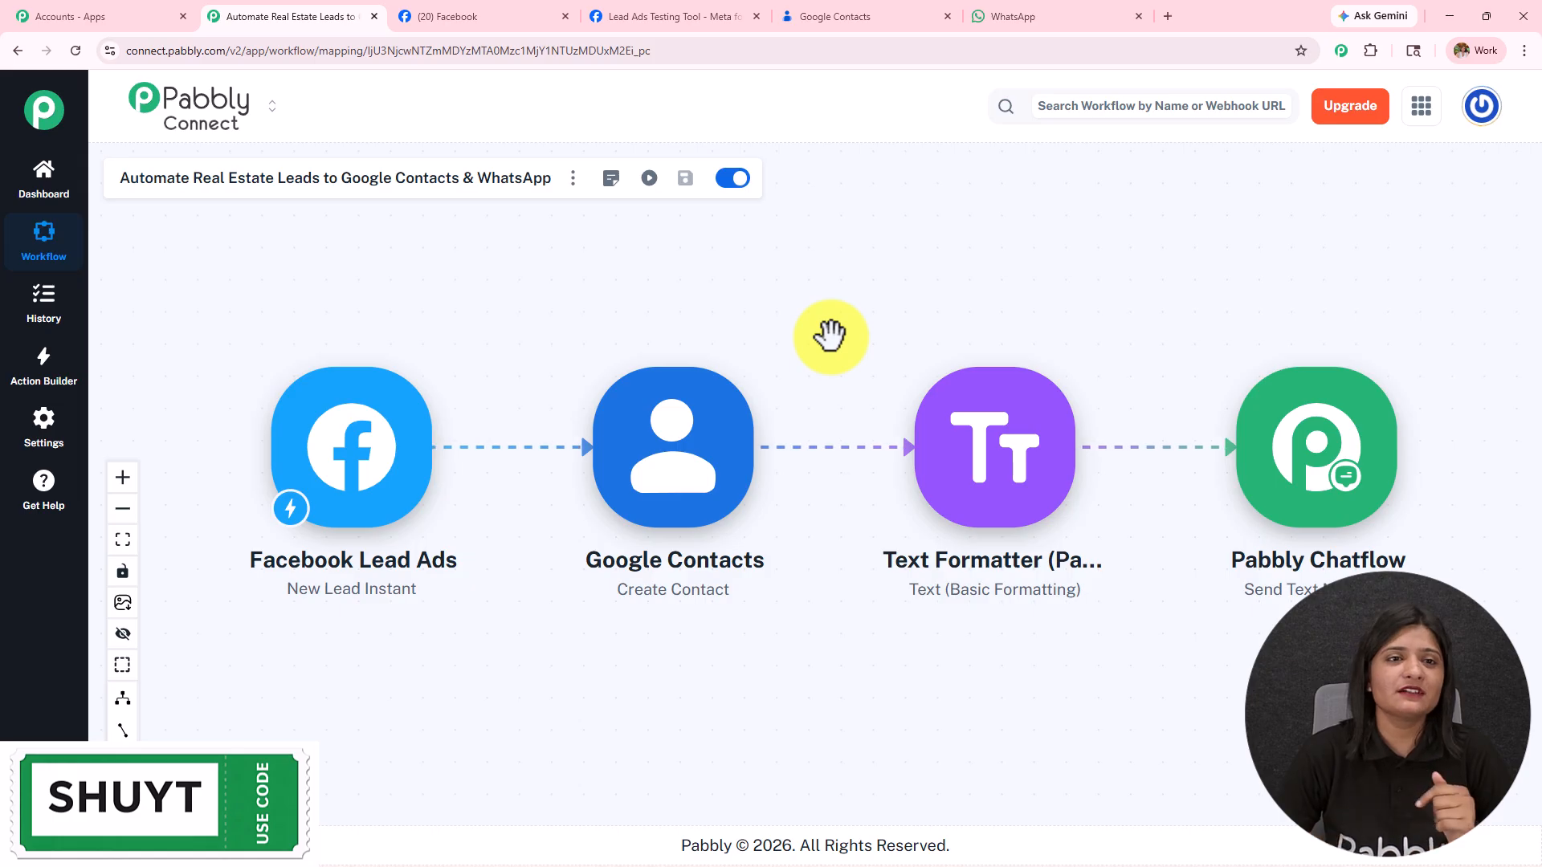
Step: Review the Facebook page, test form, Google Contacts, WhatsApp and workflow tabs, ending on the Lead Ads test form
left_click(569, 8)
left_click(635, 17)
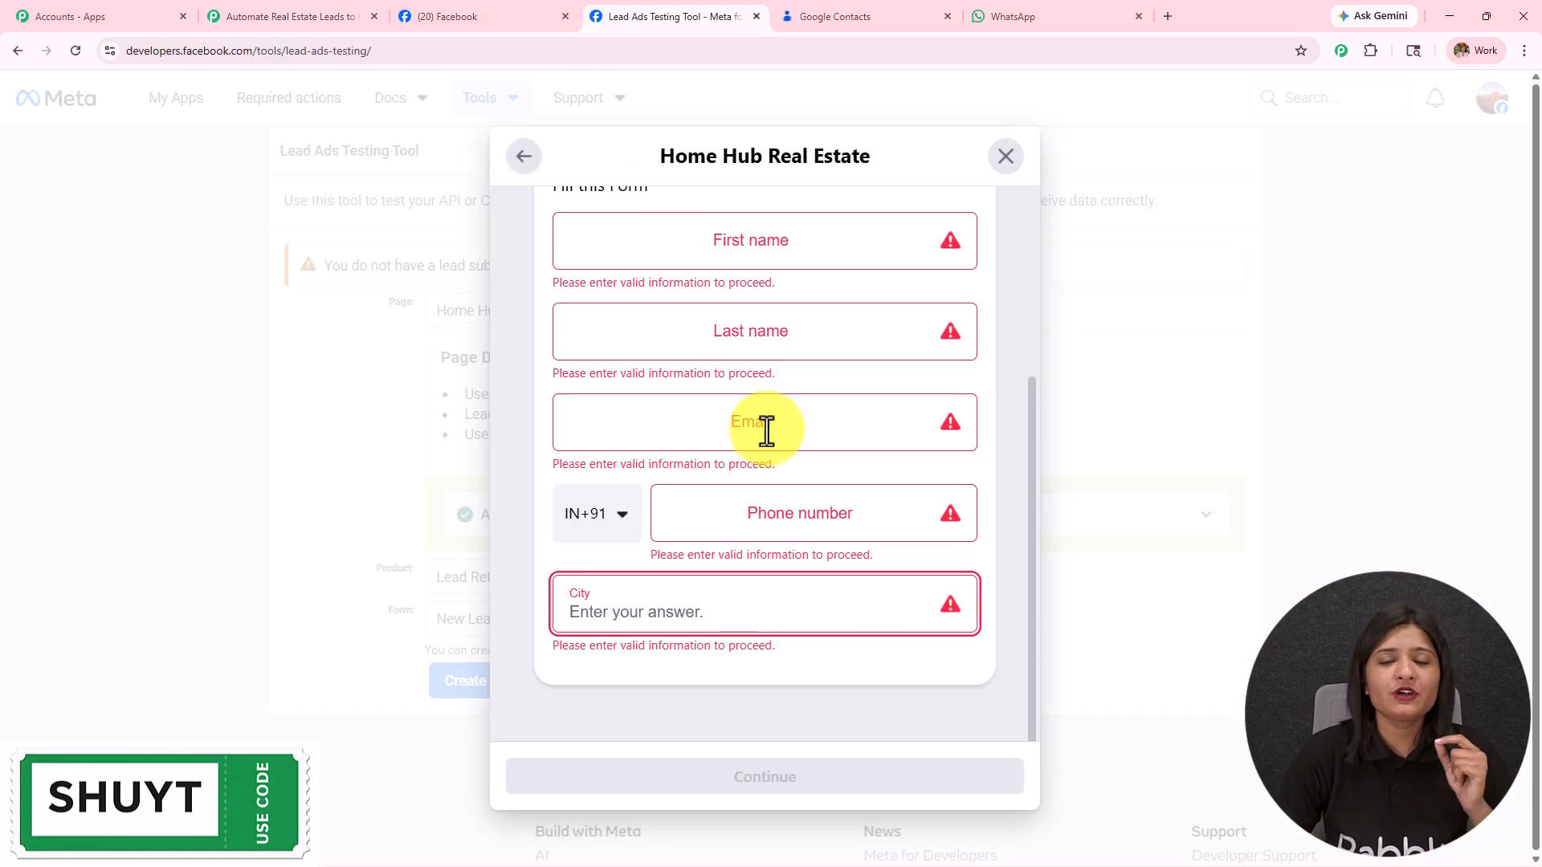
left_click(835, 16)
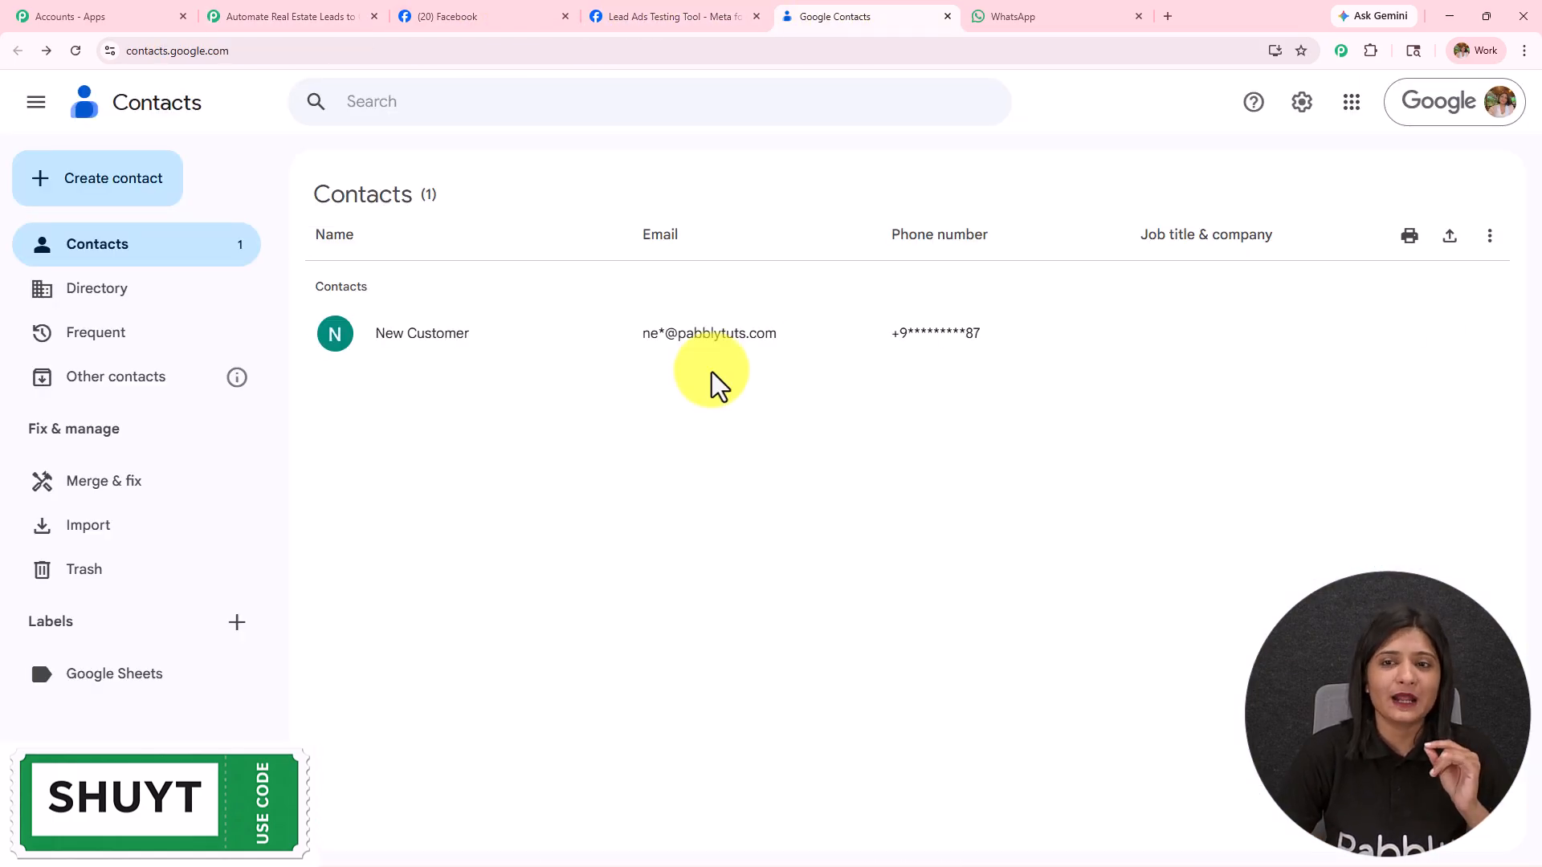
left_click(1036, 14)
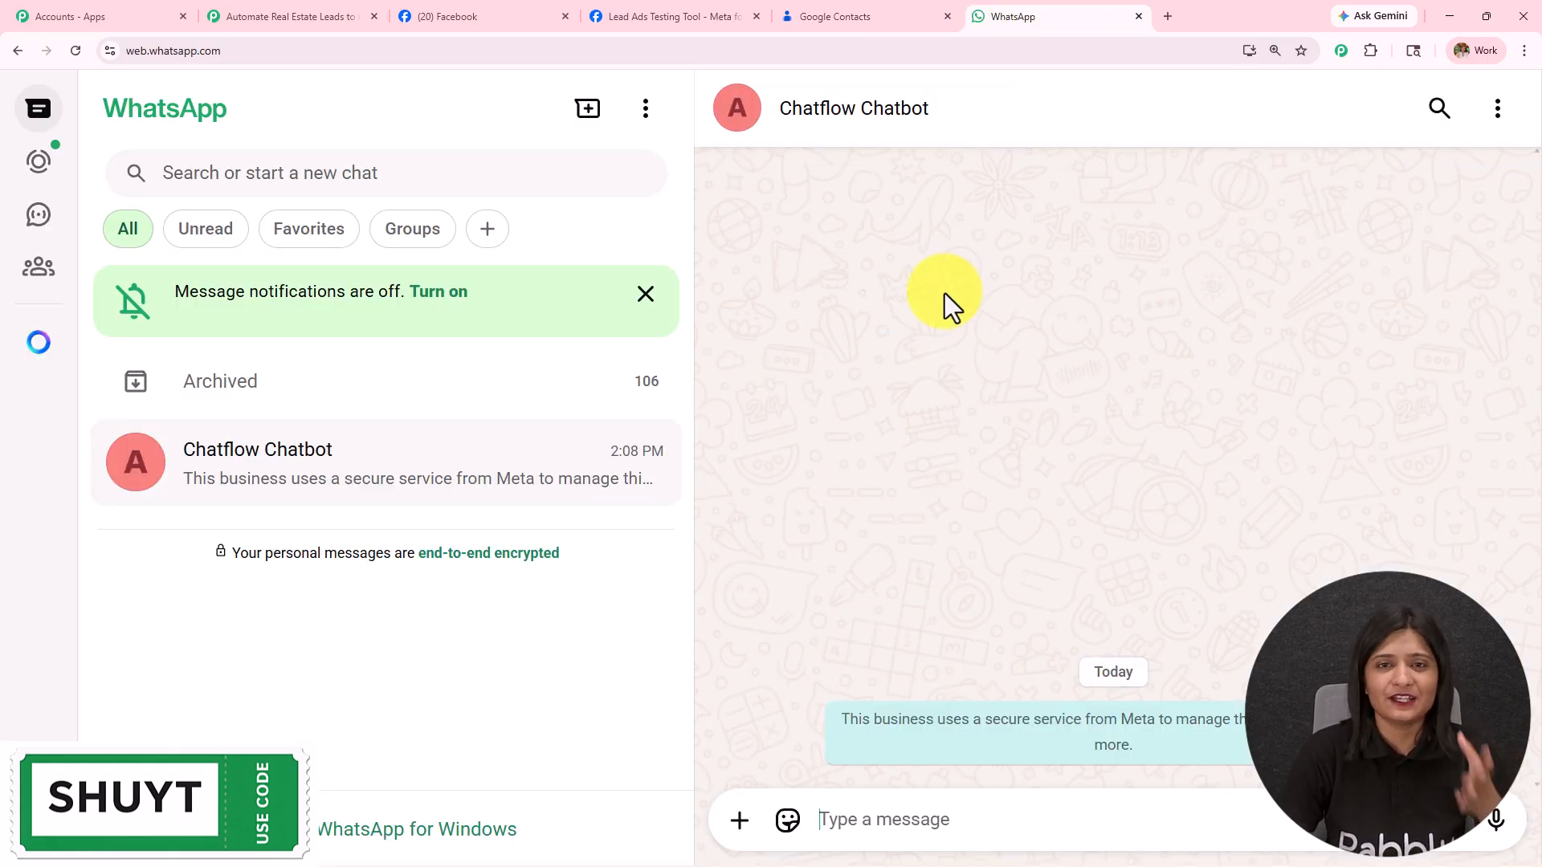
left_click(248, 16)
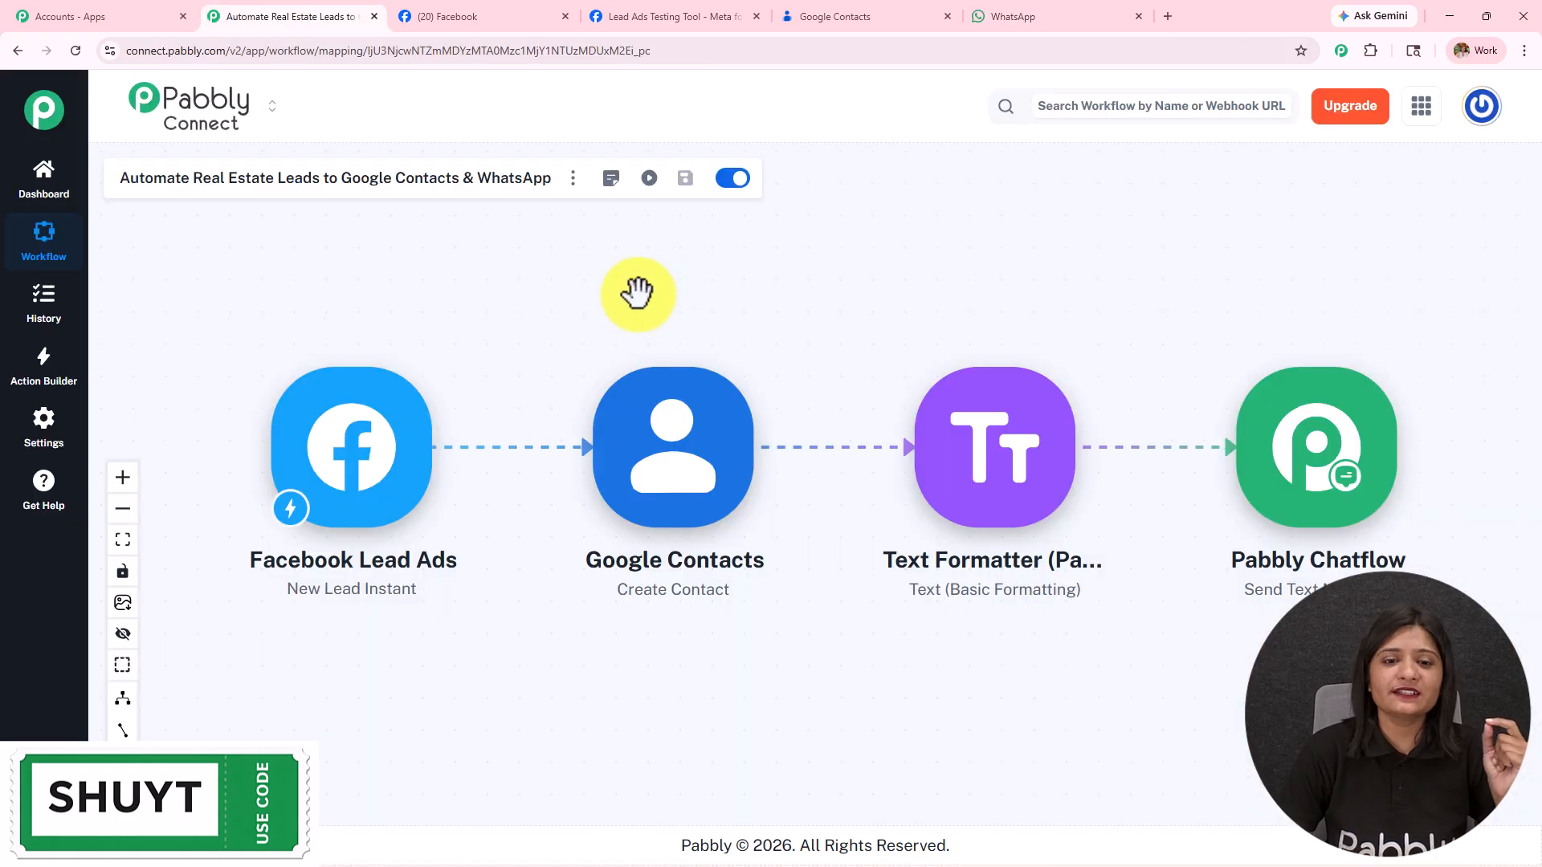
left_click(702, 5)
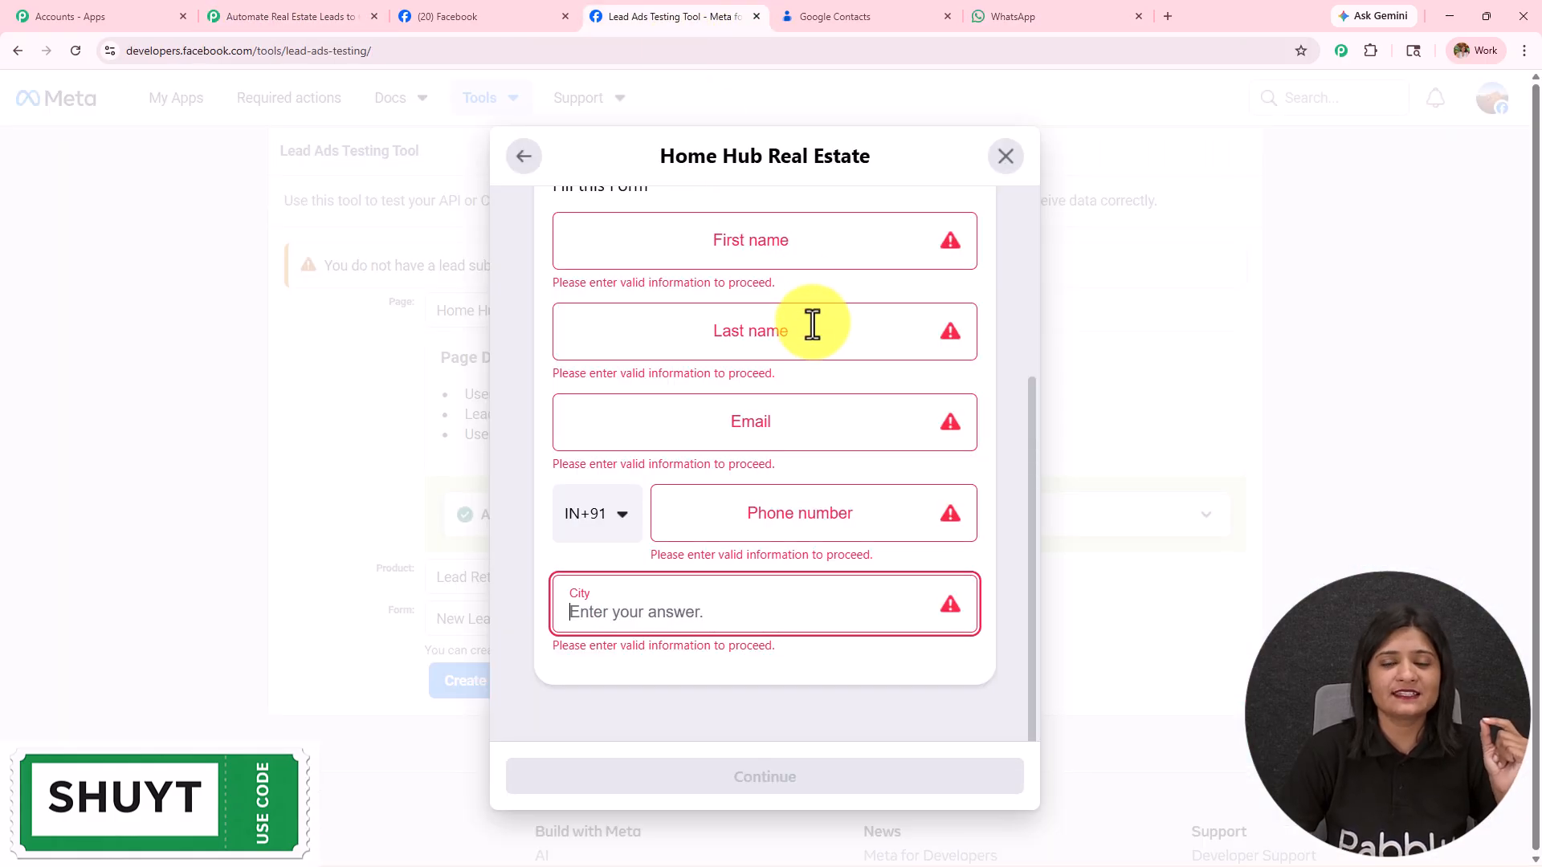
Step: Enter the test lead's first name, last name, e-mail address and phone number
left_click(731, 238)
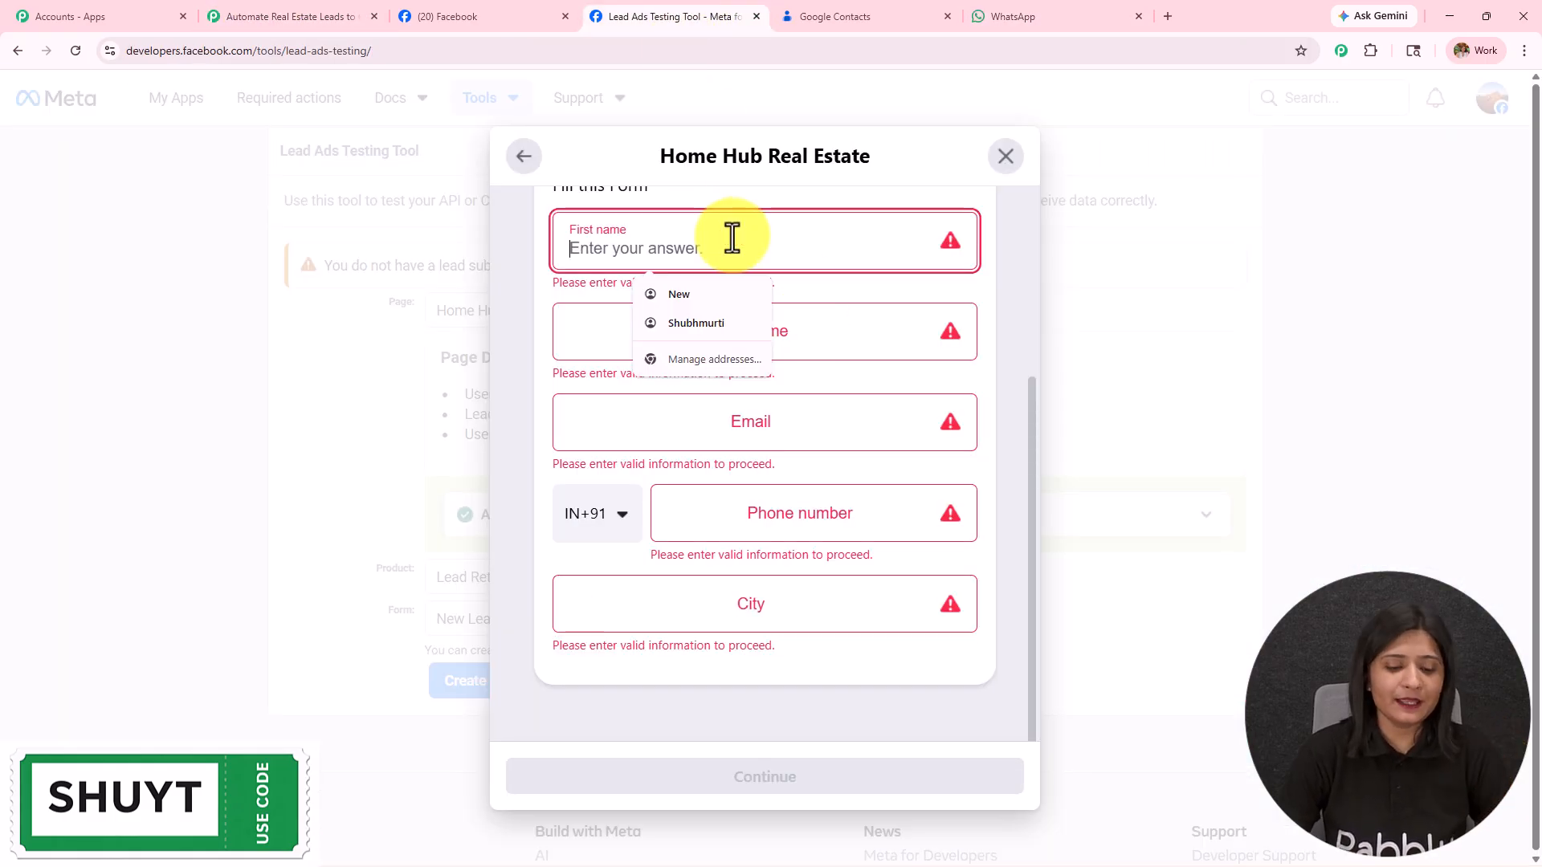
type("Current")
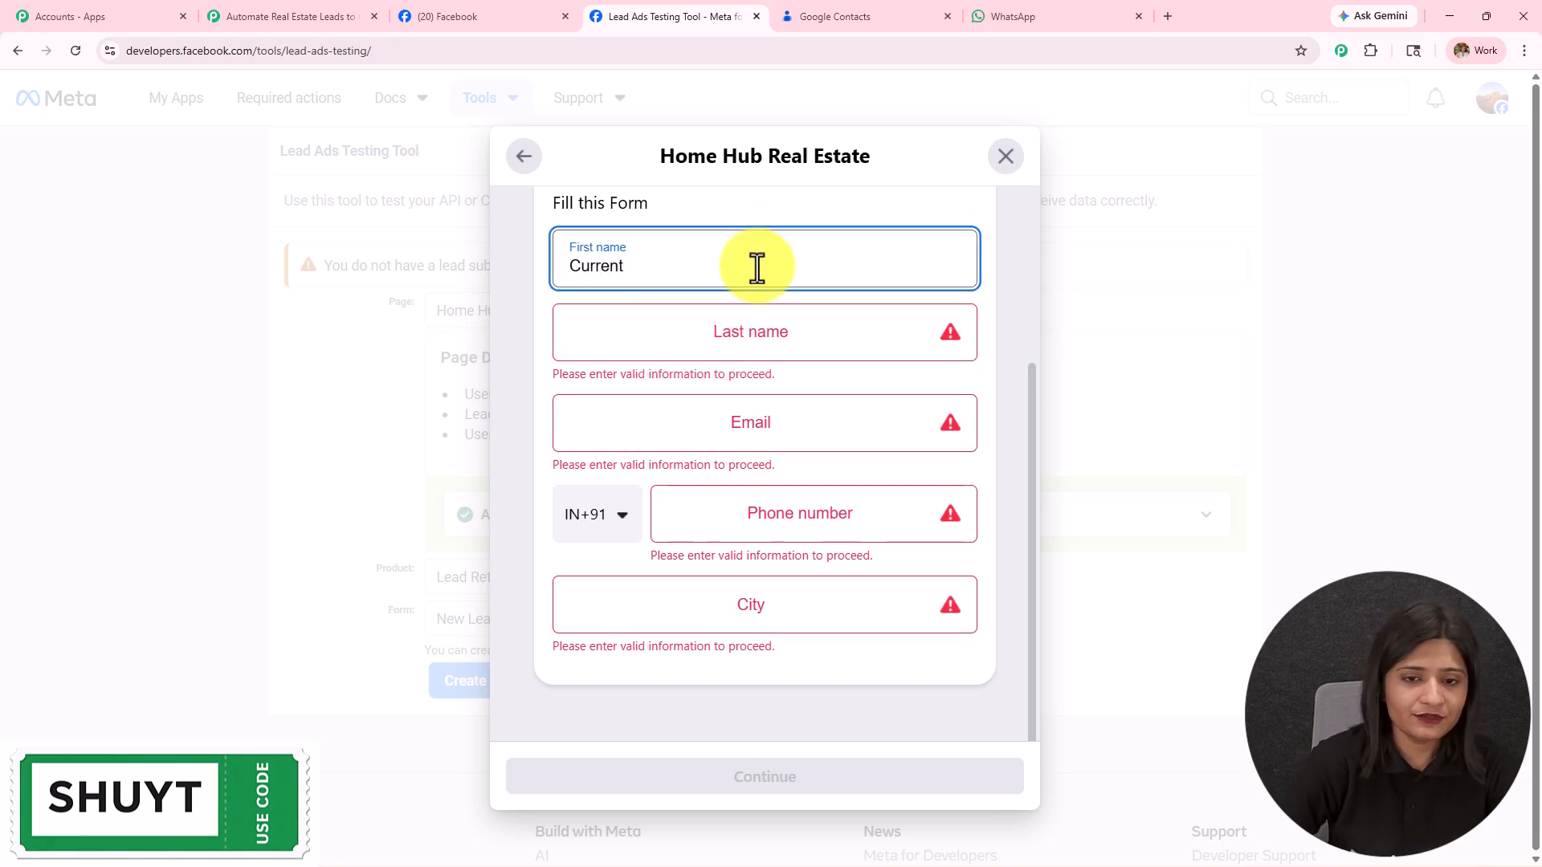
left_click(778, 318)
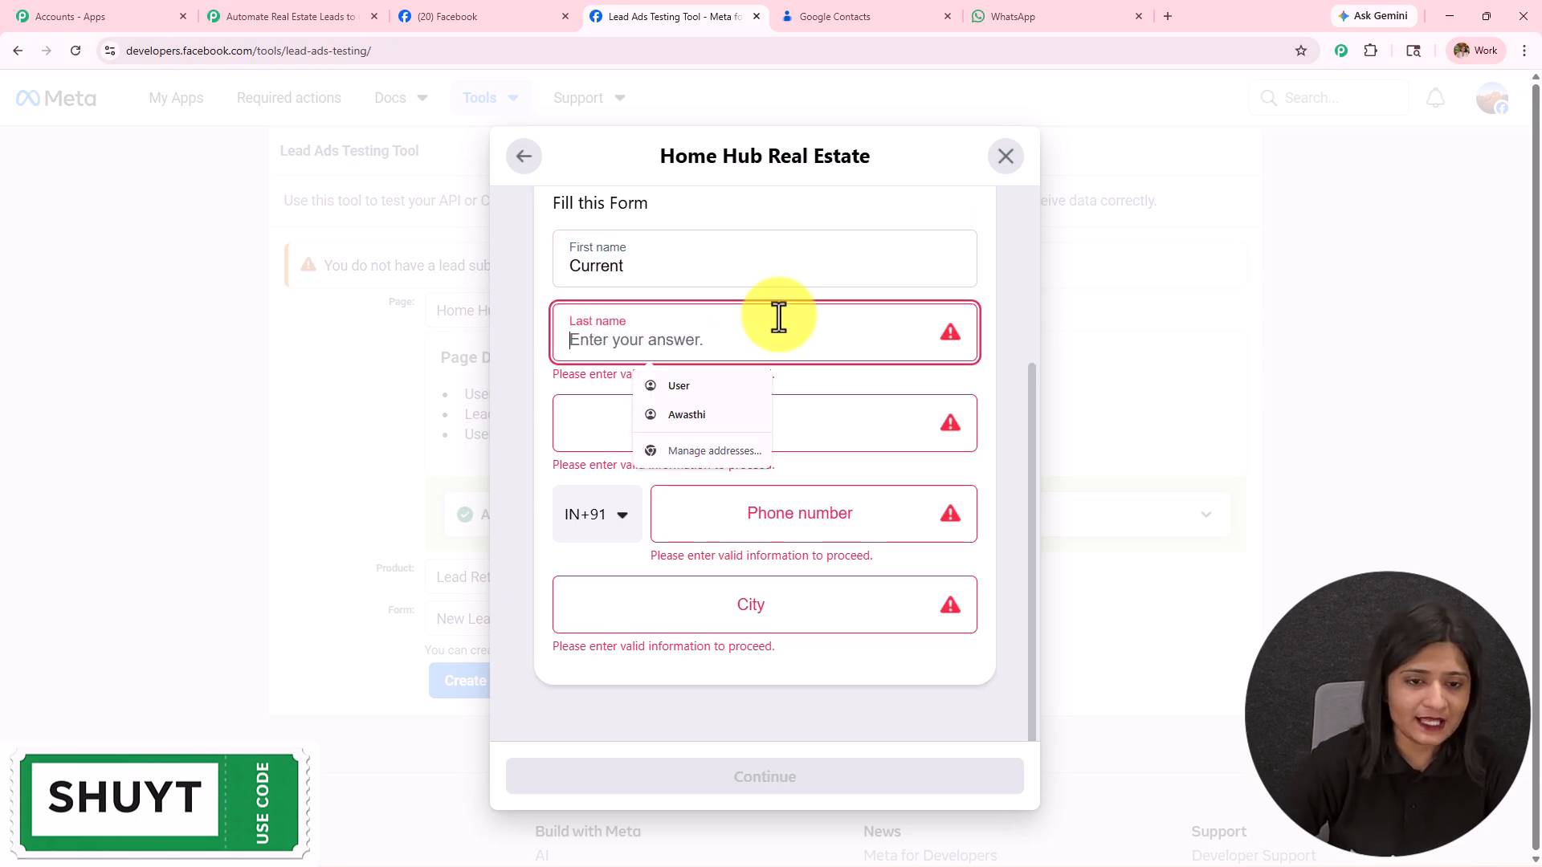
type("Lead")
left_click(778, 424)
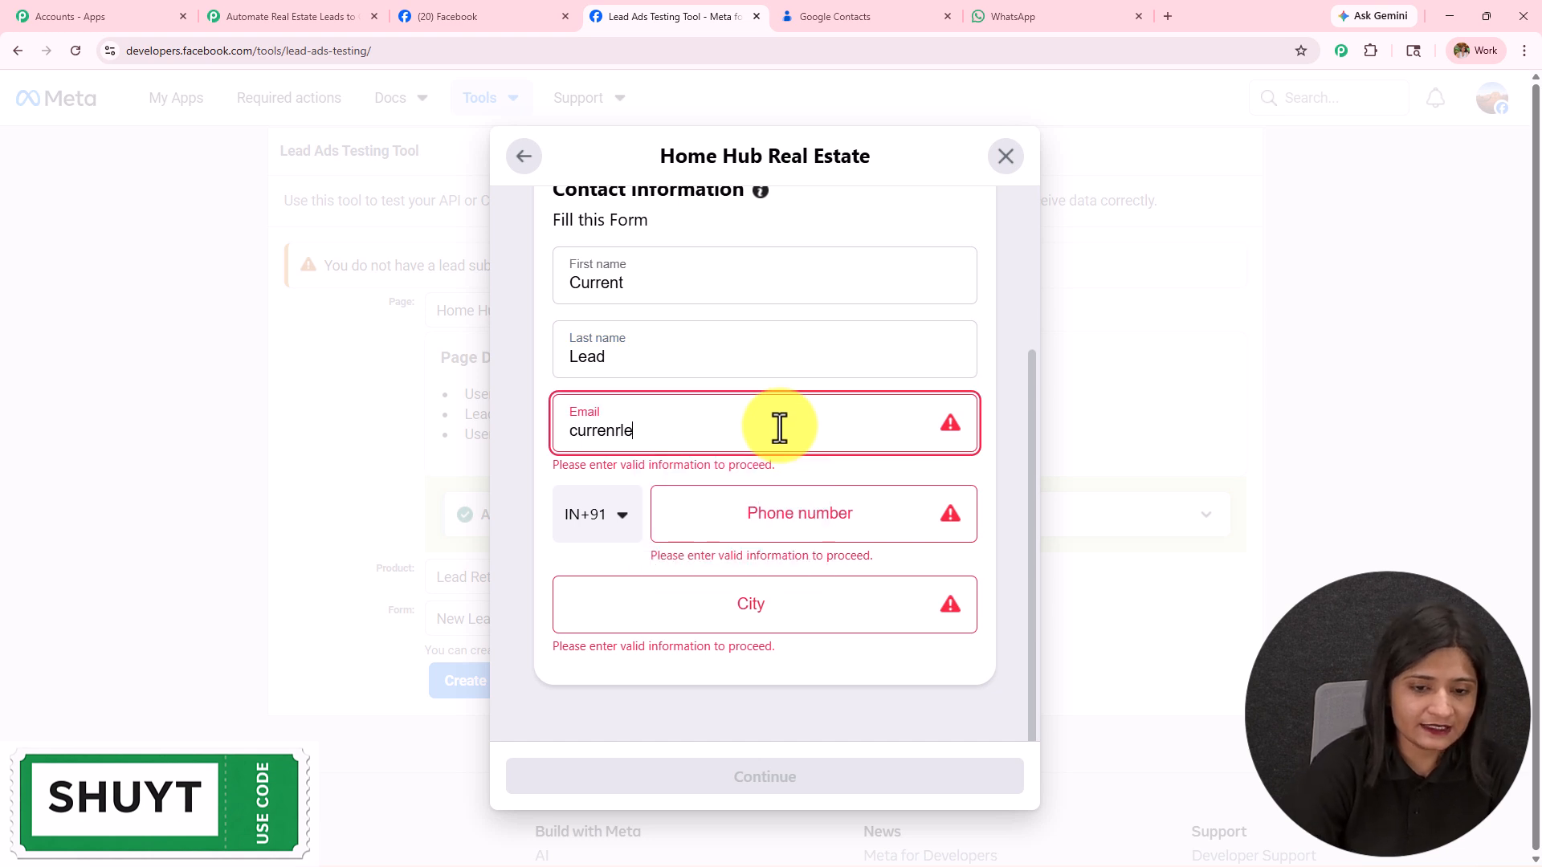
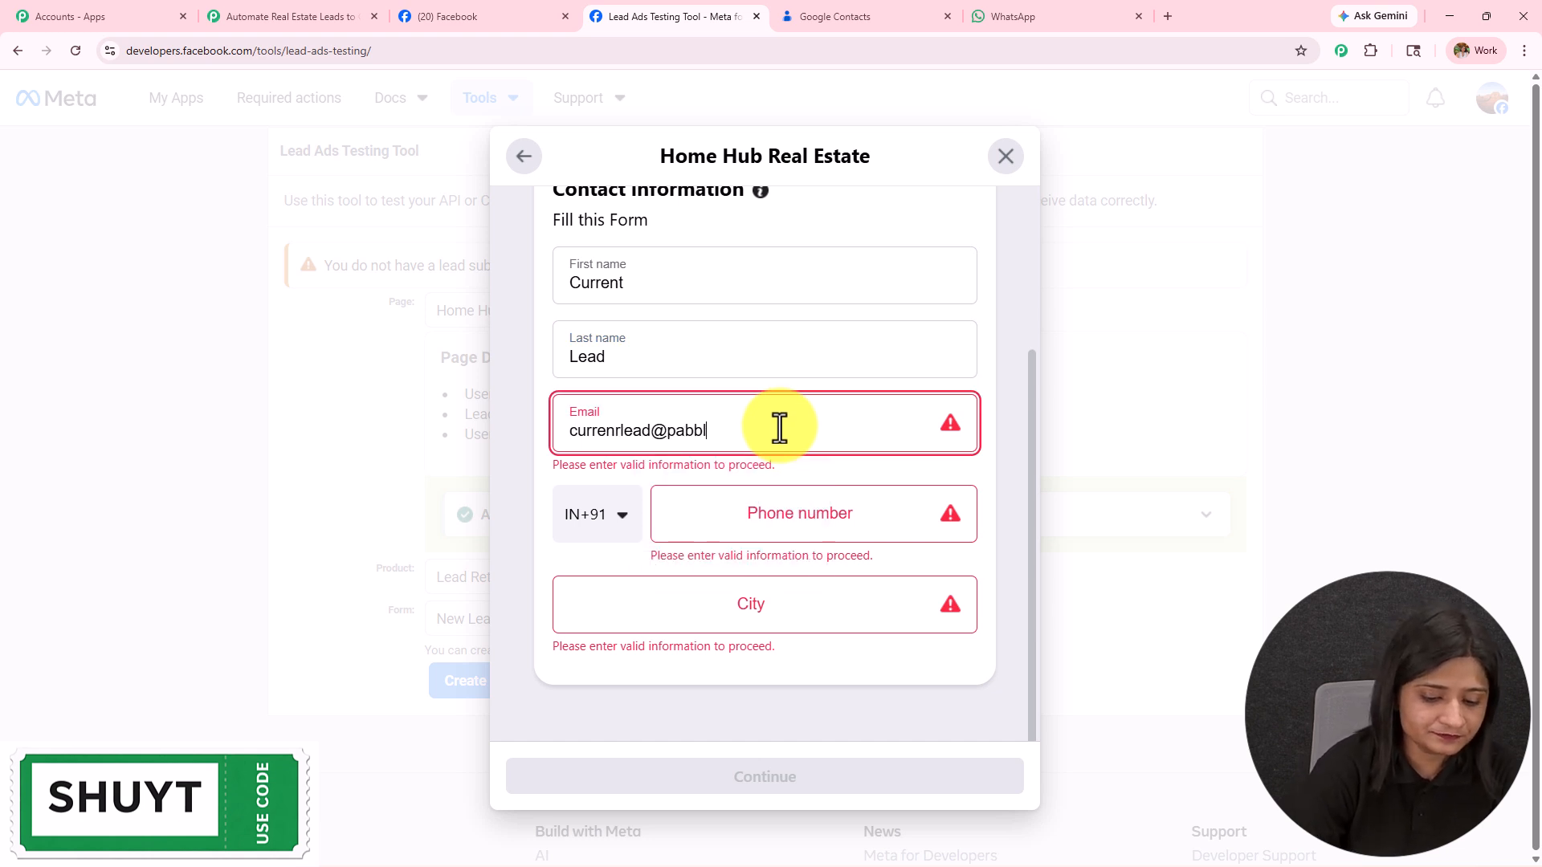
left_click(783, 518)
type("74747")
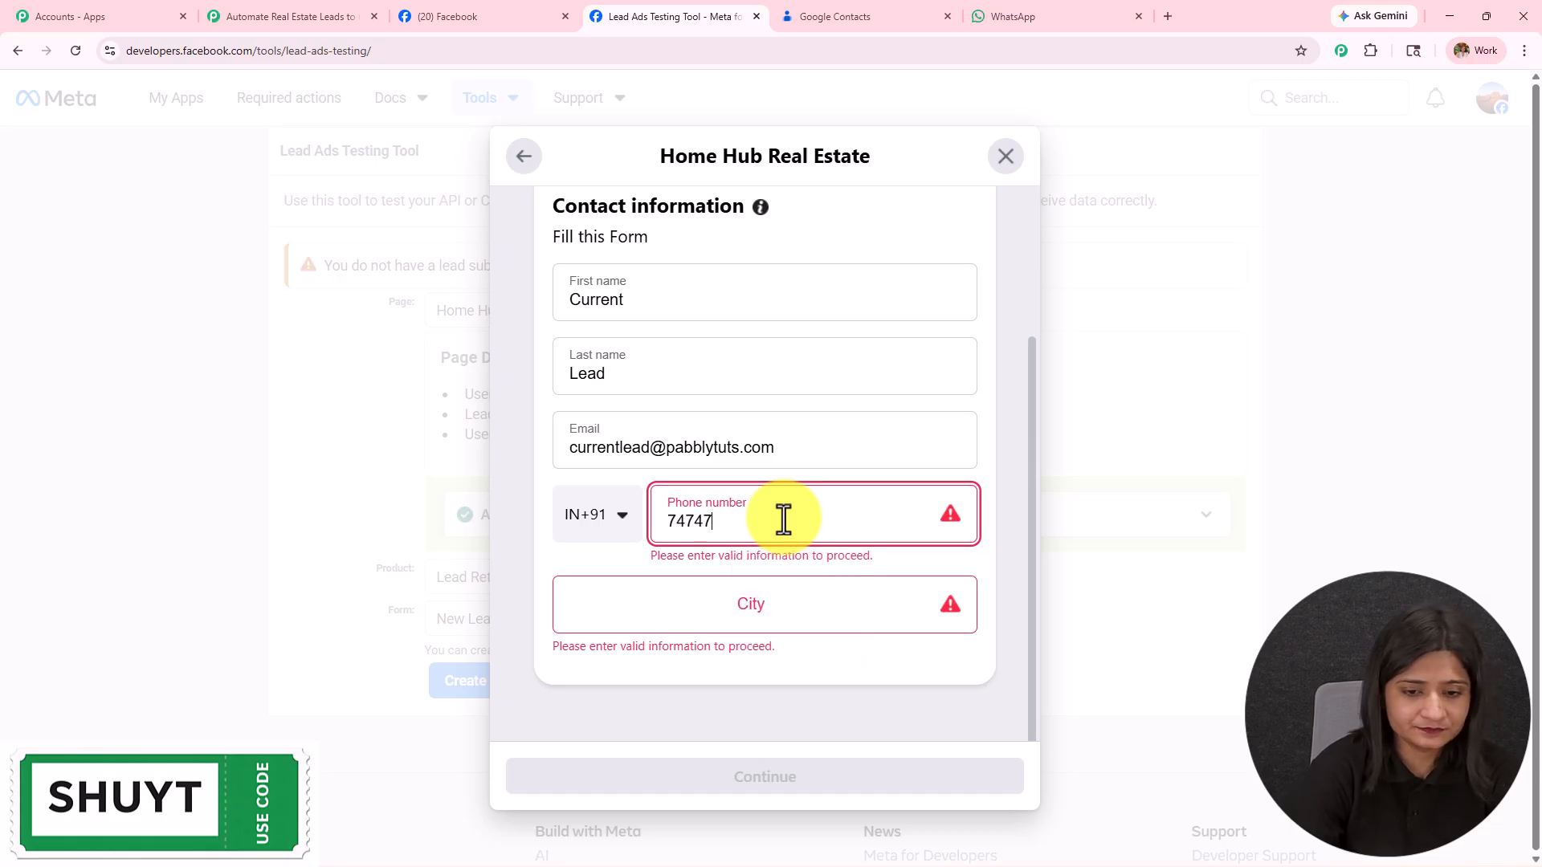
Step: Set the lead's city to Bhopal and submit the test lead
left_click(807, 608)
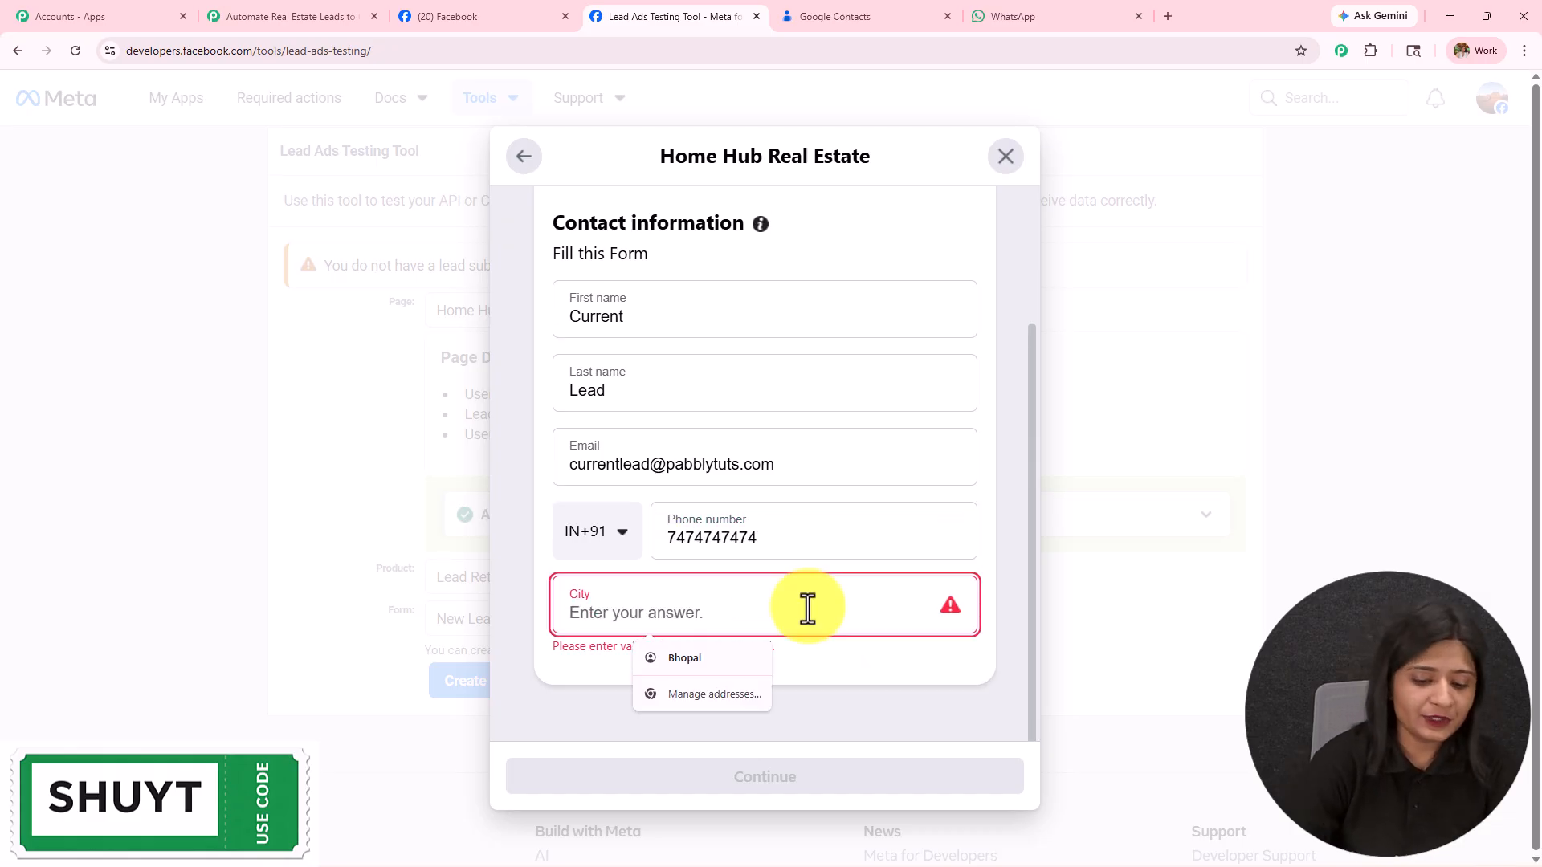
type("Bhopal;")
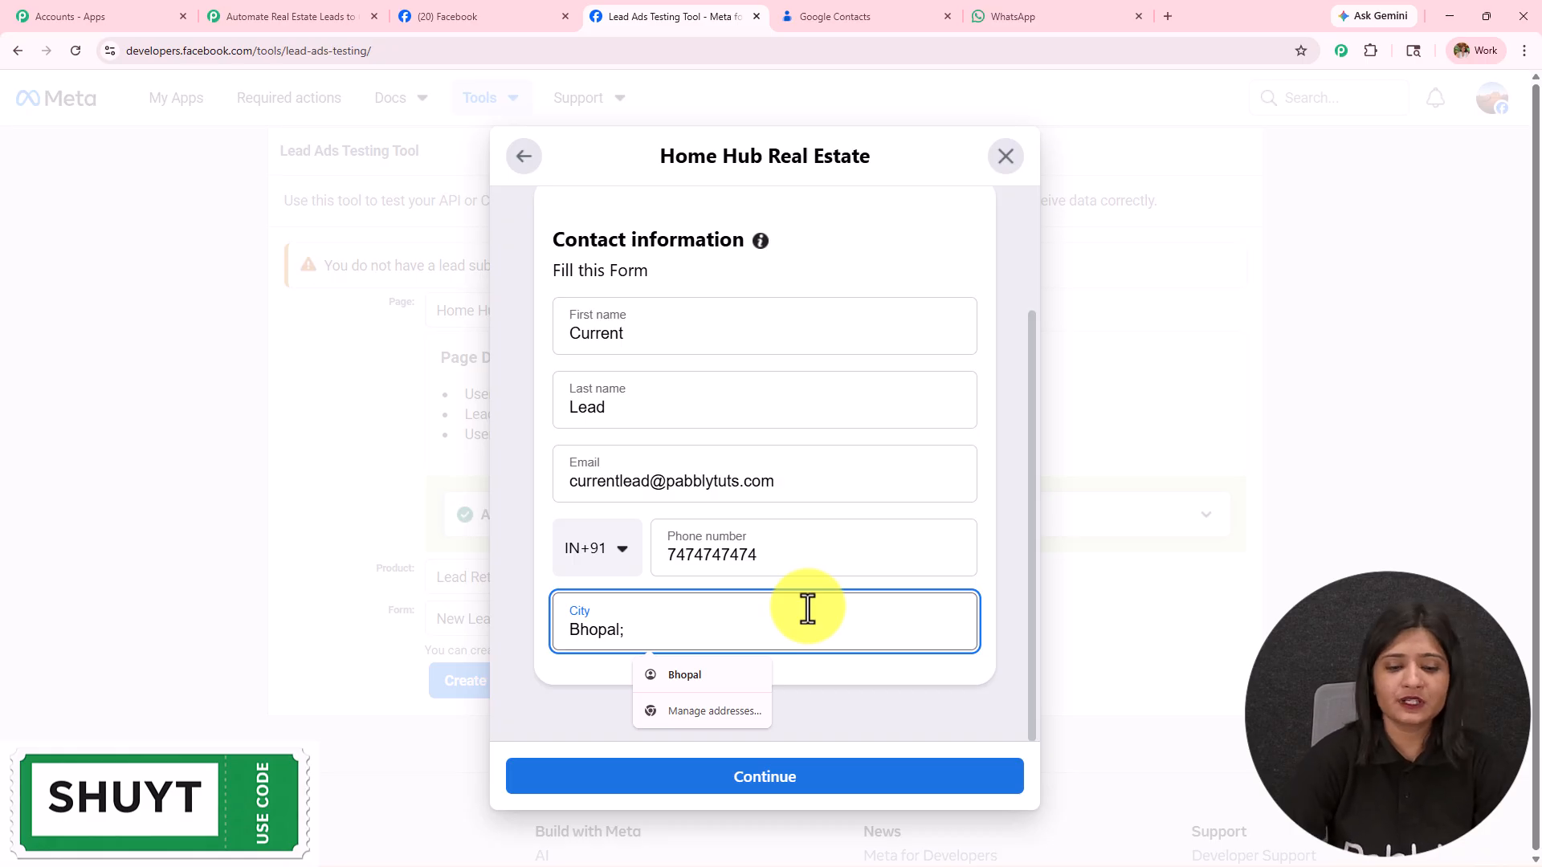
left_click(829, 793)
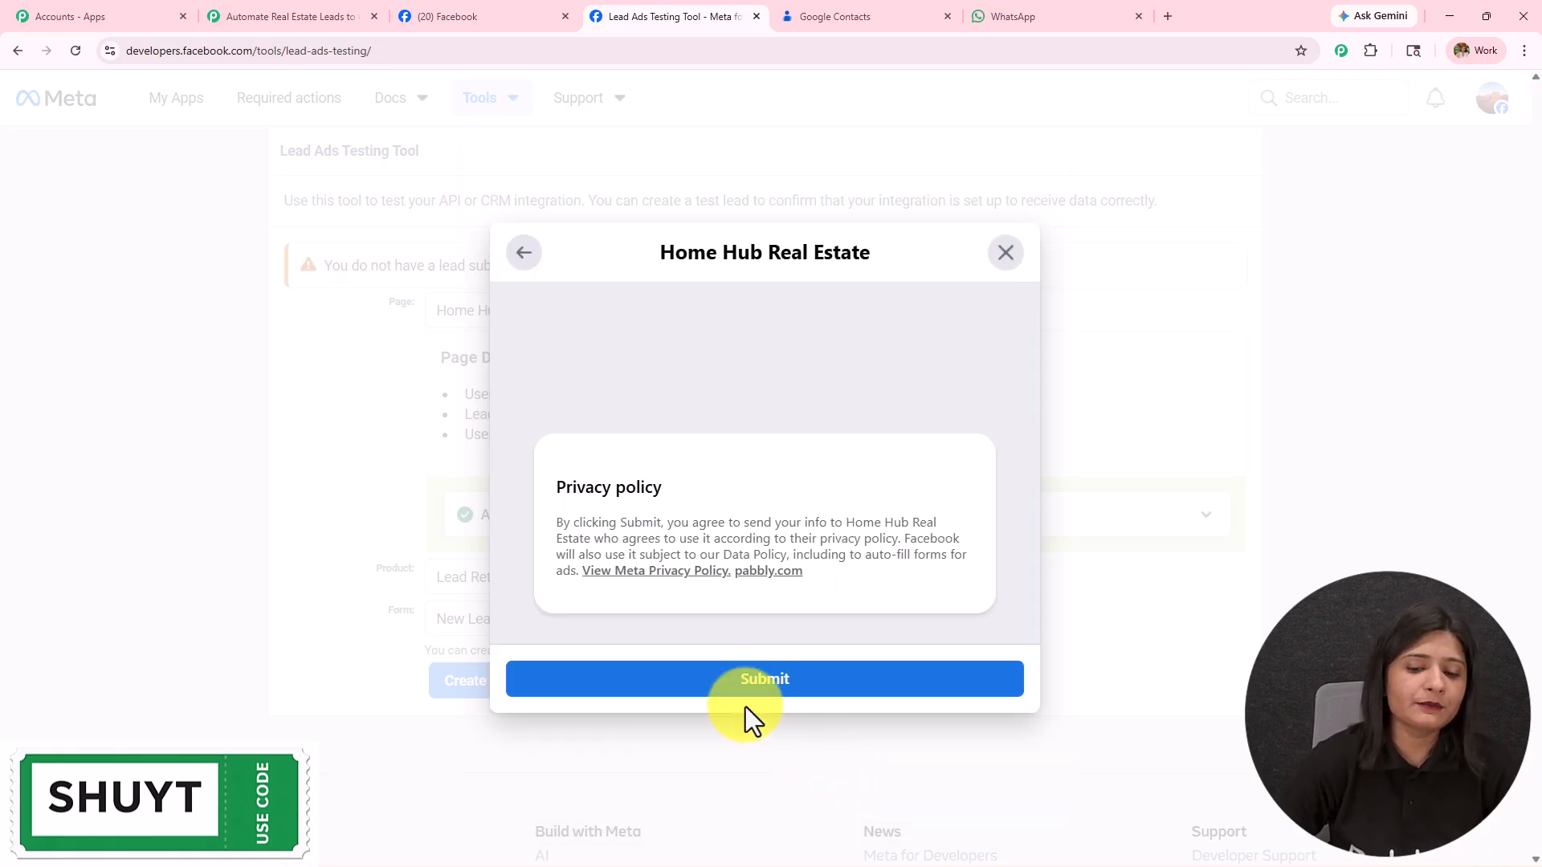
left_click(745, 687)
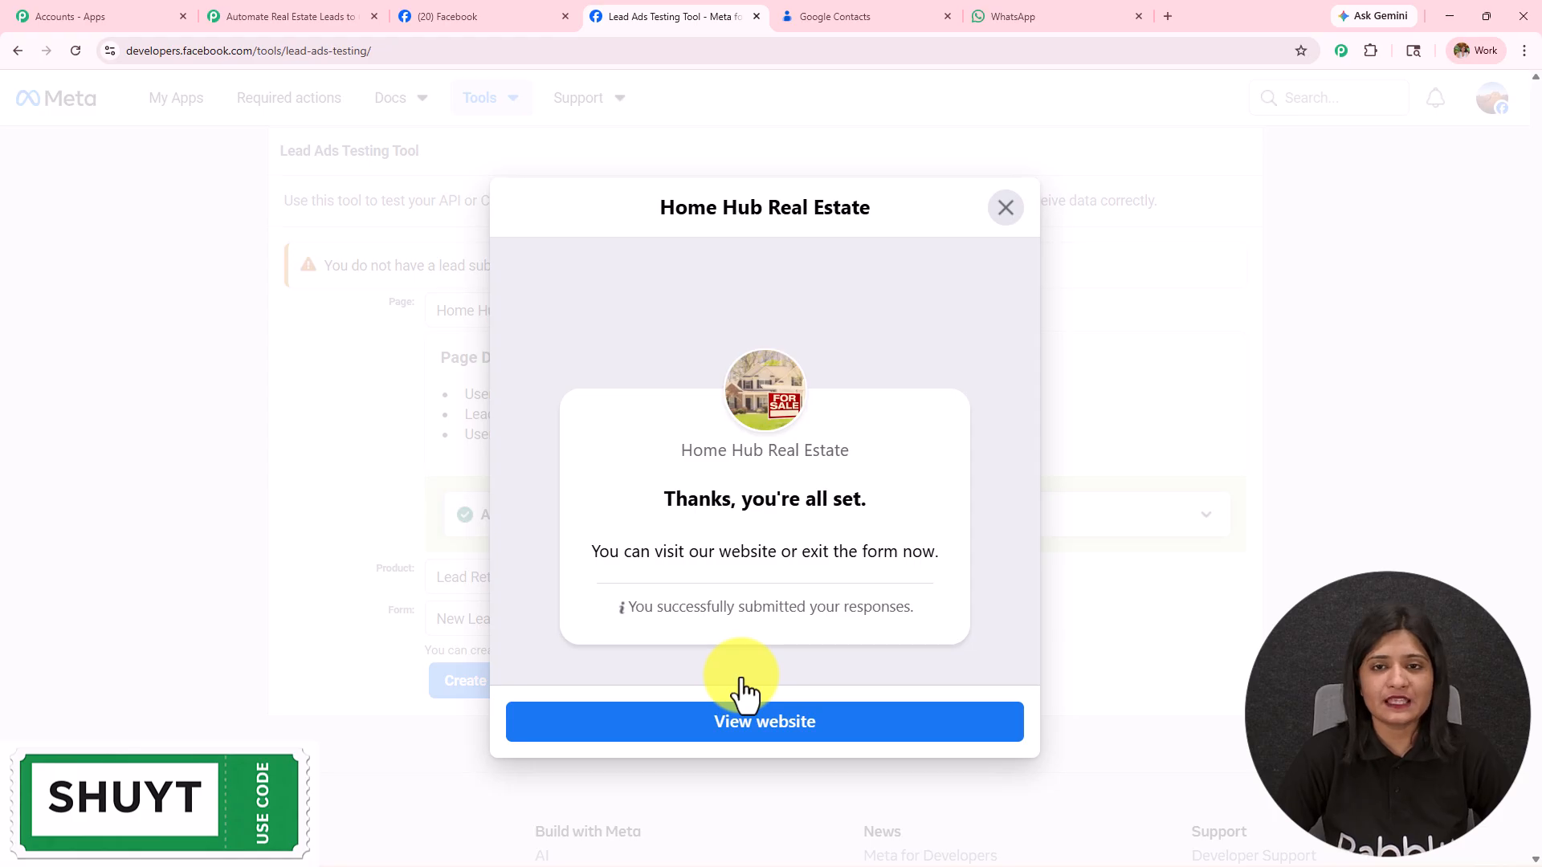
Step: Refresh Google Contacts and open the newly added test lead contact
left_click(865, 19)
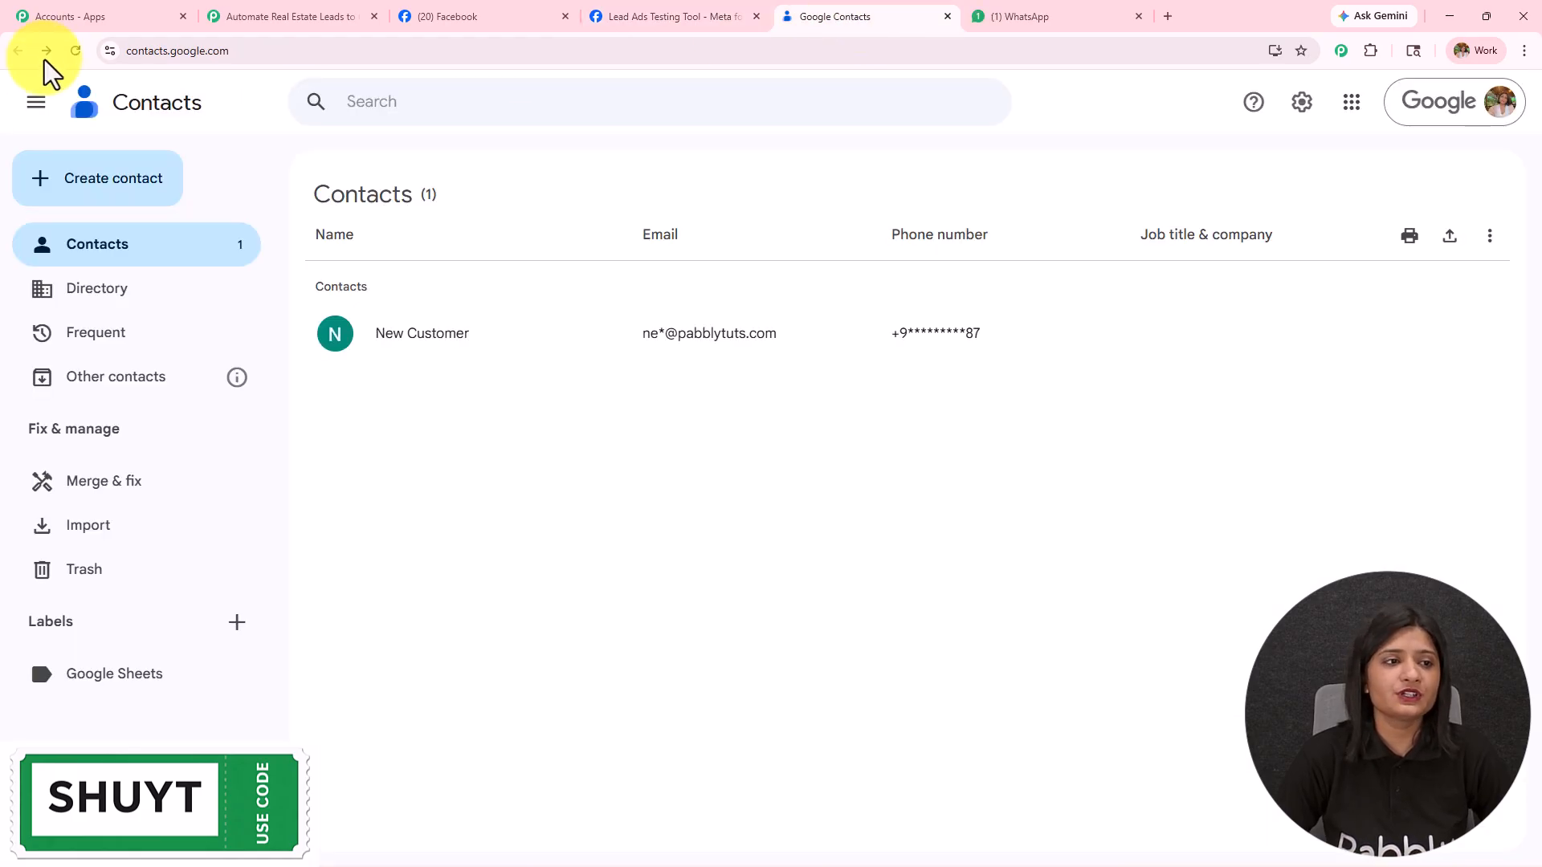
left_click(75, 53)
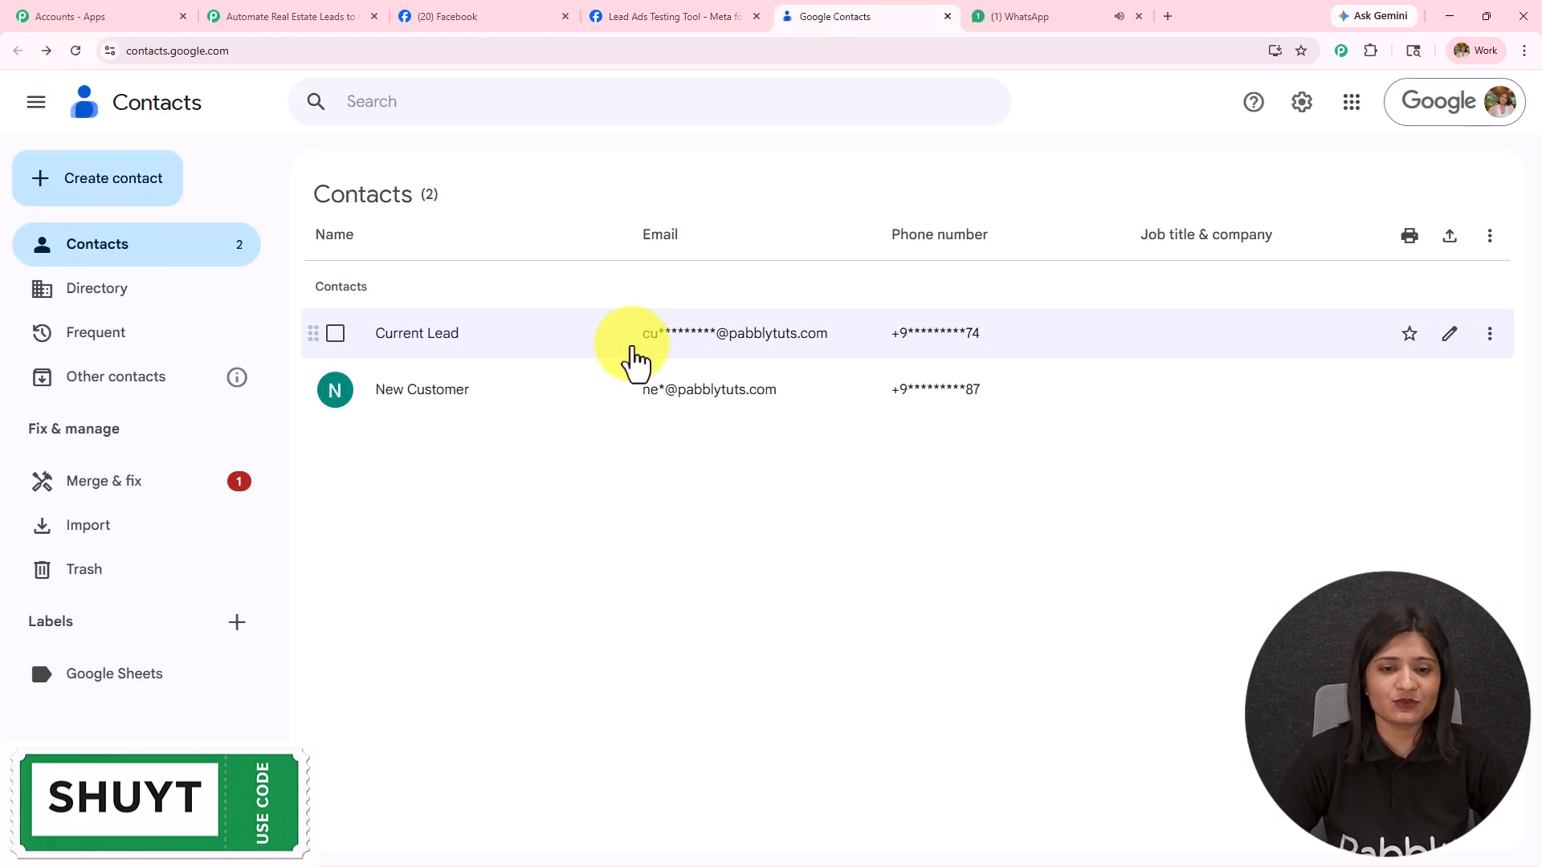
left_click(447, 344)
left_click(476, 386)
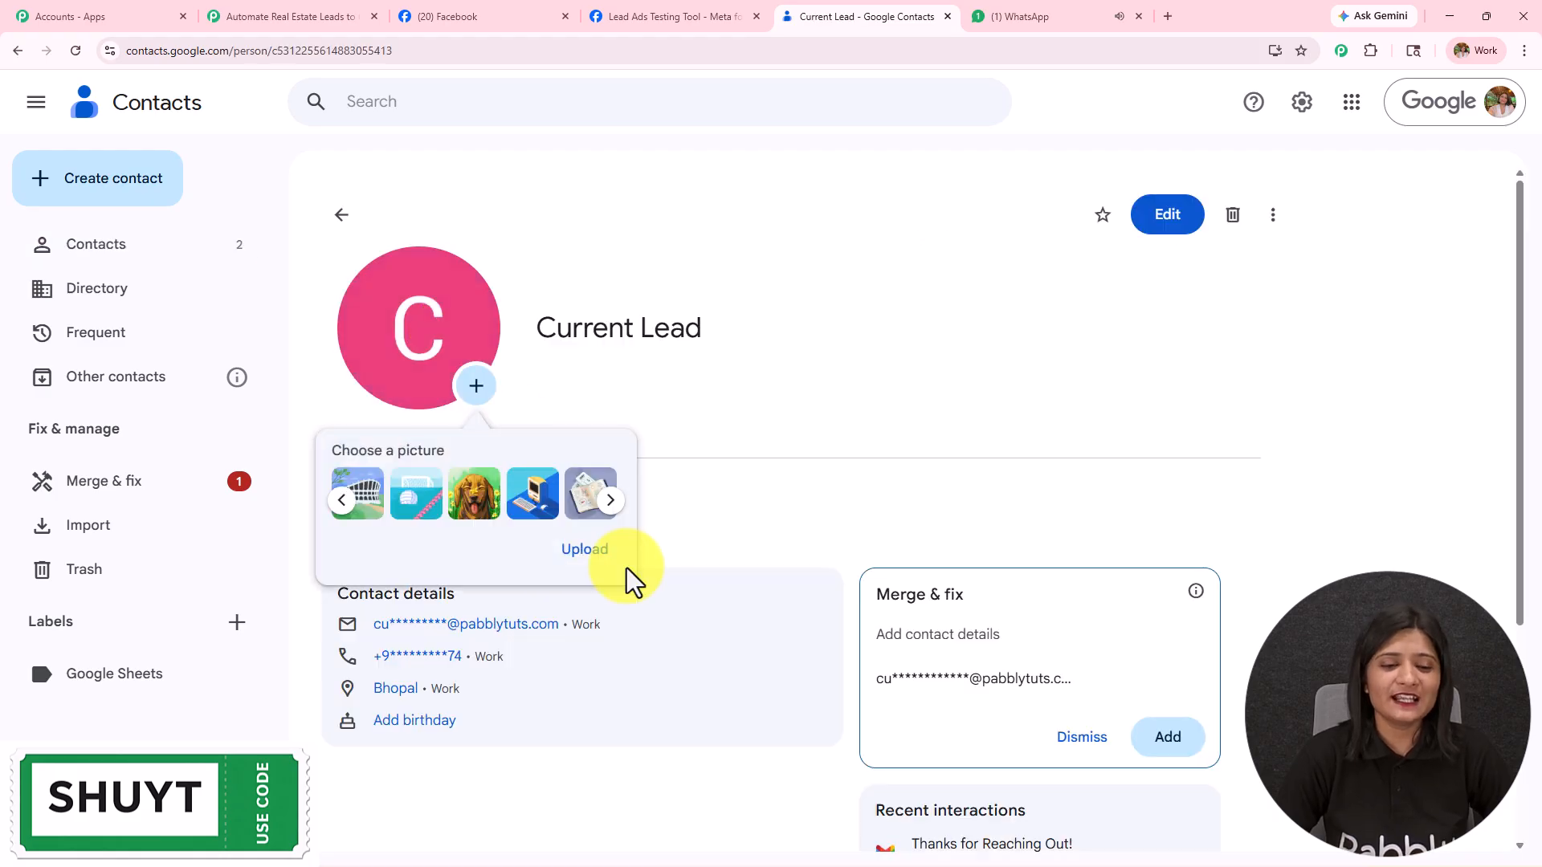
scroll(627, 567, "down", 1)
Step: Open the lead contact for editing and select its saved e-mail and phone number
left_click(1169, 237)
scroll(1130, 384, "down", 4)
scroll(1130, 384, "up", 2)
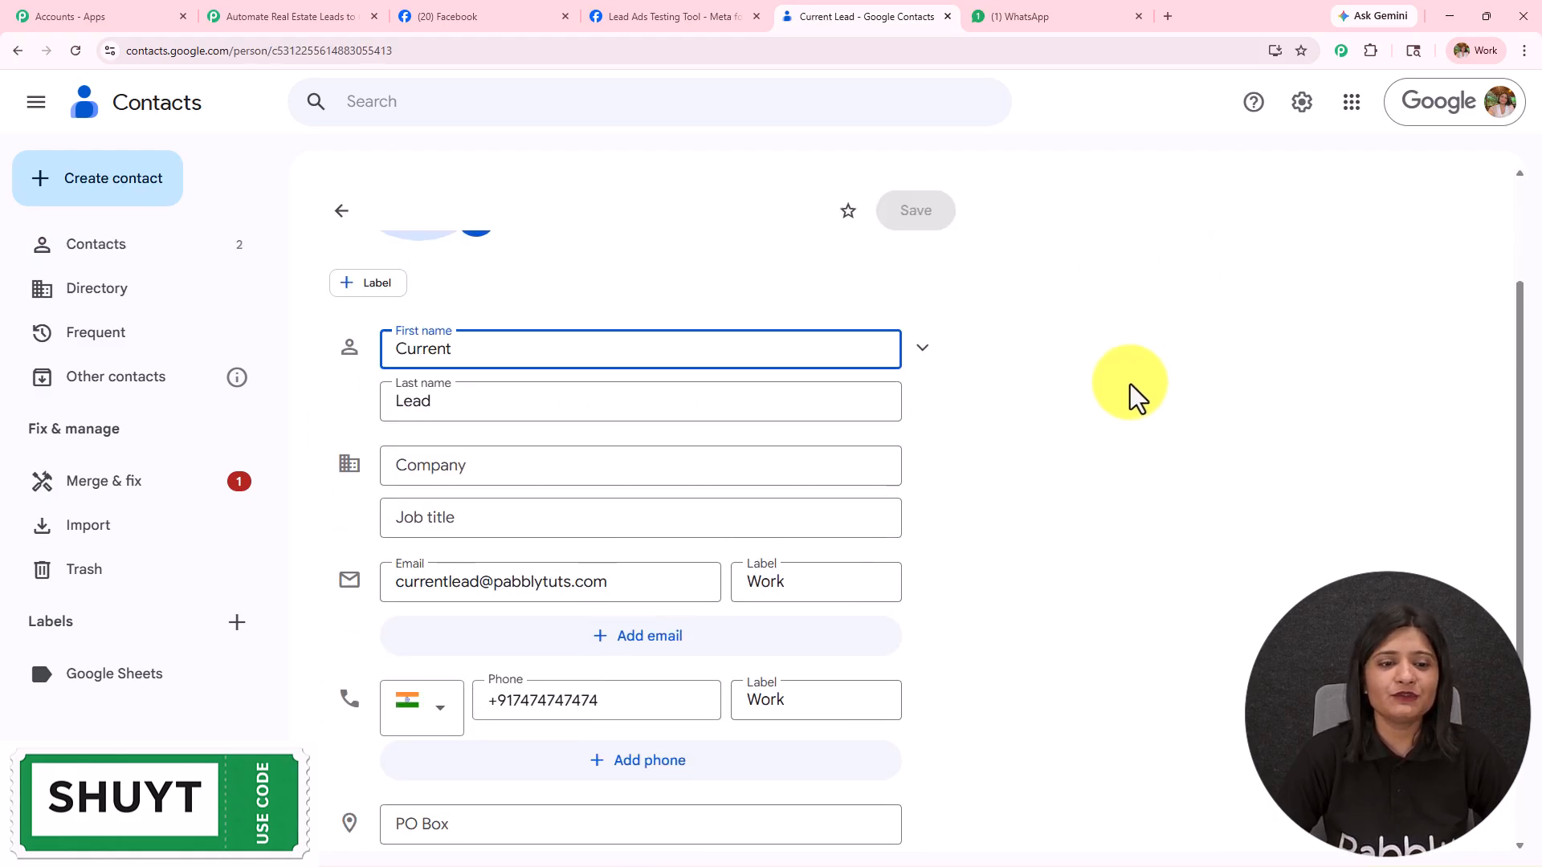
triple_click(605, 586)
scroll(865, 433, "down", 3)
triple_click(459, 461)
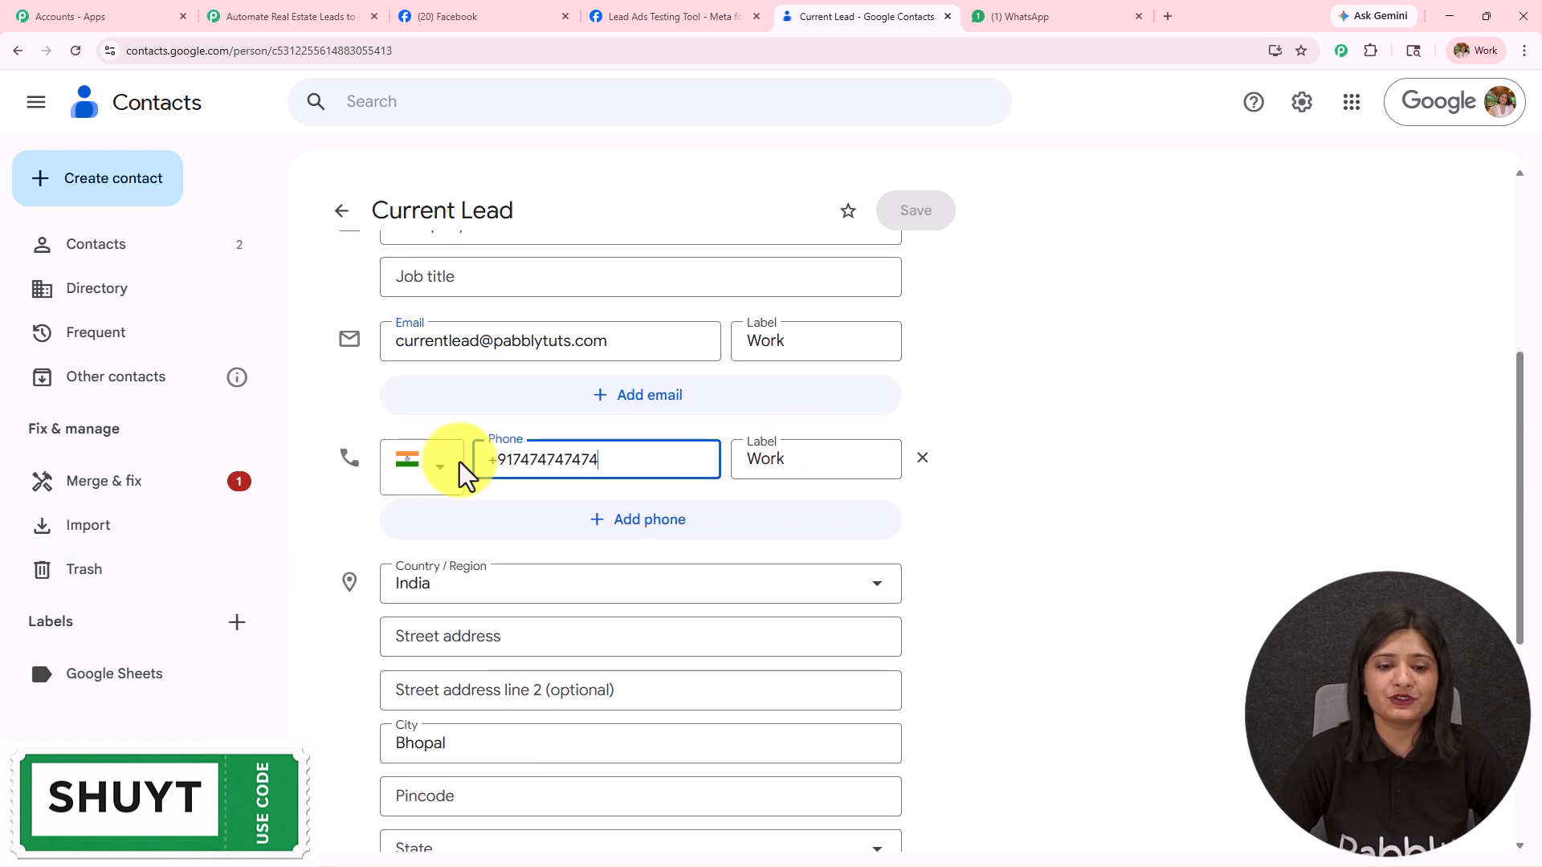
left_click(1054, 10)
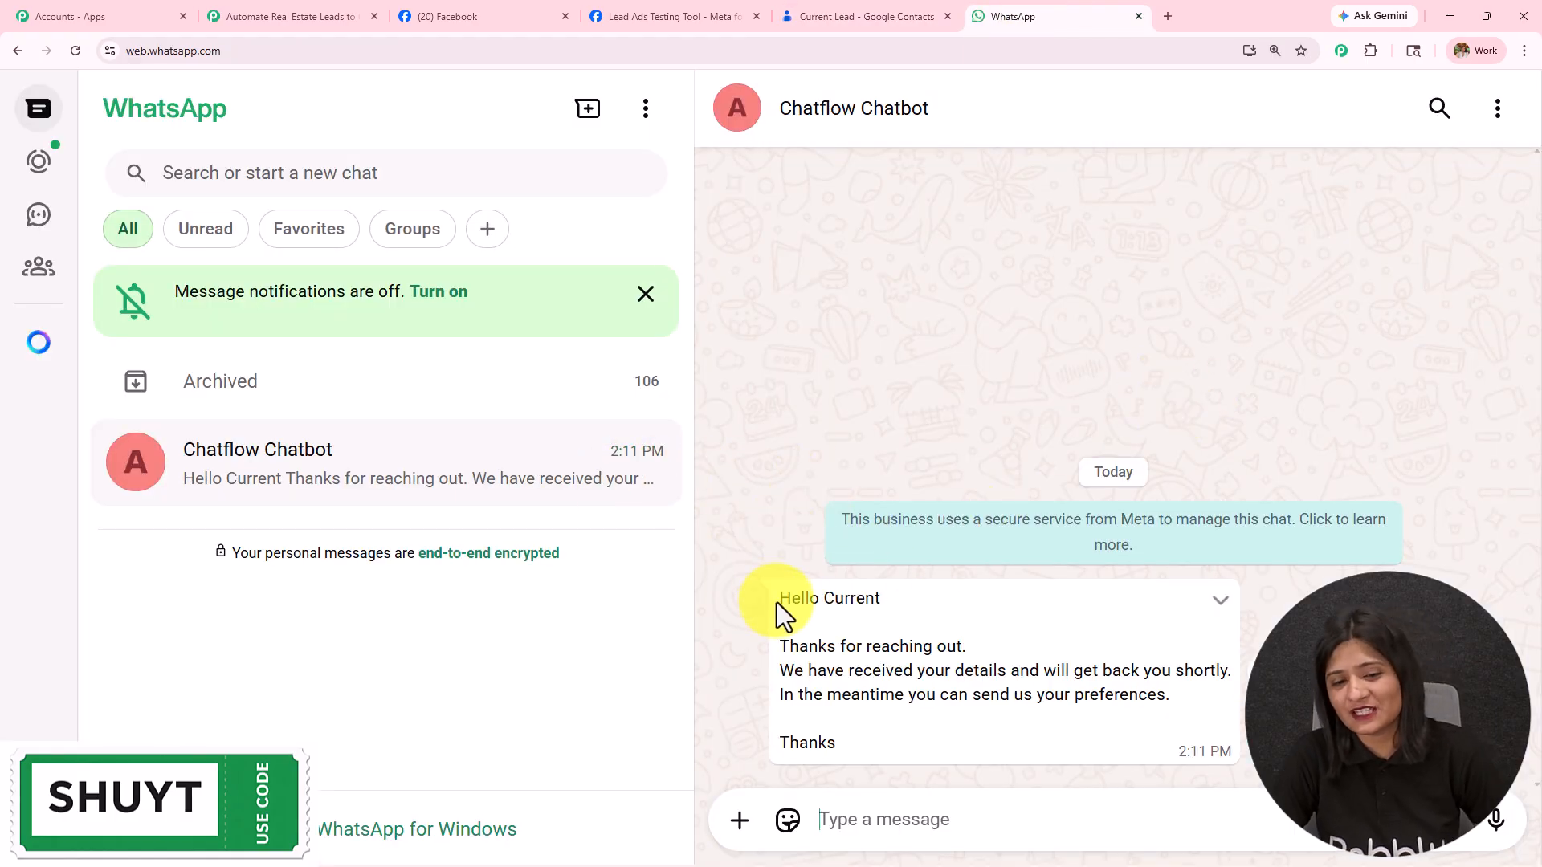
Step: Highlight the chatbot's welcome message, then revisit the workflow, Facebook, Contacts and WhatsApp tabs
left_click_drag(777, 603, 1016, 739)
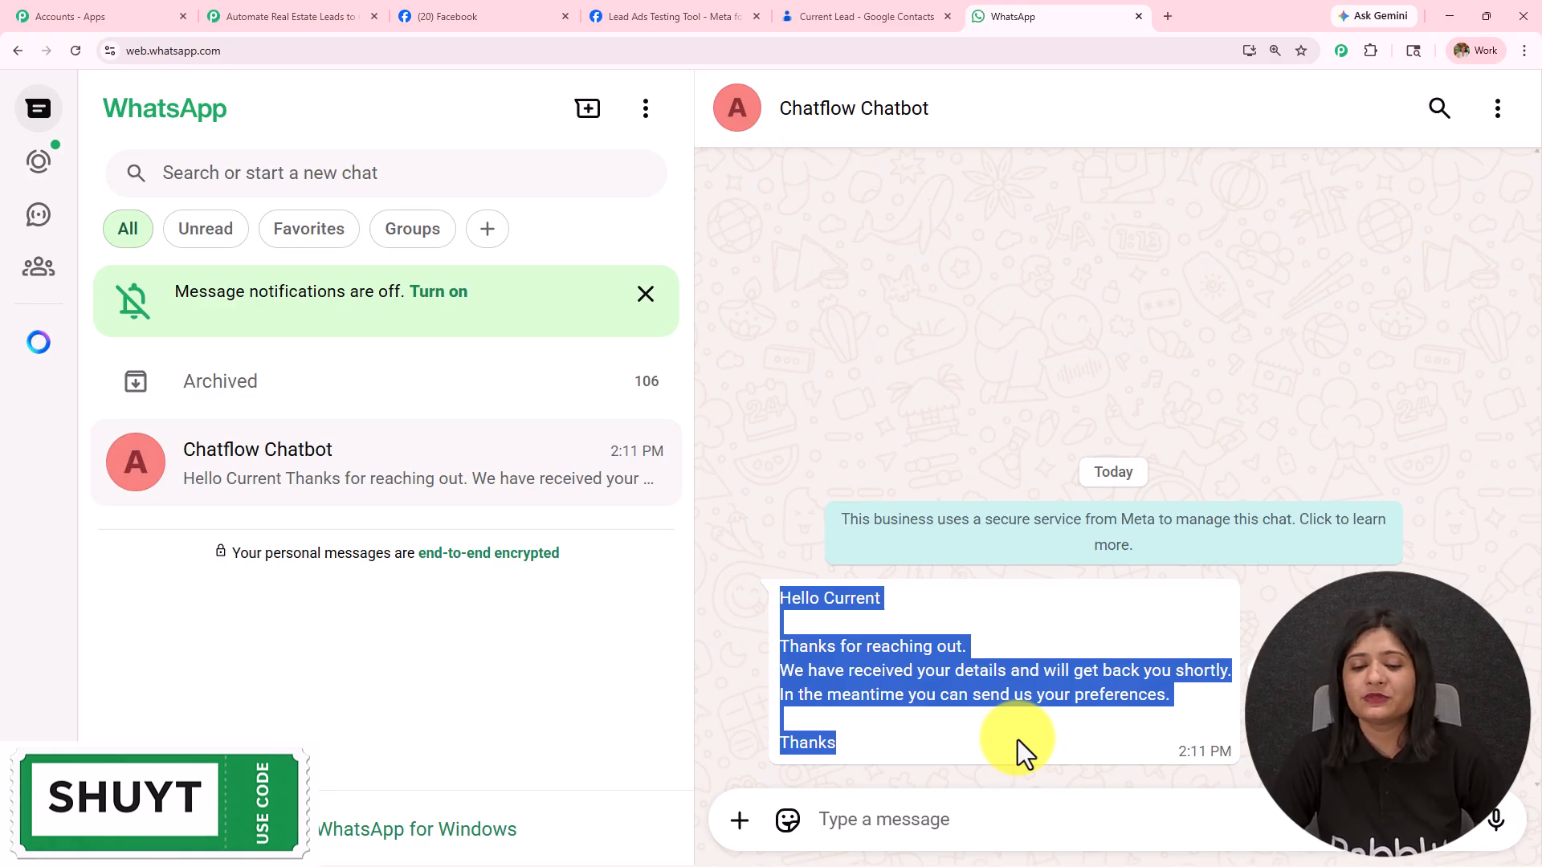
left_click(281, 16)
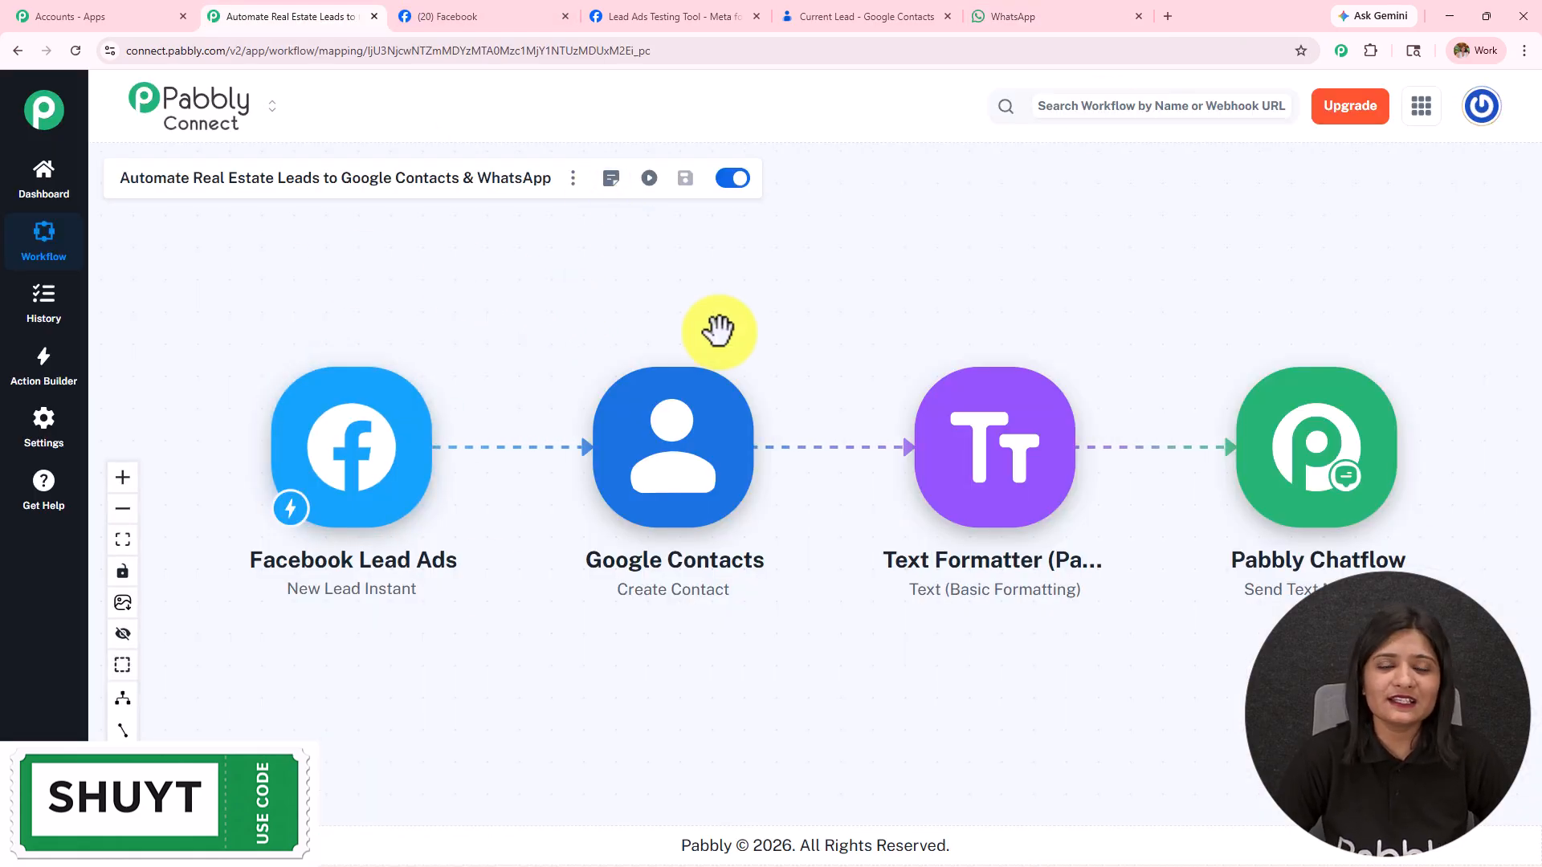
left_click(458, 16)
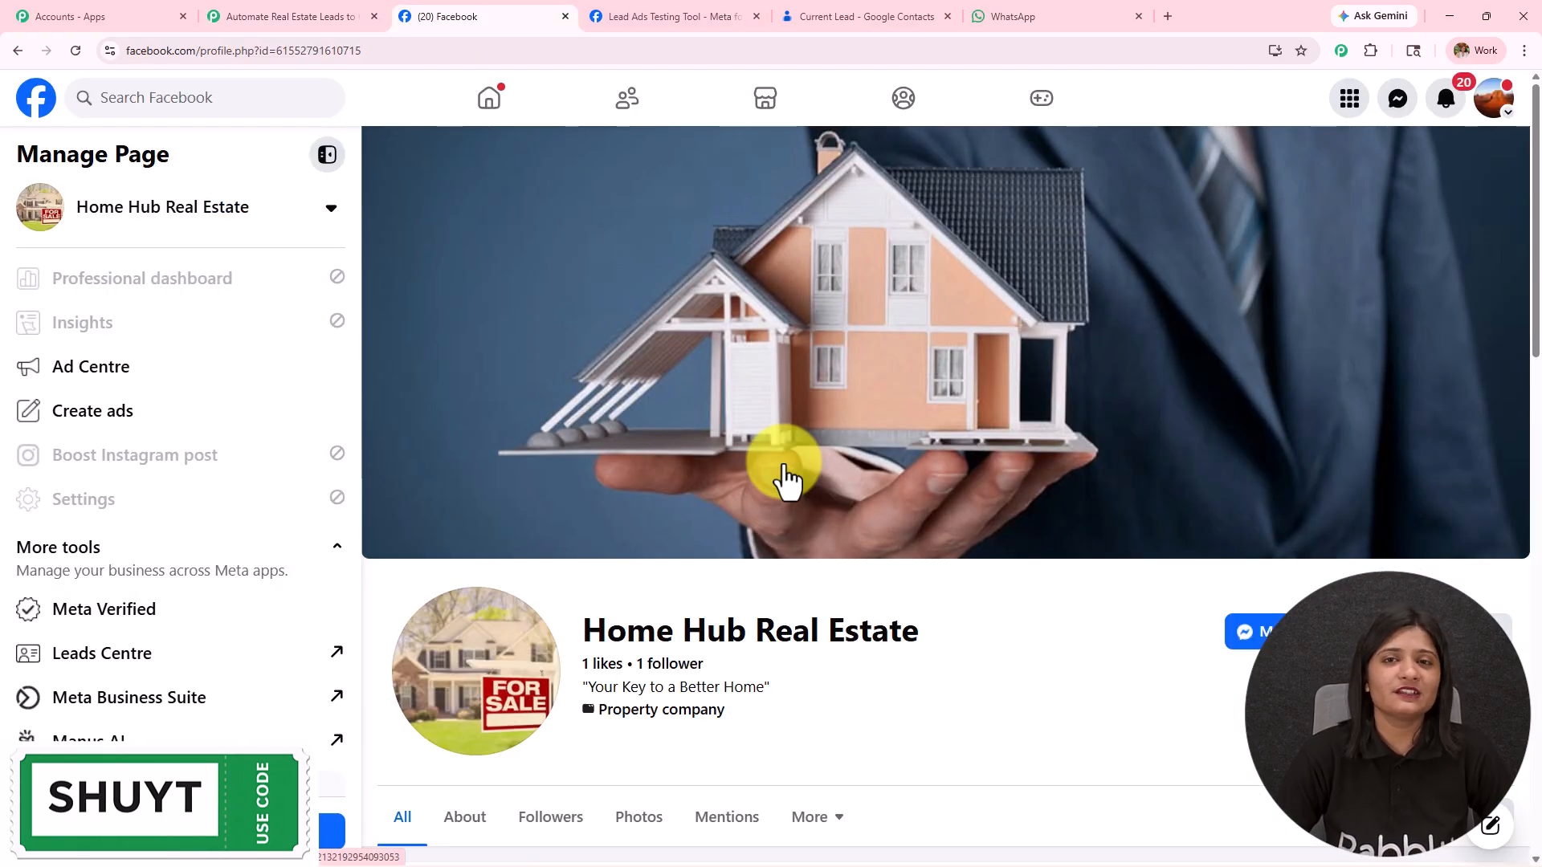
left_click(879, 8)
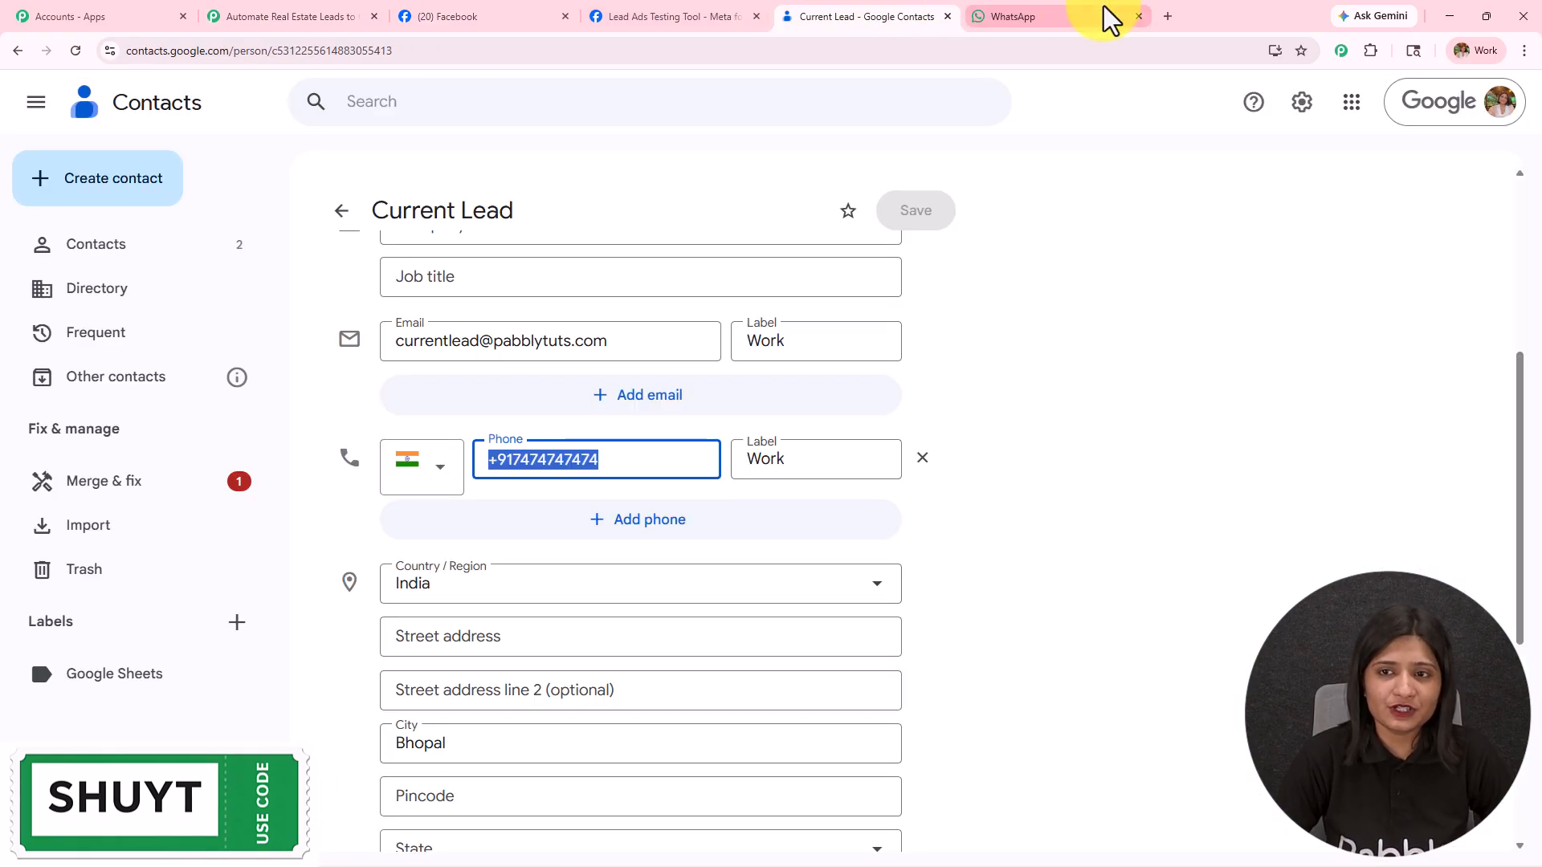
left_click(1069, 12)
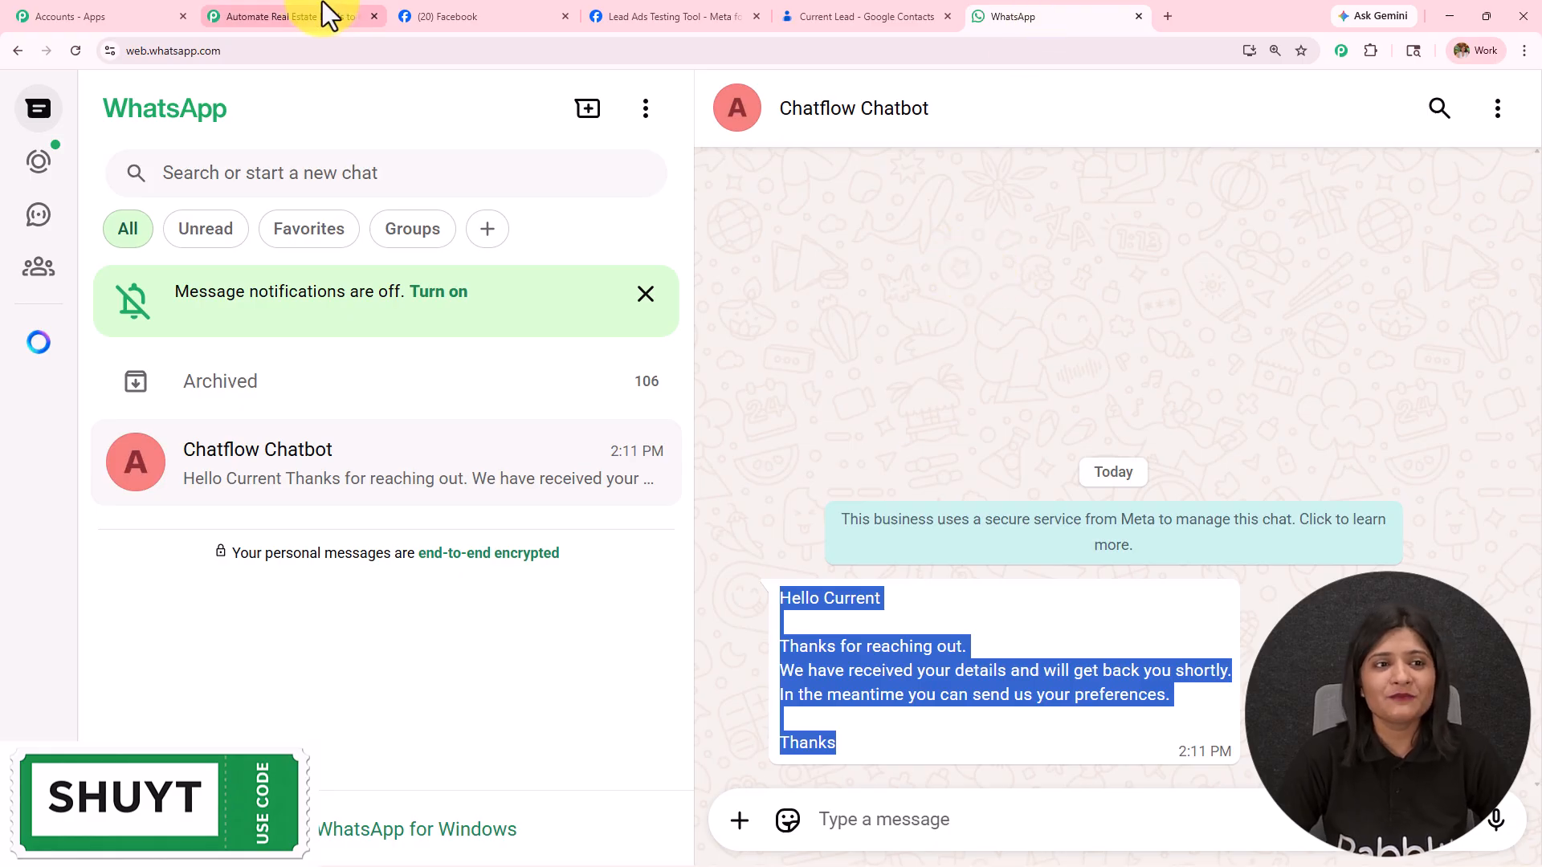
left_click(327, 15)
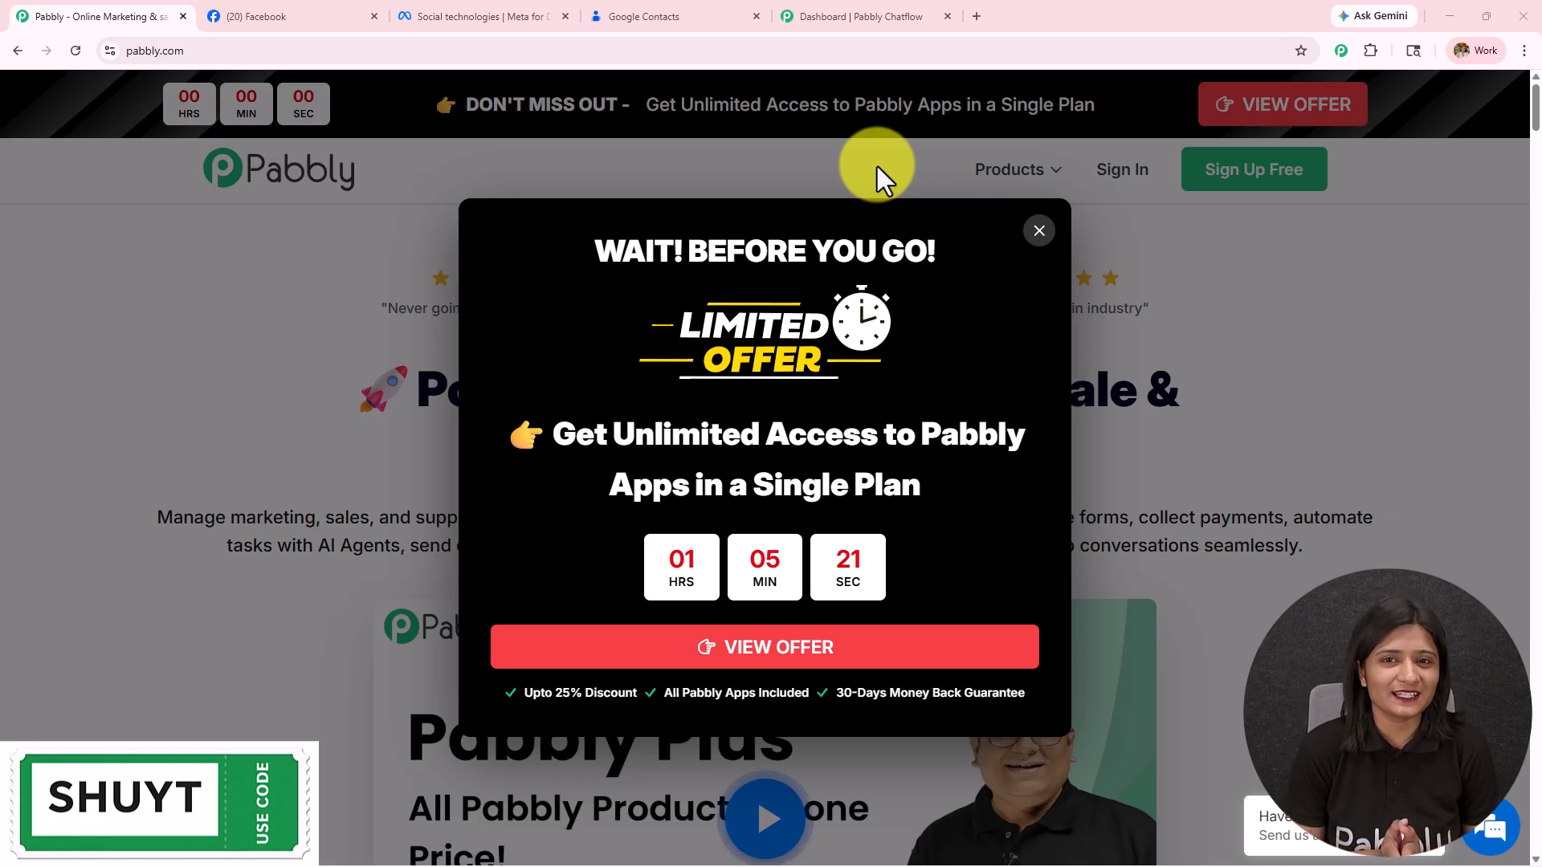
Step: Close the 'Wait! Before you go' offer popup and select the pabbly.com address
left_click(1038, 230)
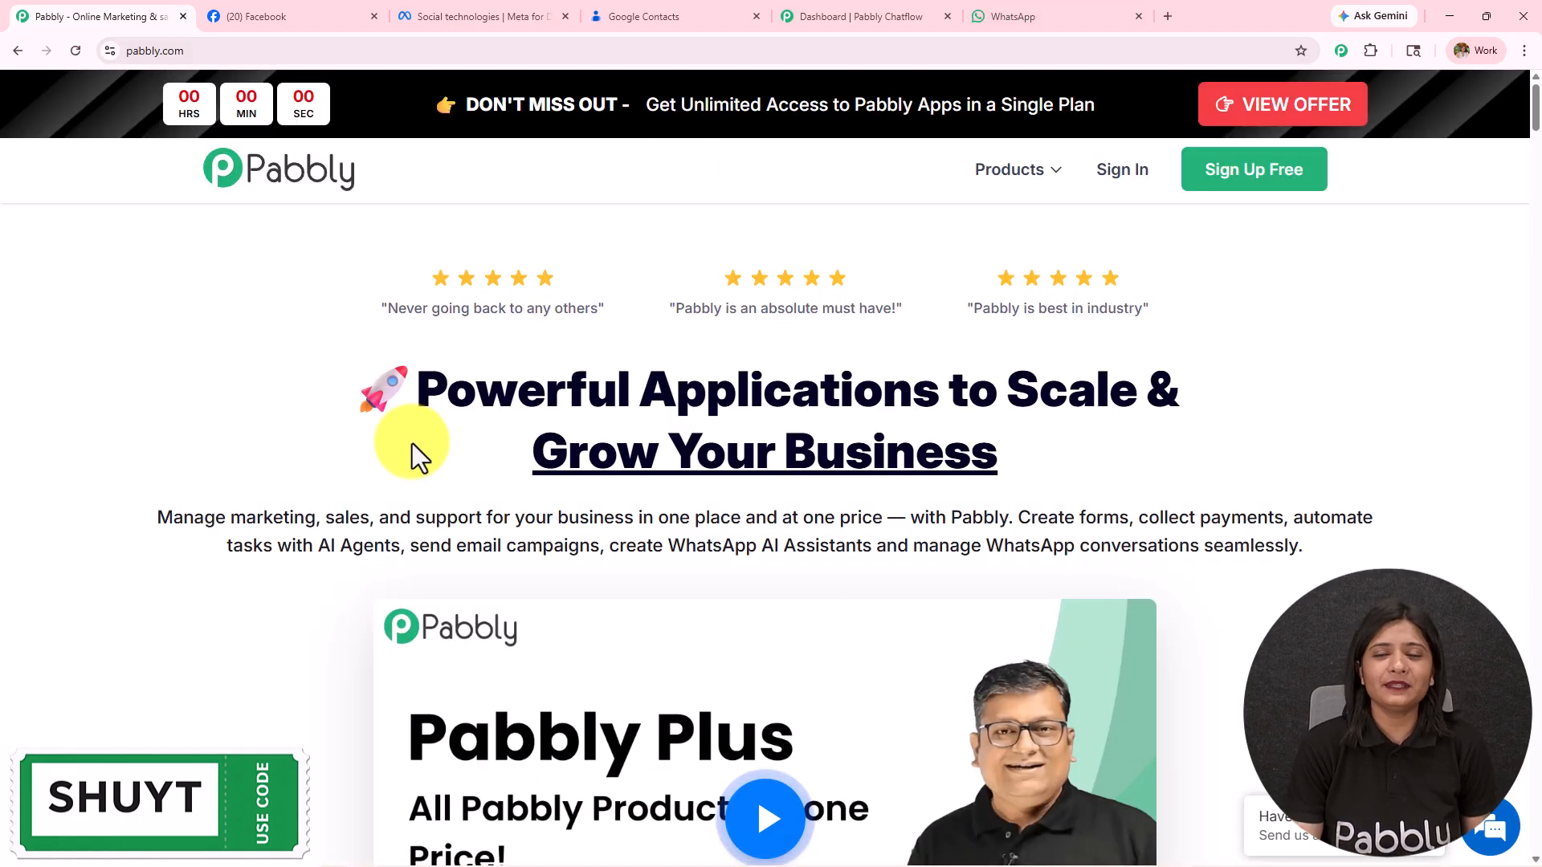
left_click(215, 50)
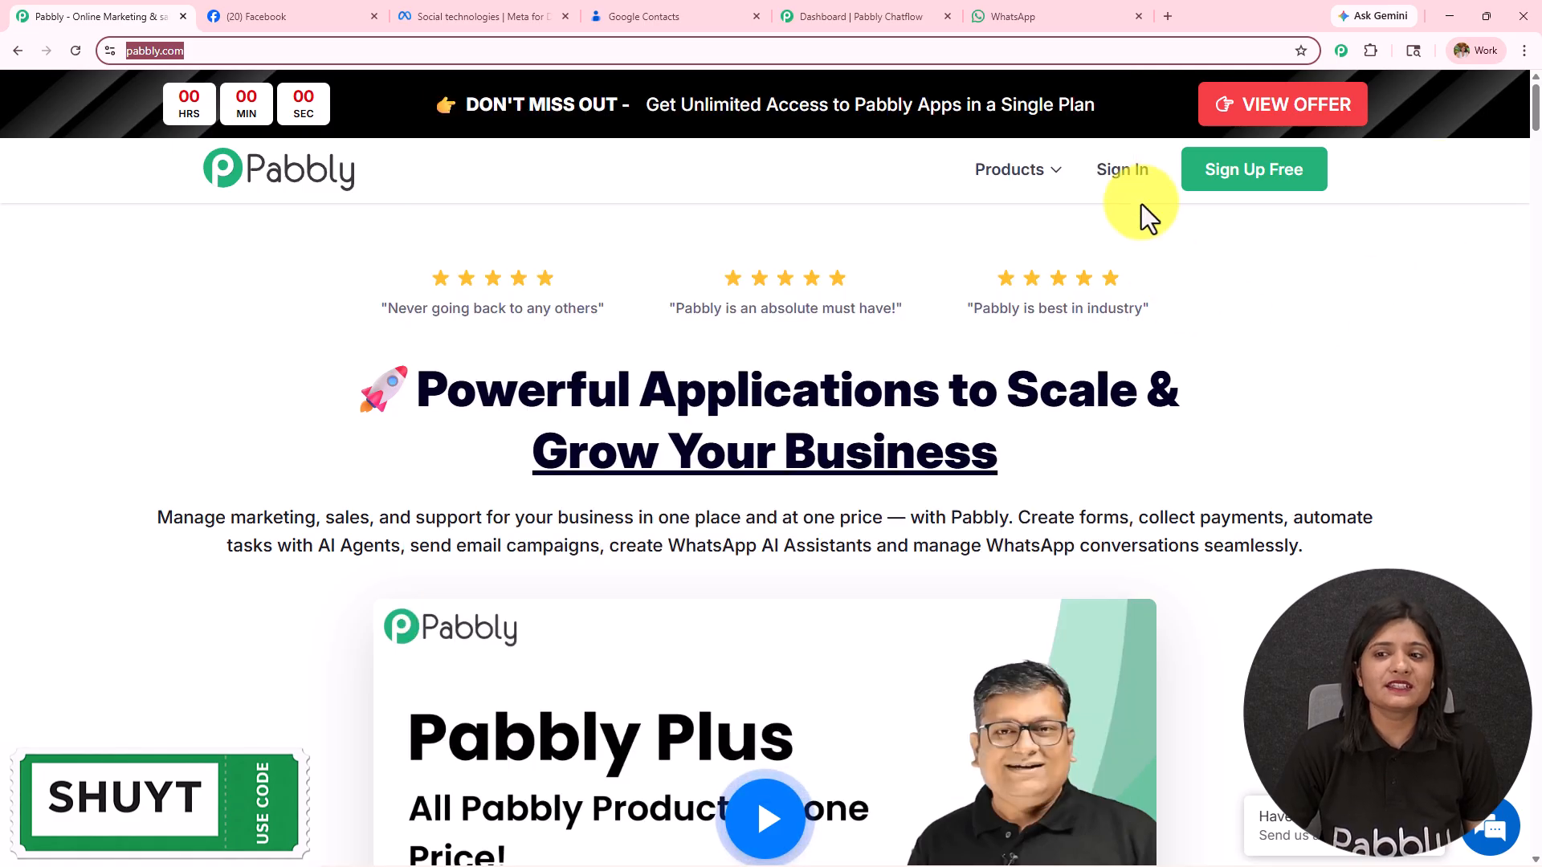
Step: Sign in to Pabbly and launch Pabbly Connect from All Pabbly Apps to view its dashboard
left_click(1156, 180)
left_click(1139, 186)
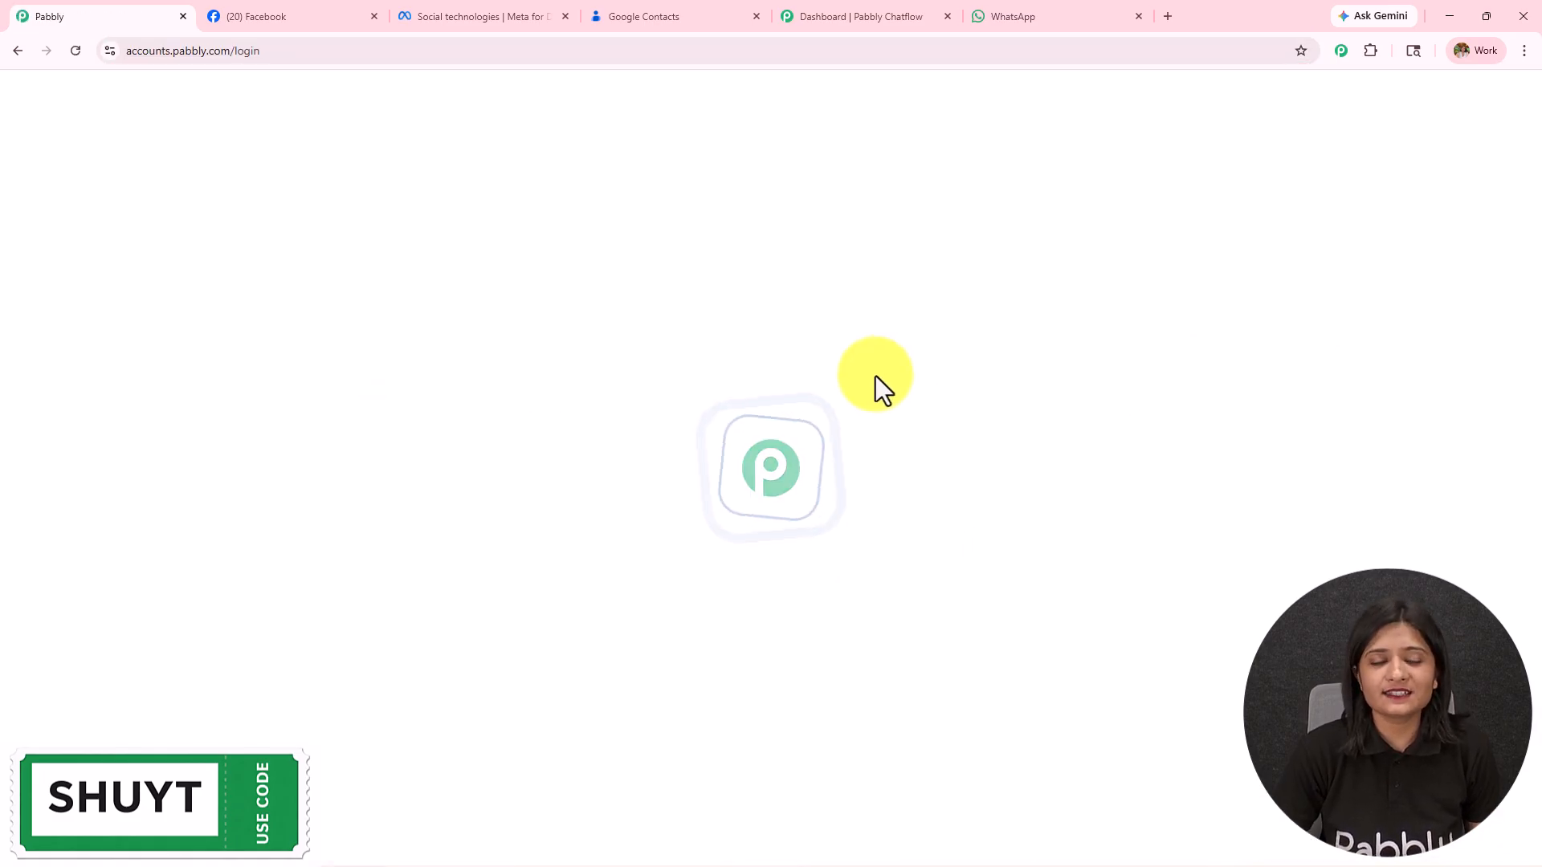
left_click_drag(129, 211, 398, 200)
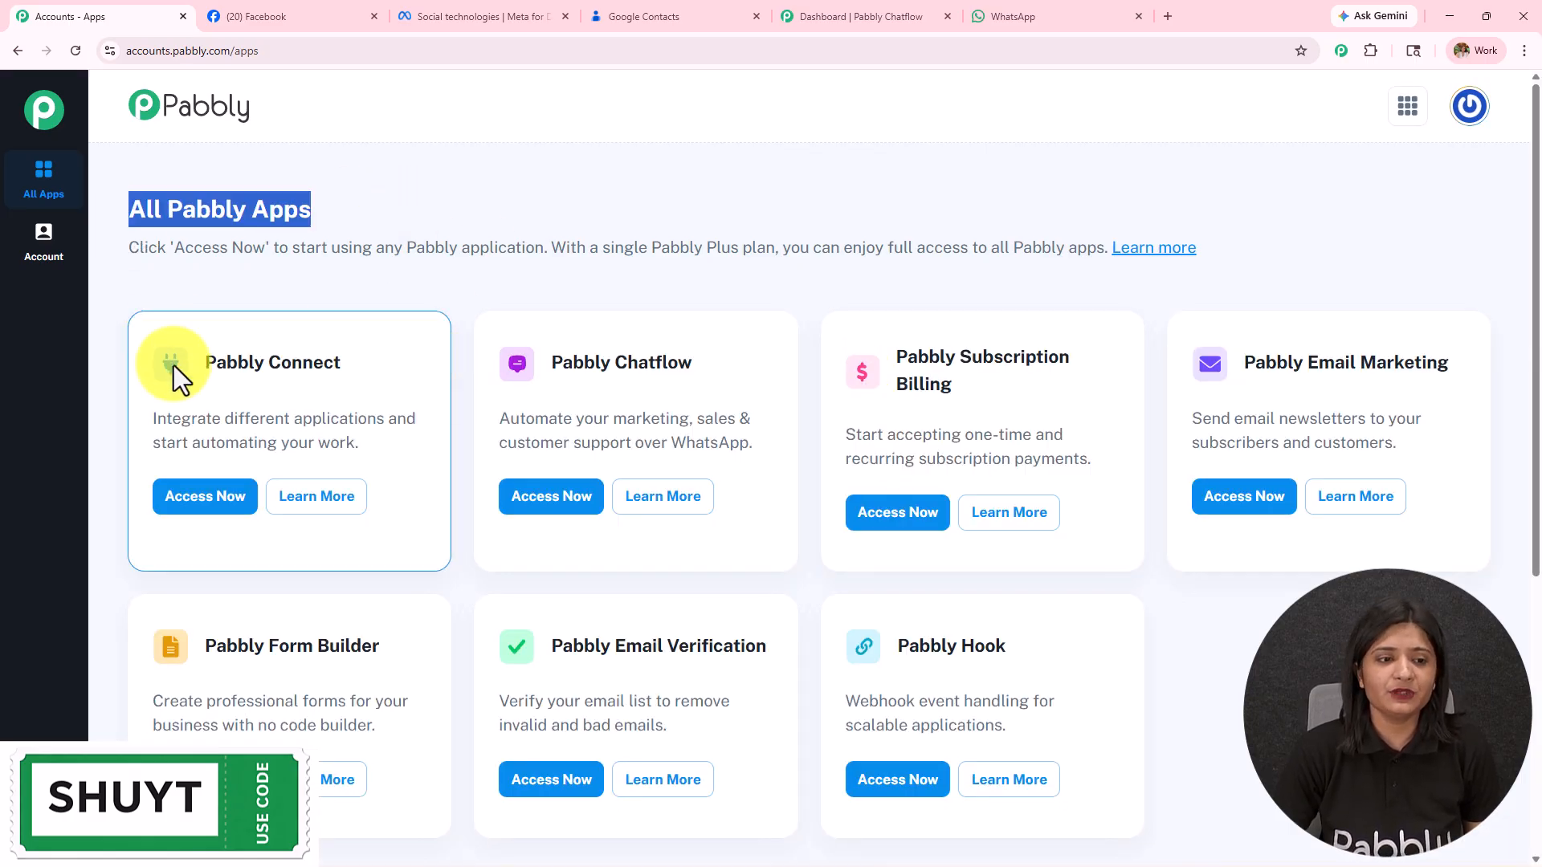
left_click_drag(204, 362, 378, 354)
left_click(193, 502)
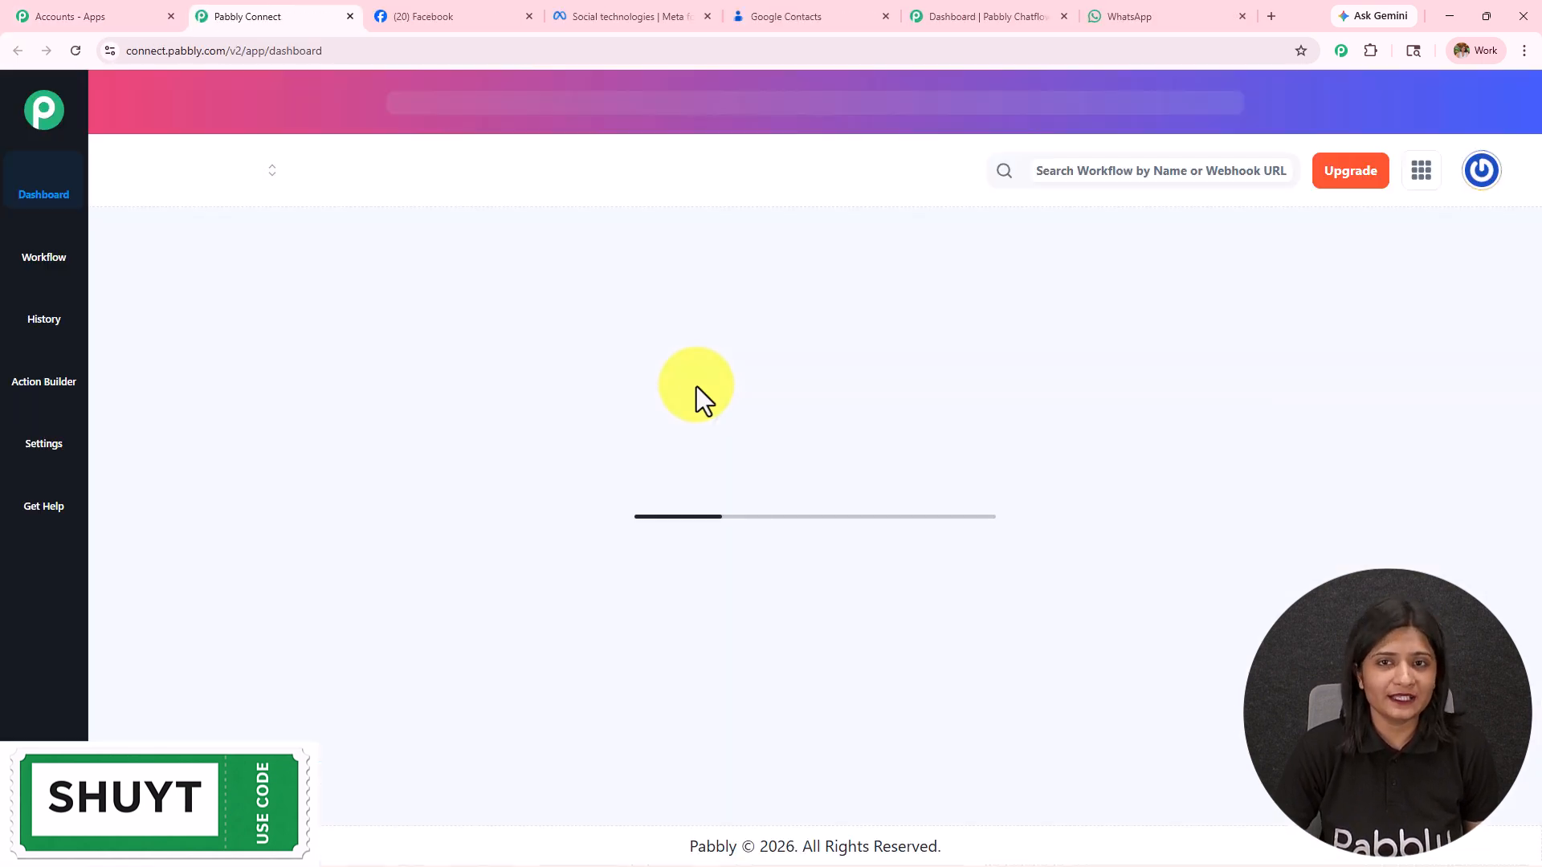
scroll(698, 398, "down", 4)
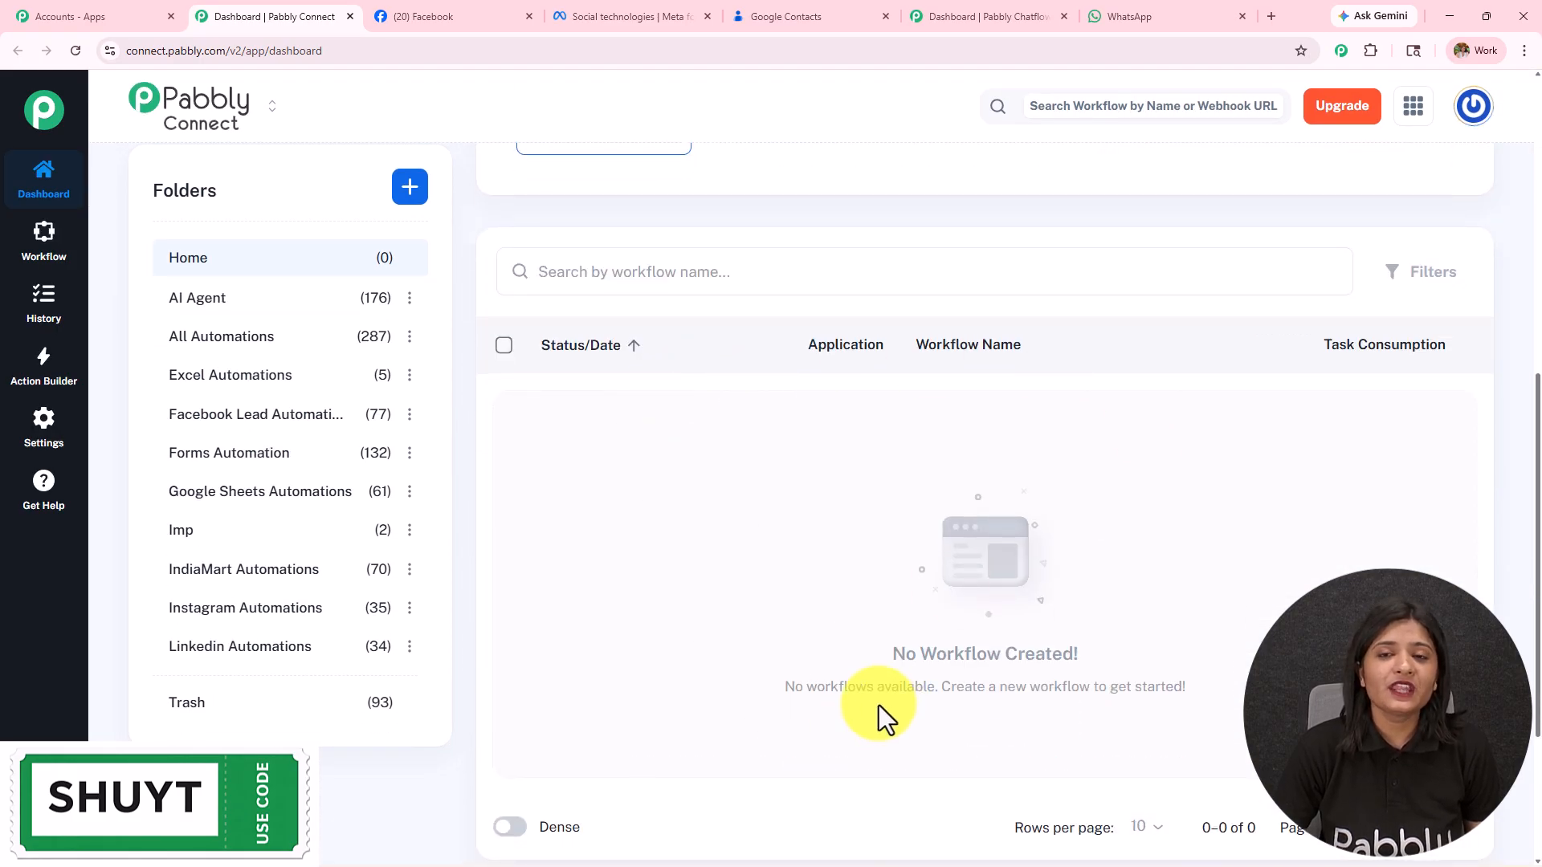
scroll(248, 683, "up", 5)
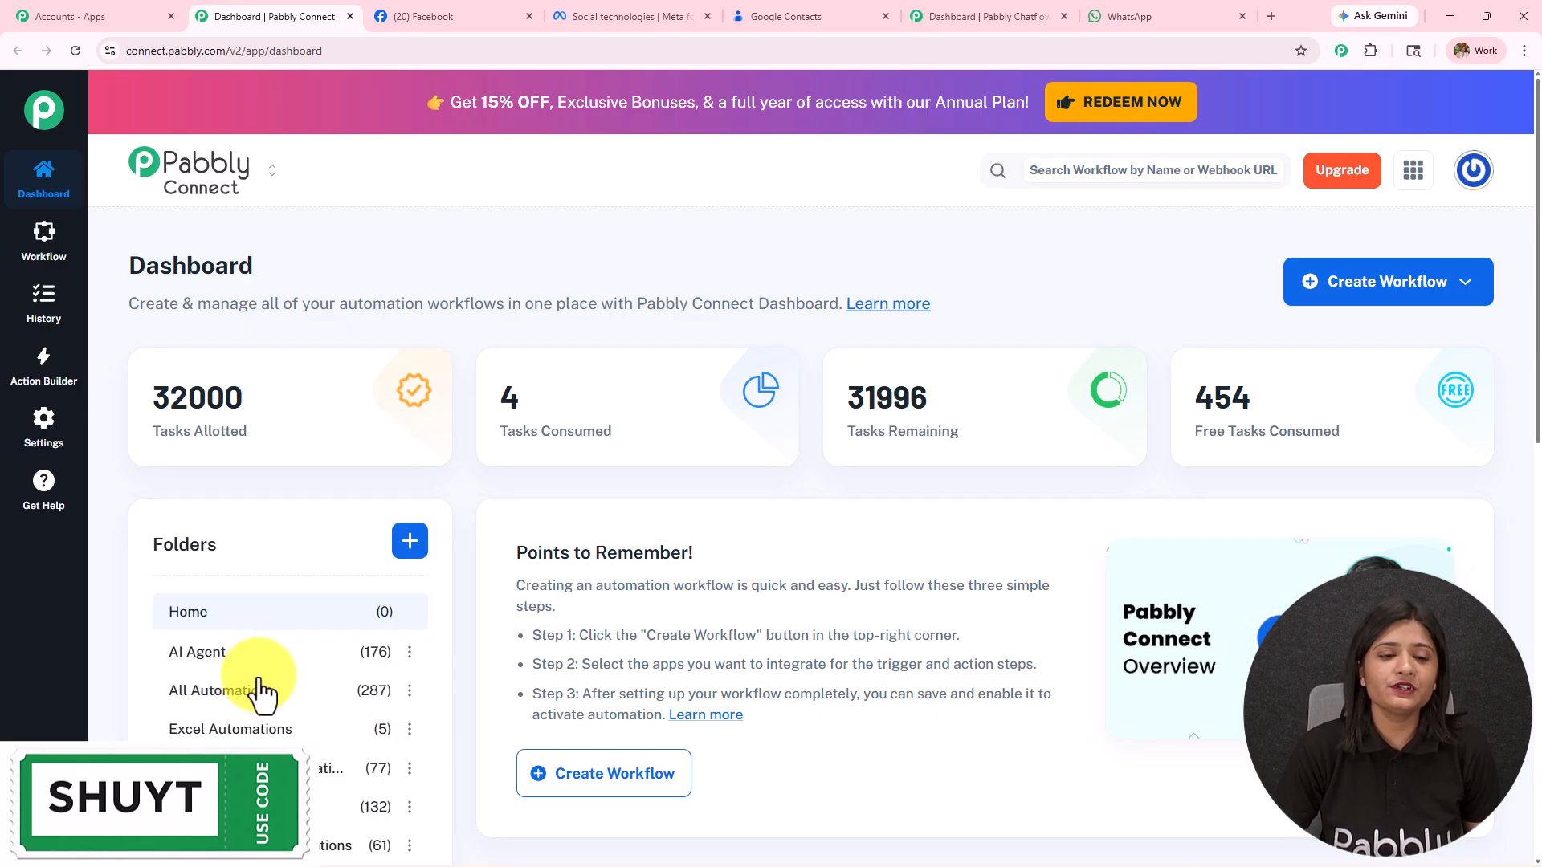
Step: Start a new workflow from scratch using the New (Beta) builder
left_click(410, 542)
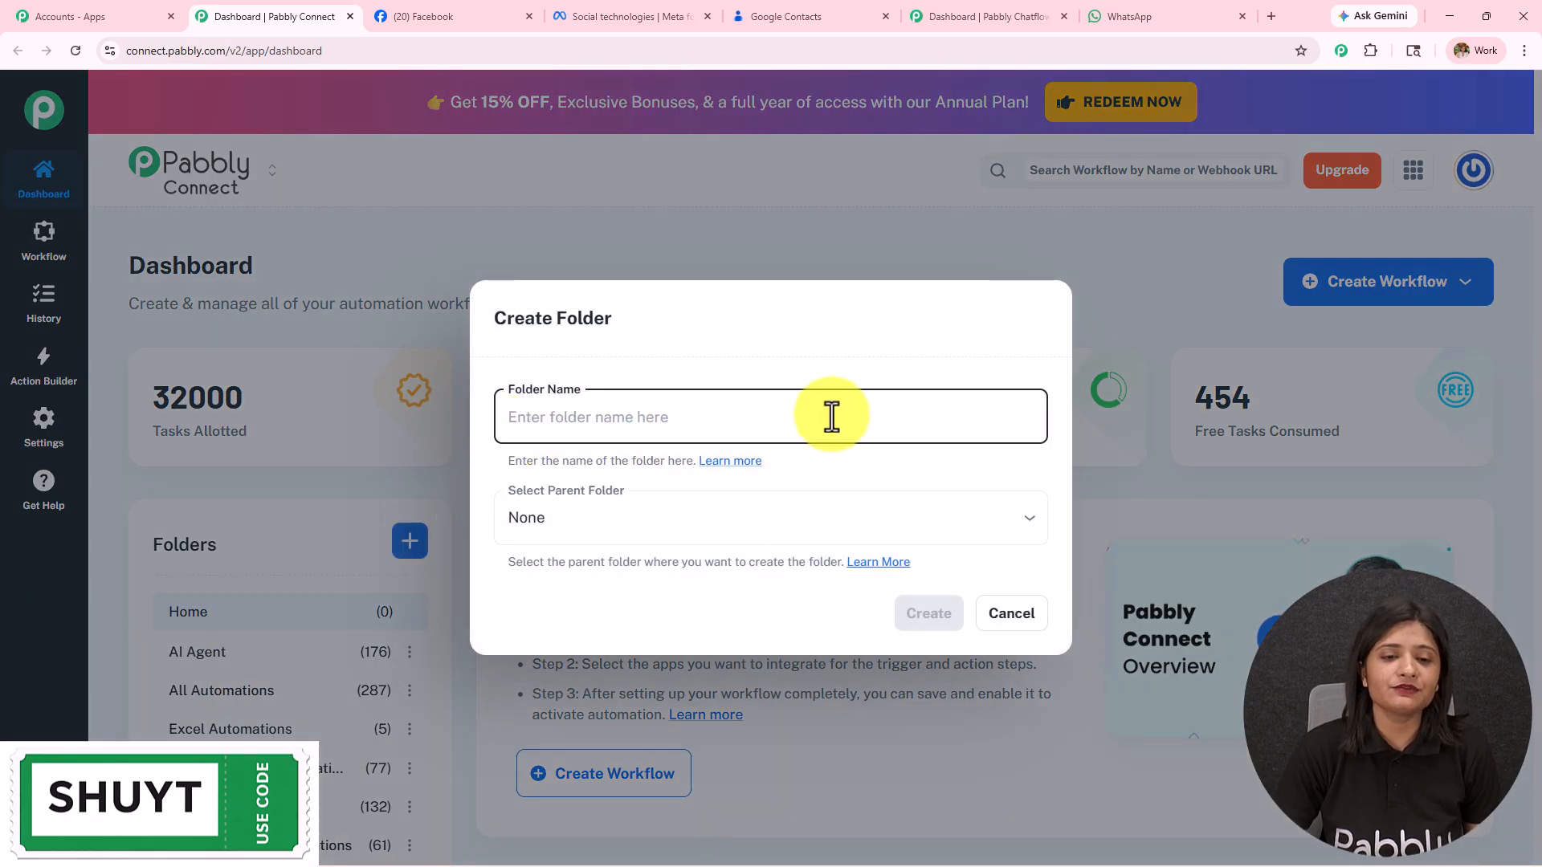
left_click(987, 620)
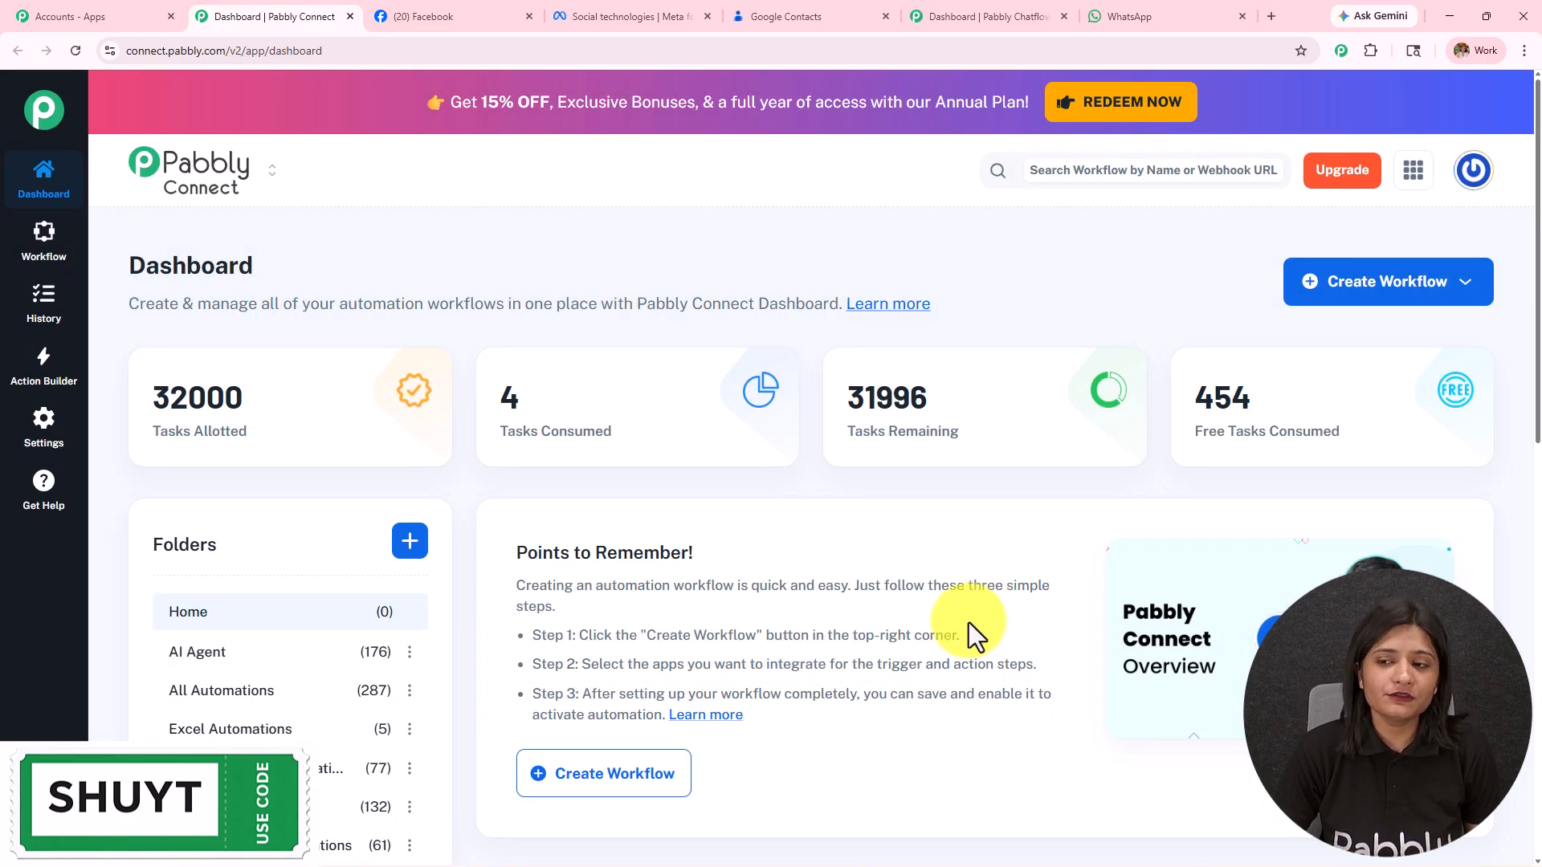
left_click(1429, 301)
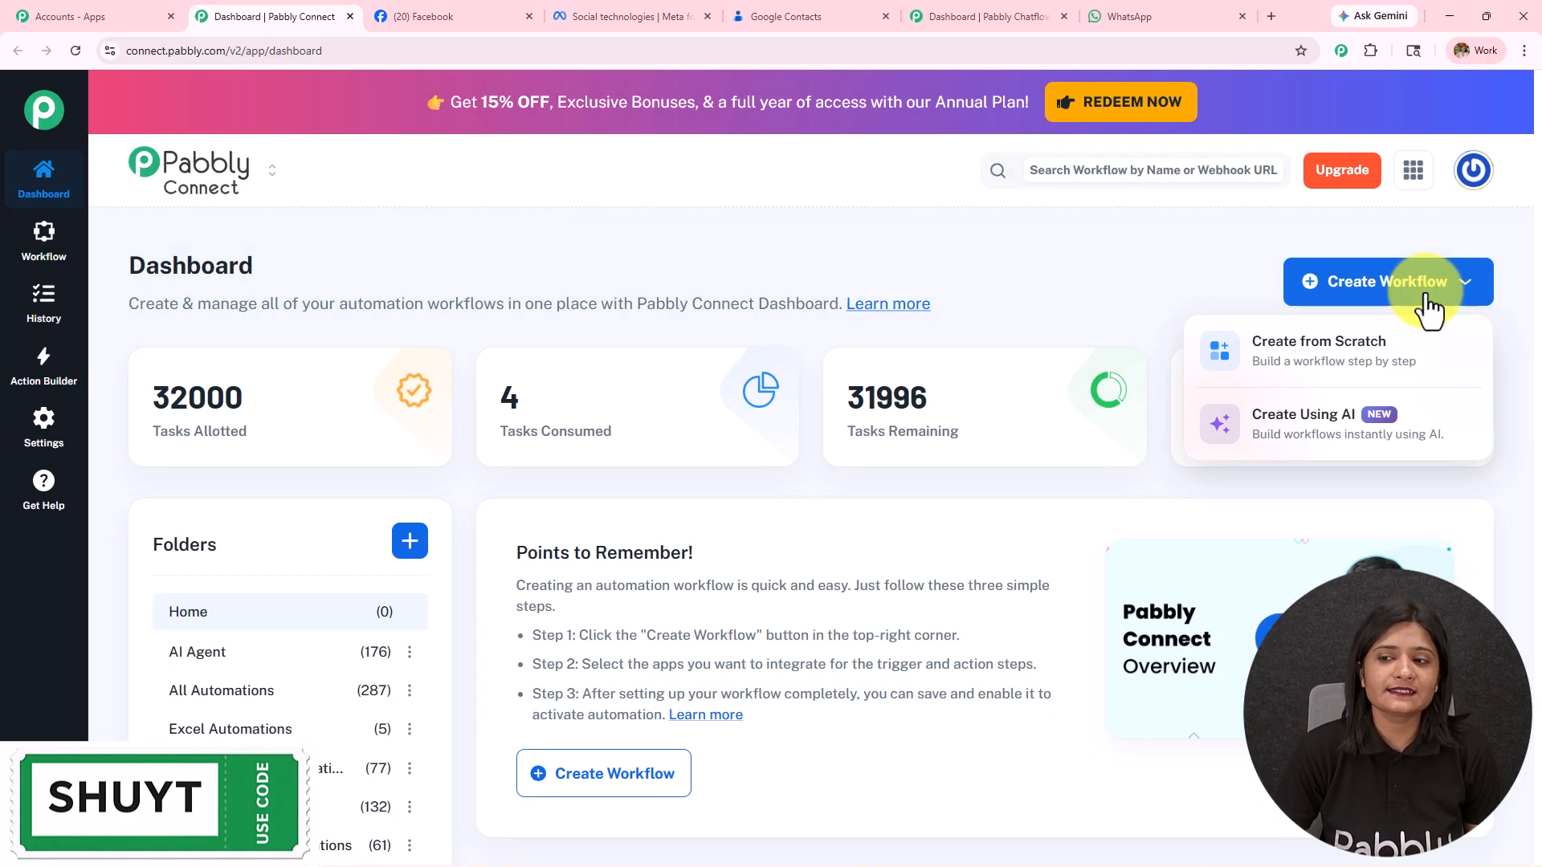
left_click(1348, 363)
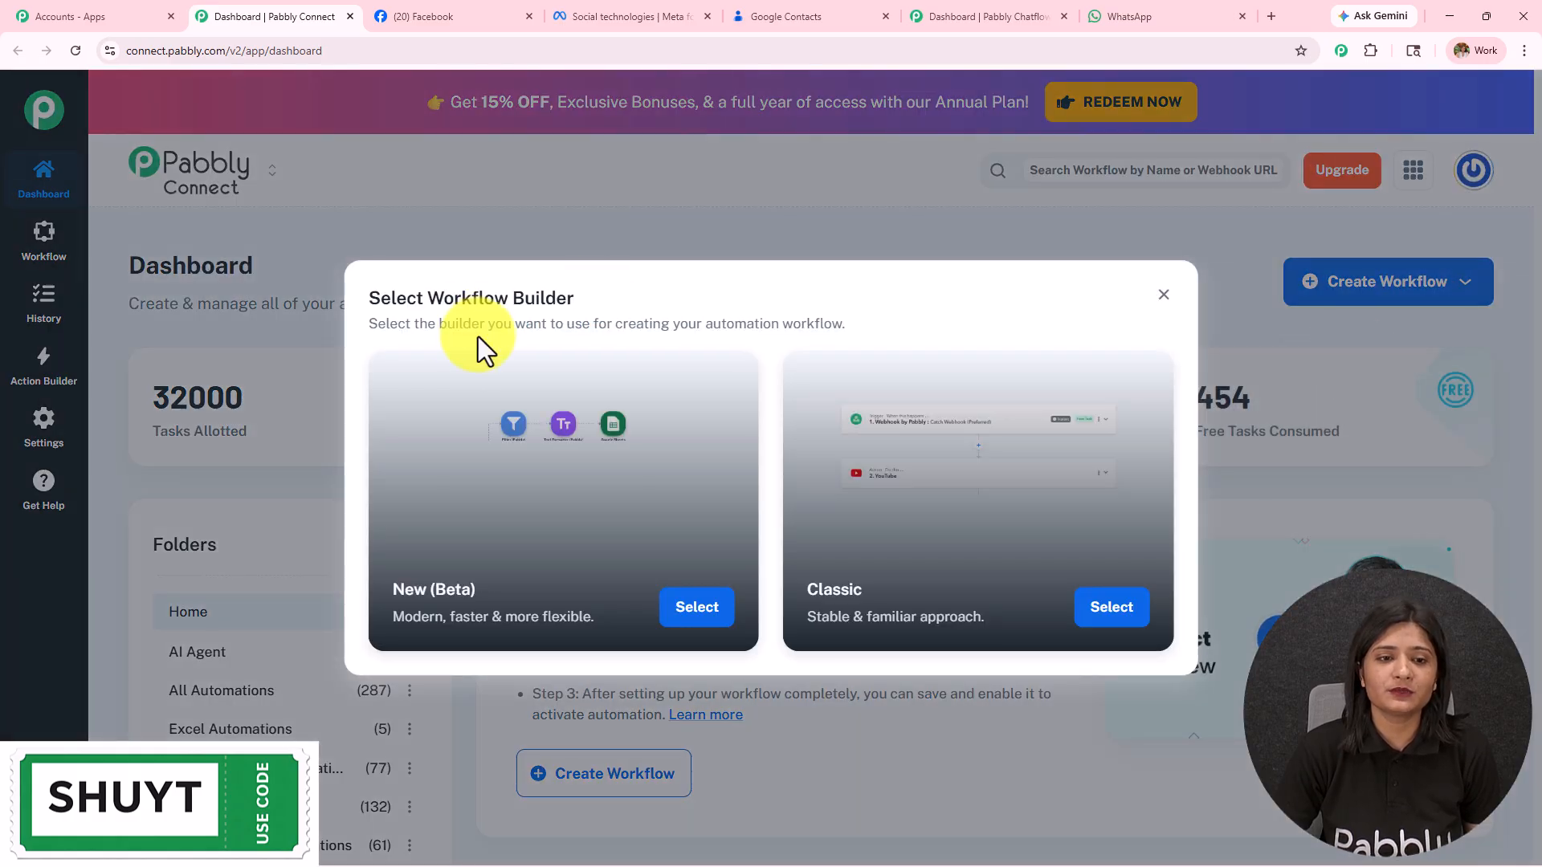
left_click_drag(428, 299, 674, 308)
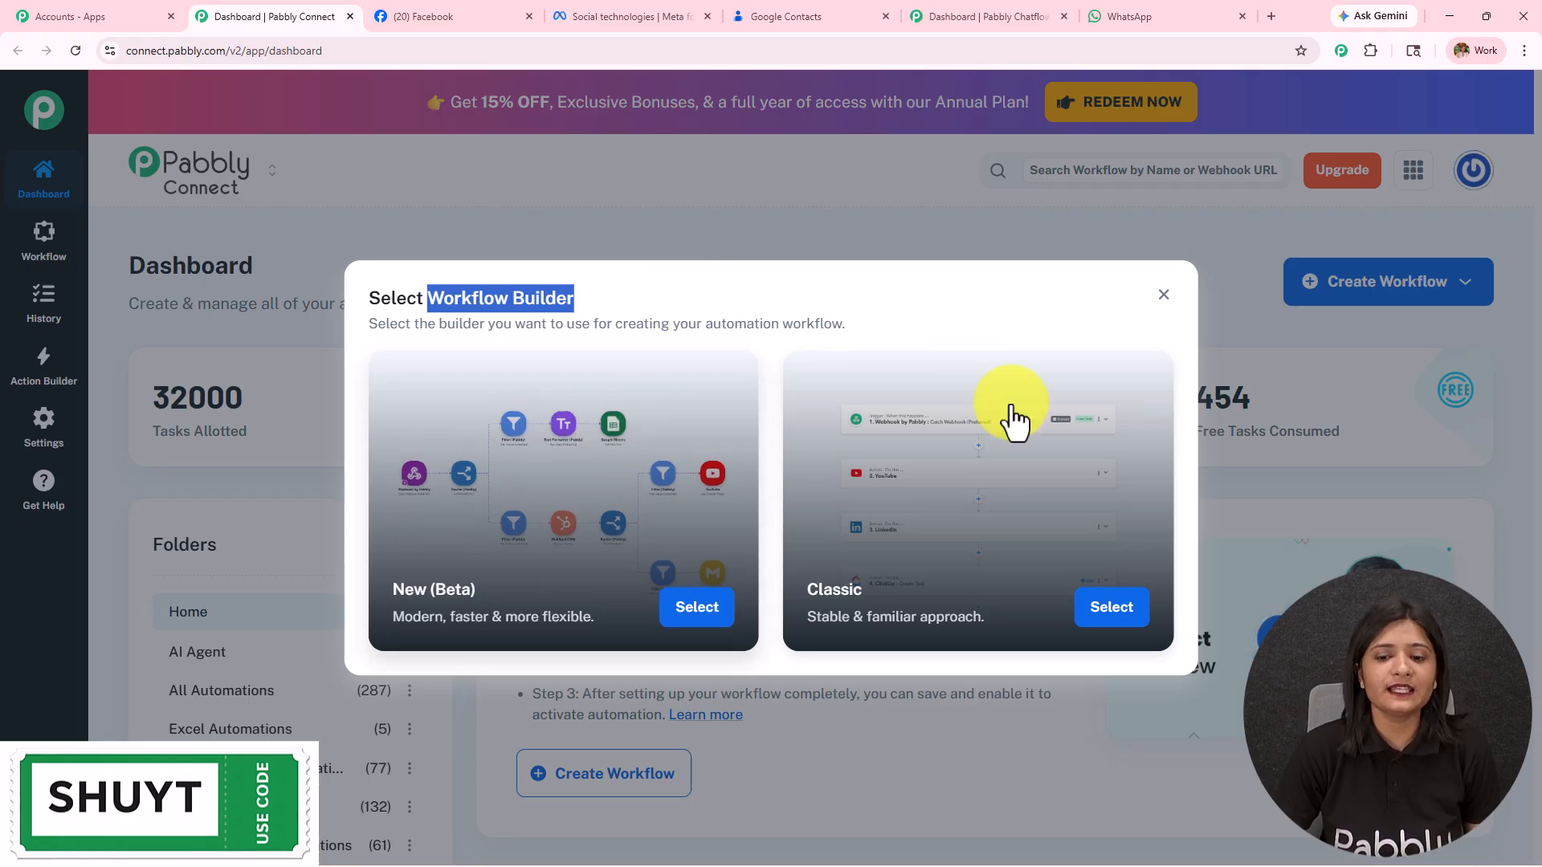
left_click(715, 630)
Step: Name it 'Automate Real Estate Leads to Google Contacts & WhatsApp' in Facebook Lead Automations and create it
key("ctrl+a")
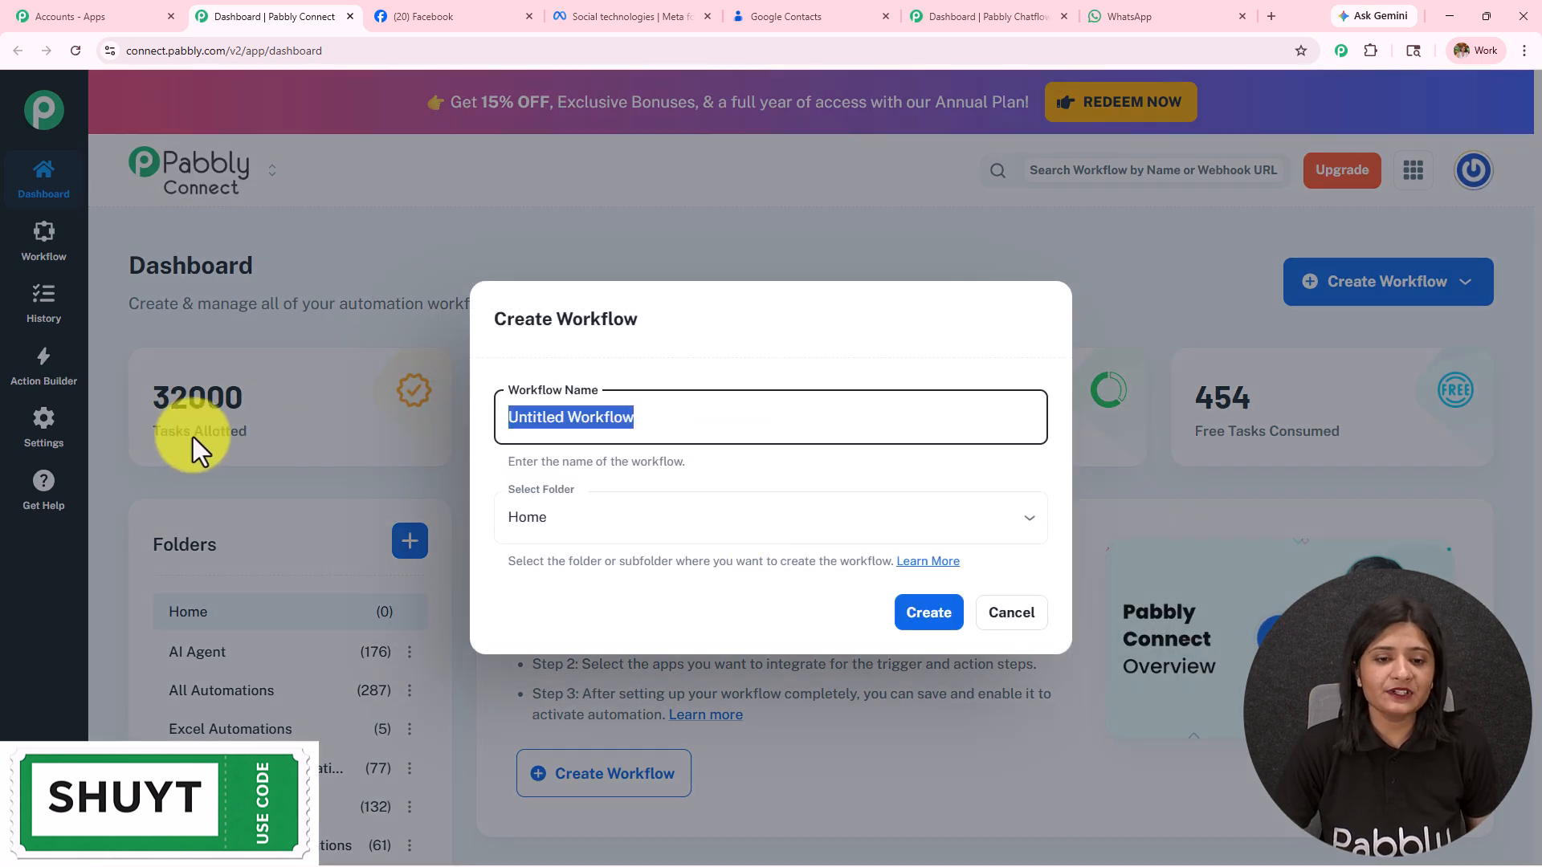
key("ctrl+v")
left_click_drag(937, 417, 1016, 434)
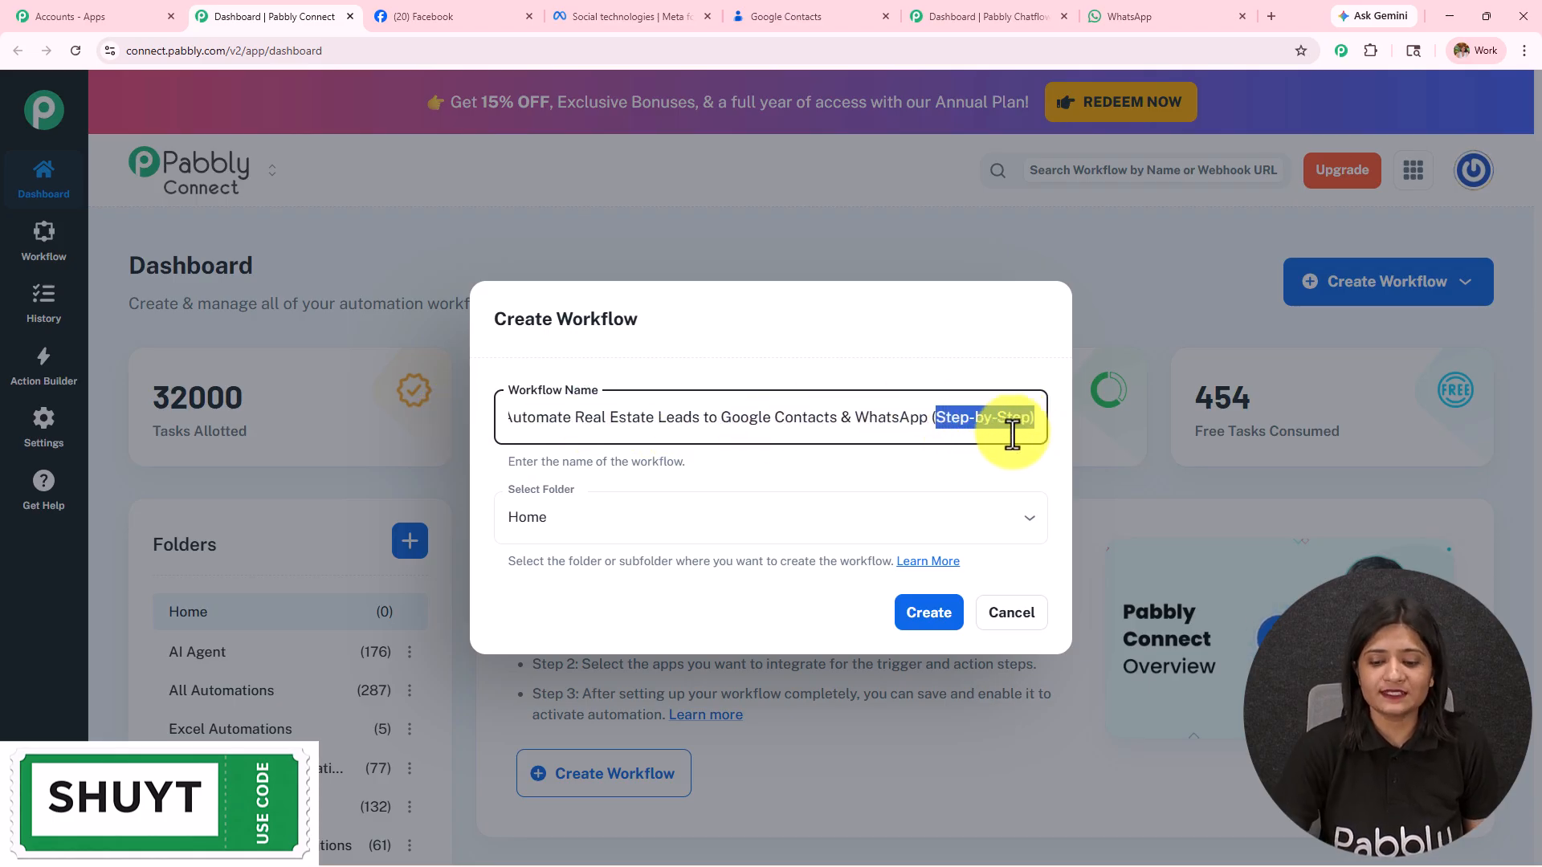
key("BackSpace")
left_click(576, 529)
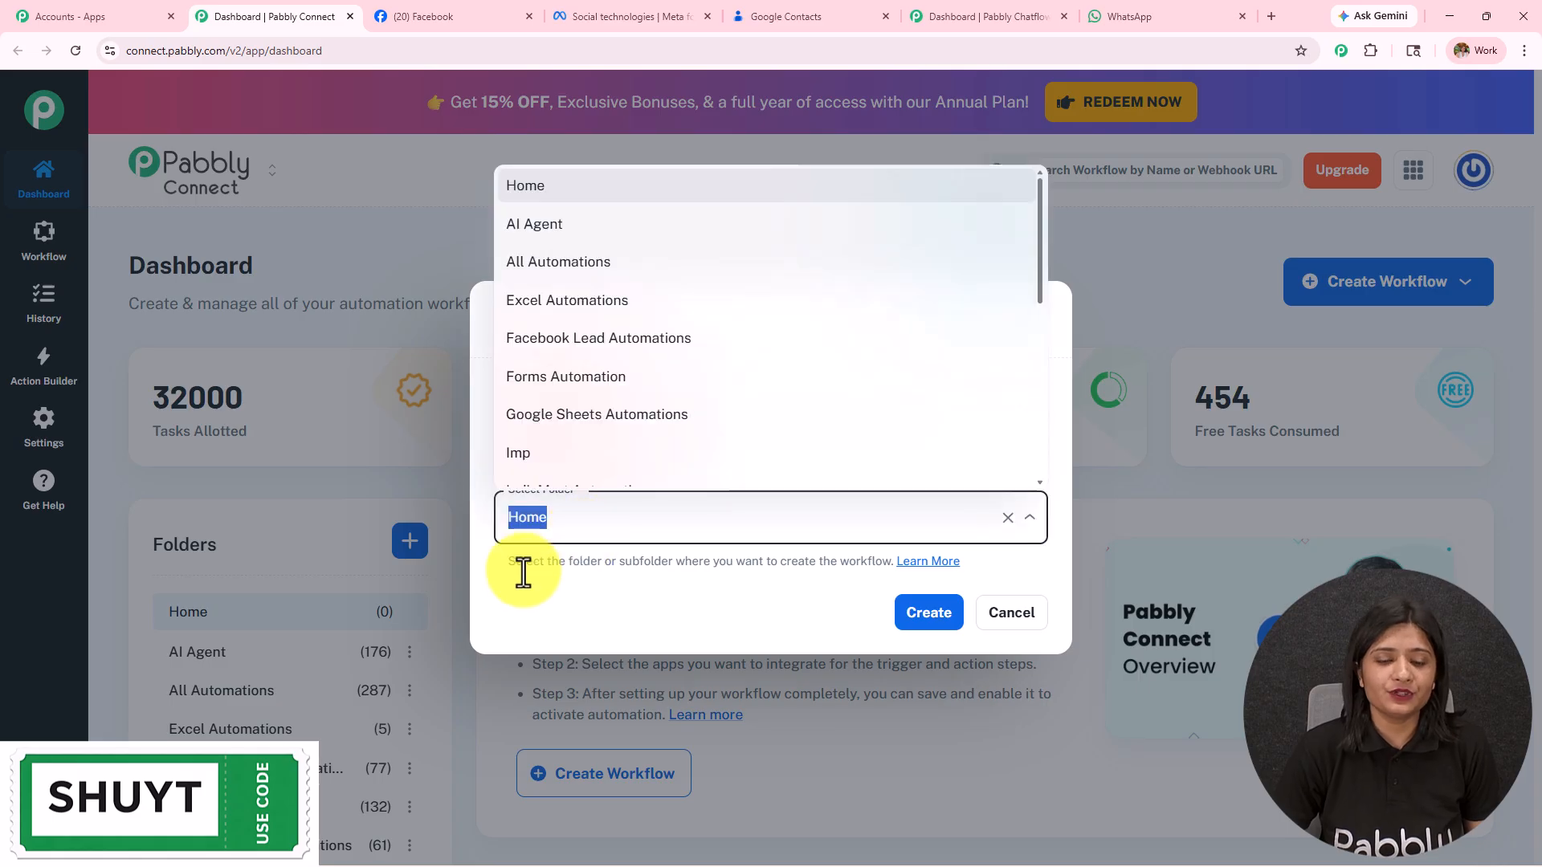
scroll(554, 366, "down", 8)
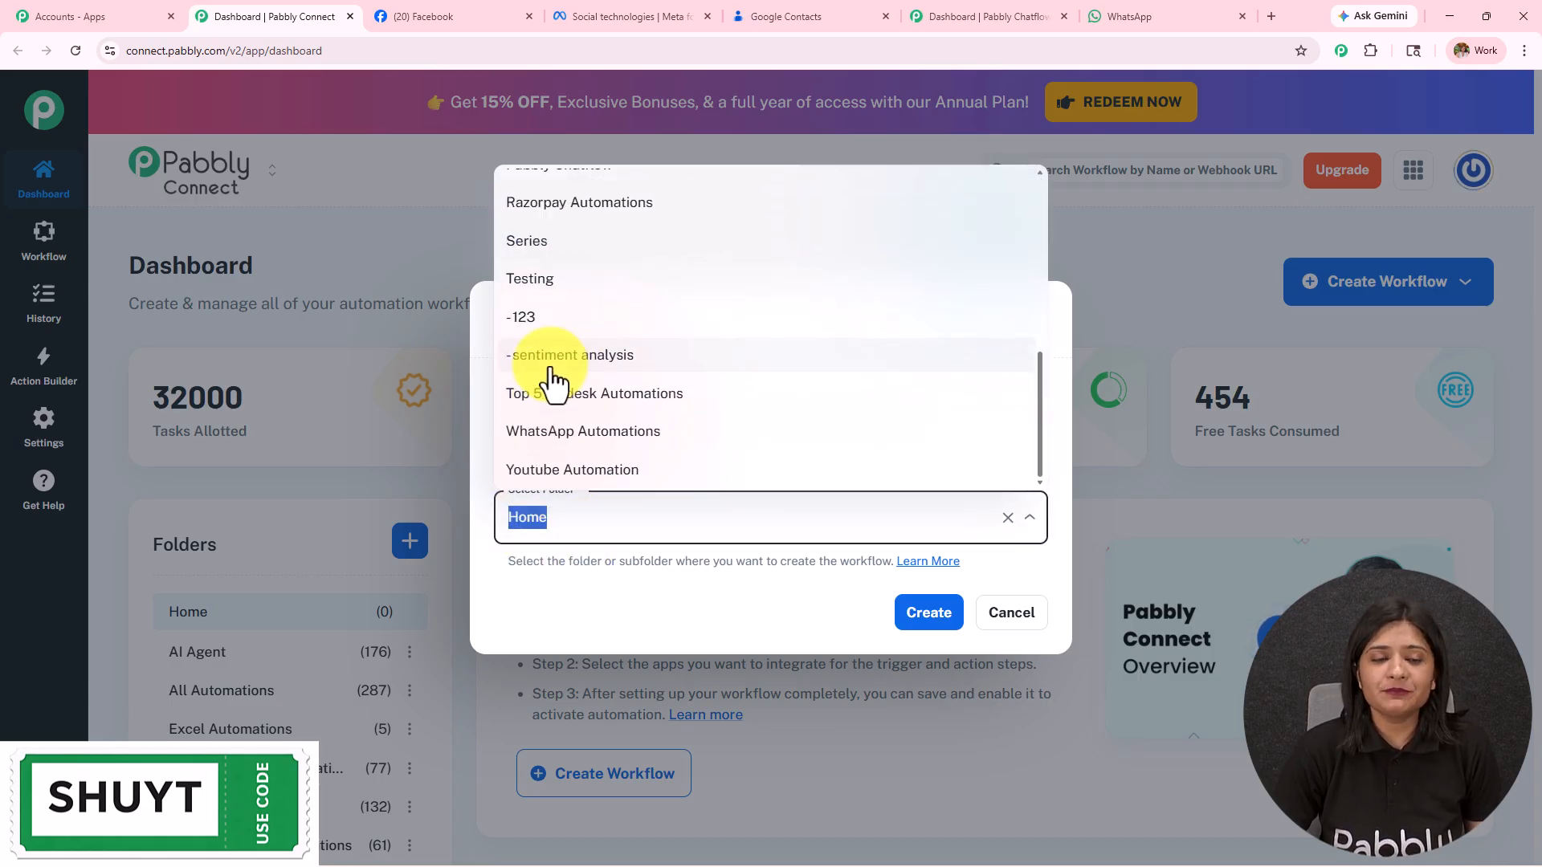
scroll(552, 370, "up", 10)
left_click(551, 347)
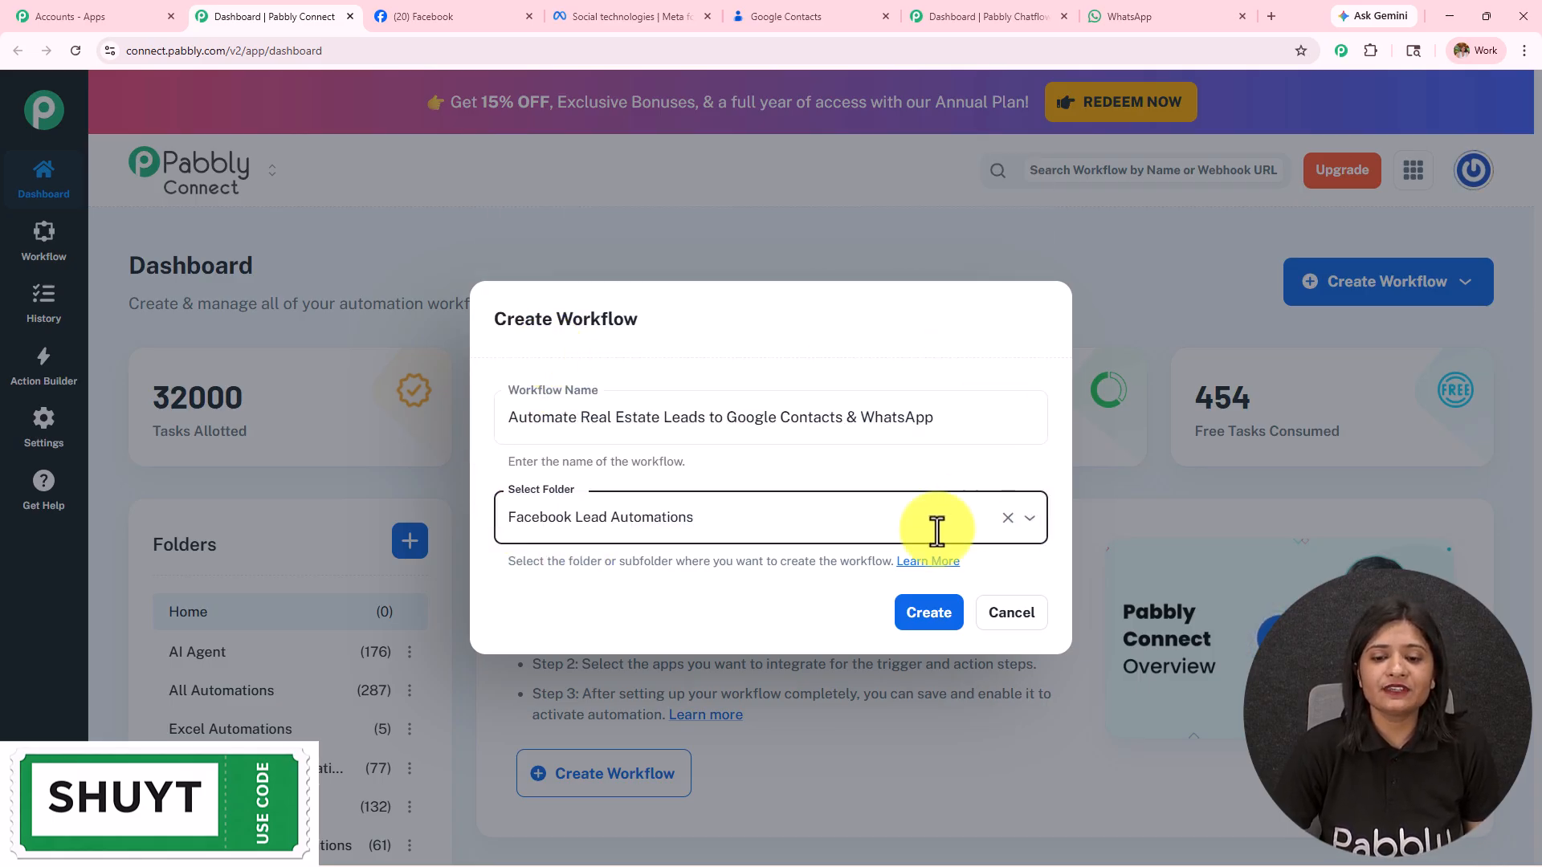
left_click(932, 625)
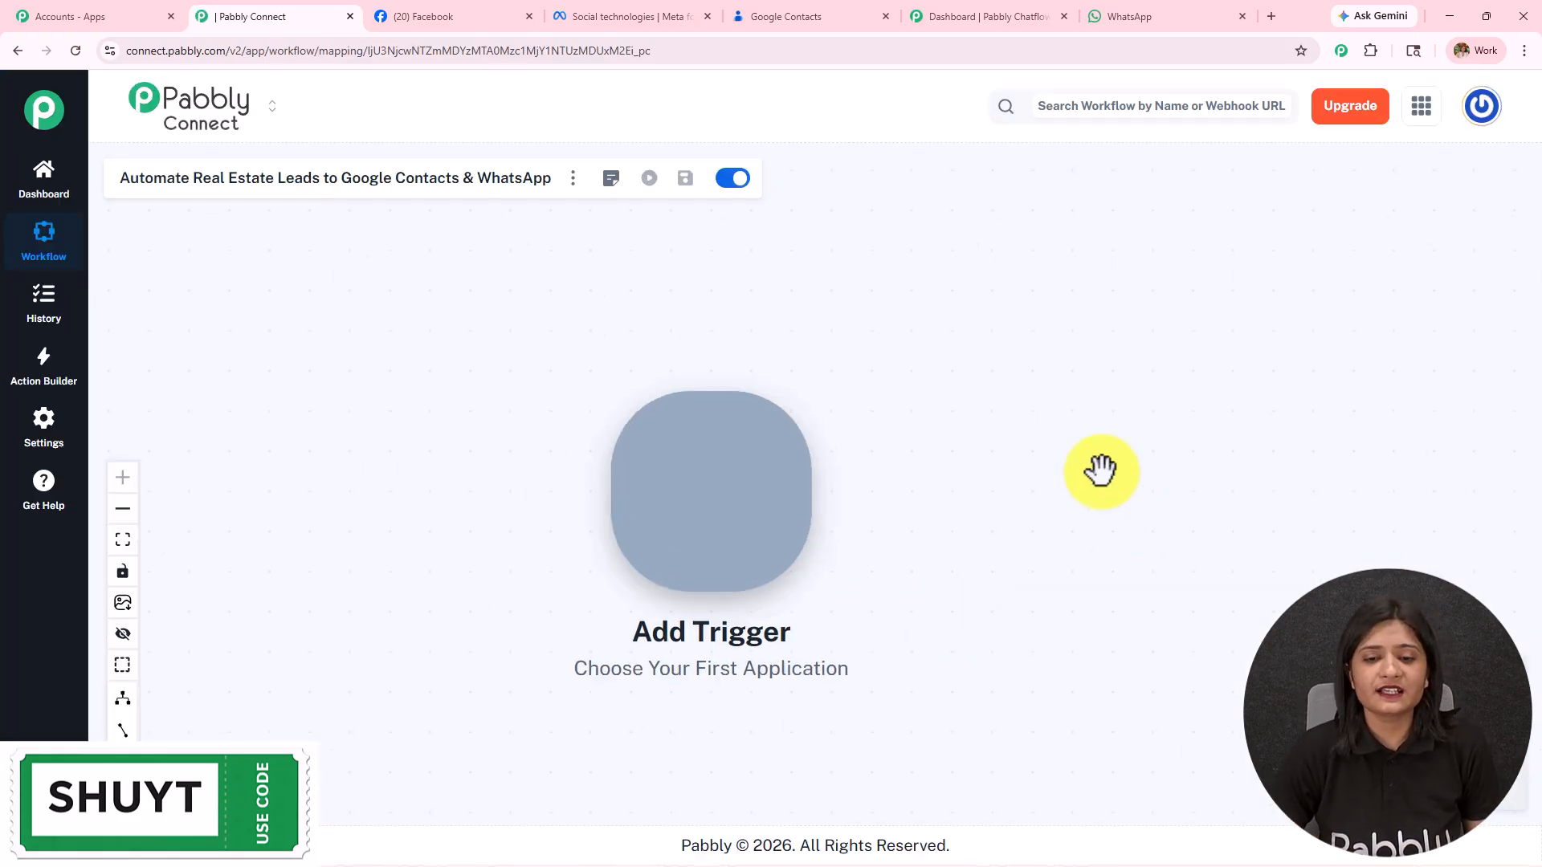
left_click_drag(1064, 532, 702, 465)
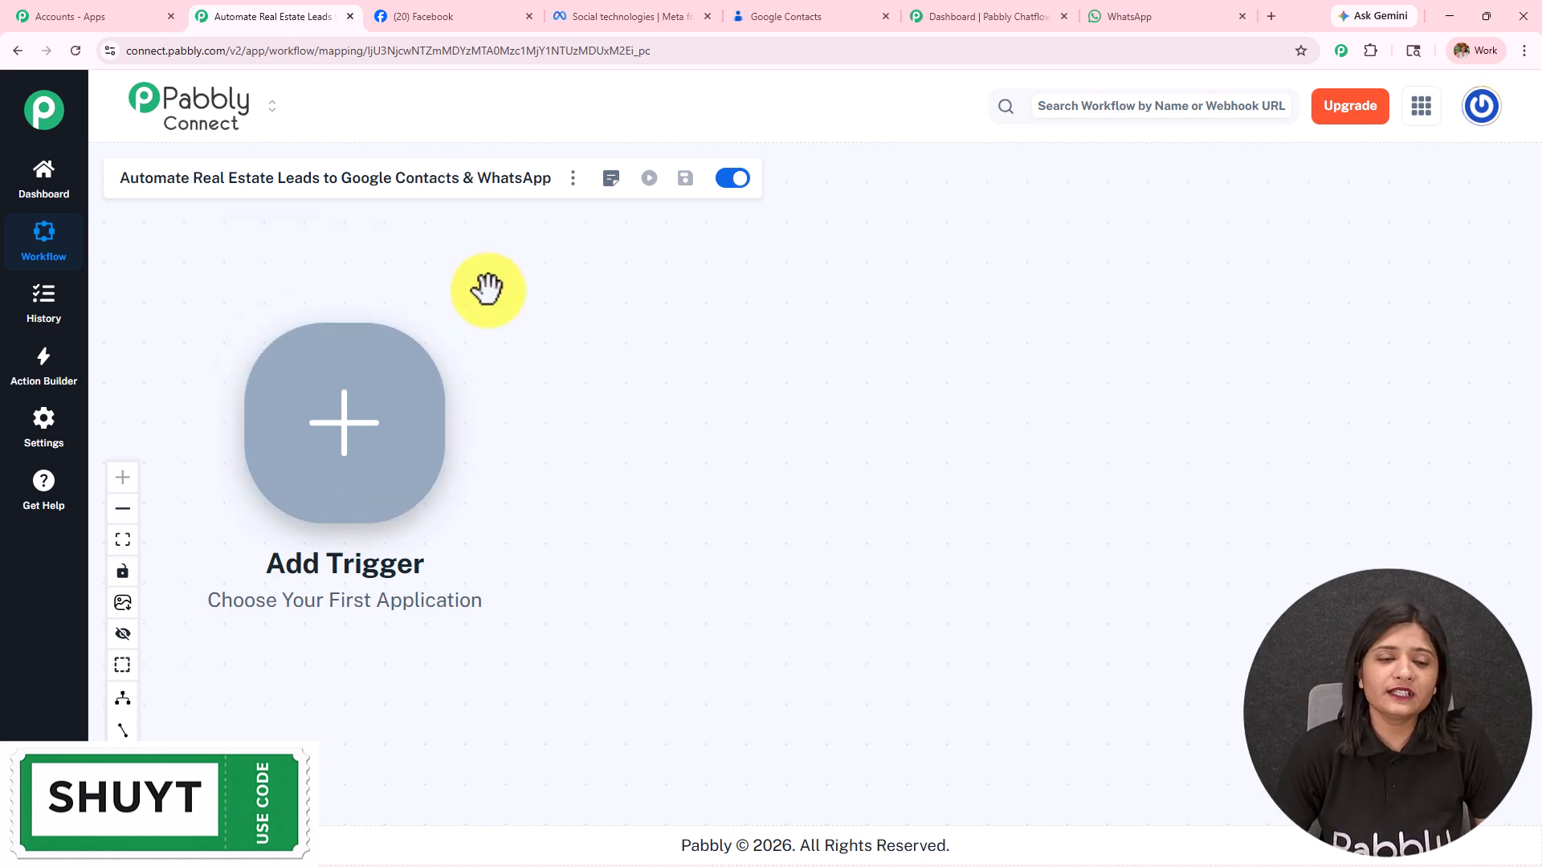
Step: Look over the Facebook page, empty Google Contacts, WhatsApp chat and Meta developers tabs, then return to the workflow
left_click(477, 16)
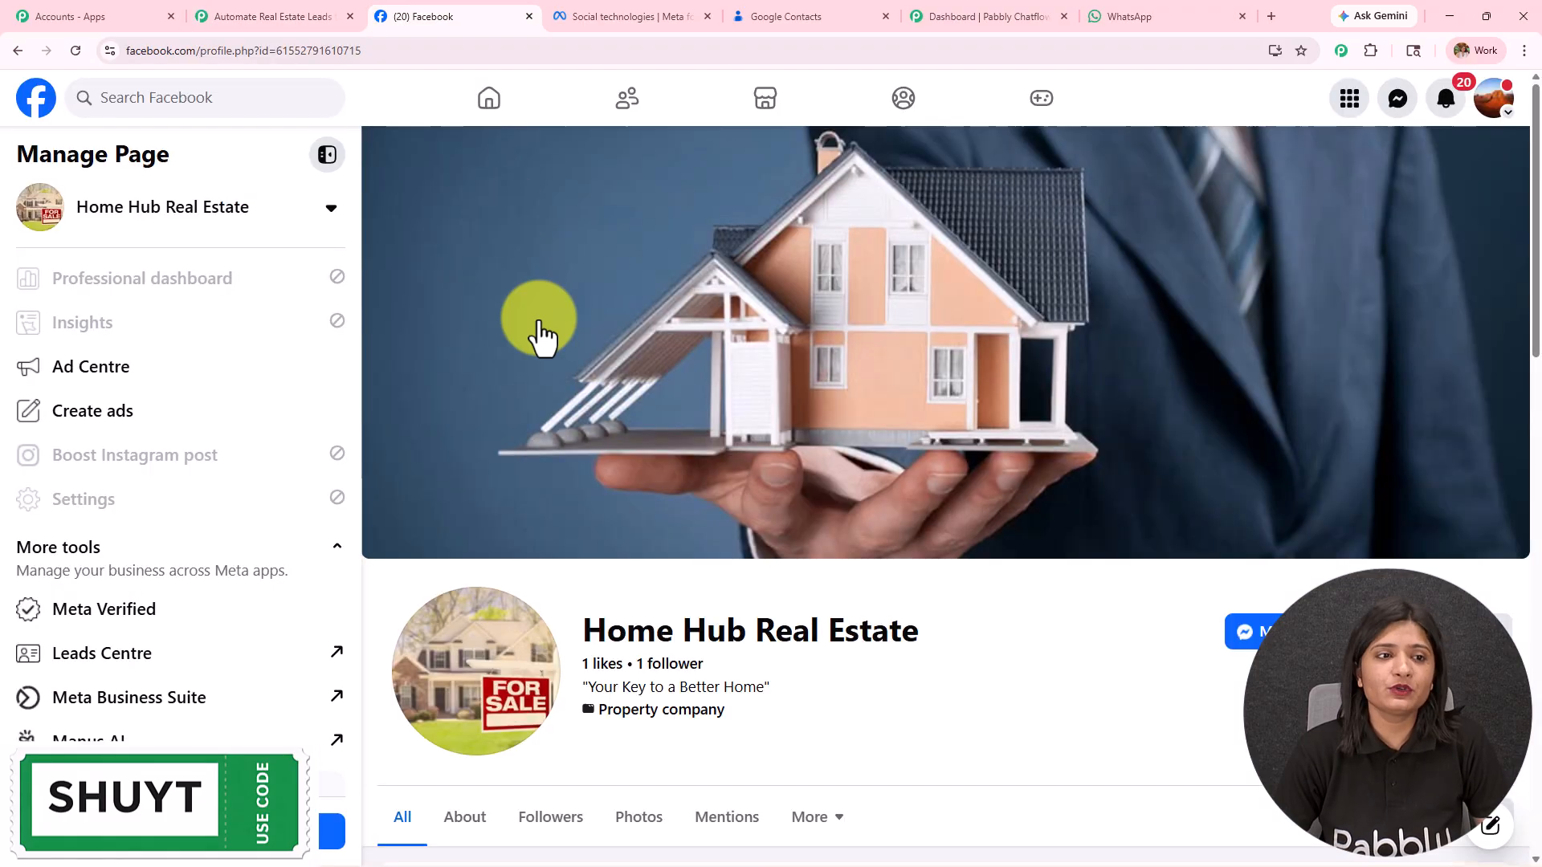
left_click(803, 16)
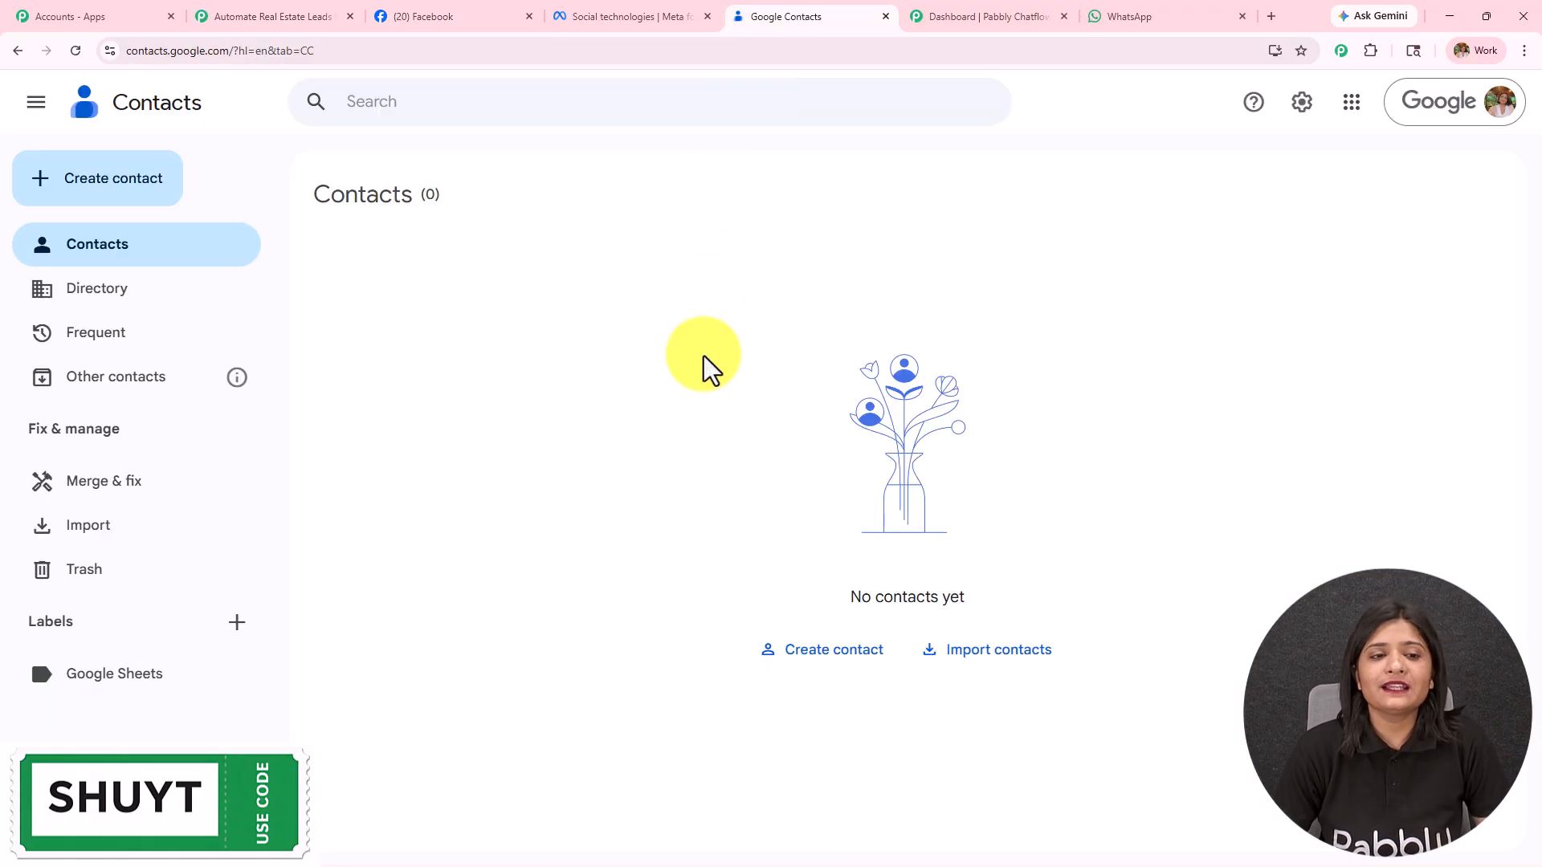
left_click(1192, 16)
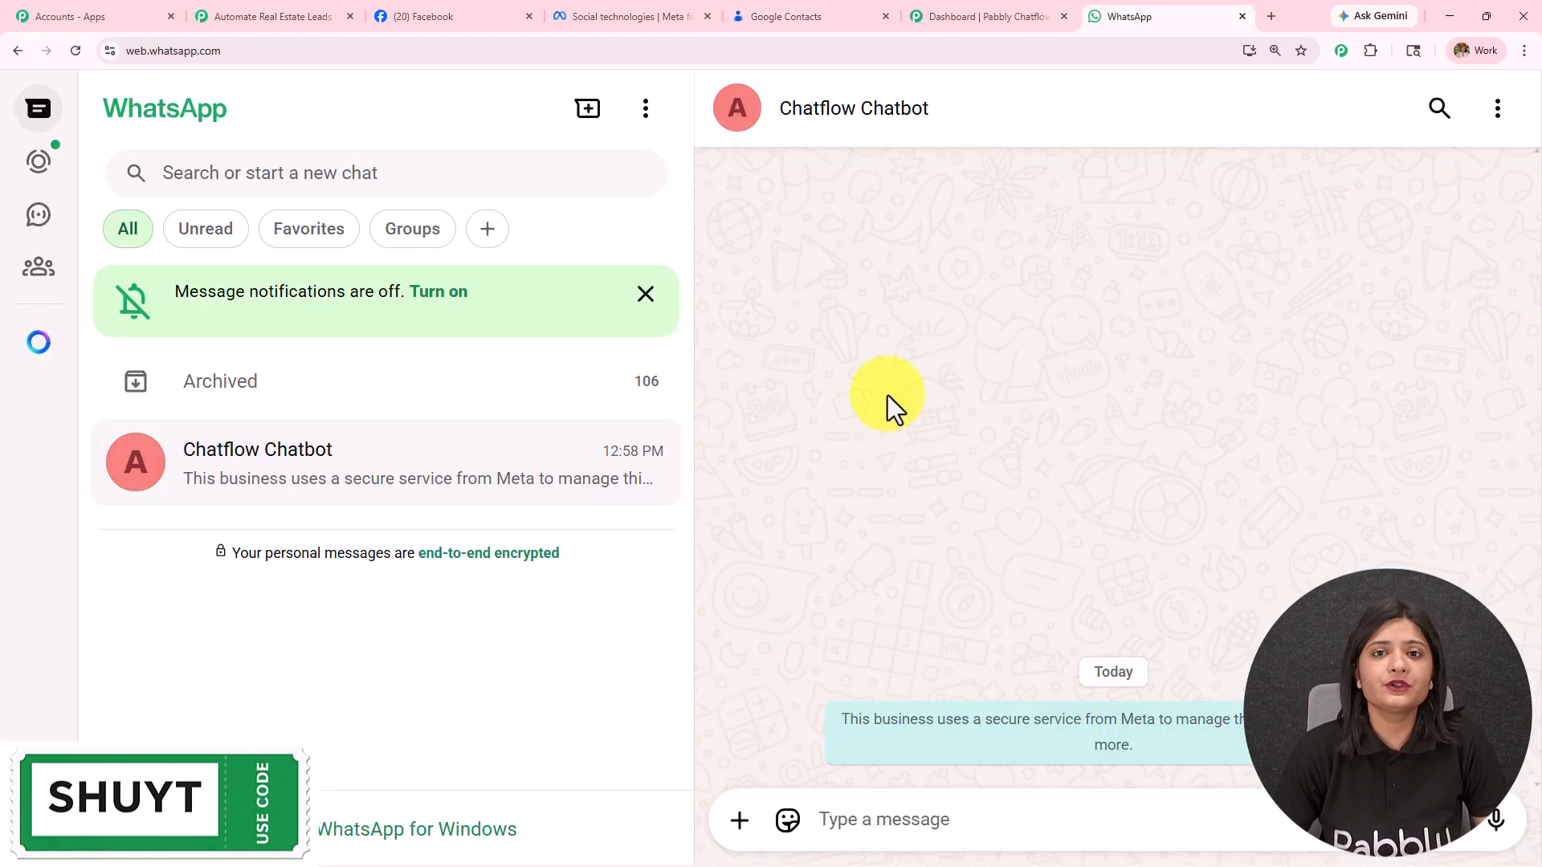
left_click(518, 12)
left_click(593, 16)
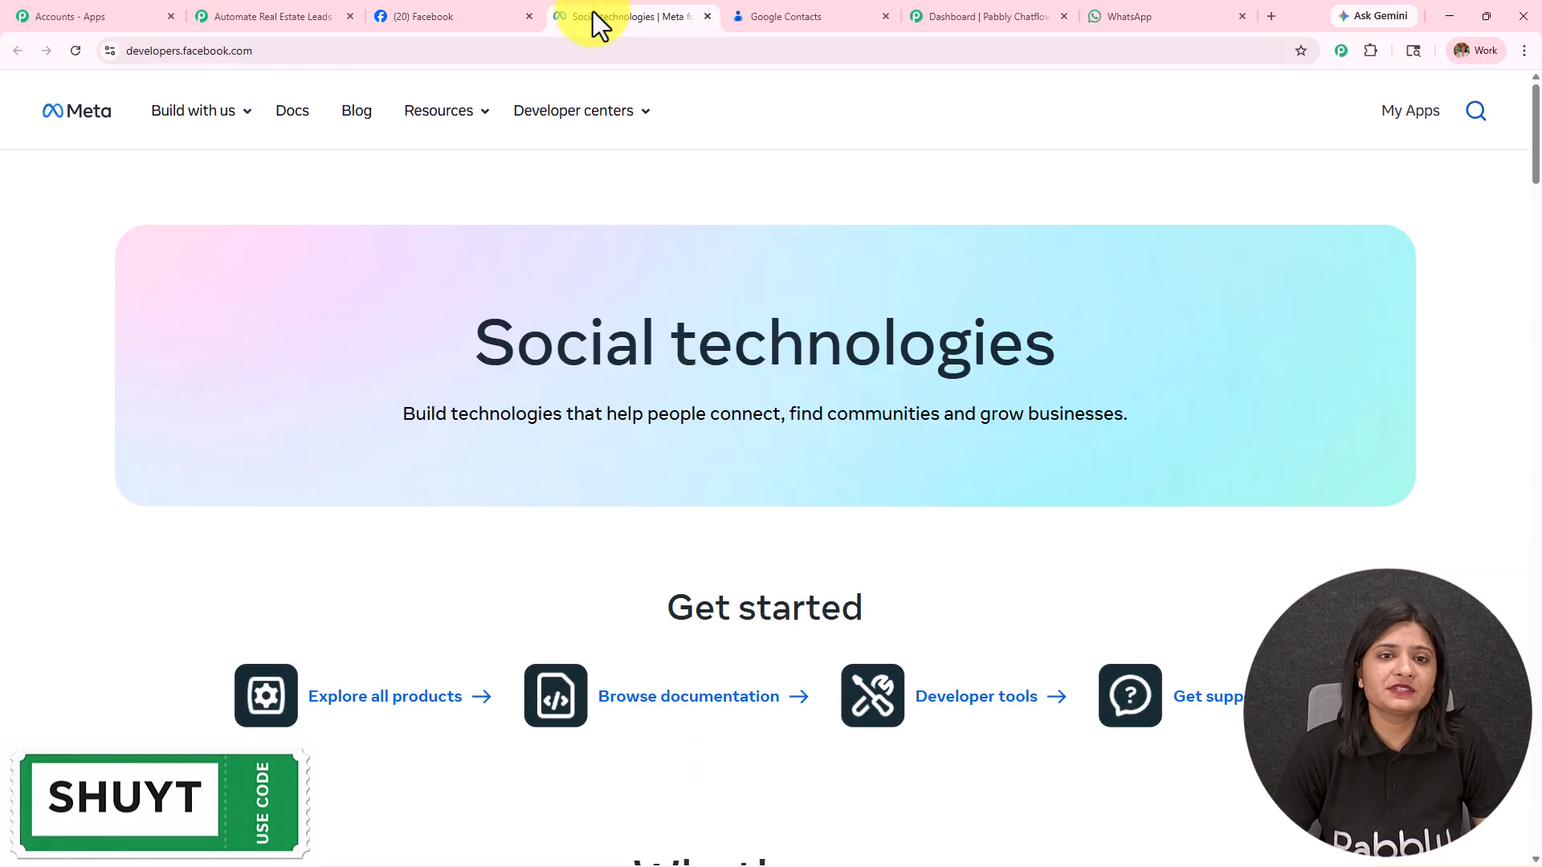
left_click(241, 18)
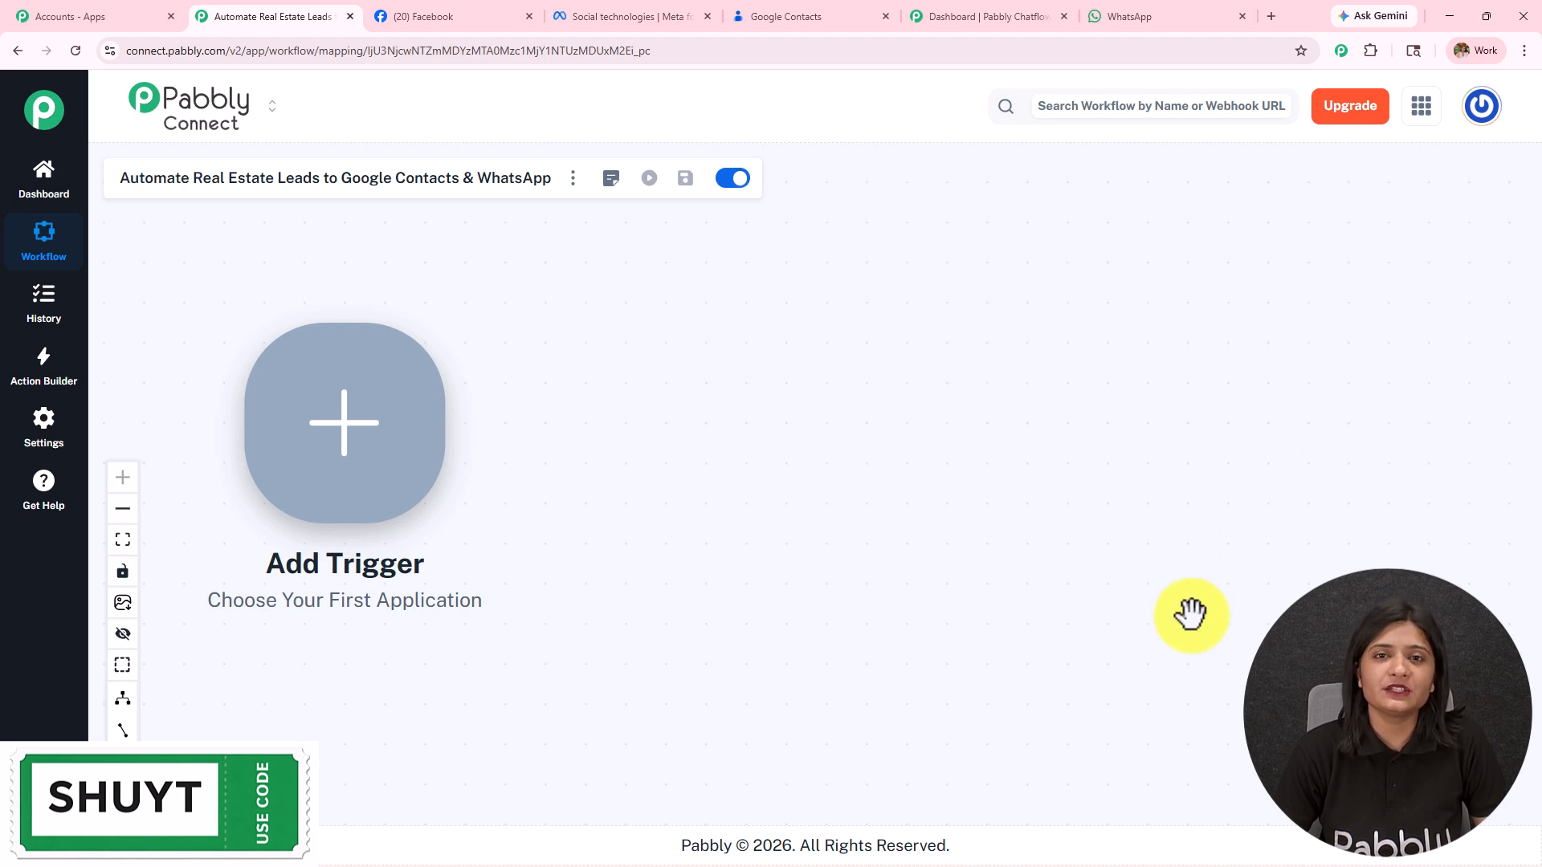
Step: Set the trigger to Facebook Lead Ads with the New Lead Instant event and proceed to its connection
left_click(344, 420)
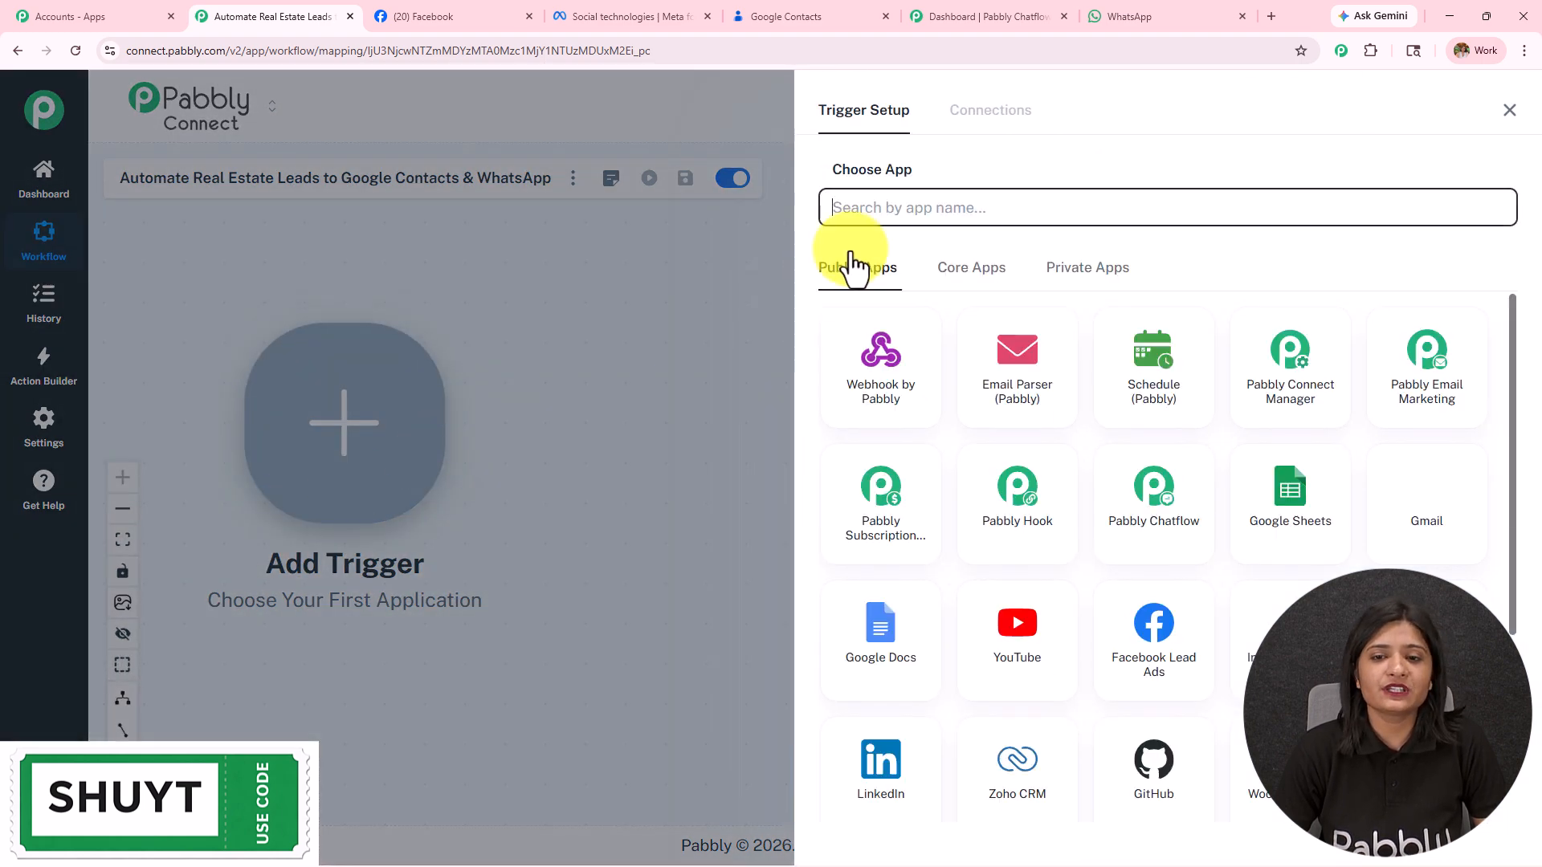
left_click(883, 206)
type("F")
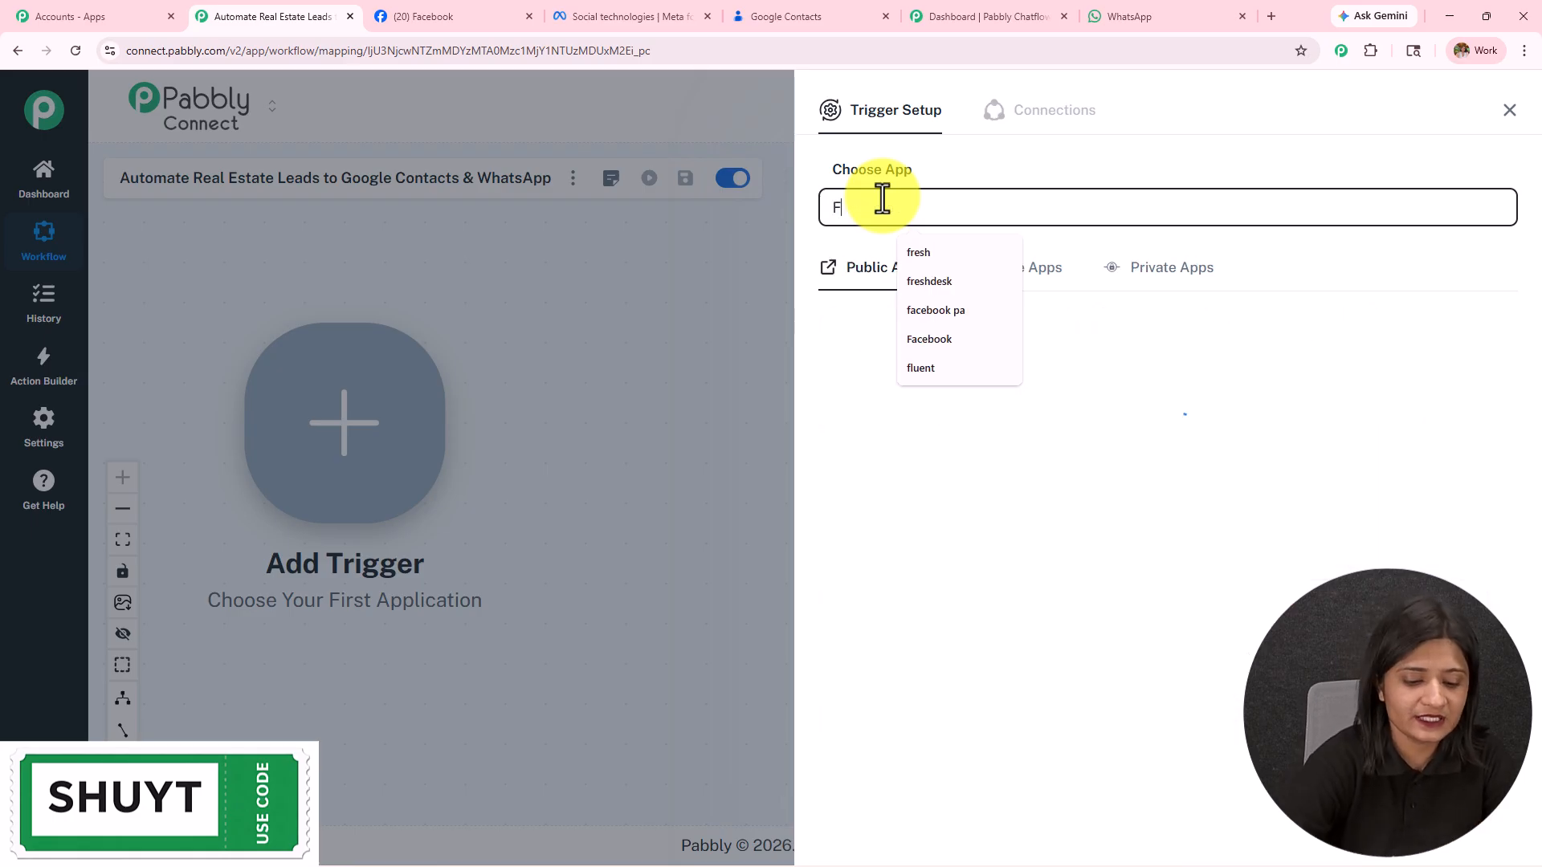
type("acebook l")
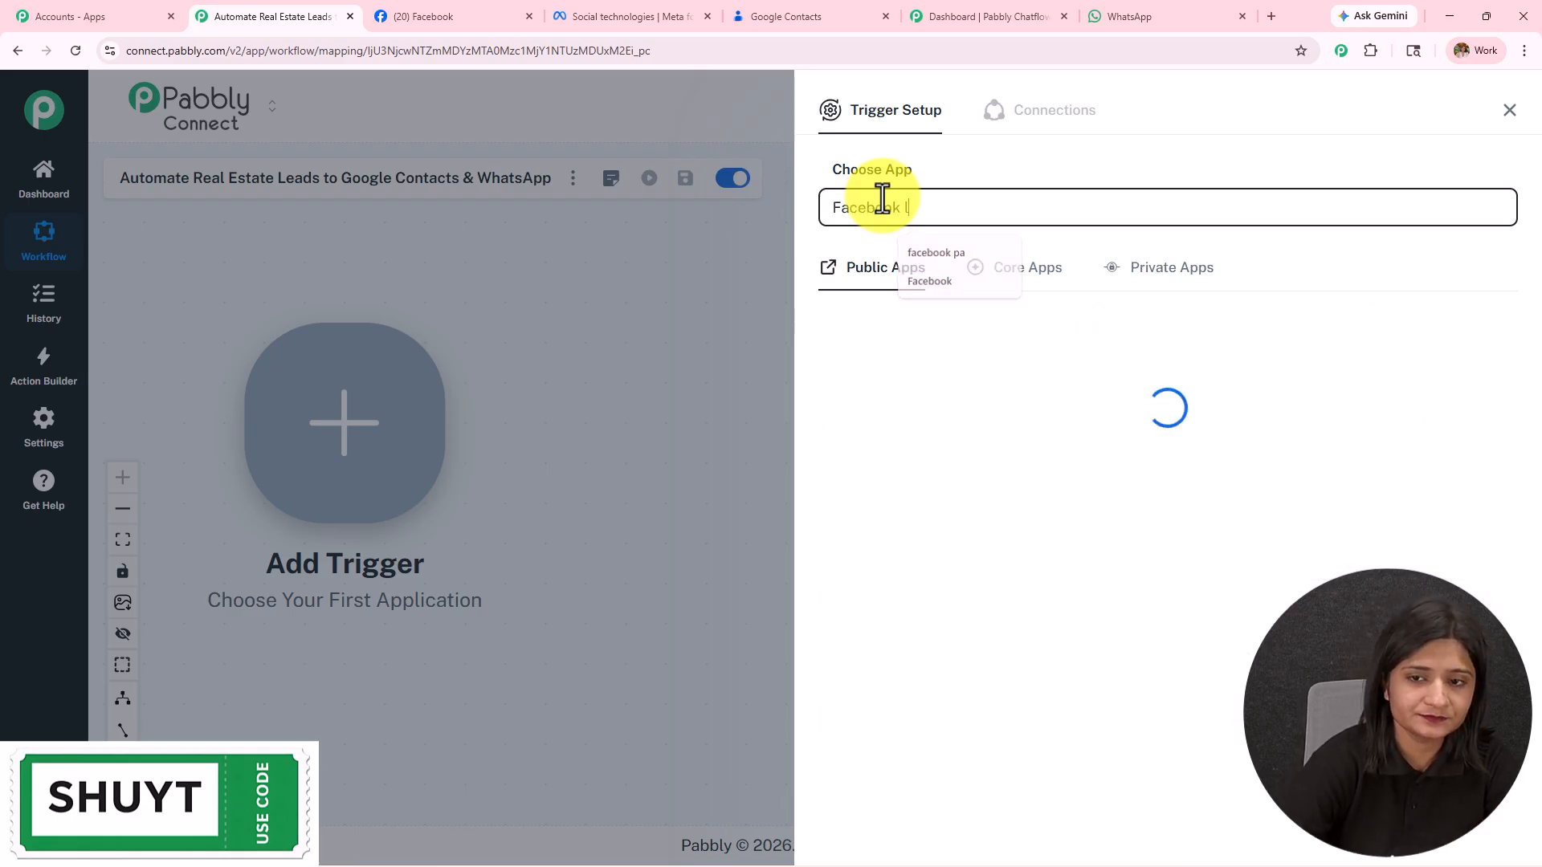
left_click(929, 366)
left_click(898, 299)
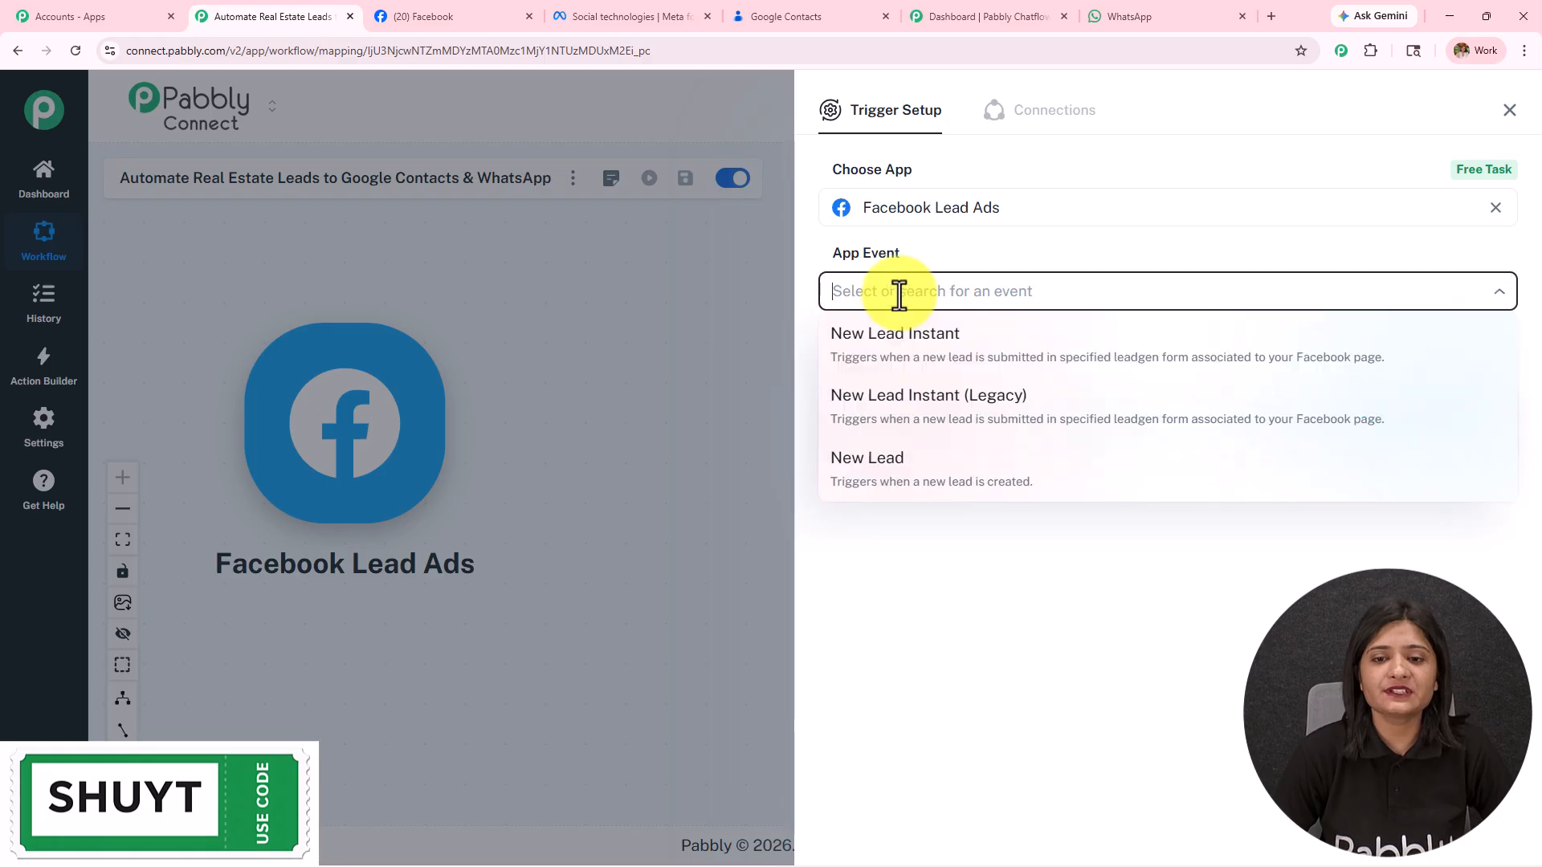
left_click(904, 336)
left_click(867, 363)
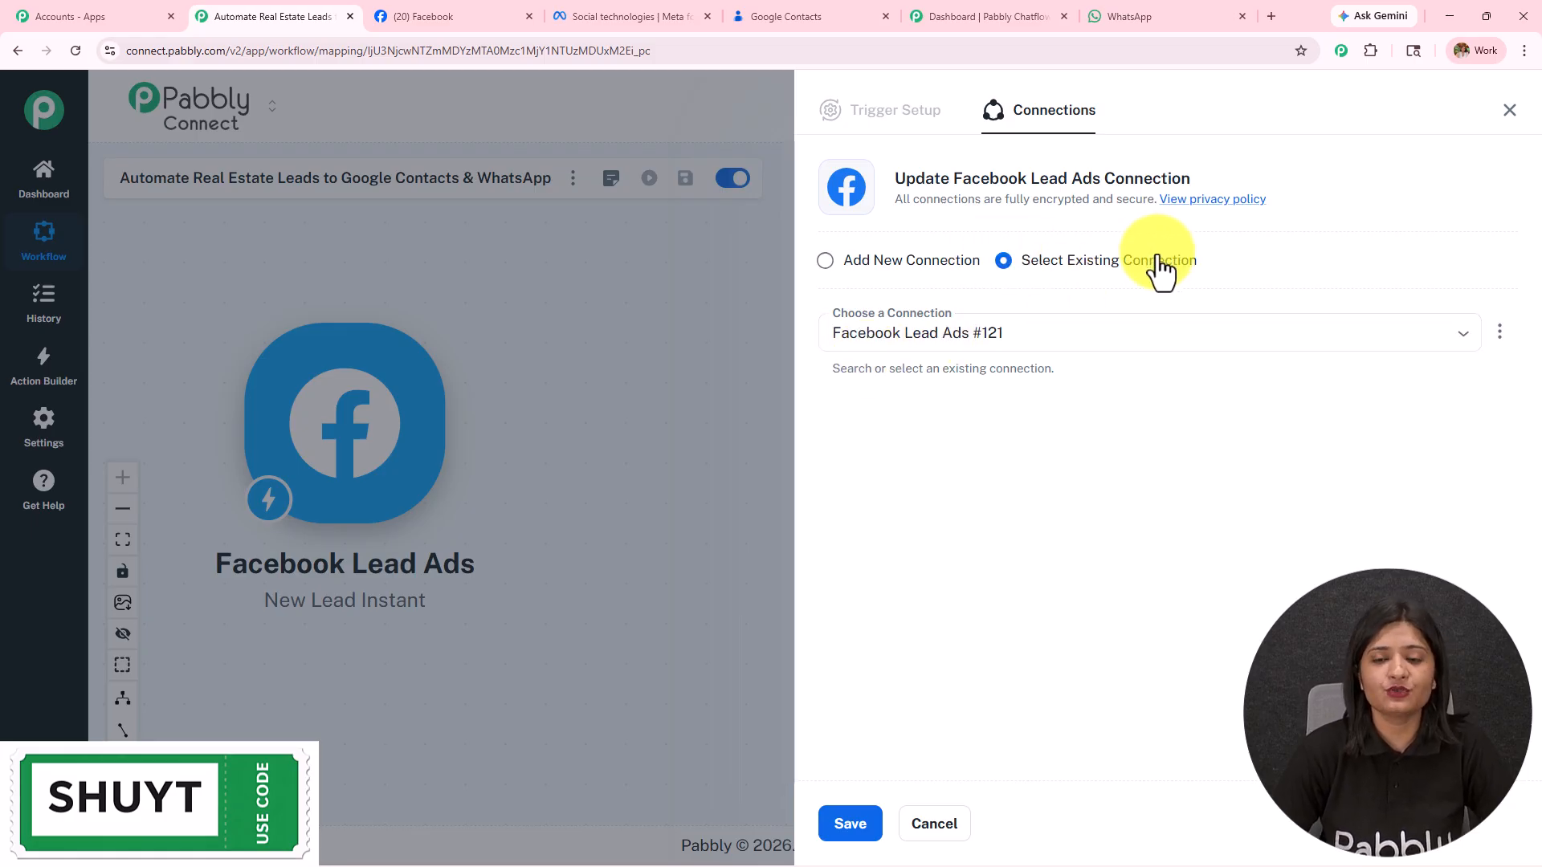
Step: Authorize a new Facebook Lead Ads connection using the logged-in Facebook account
left_click(883, 263)
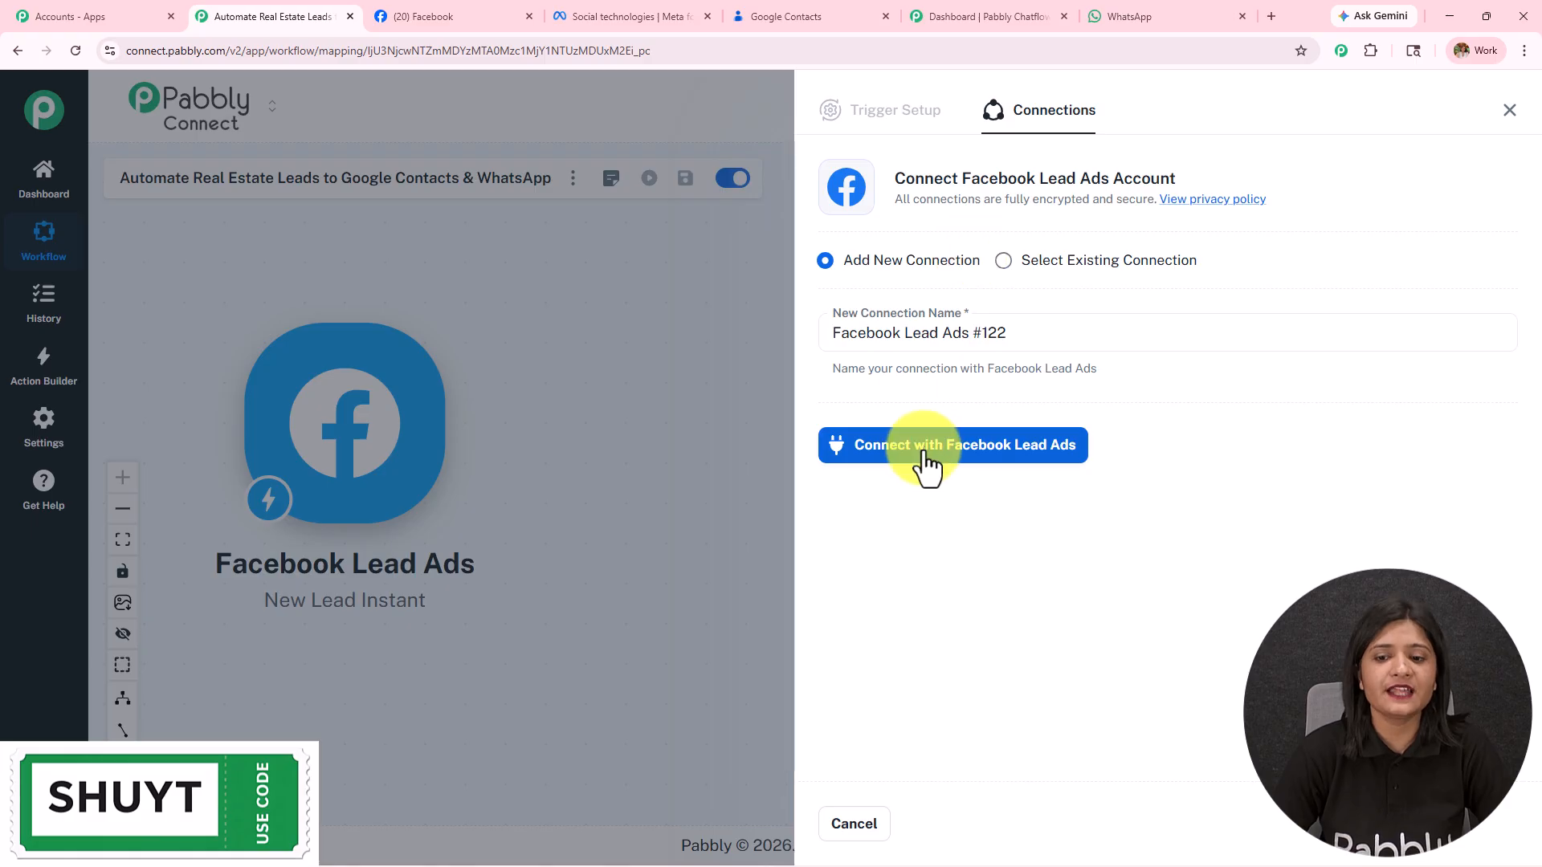
left_click(911, 450)
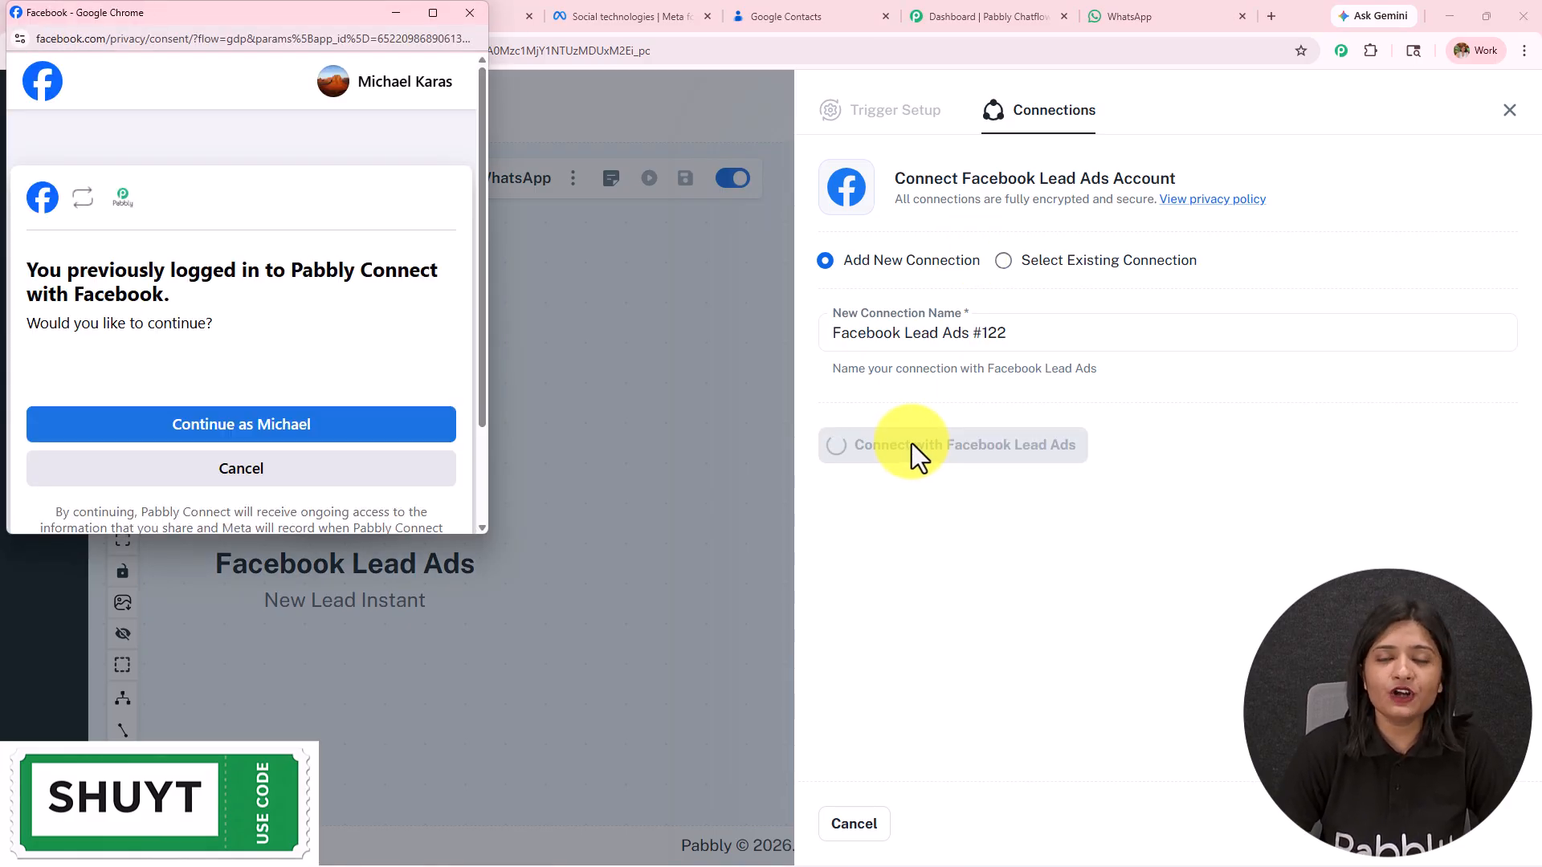
left_click(215, 424)
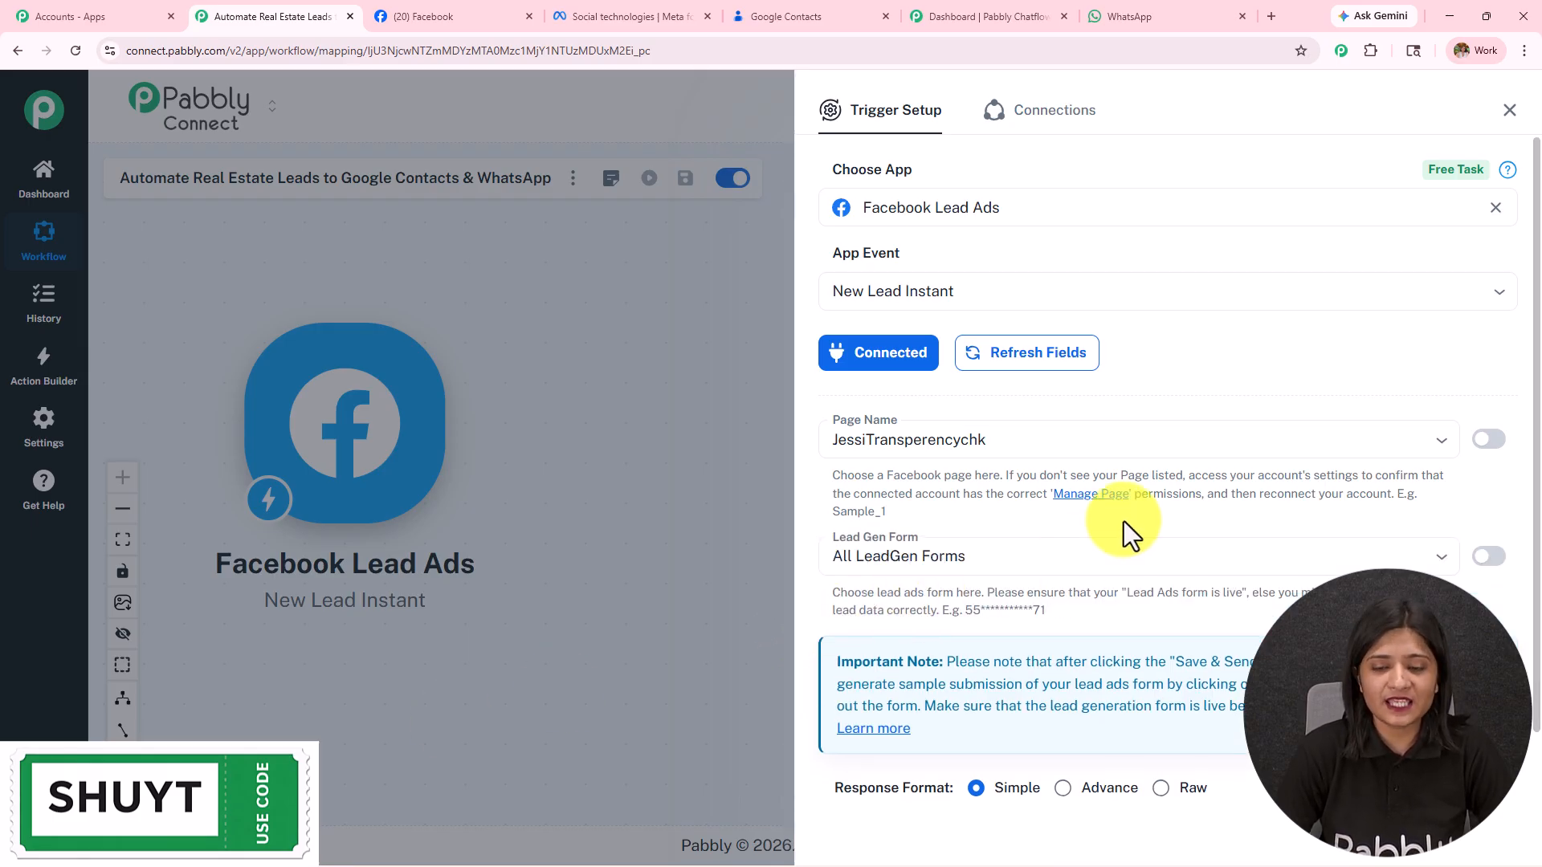
Step: Confirm the Home Hub Real Estate page name on Facebook and open the trigger's Page Name list
scroll(1124, 526, "down", 1)
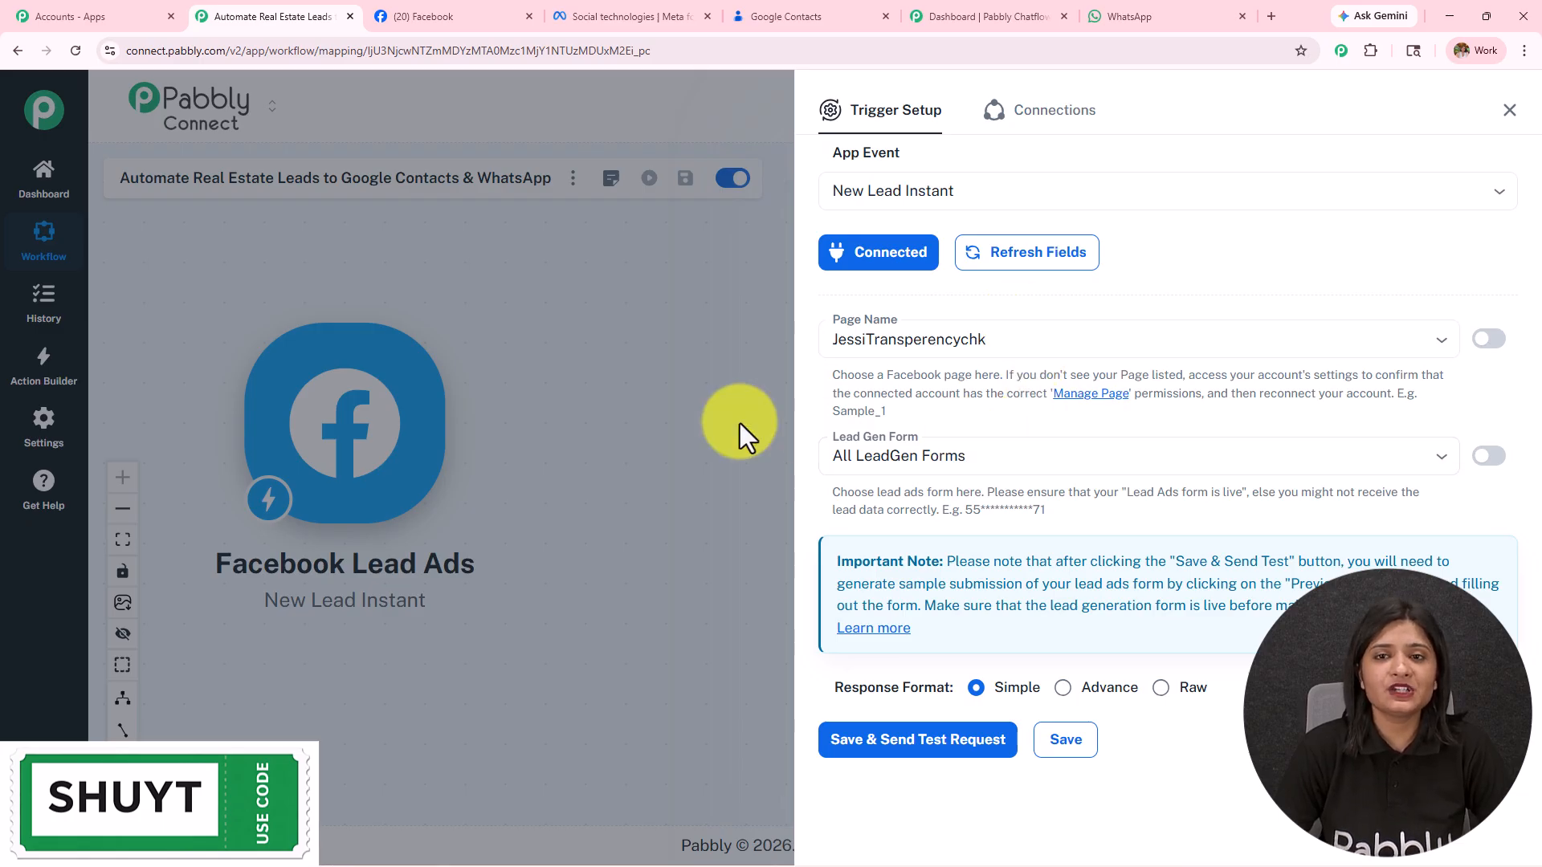
left_click(445, 17)
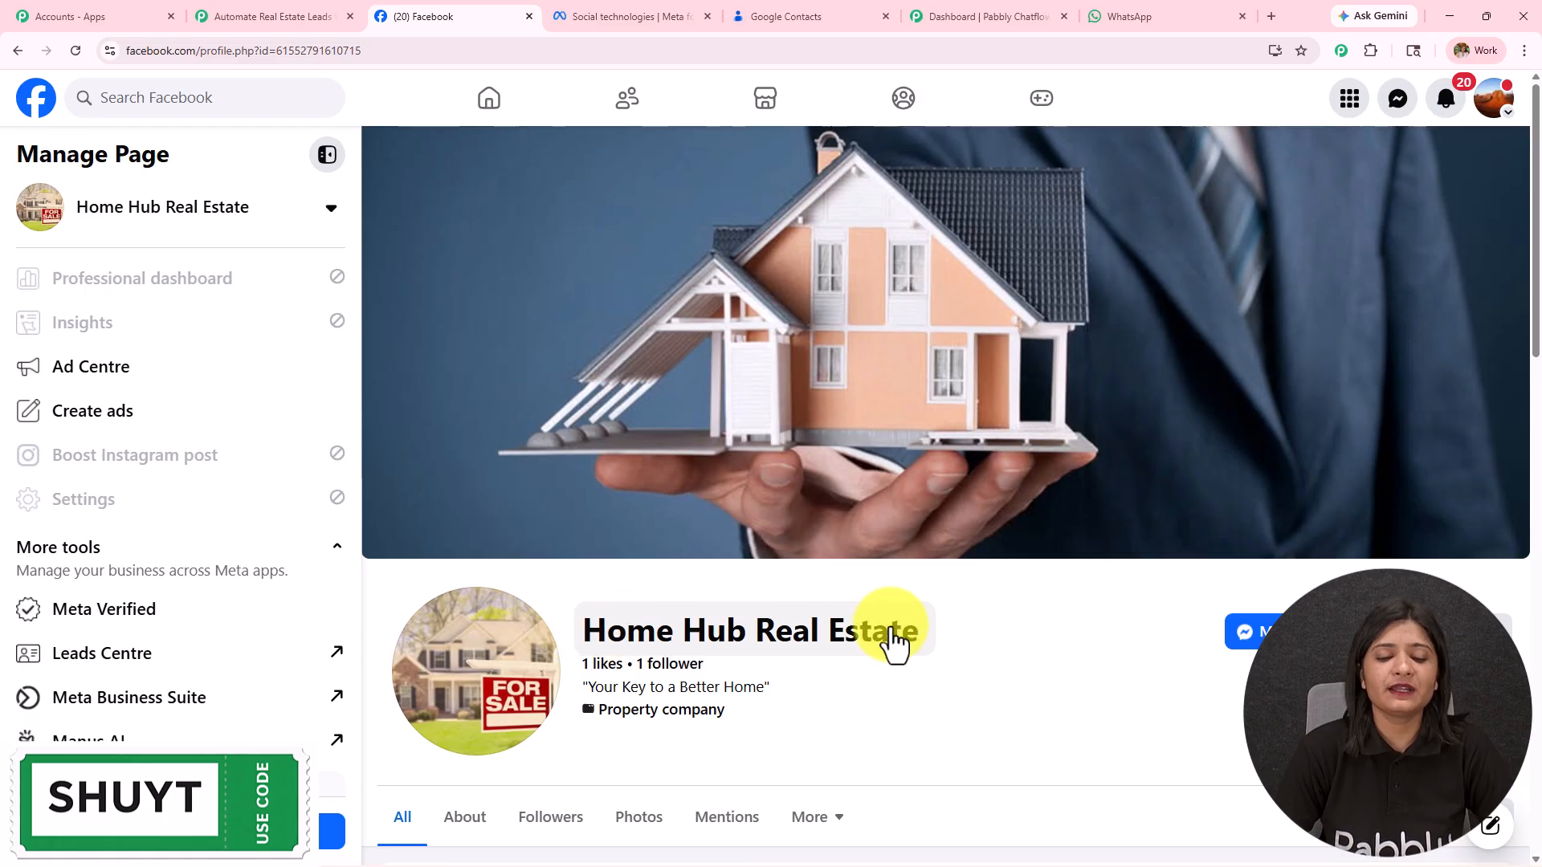
left_click(305, 16)
left_click(966, 332)
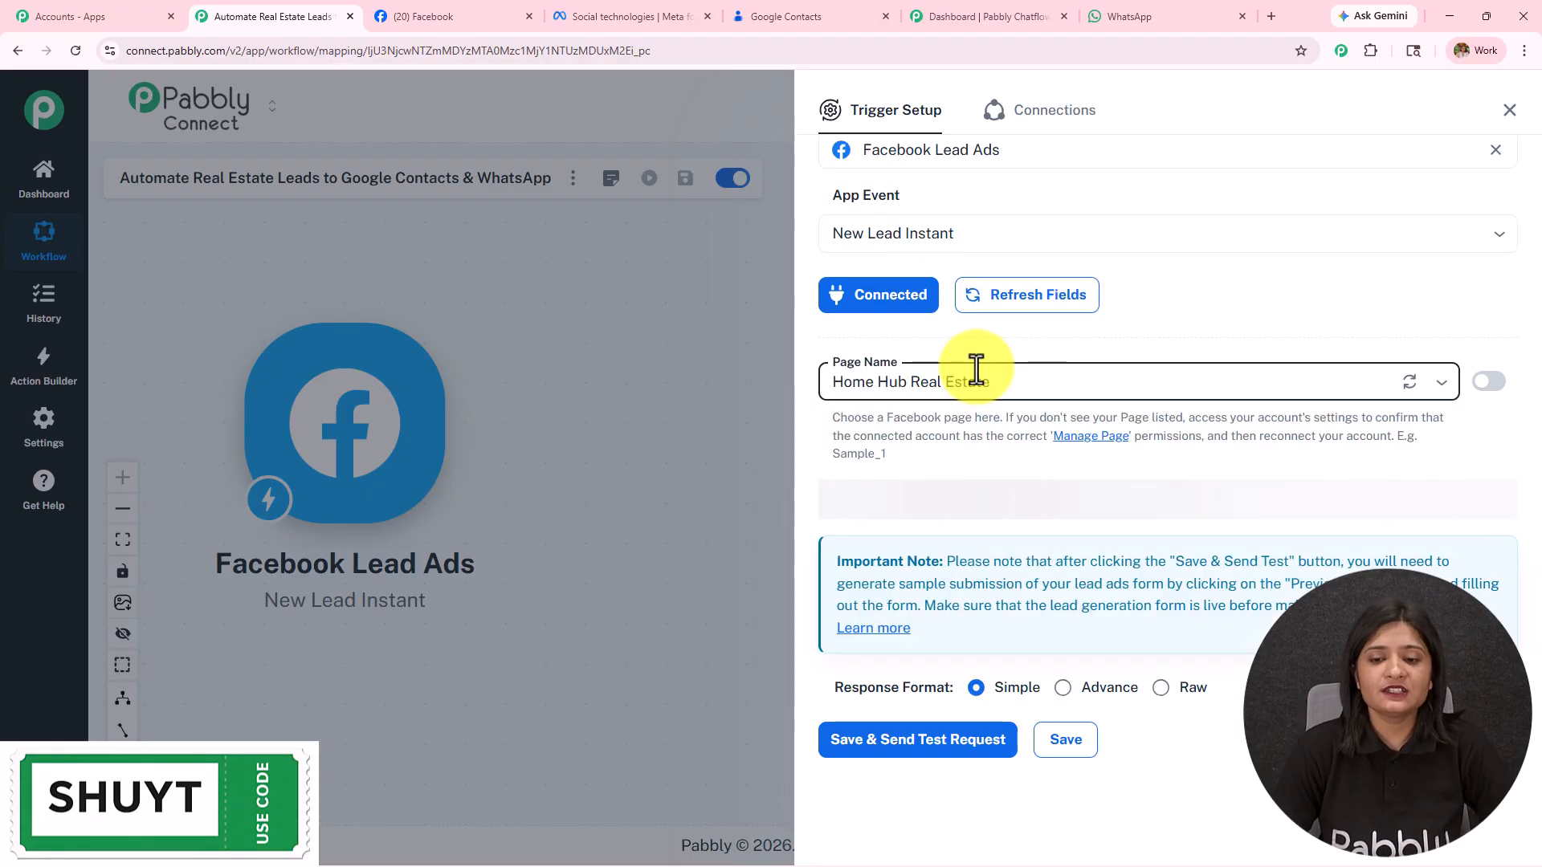
Step: Open the Lead Ads Testing Tool from Meta's developer tools list
left_click(686, 15)
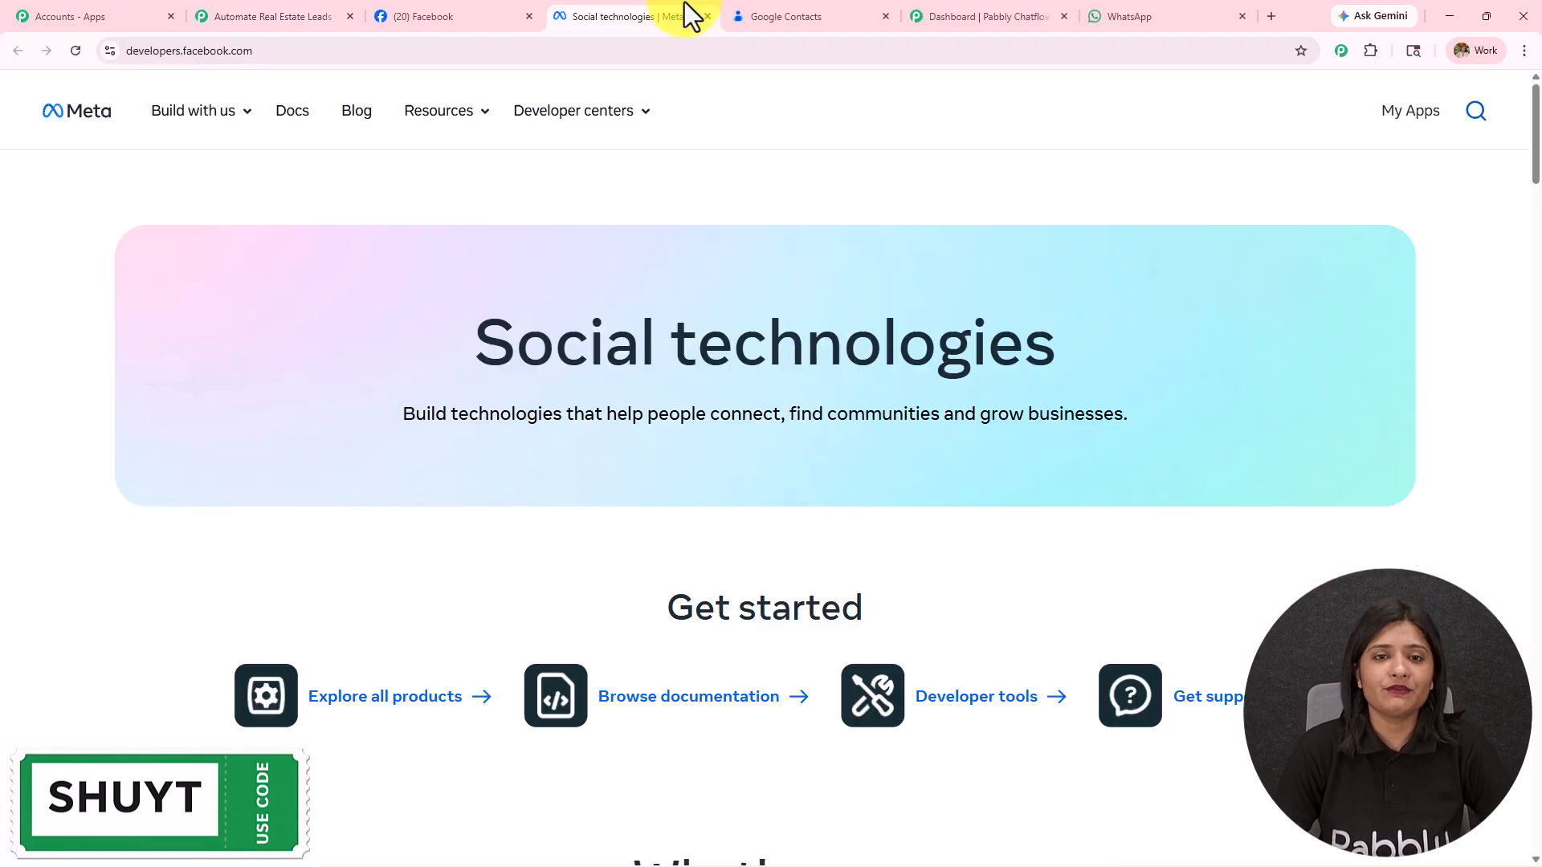
left_click_drag(253, 51, 0, 65)
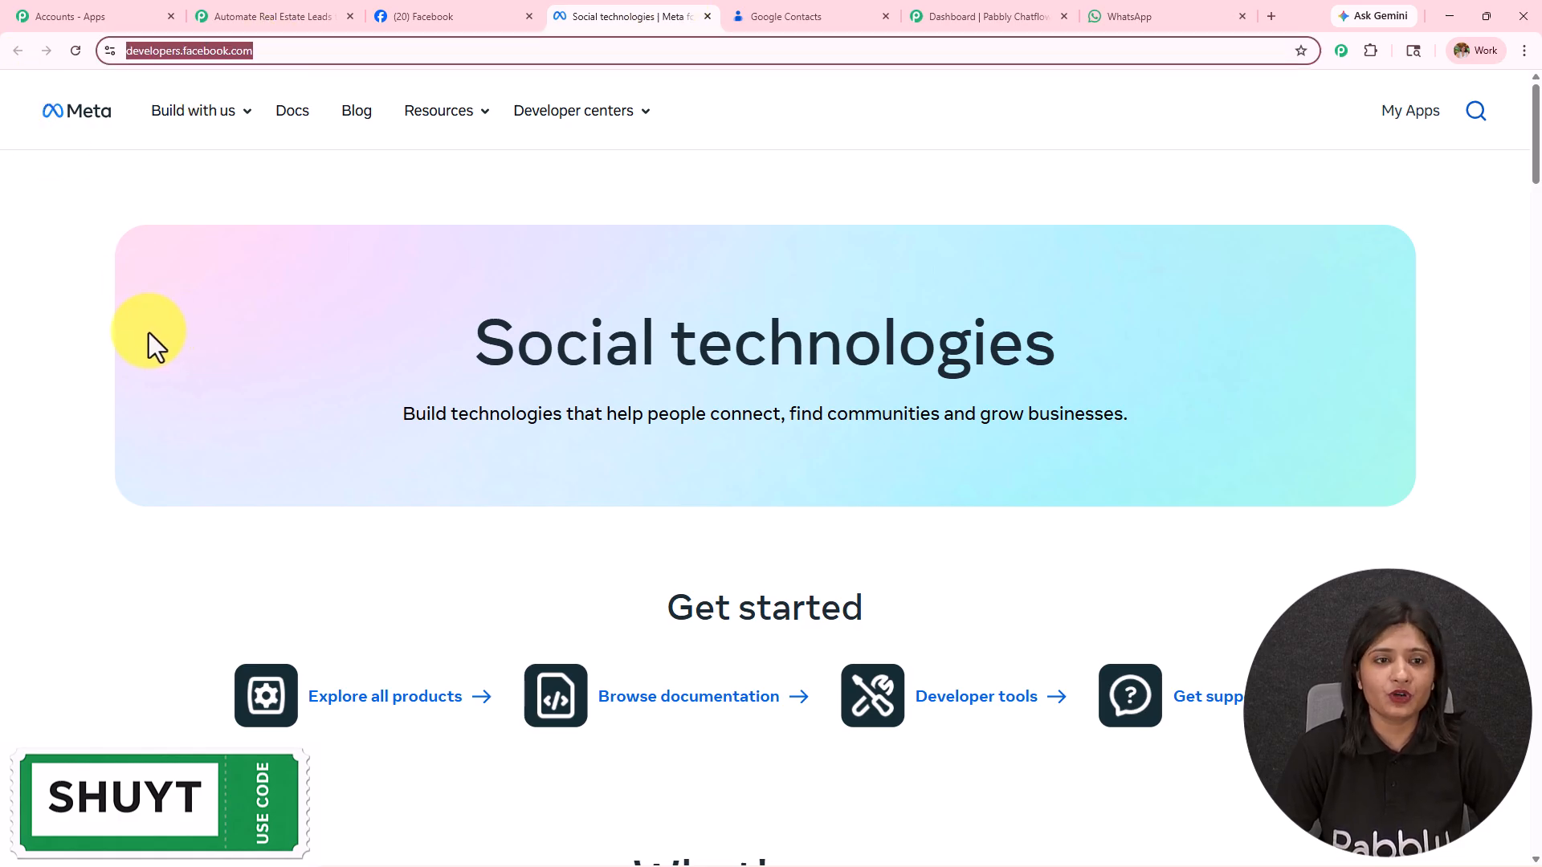
left_click(150, 334)
scroll(338, 514, "down", 4)
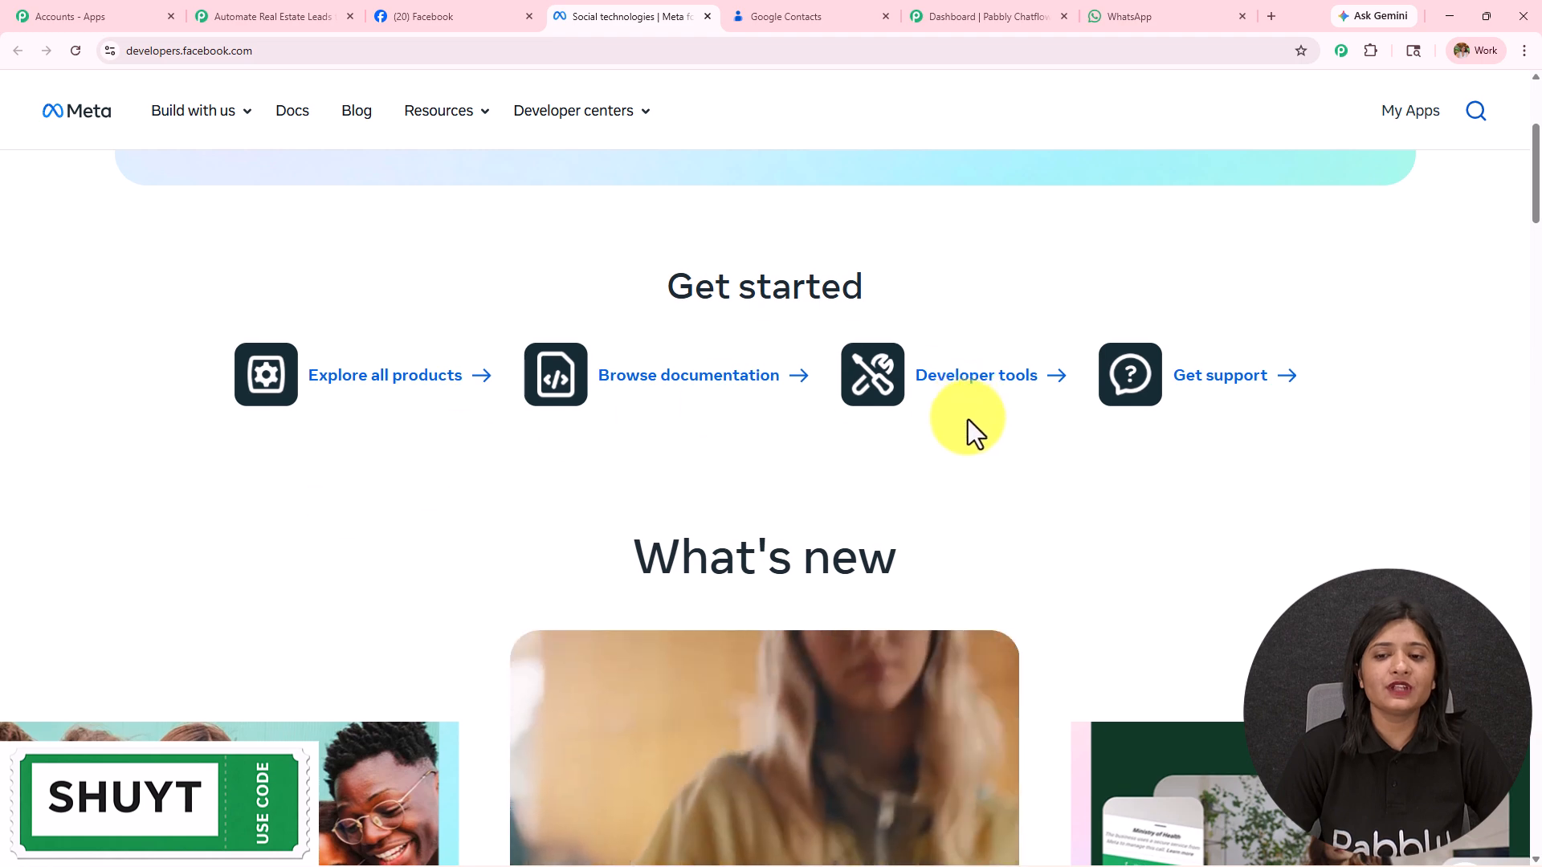
left_click(969, 387)
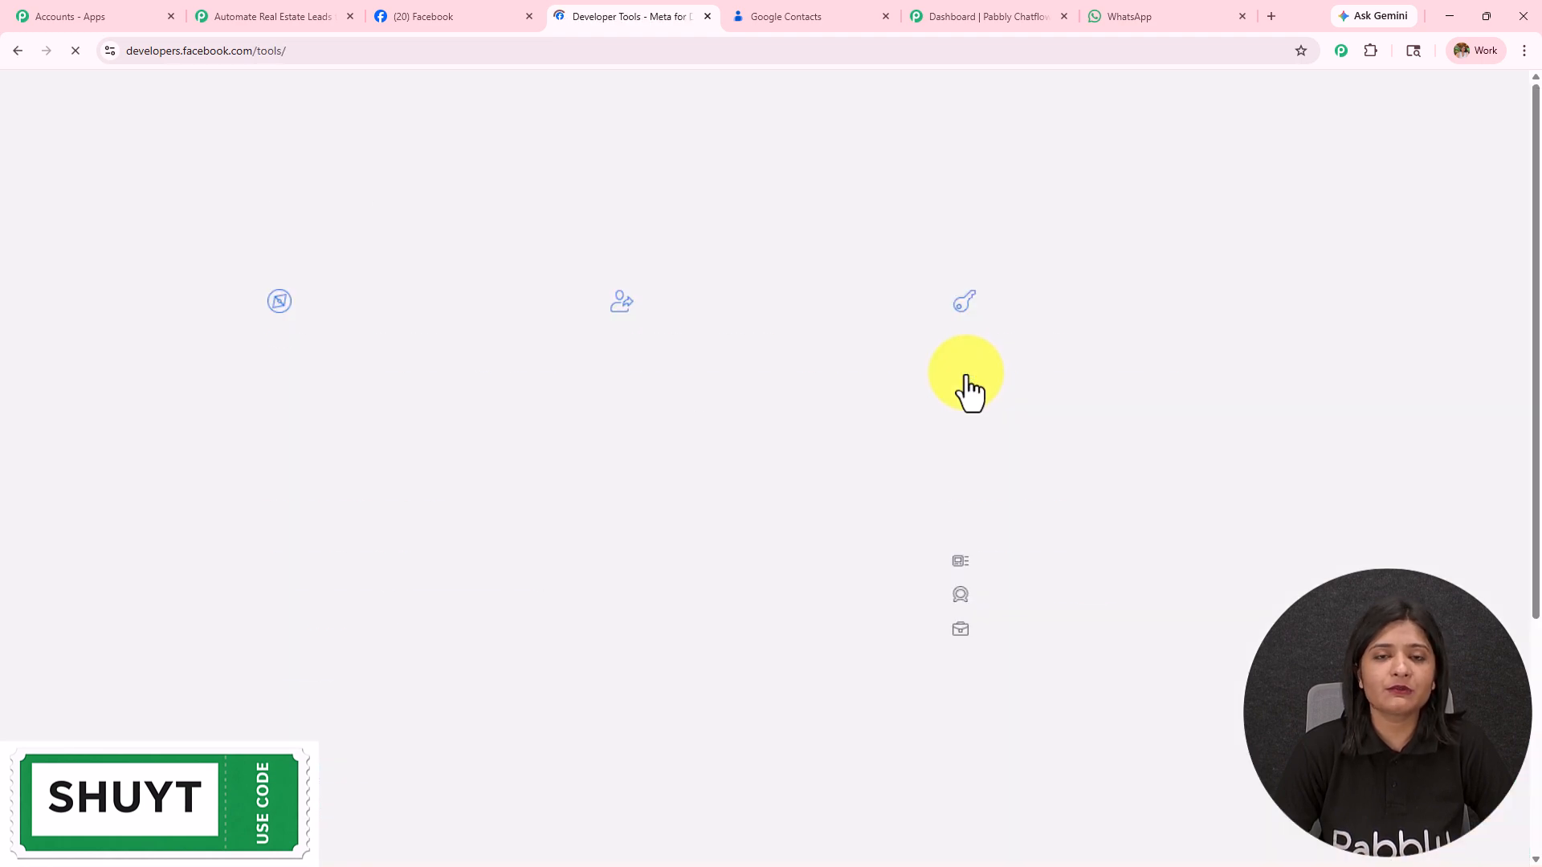
left_click_drag(268, 205, 706, 227)
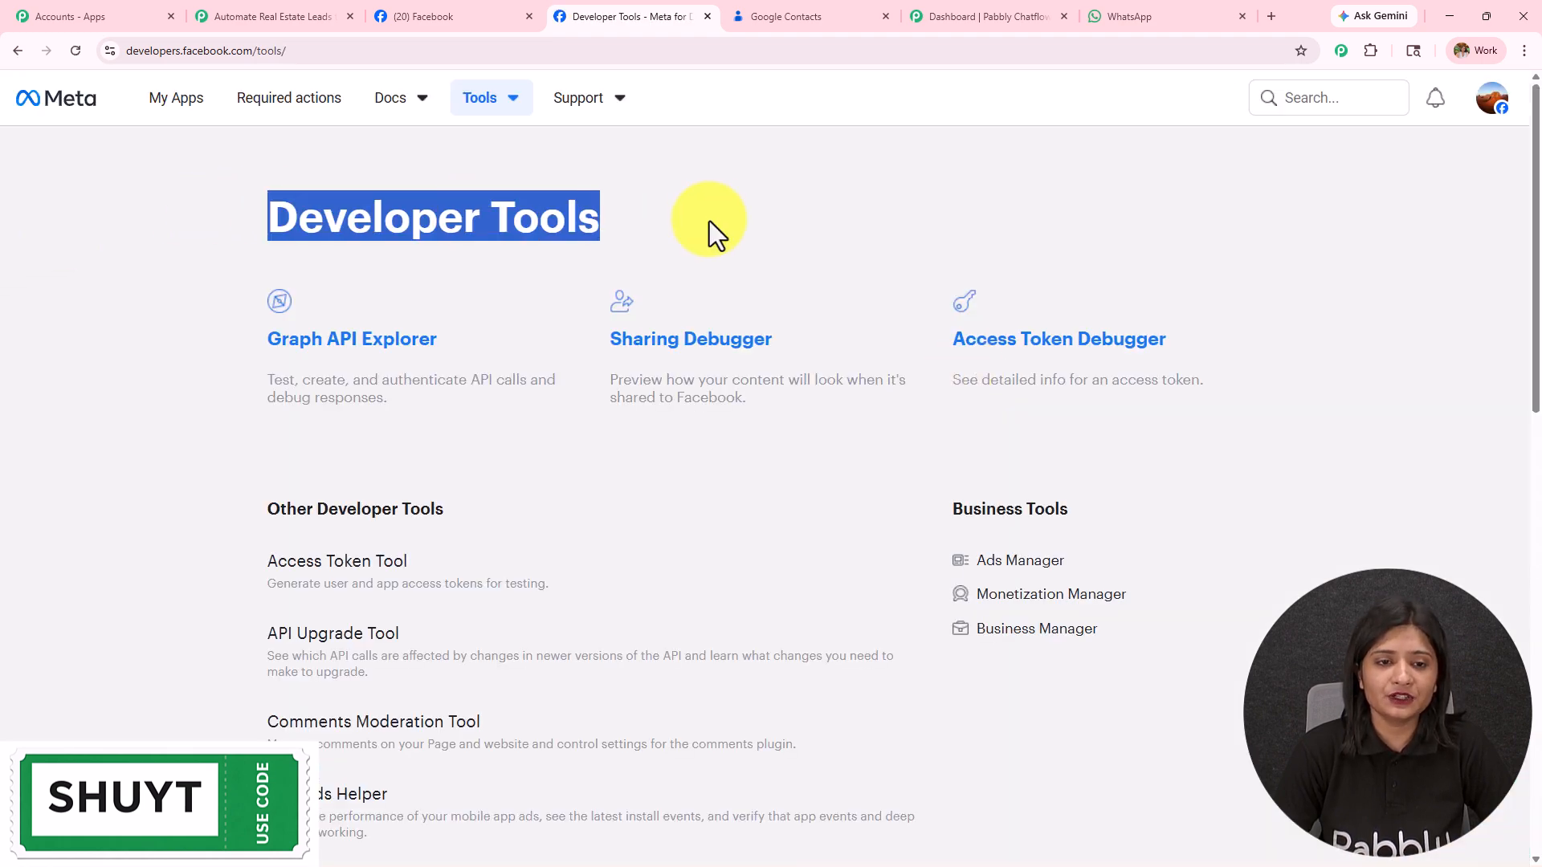
scroll(698, 262, "down", 9)
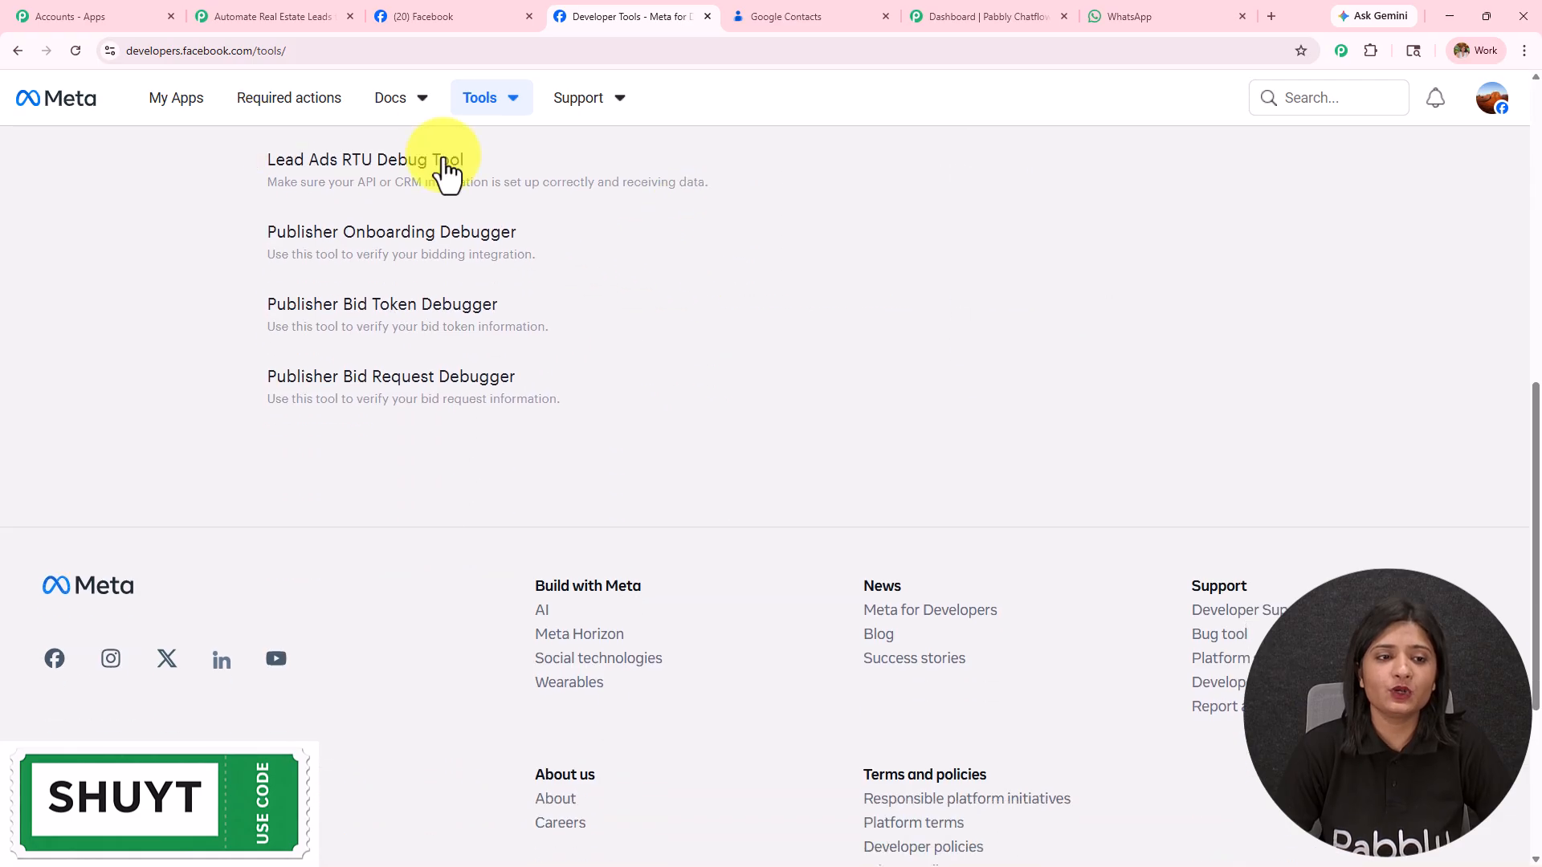
left_click(396, 165)
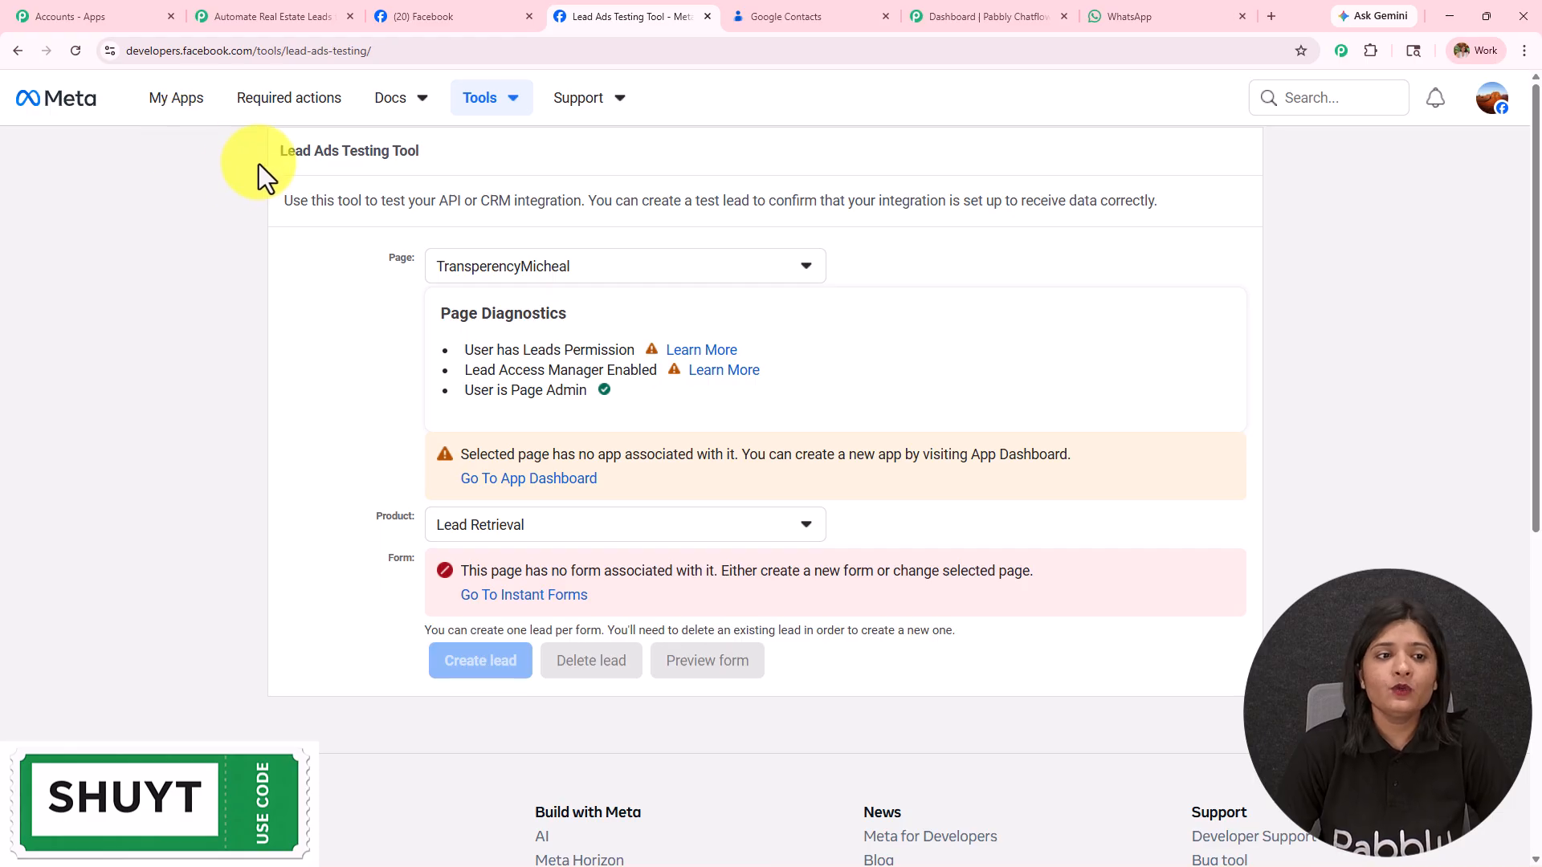
Step: Select the Home Hub Real Estate page and New LeadGen Form in the testing tool
left_click_drag(244, 171, 503, 166)
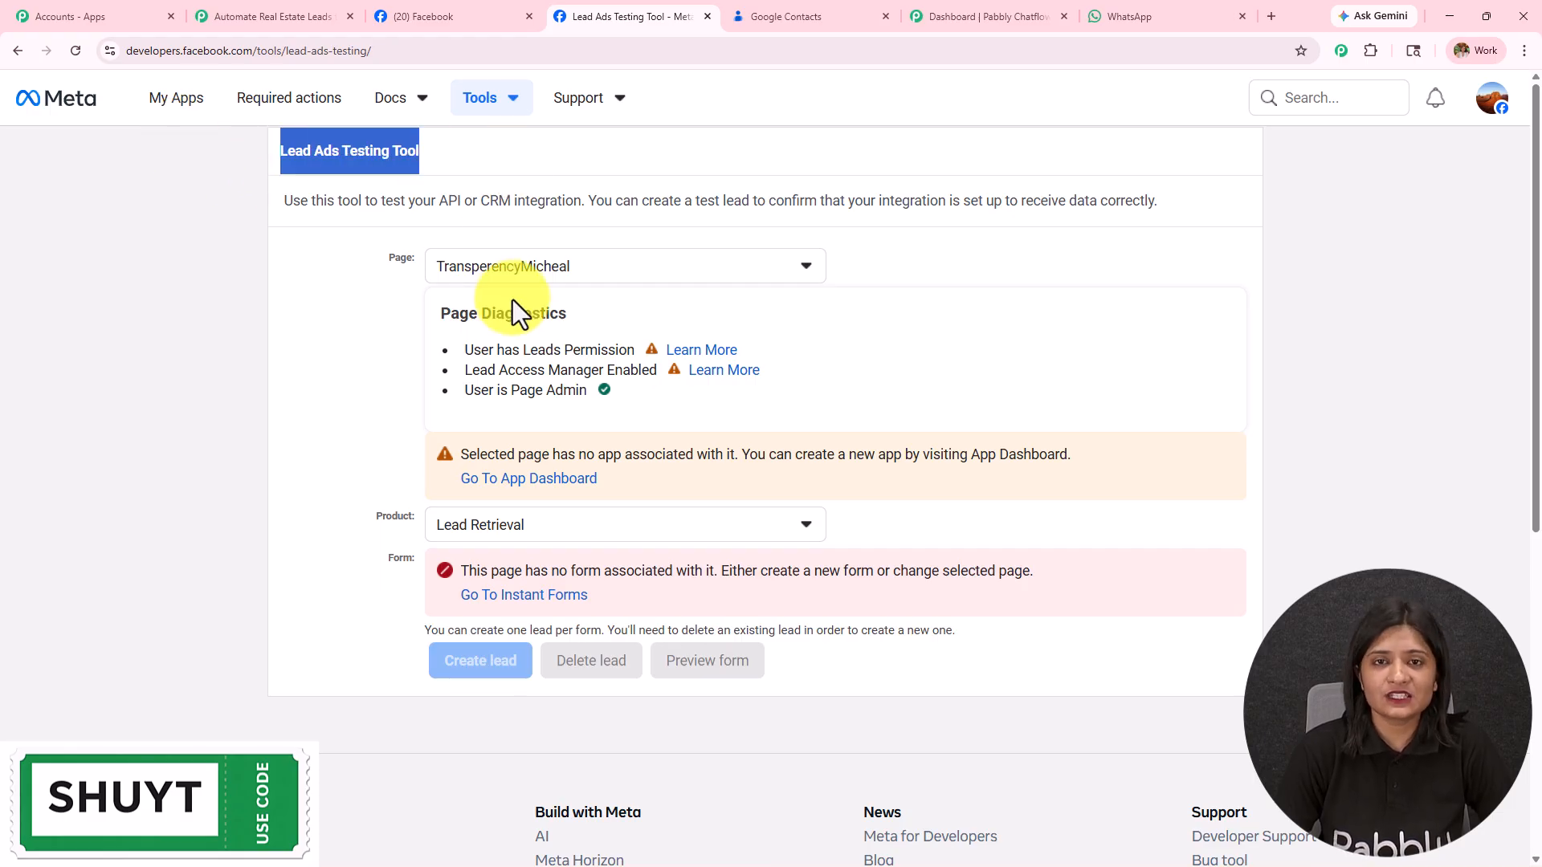
left_click(509, 277)
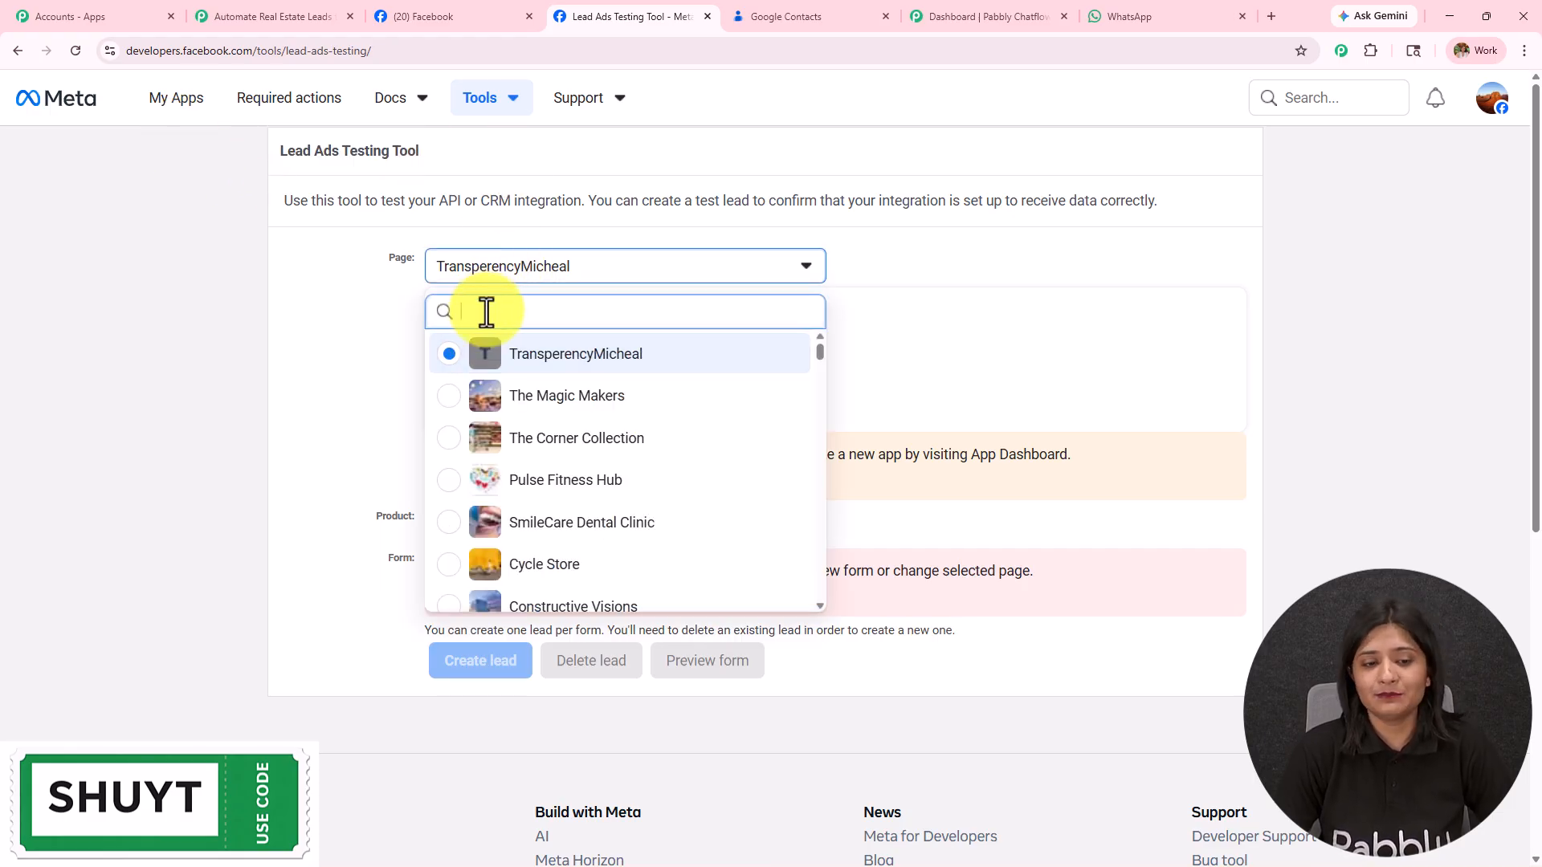
type("home")
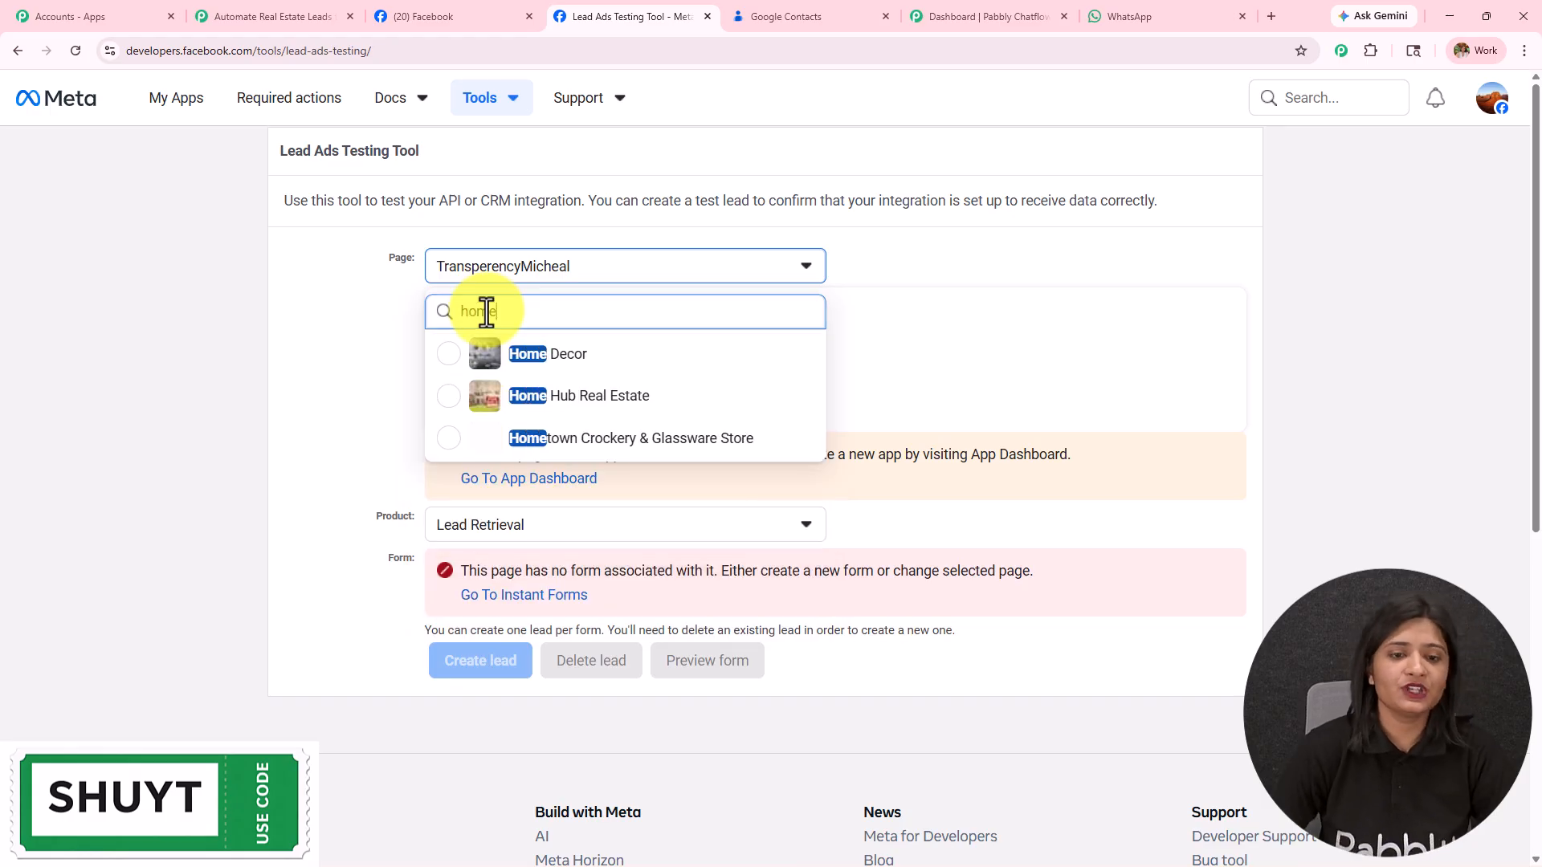
left_click(574, 410)
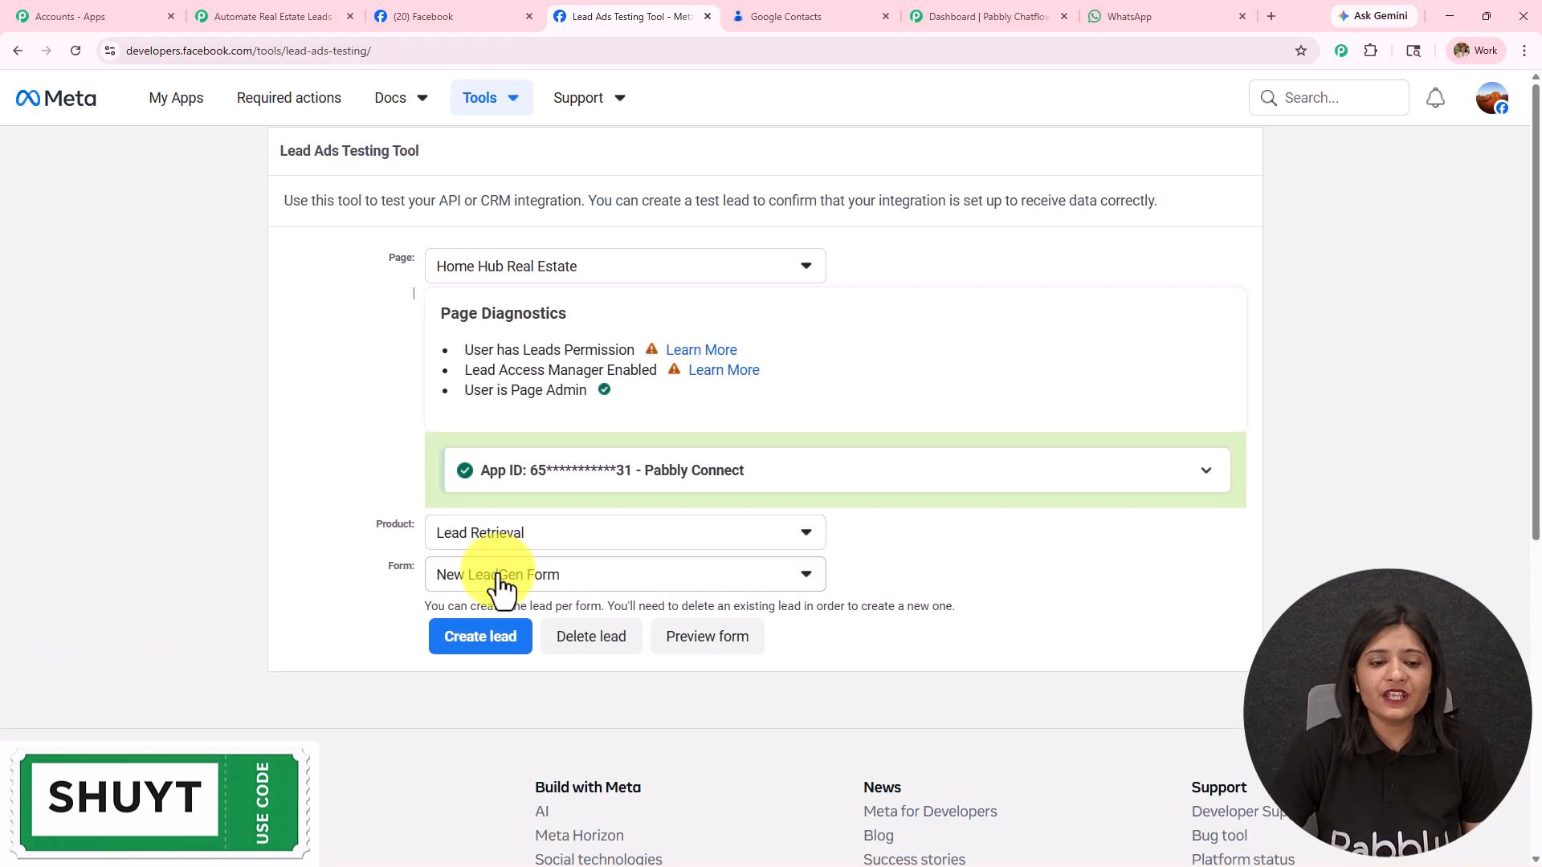
left_click(500, 588)
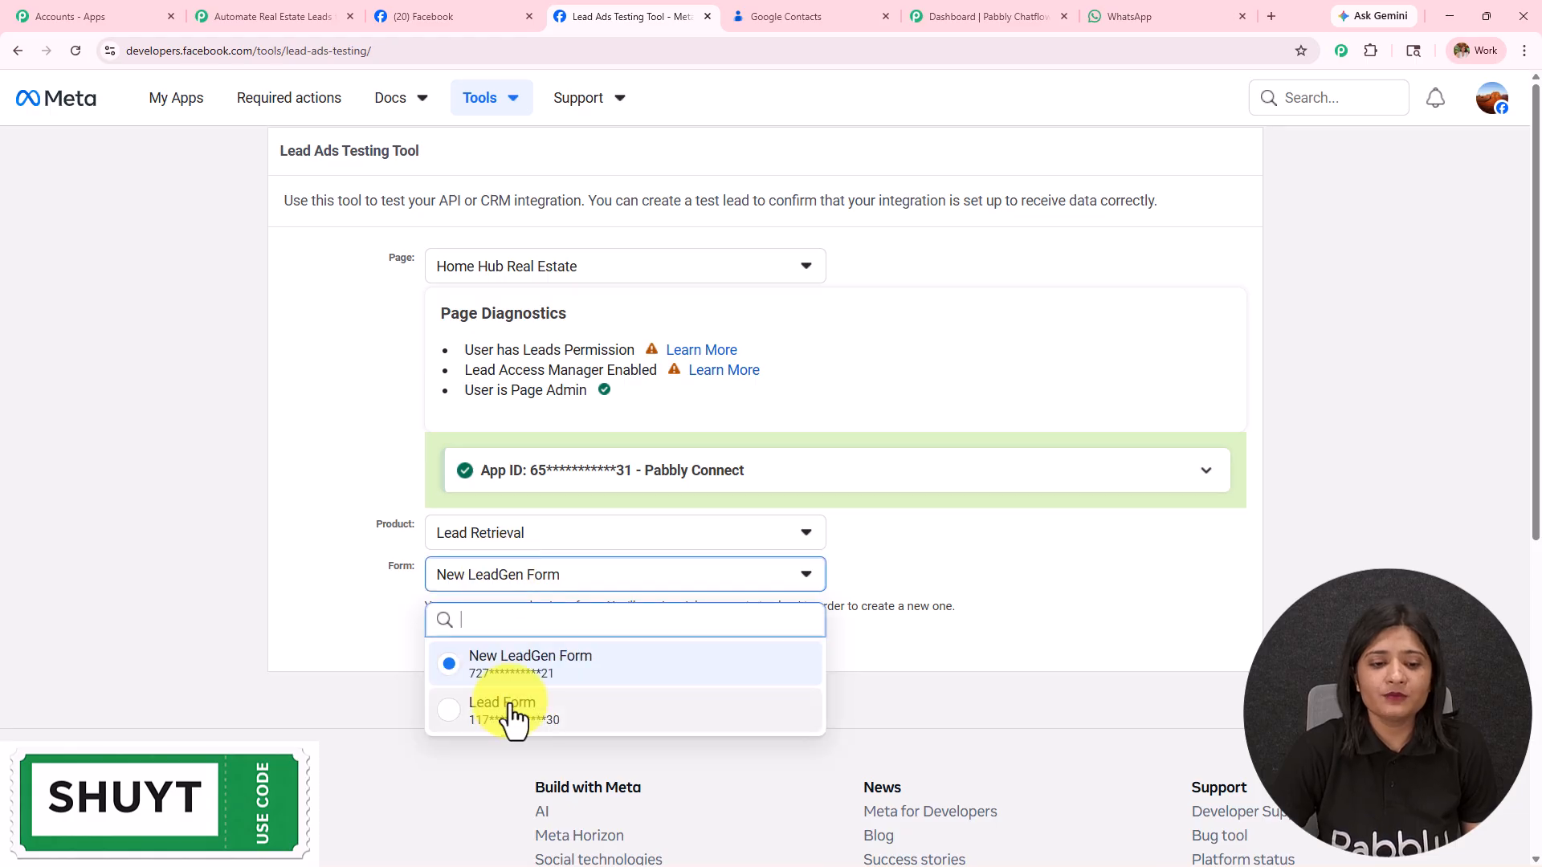
left_click(528, 674)
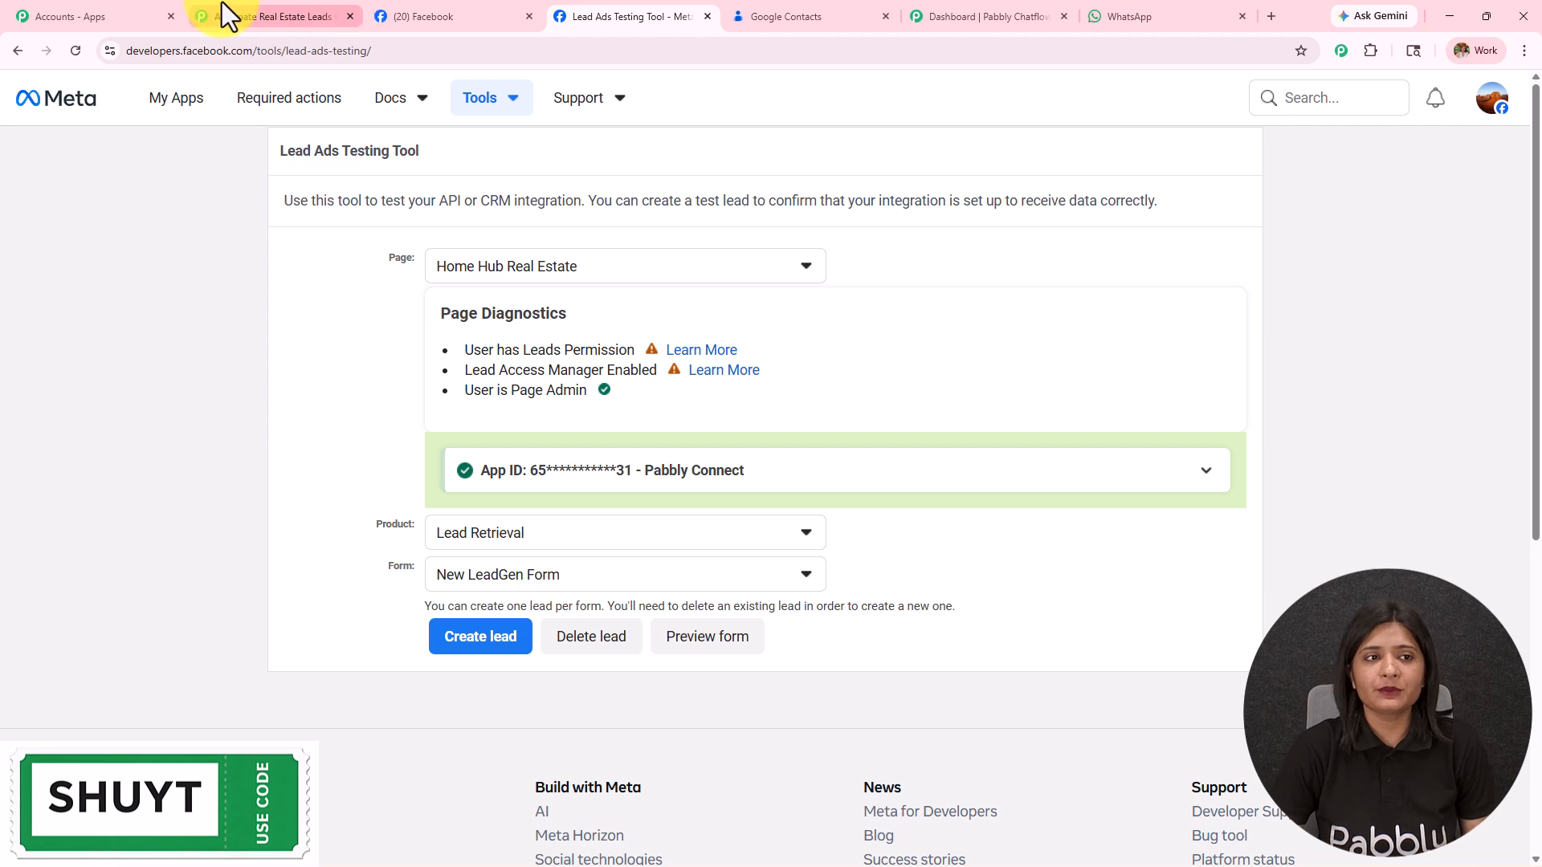
left_click(320, 16)
Step: Choose New LeadGen Form as the trigger's lead form and send a test request
left_click(972, 456)
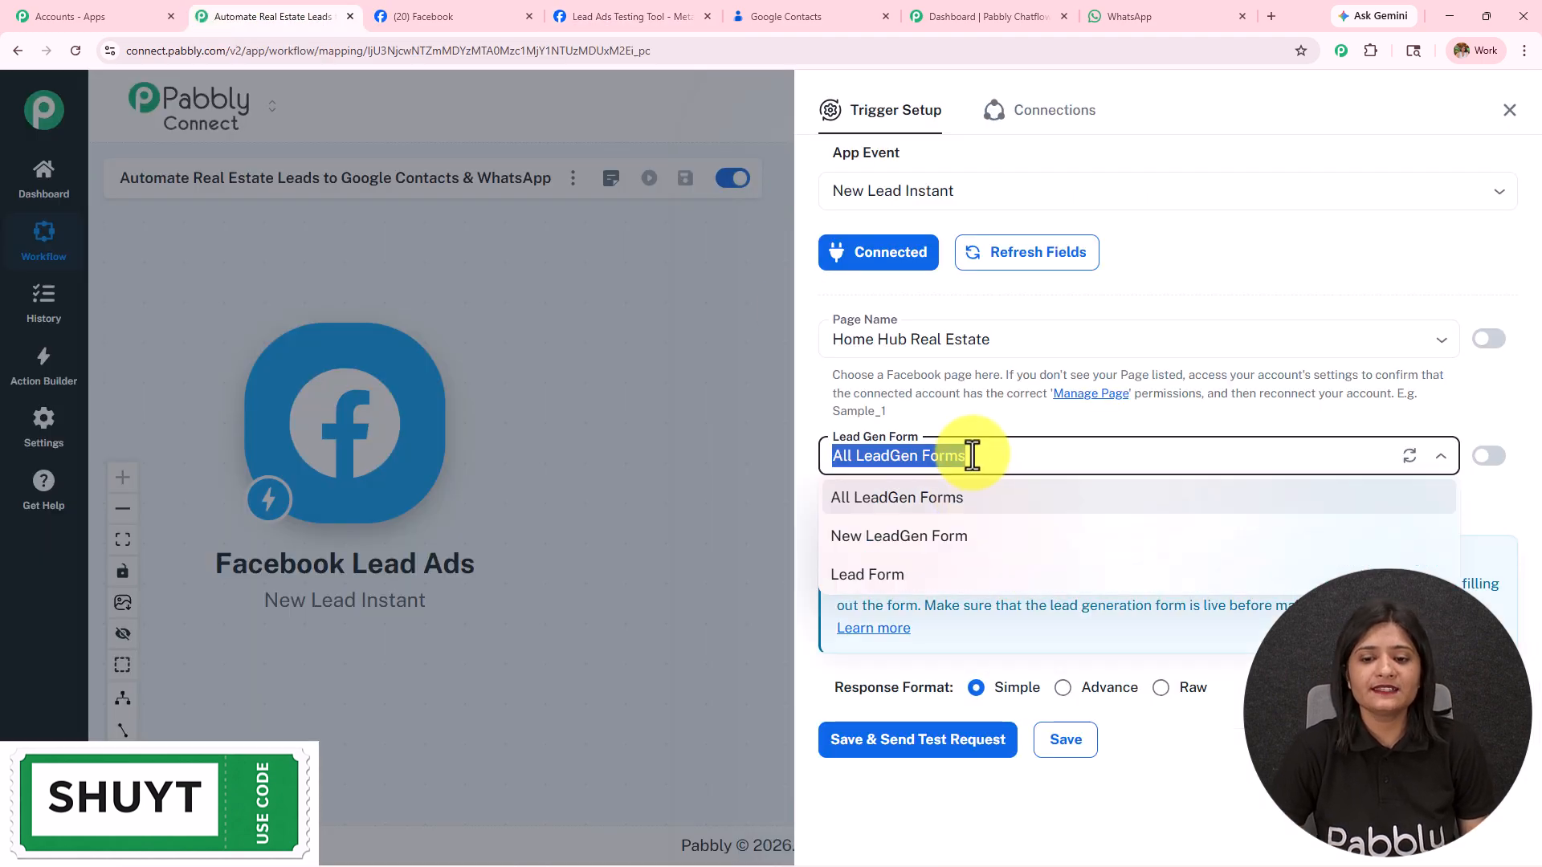
left_click(978, 549)
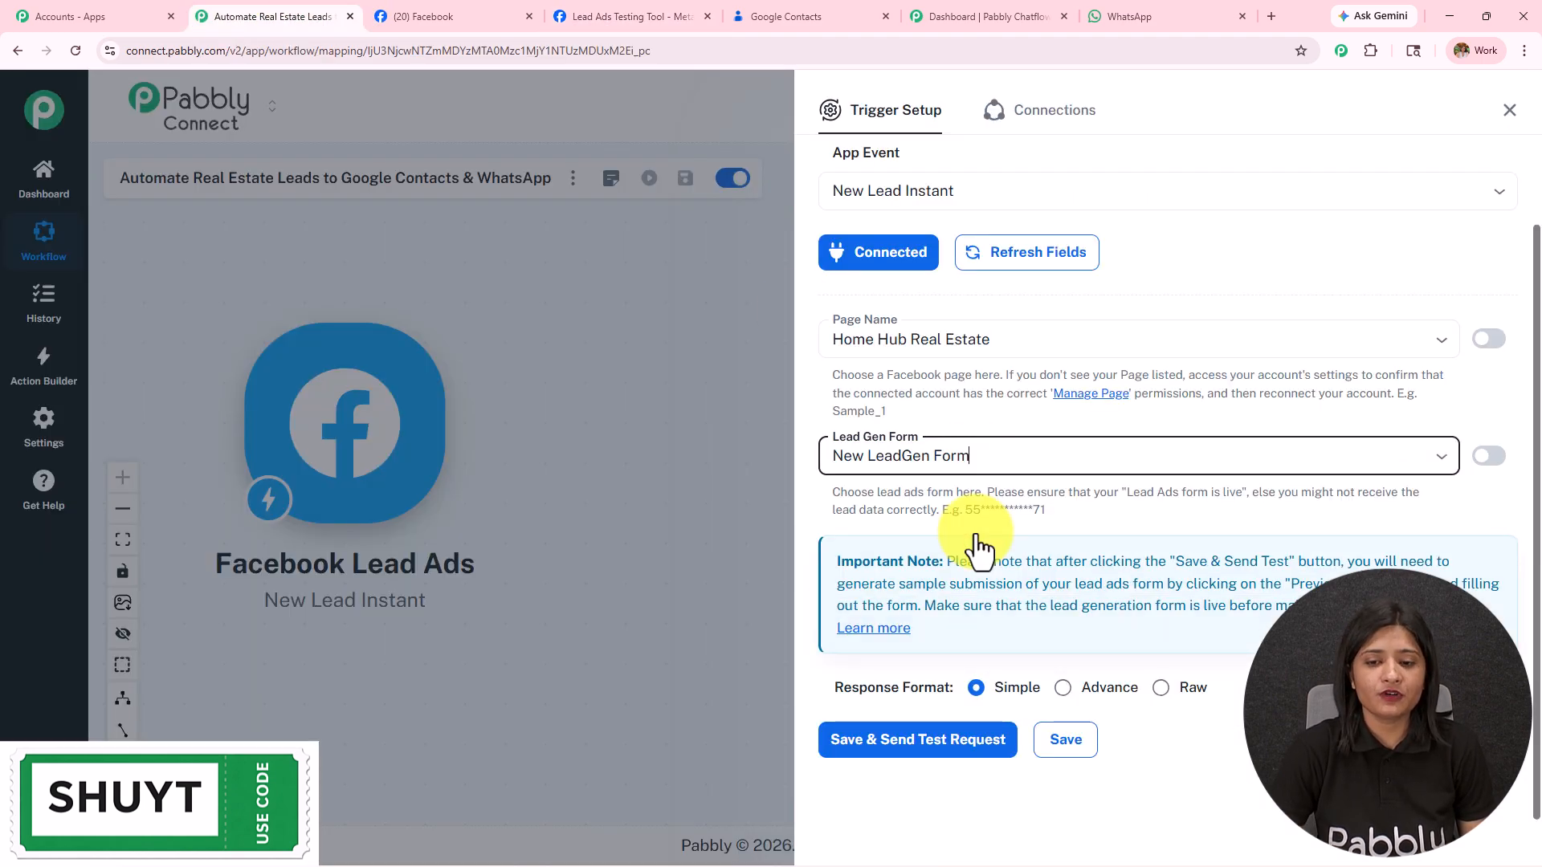
left_click(988, 440)
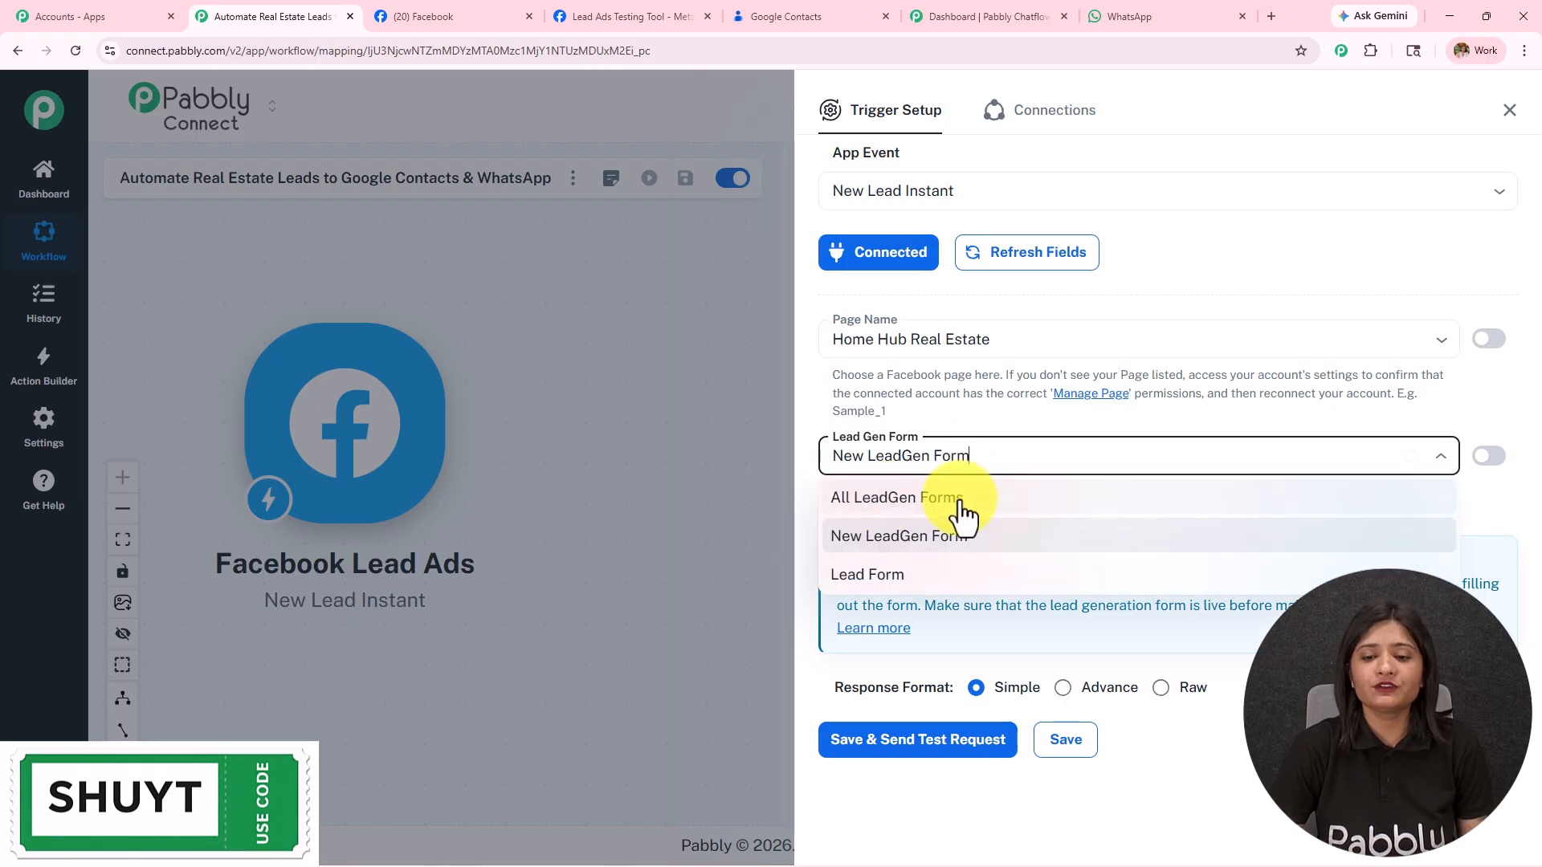
left_click(925, 537)
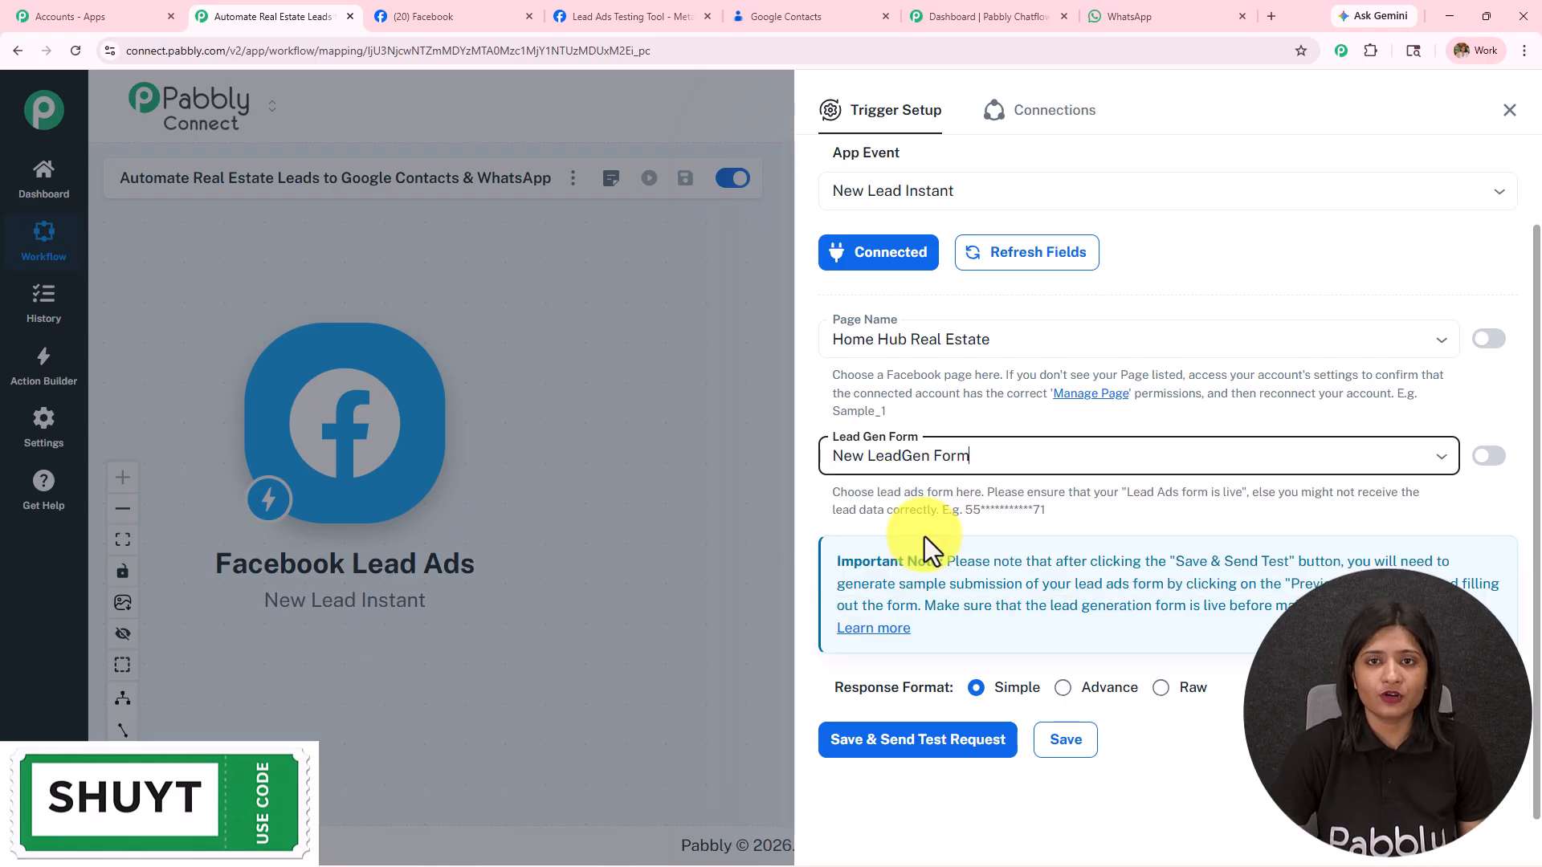
left_click(956, 745)
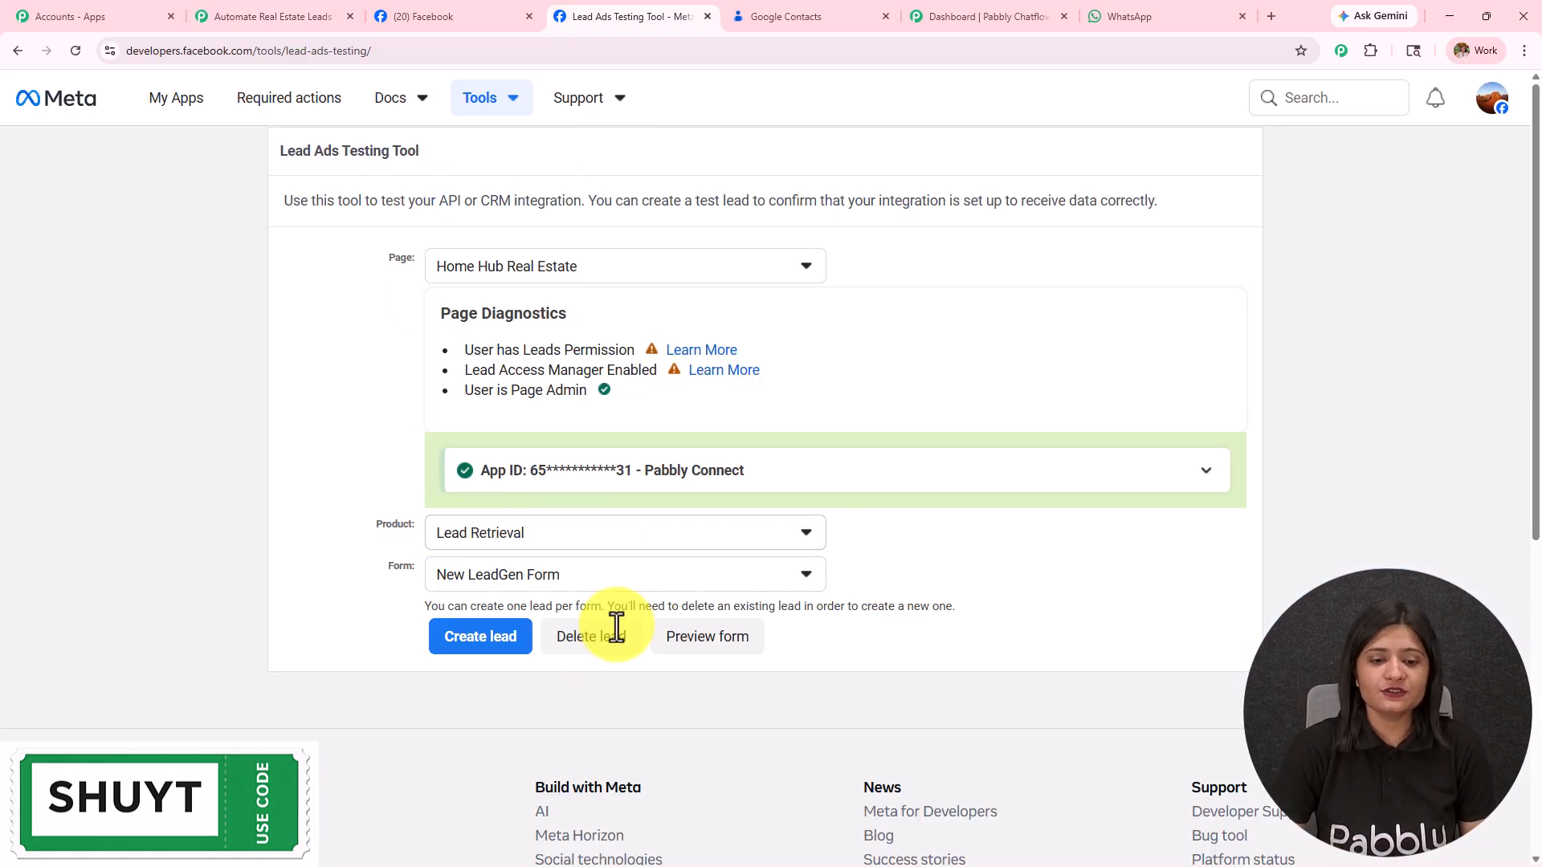
Step: Delete the existing test lead, reload, and reselect Home Hub Real Estate with New LeadGen Form
left_click(586, 639)
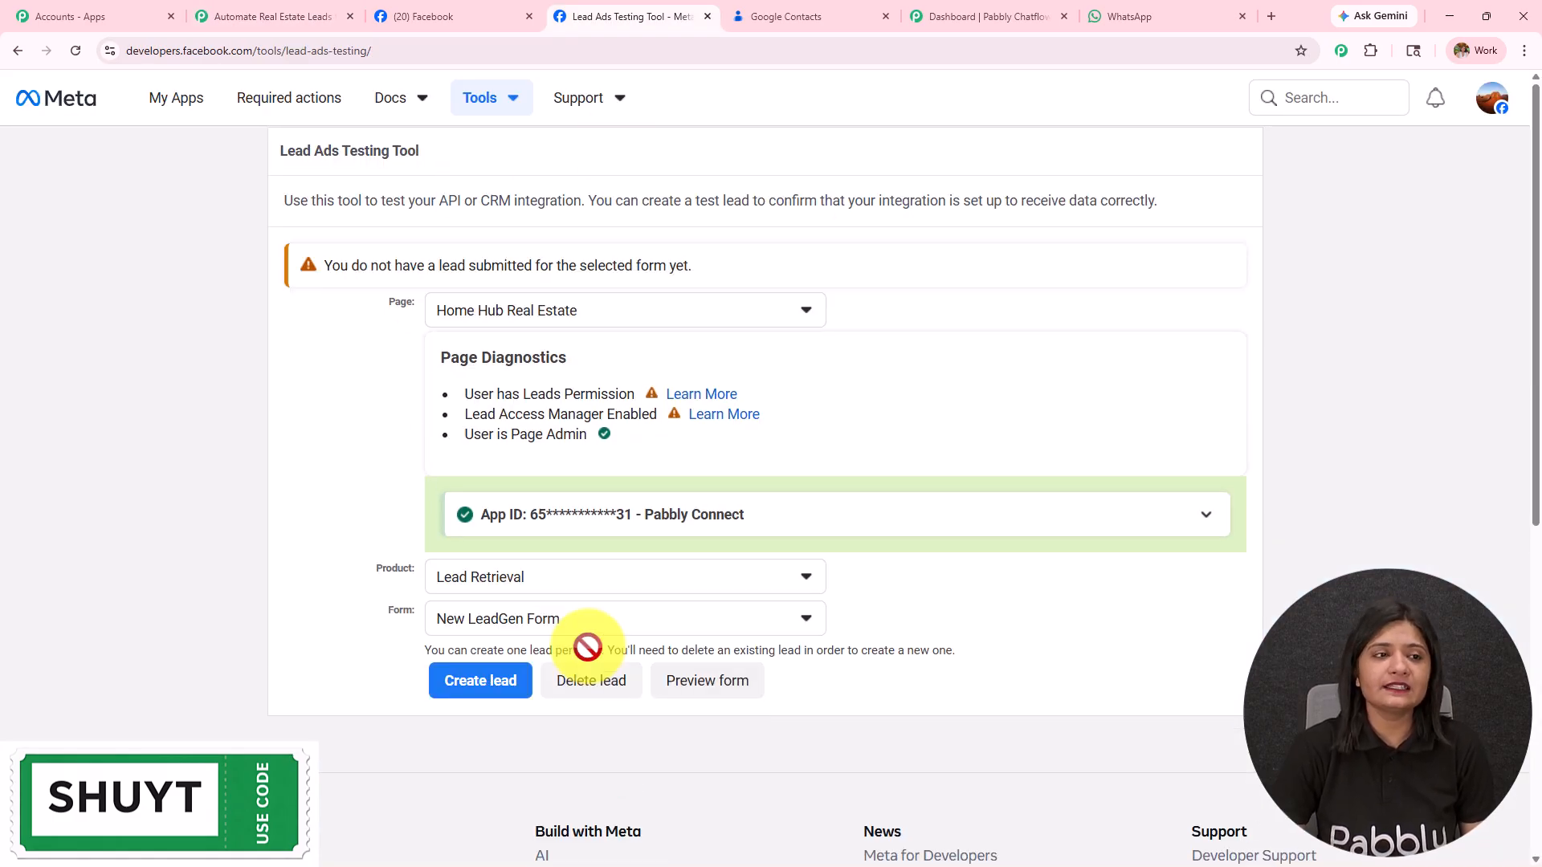
left_click(76, 51)
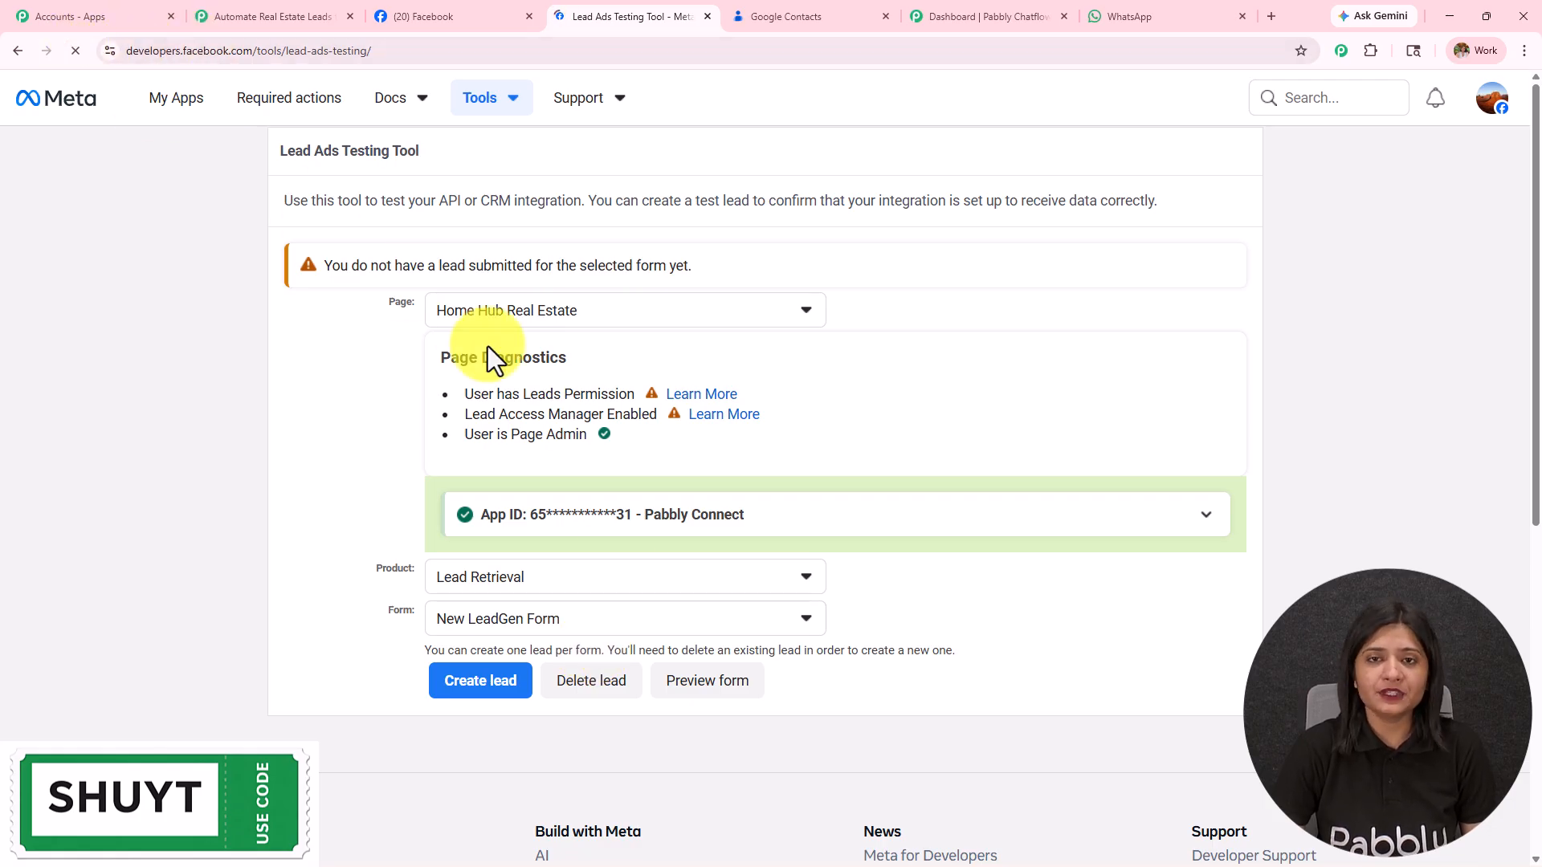
left_click(493, 310)
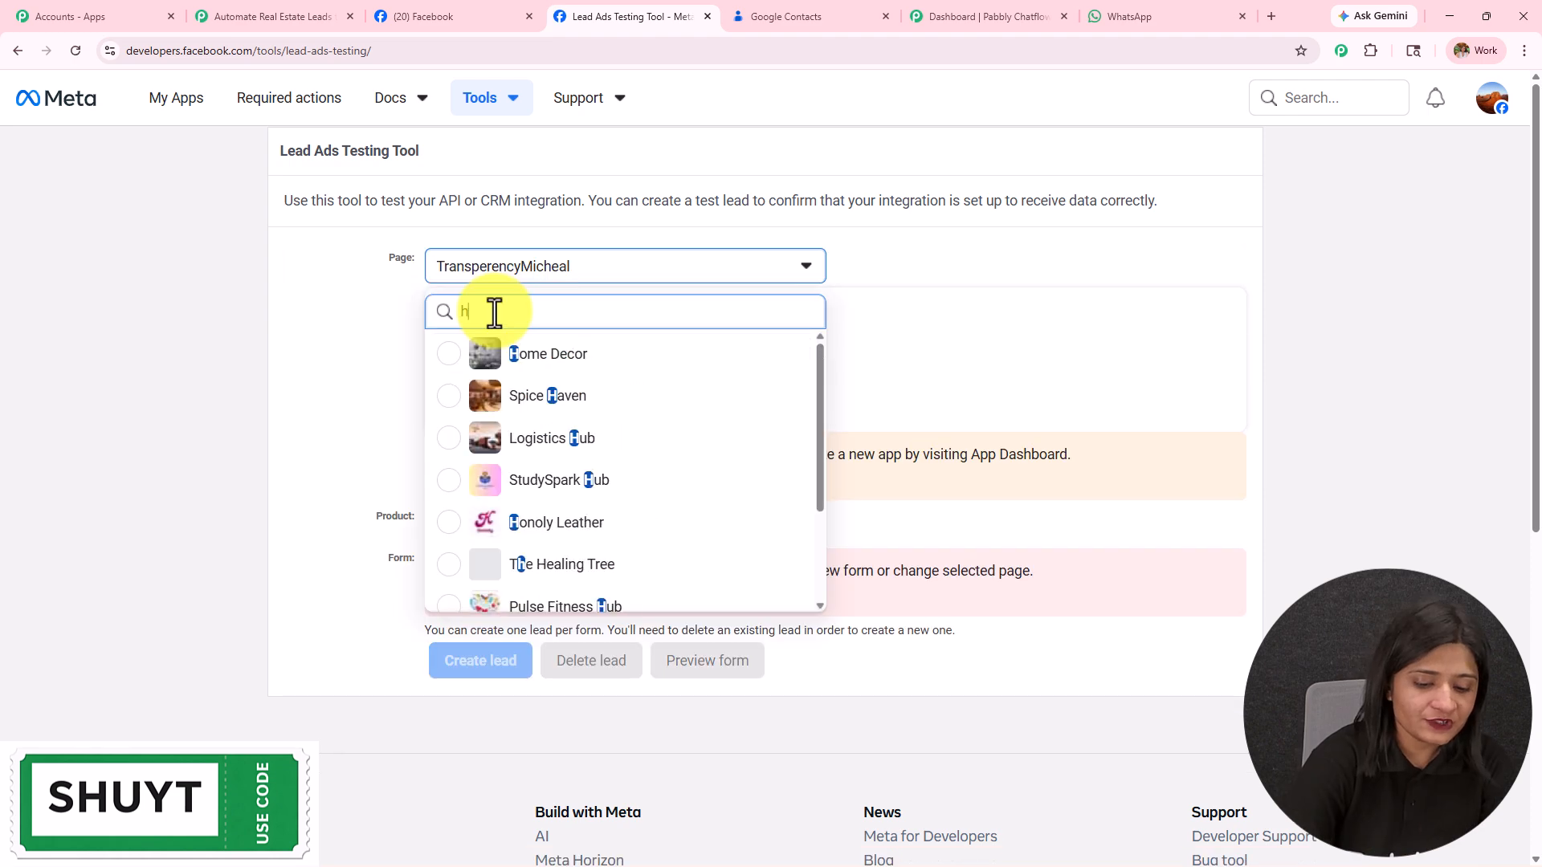
type("home")
left_click(547, 394)
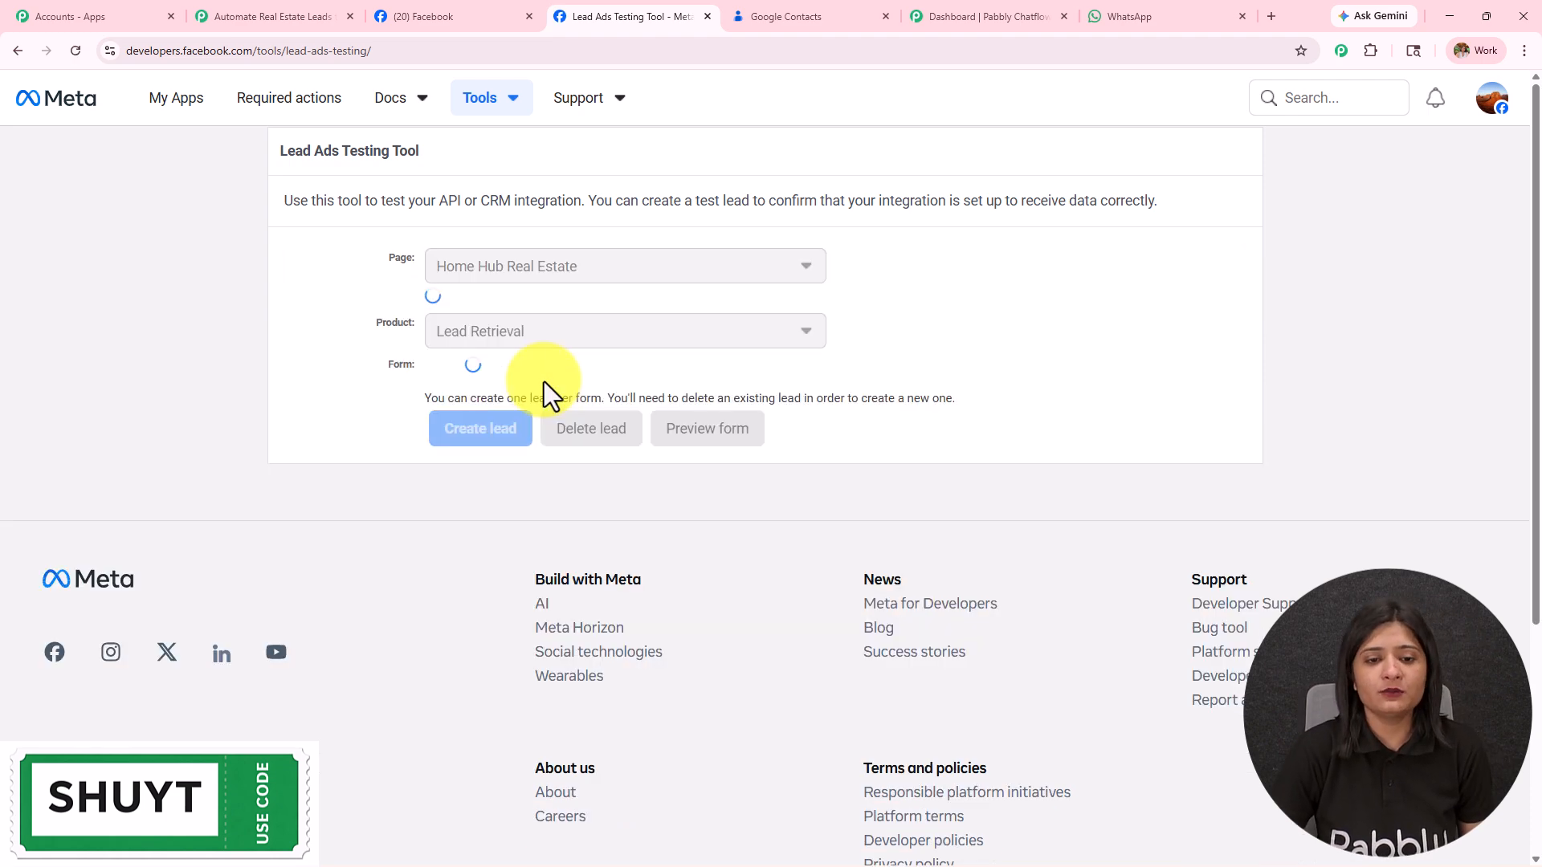
left_click(558, 580)
left_click(551, 671)
scroll(589, 643, "down", 2)
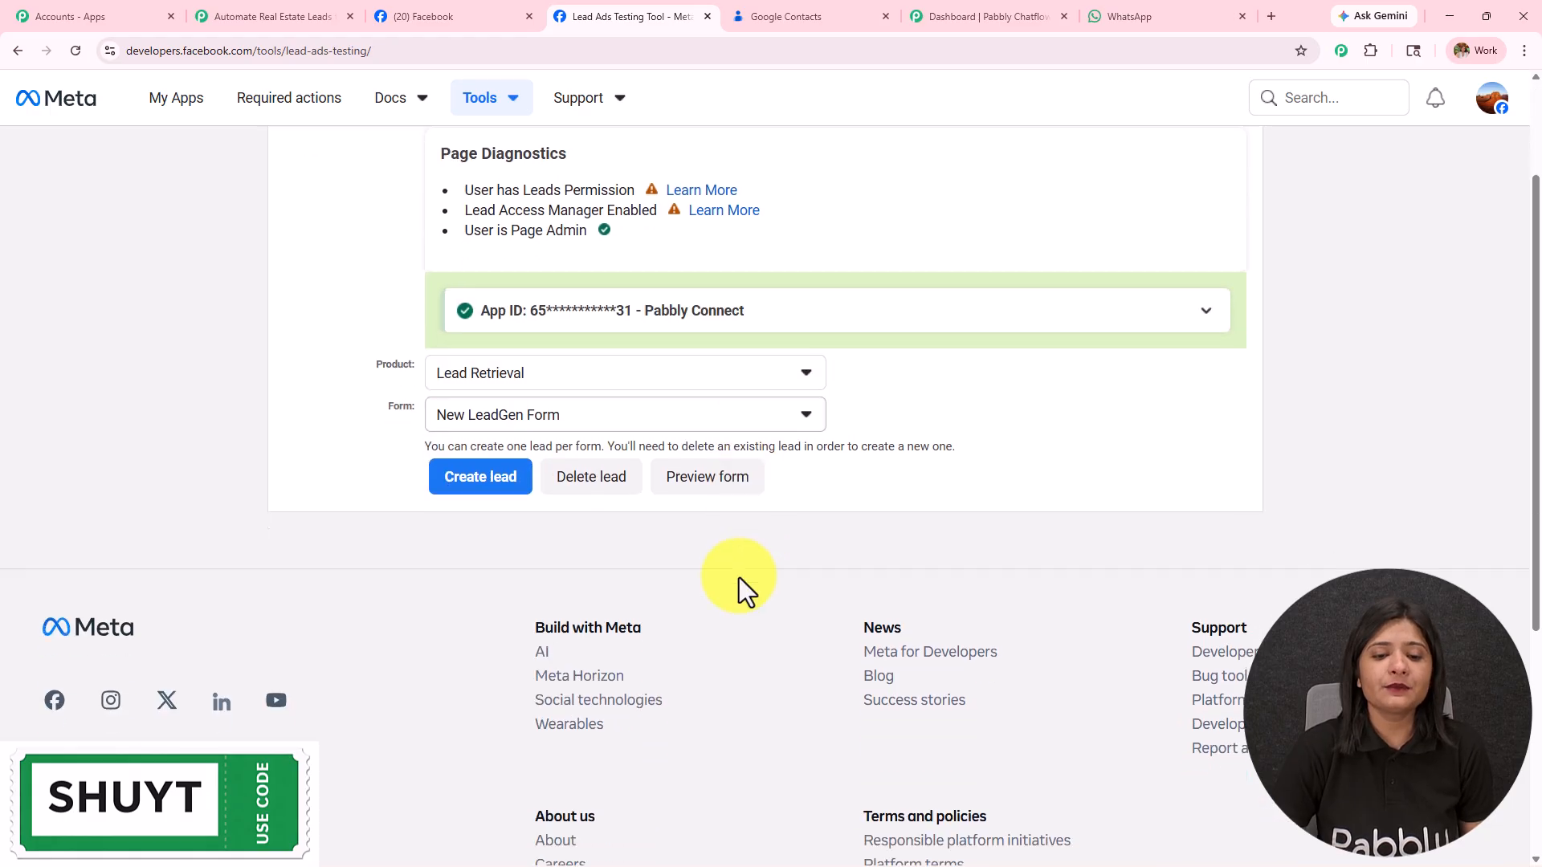
Step: In the form preview, enter the test lead's first and last name, email, phone number and city Indore
left_click(724, 487)
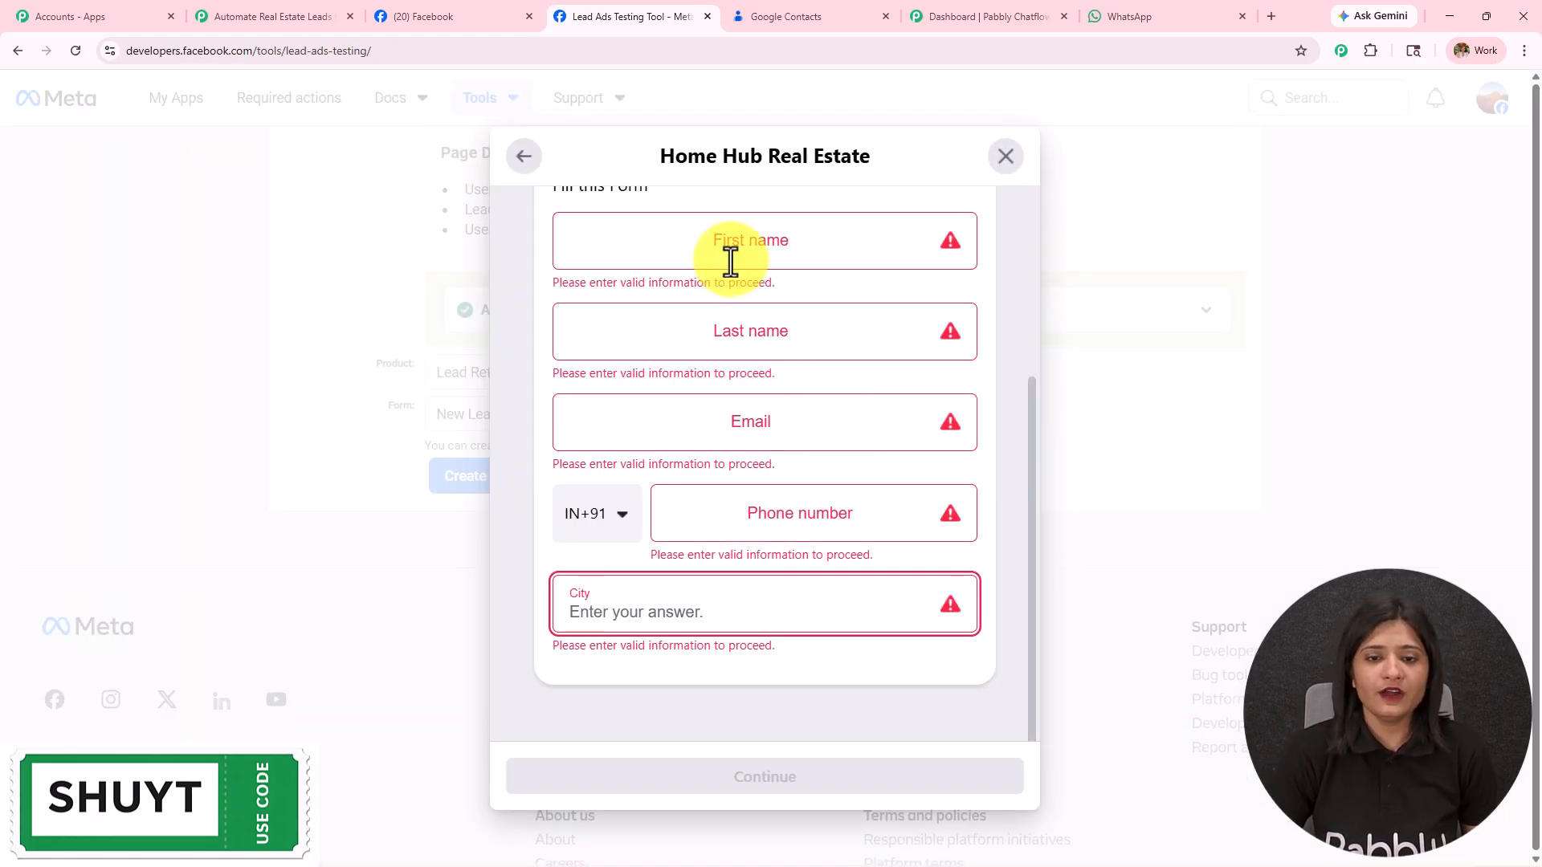
left_click(730, 239)
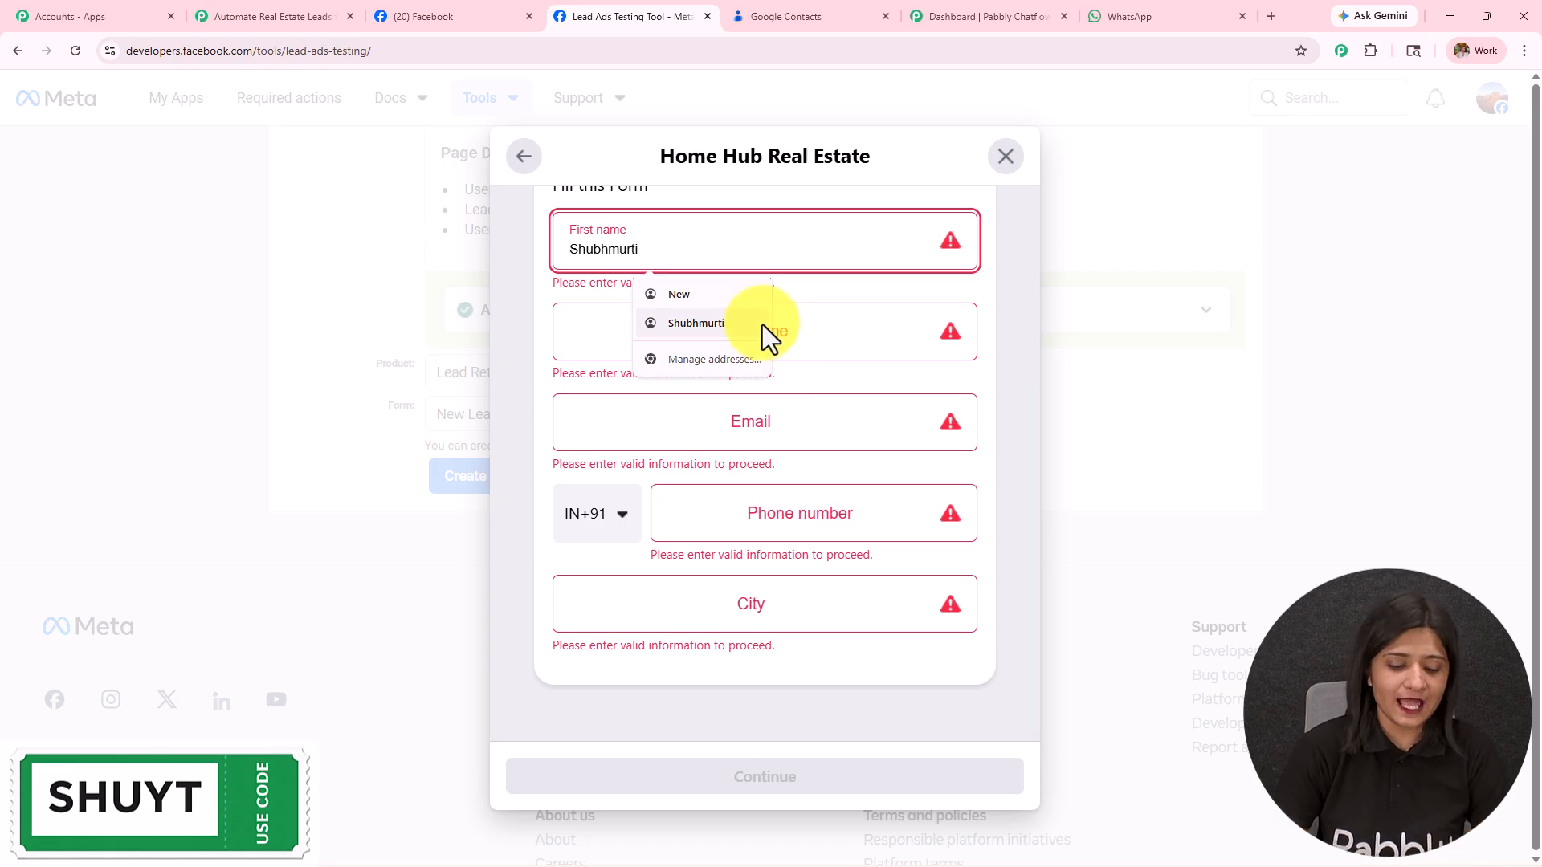
type("New")
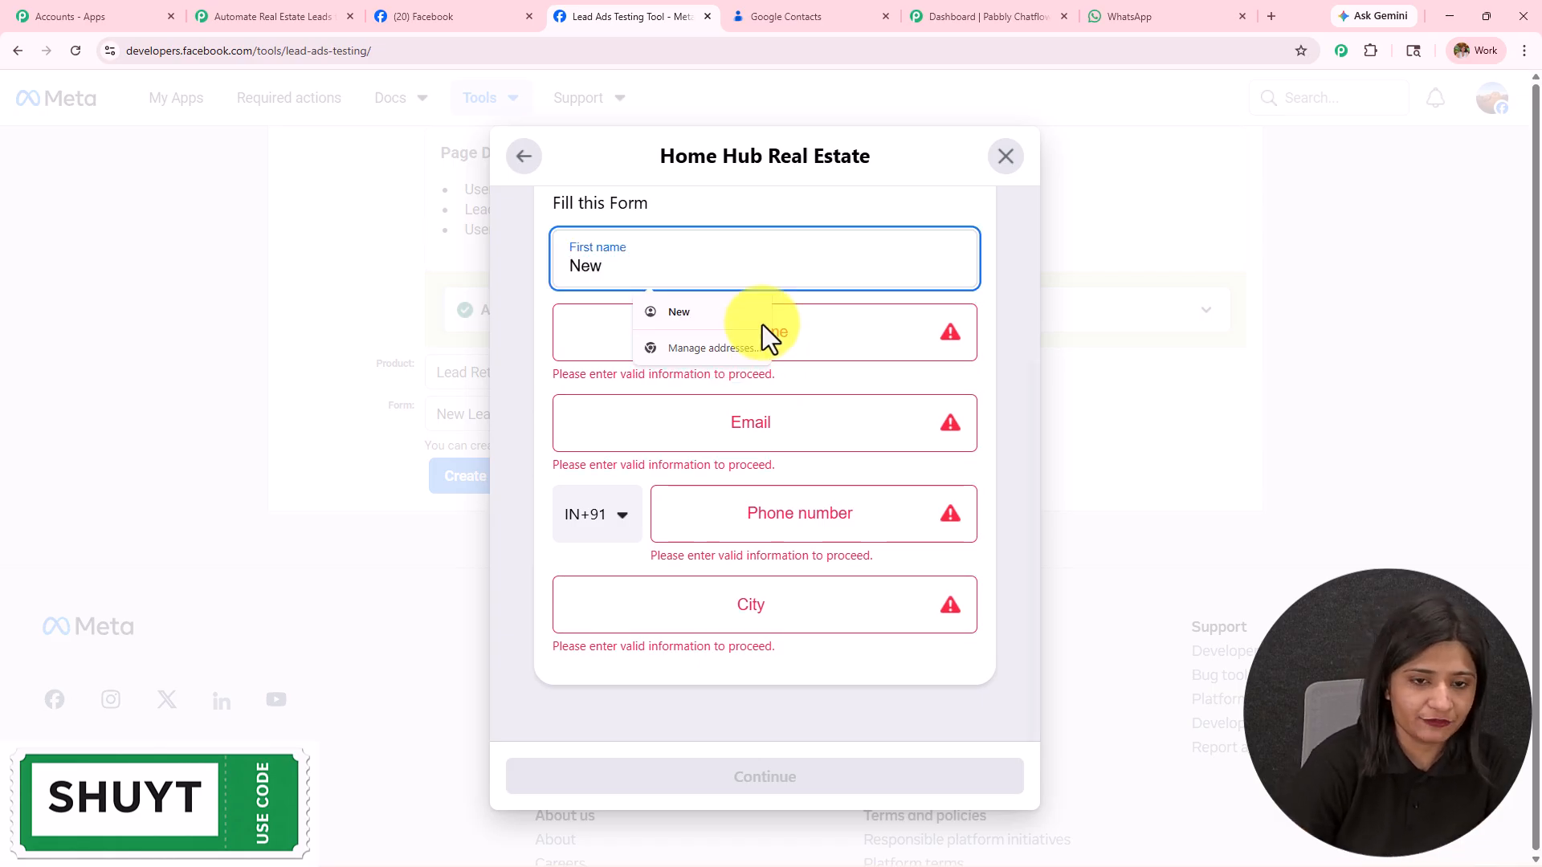
left_click(602, 329)
type("Customer")
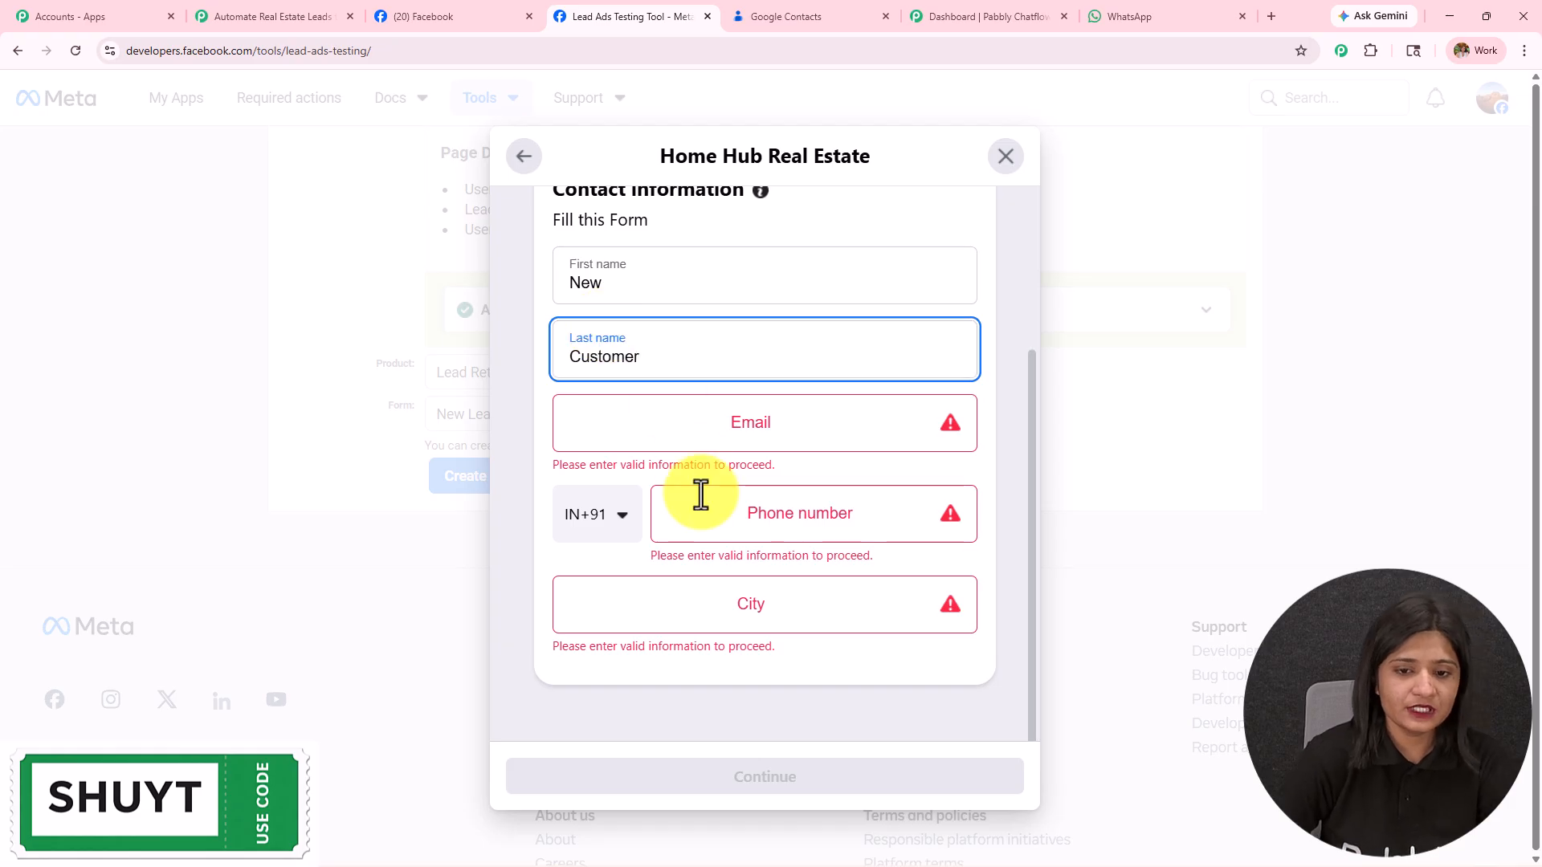
left_click(705, 434)
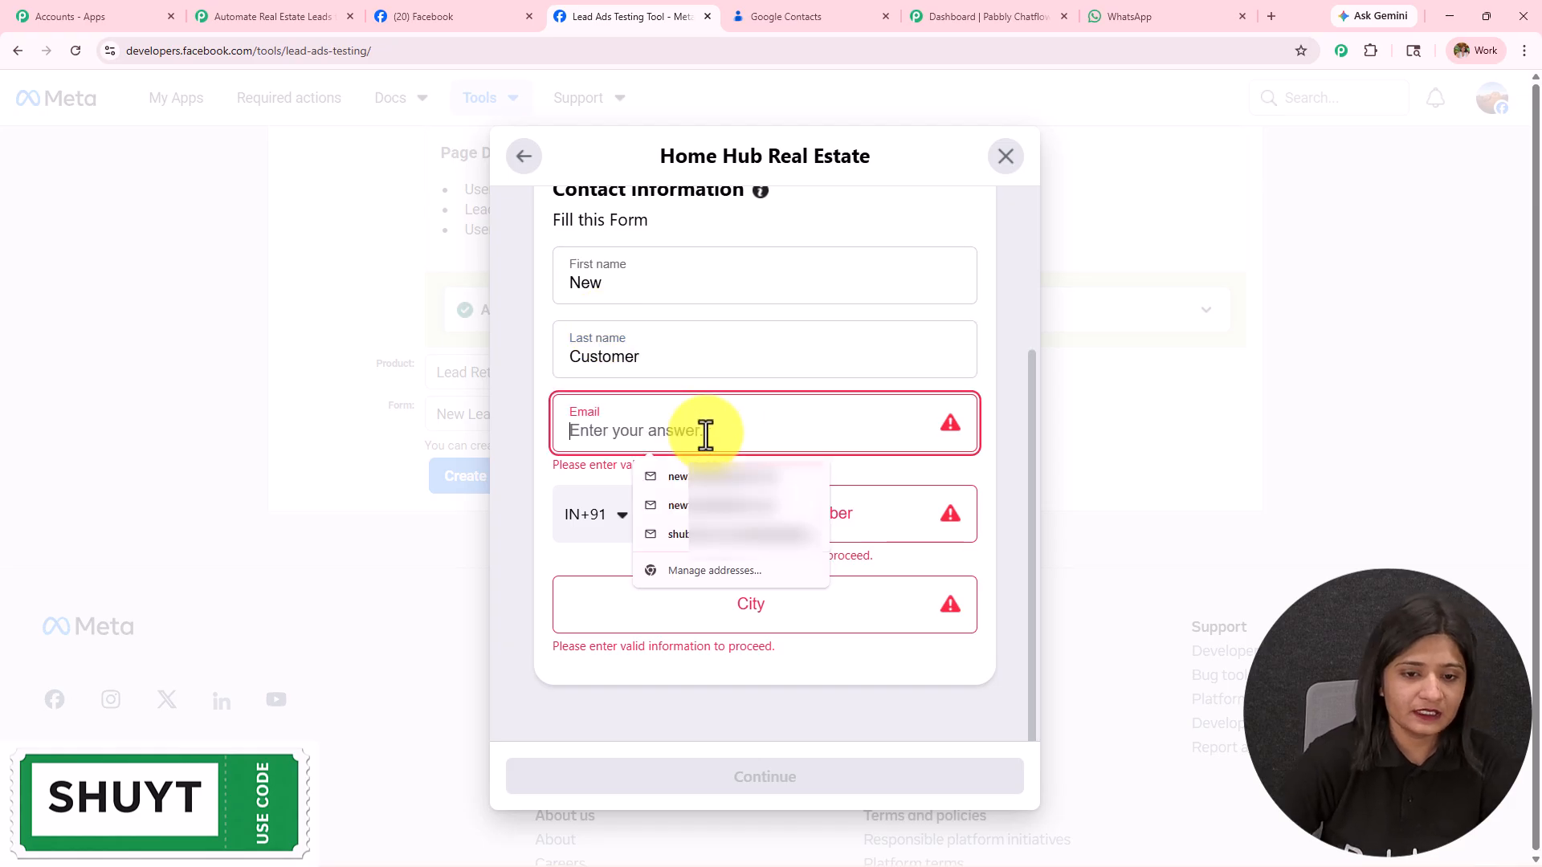
left_click(836, 517)
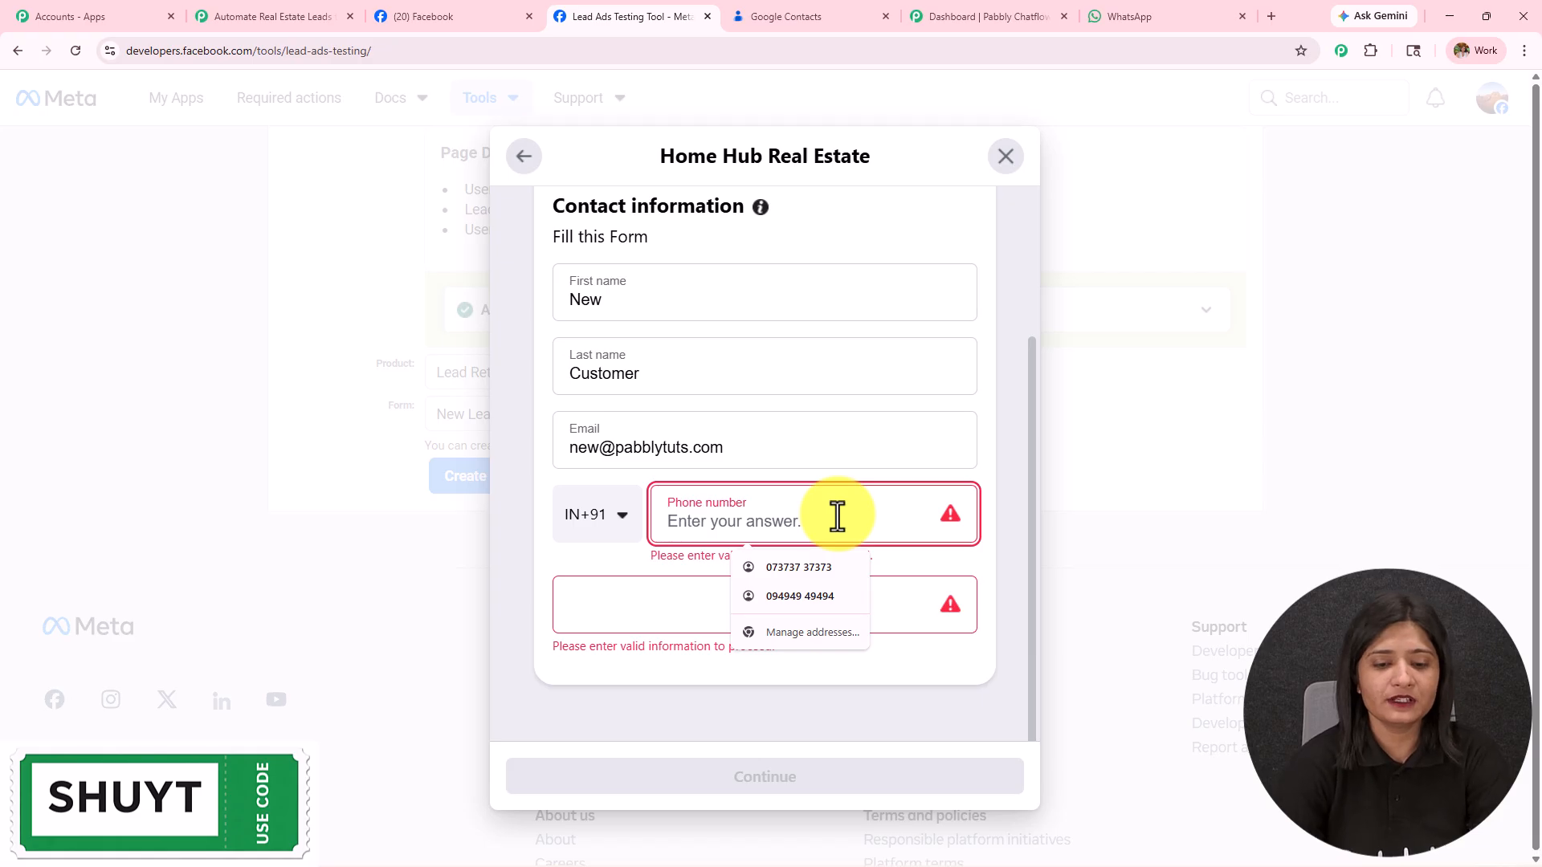
type("8787878787")
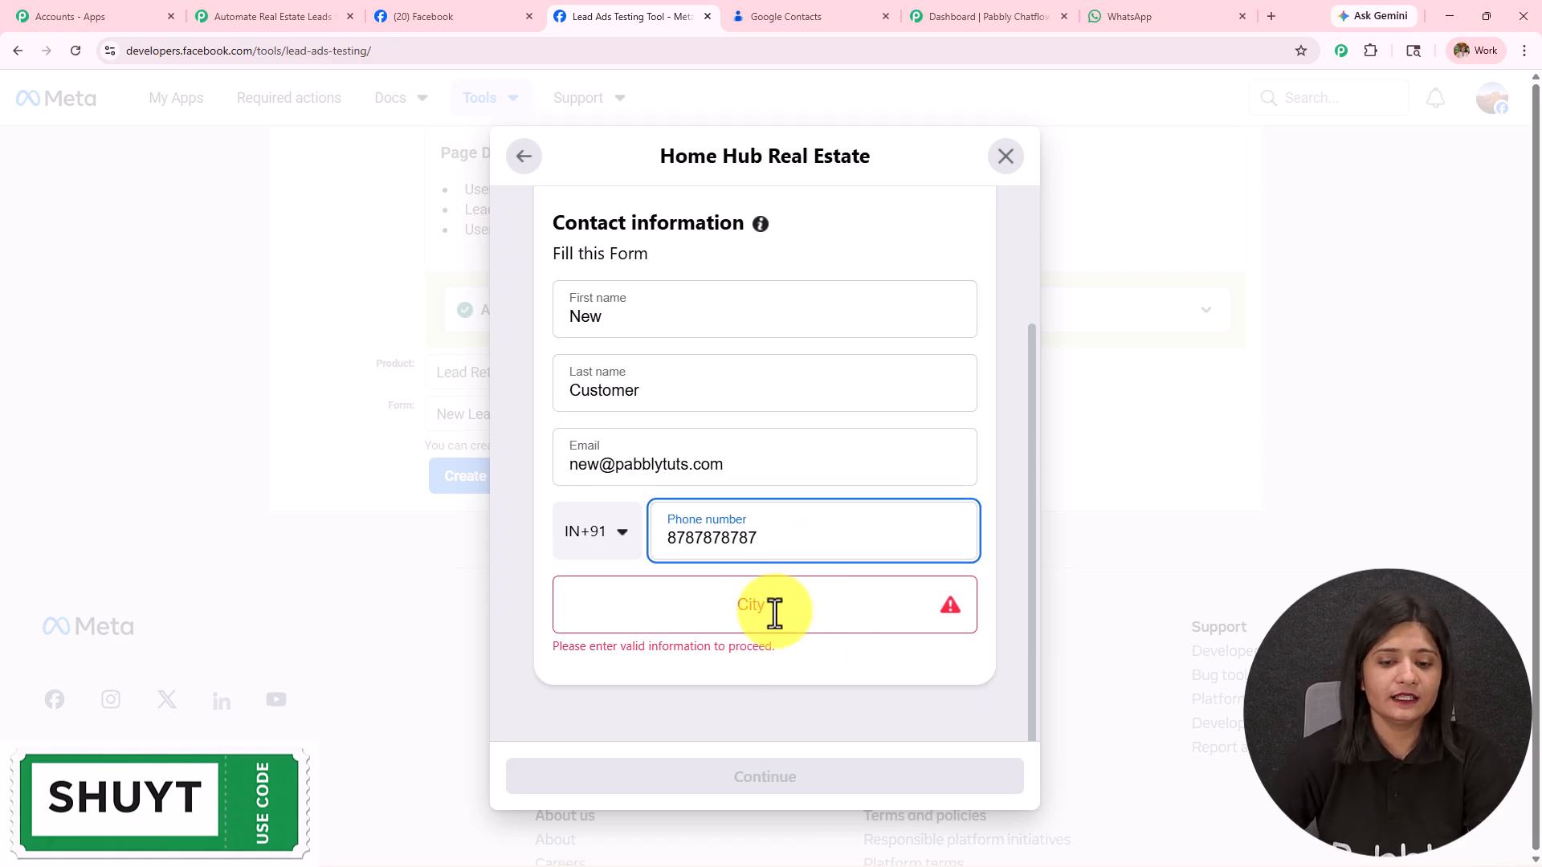
left_click(775, 623)
type("Indore")
Step: Continue past the privacy policy page and submit the test lead
left_click(803, 775)
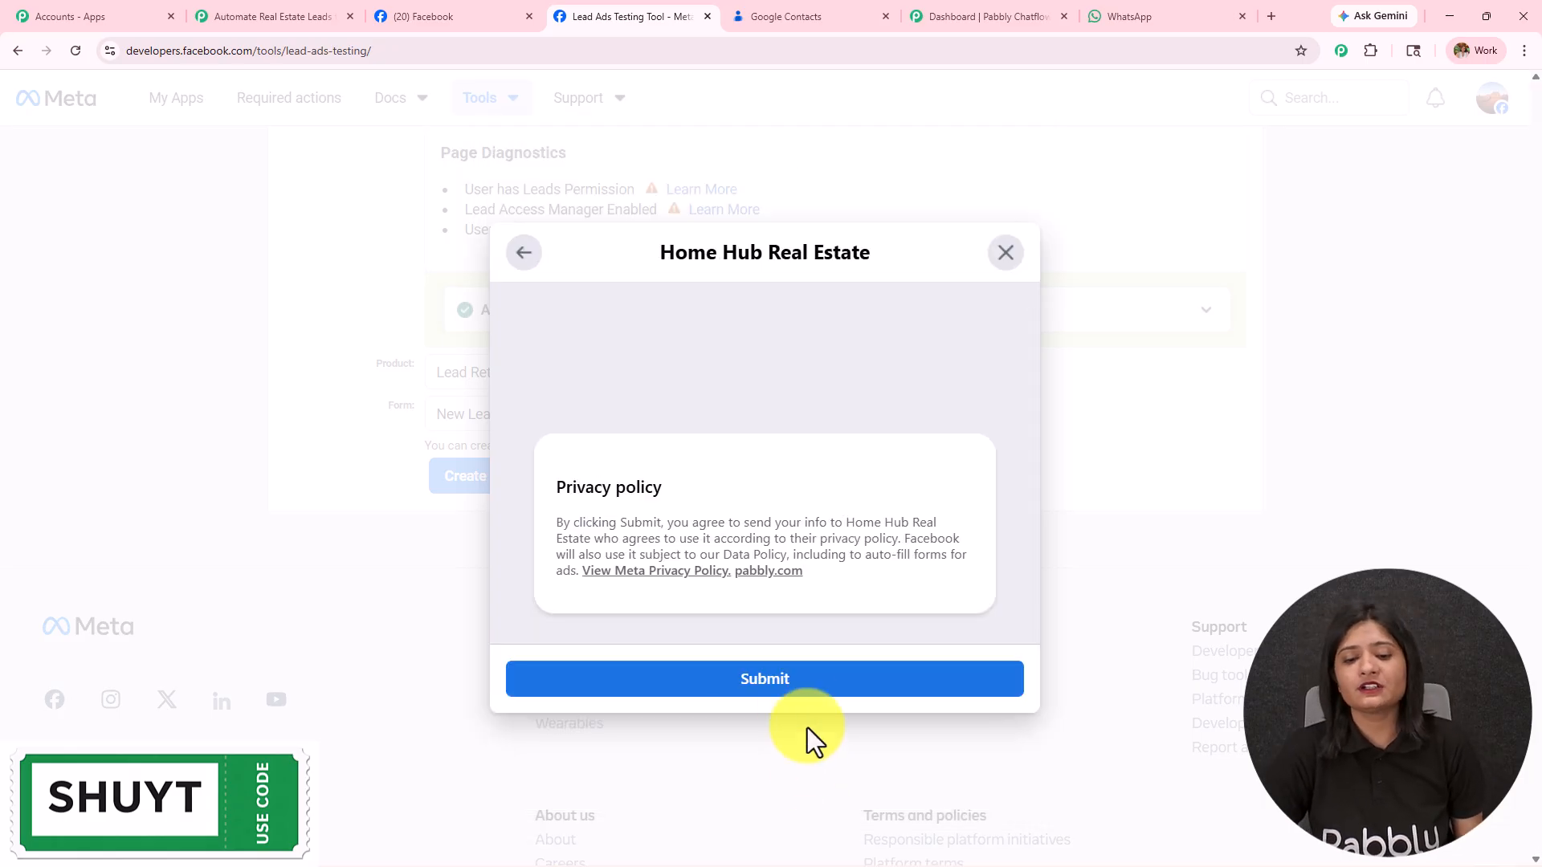
left_click(791, 693)
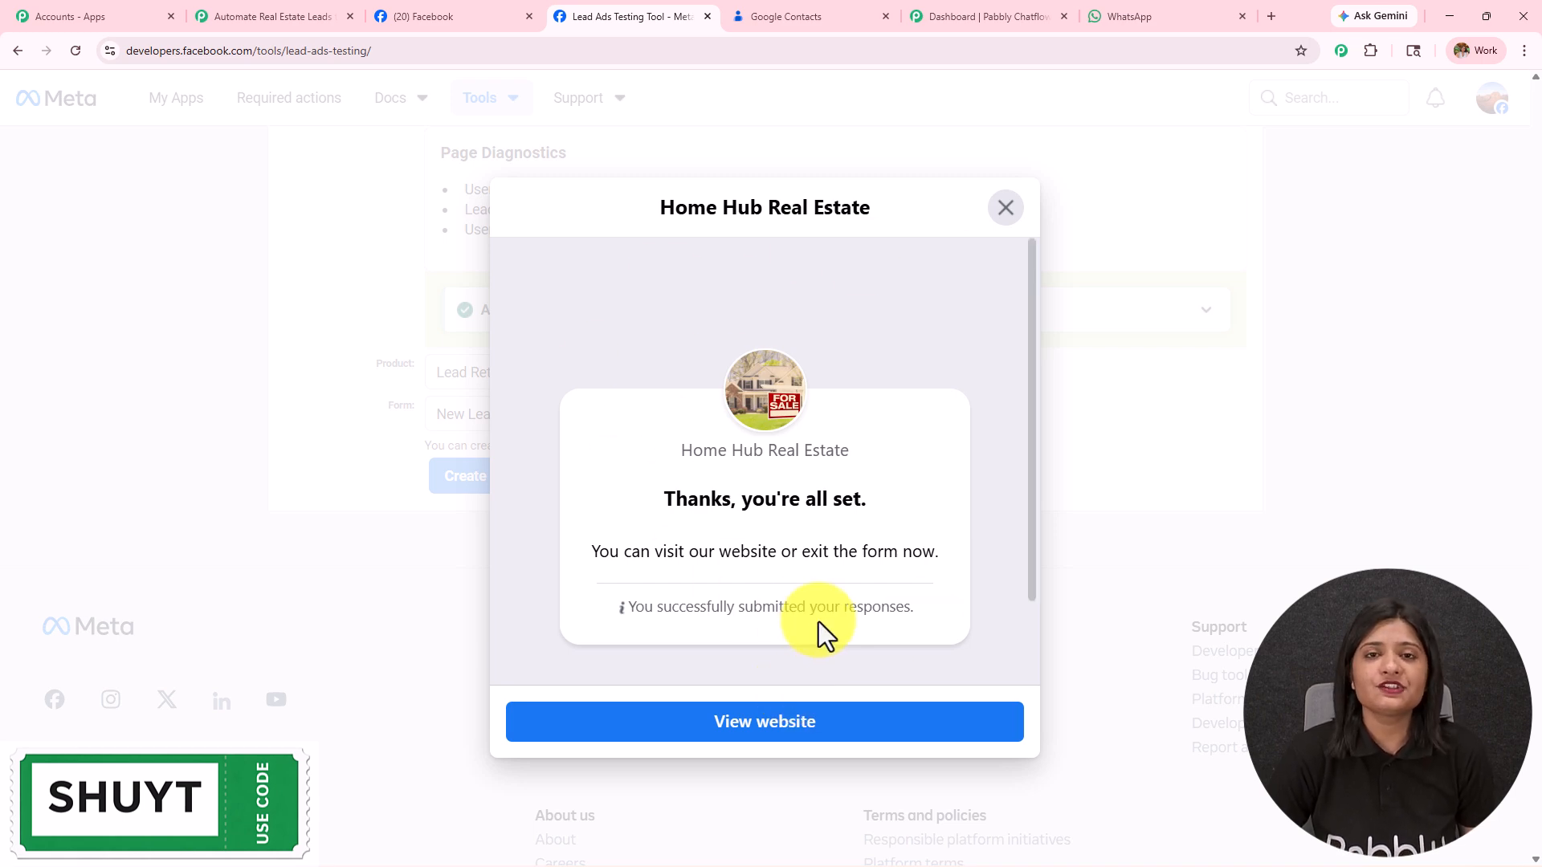
left_click(315, 16)
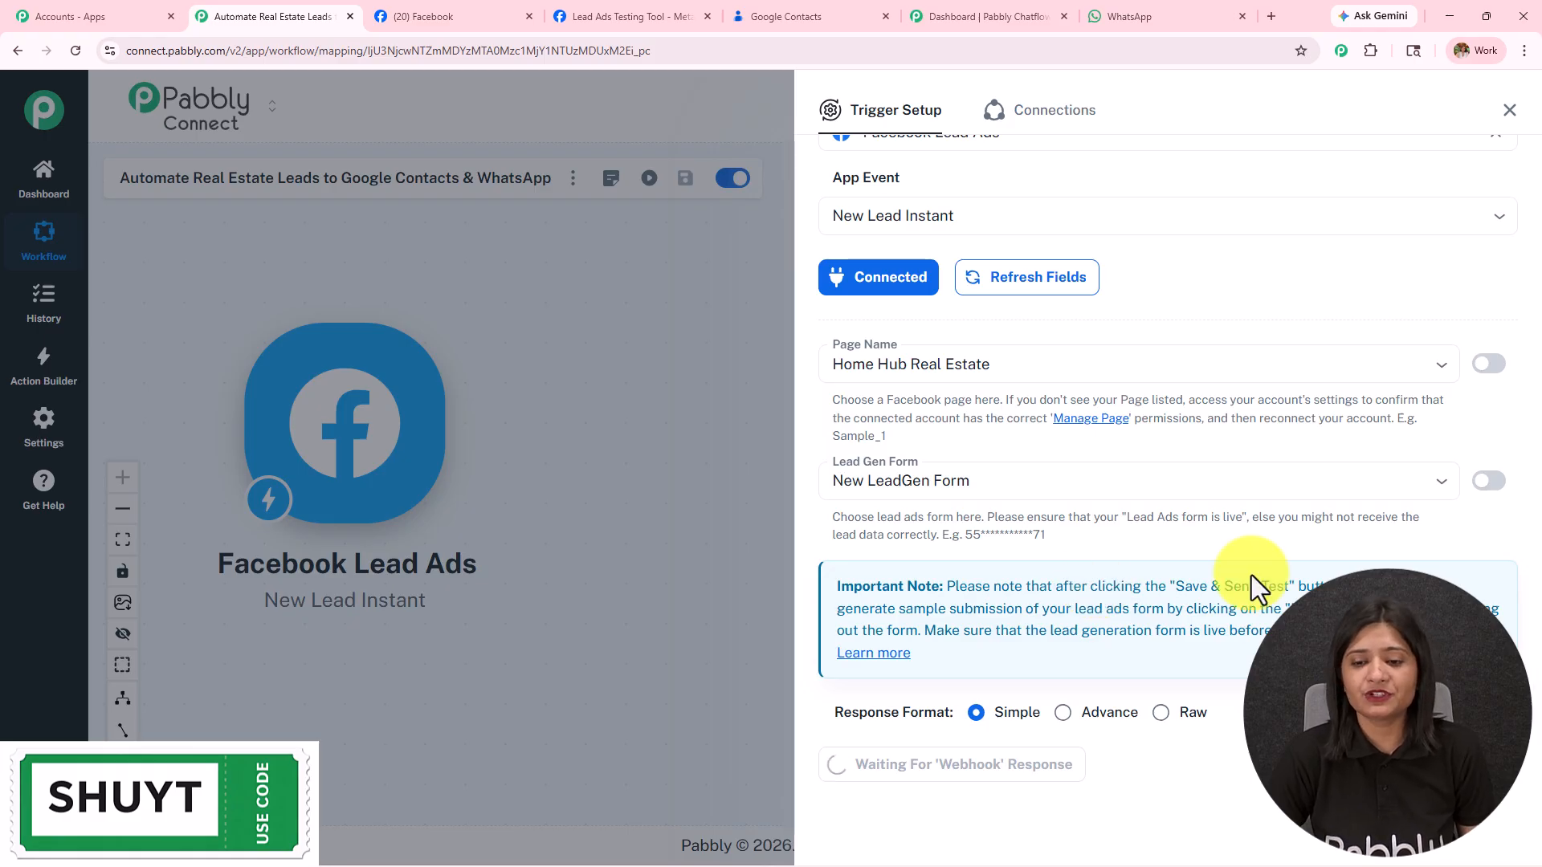
Step: Check the captured first name, last name, email, phone and city, then close the panel and reposition the node
scroll(1432, 523, "down", 3)
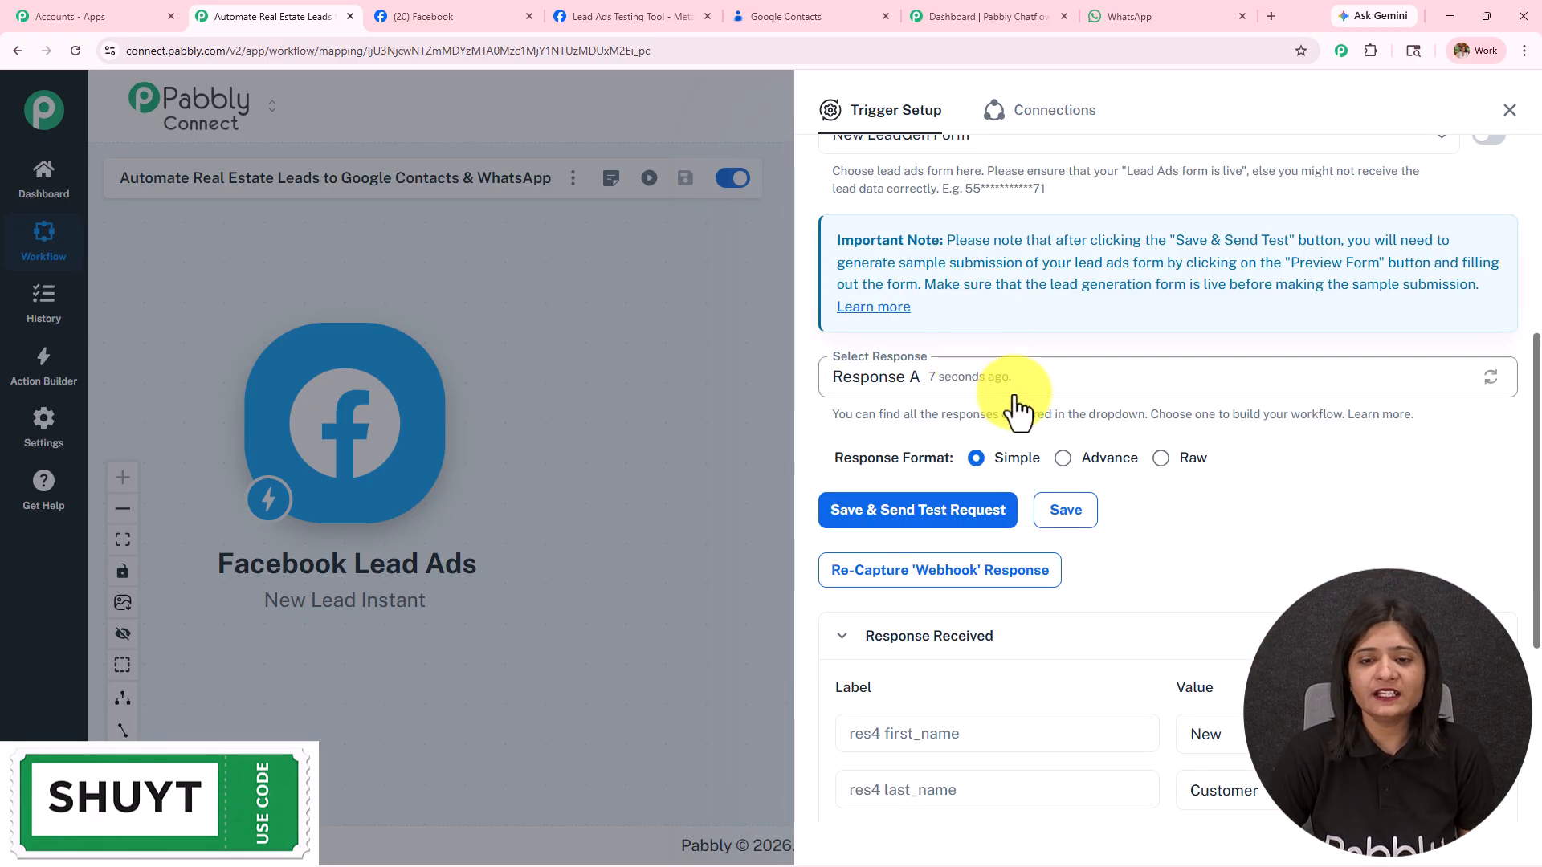
scroll(1042, 409, "down", 2)
scroll(1042, 409, "down", 3)
double_click(1275, 366)
double_click(1280, 425)
left_click_drag(1438, 478, 1129, 499)
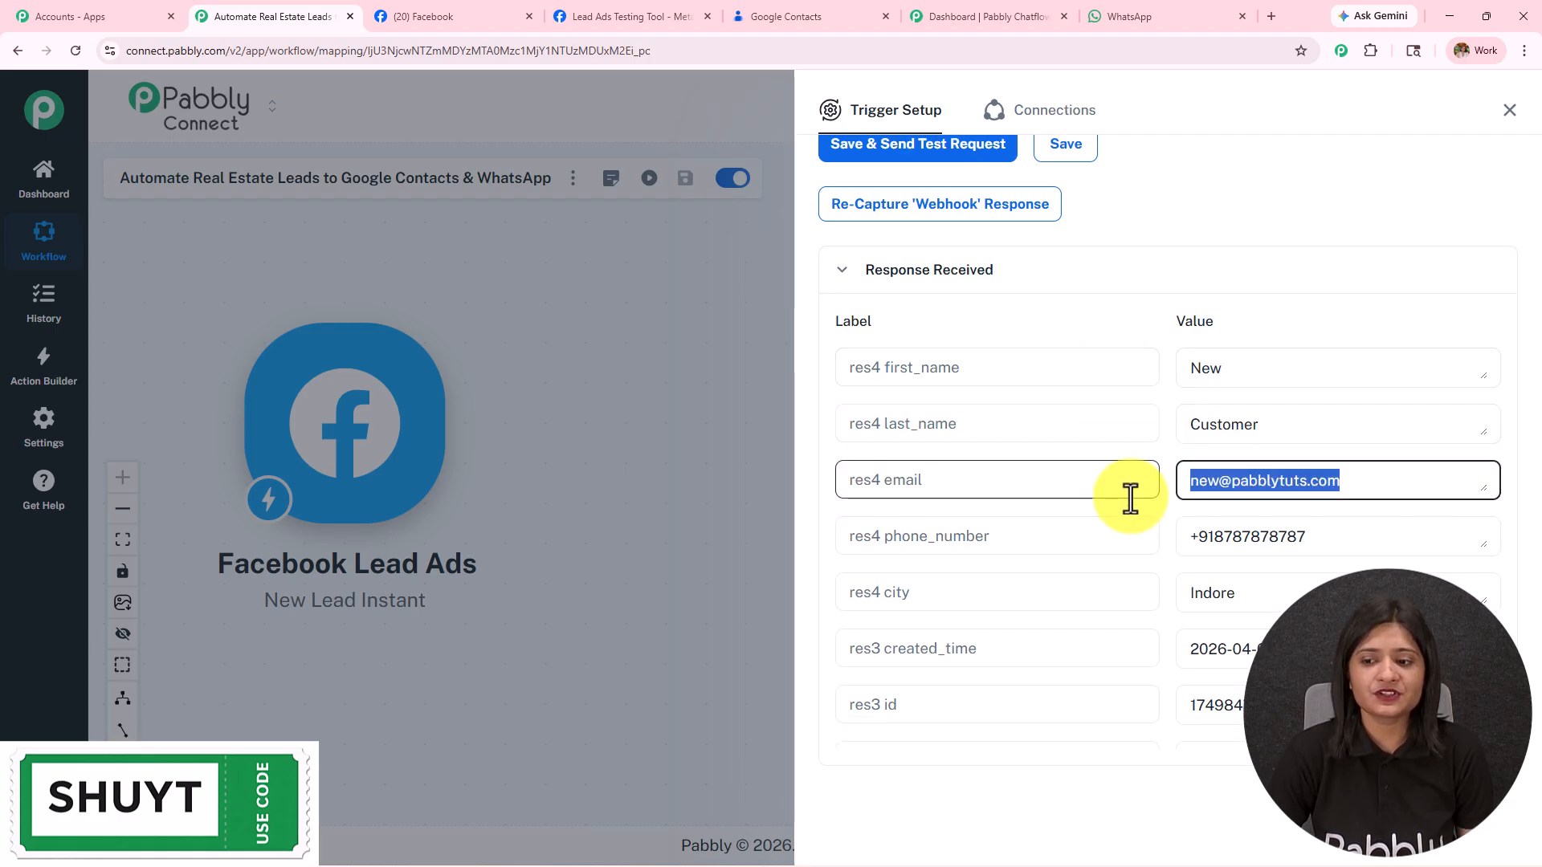
left_click_drag(1367, 540, 1121, 549)
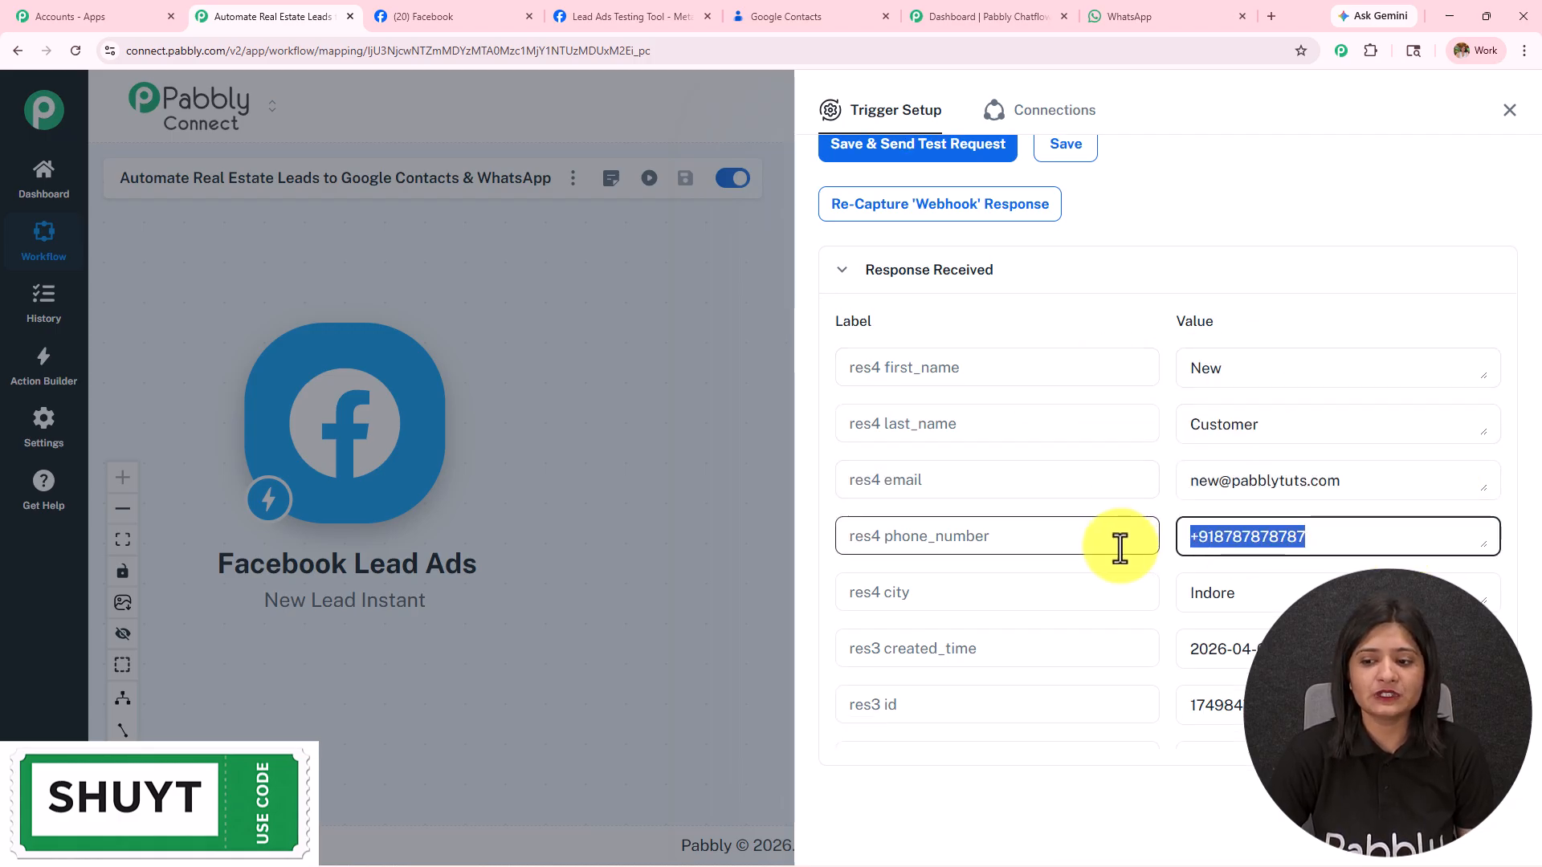
left_click_drag(1291, 590, 780, 586)
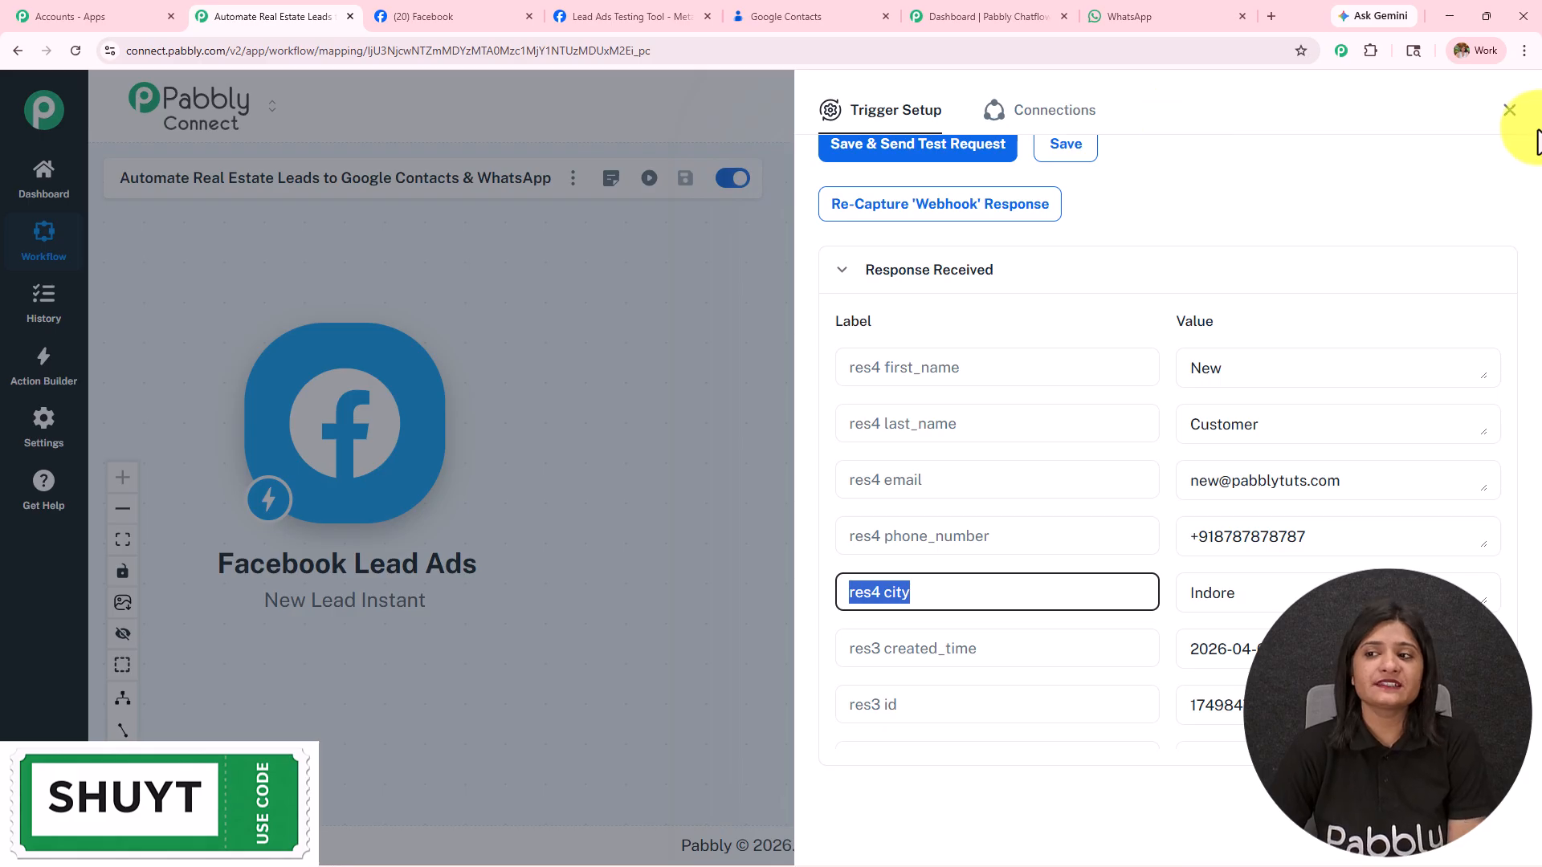
left_click(1509, 112)
left_click_drag(317, 396, 384, 366)
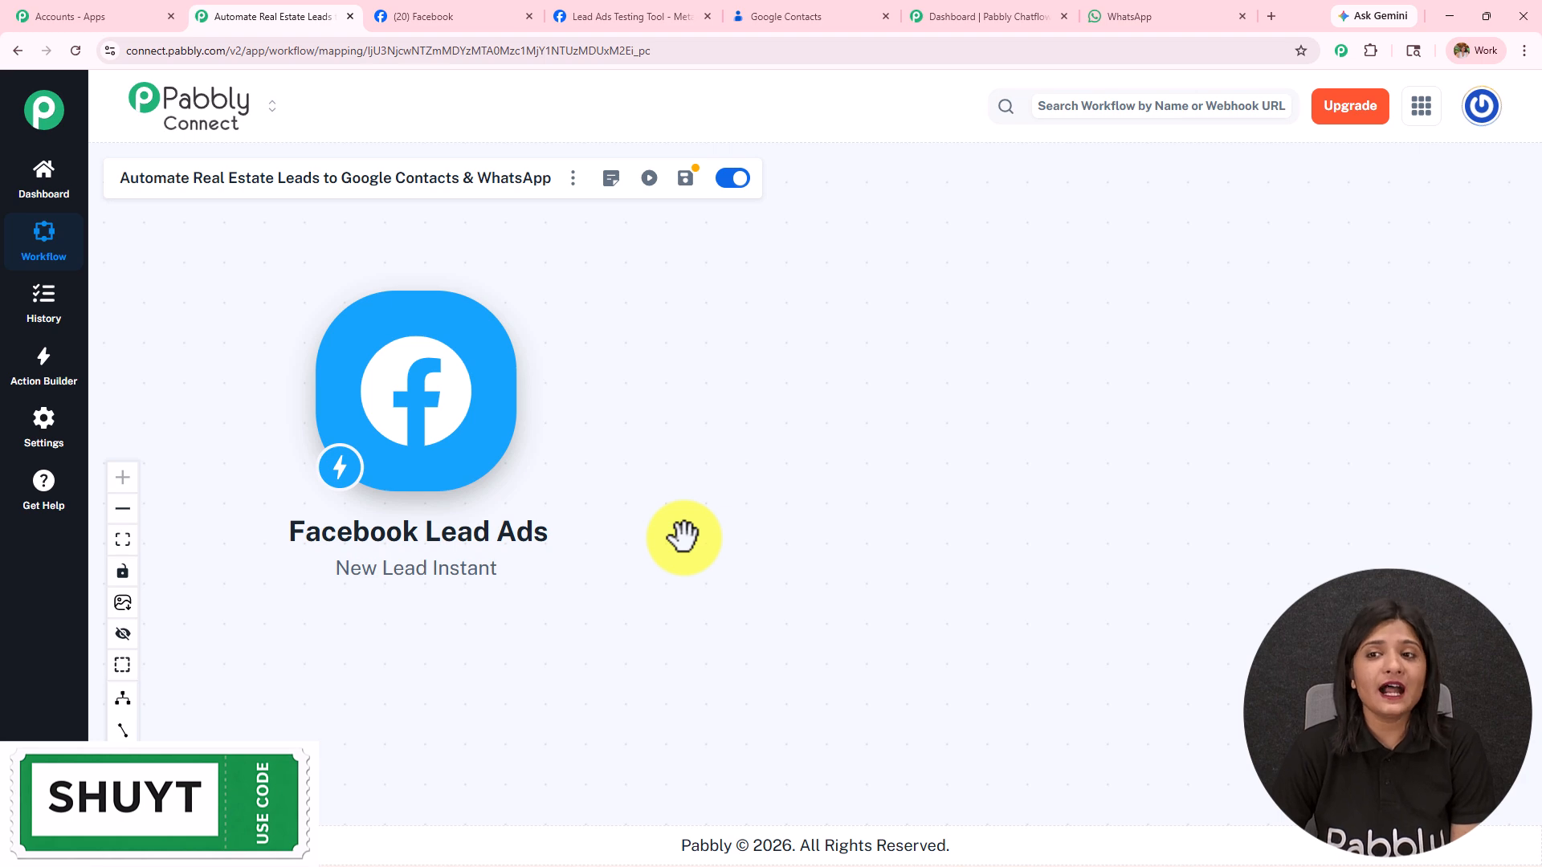
Step: Add a Google Contacts action with the Create Contact event after the trigger
left_click(774, 16)
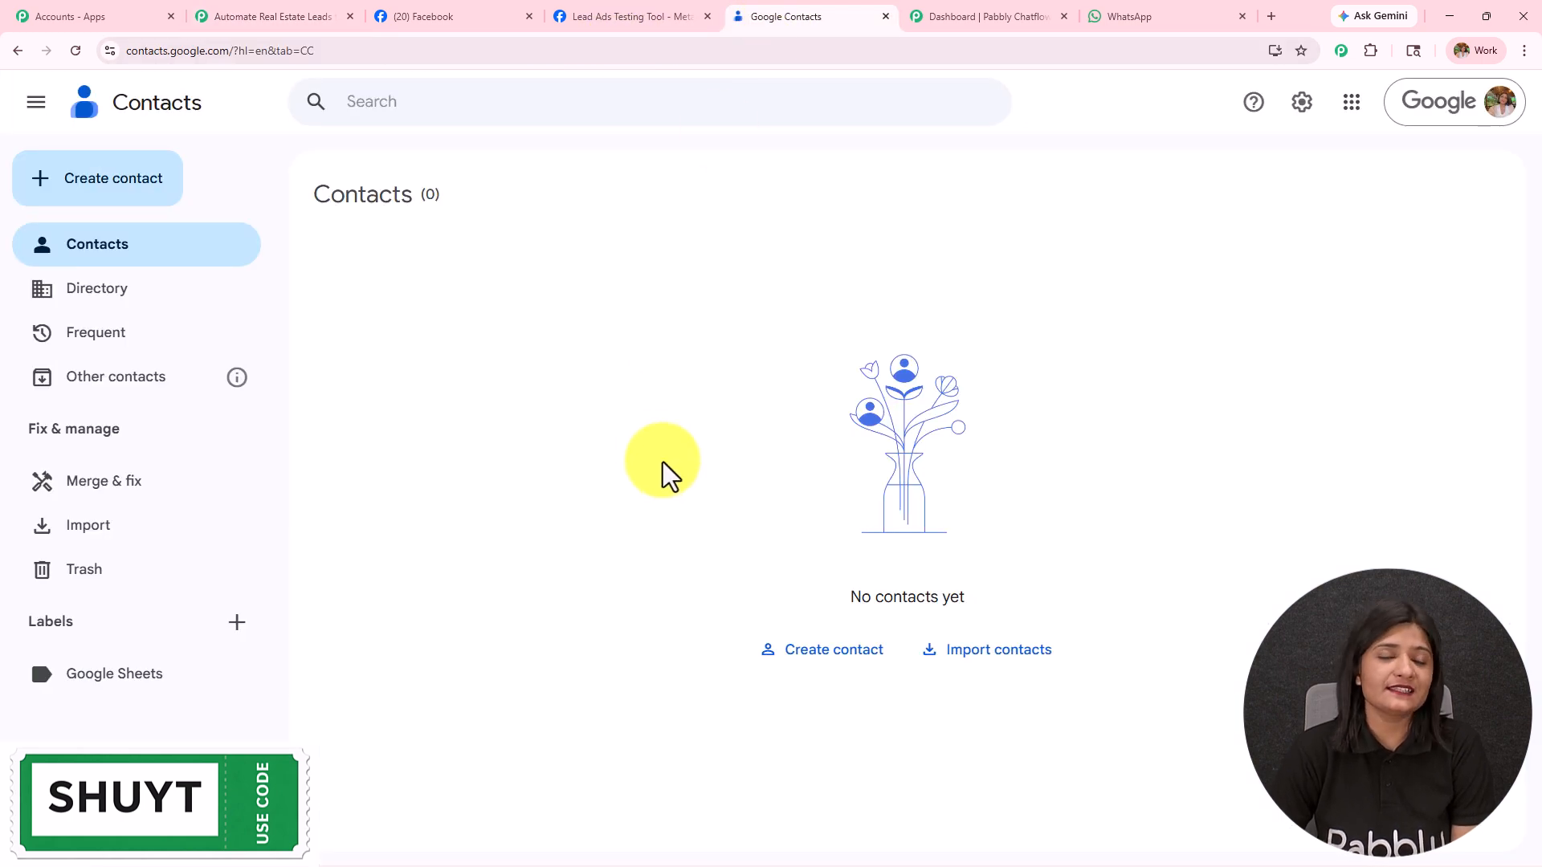
left_click(312, 13)
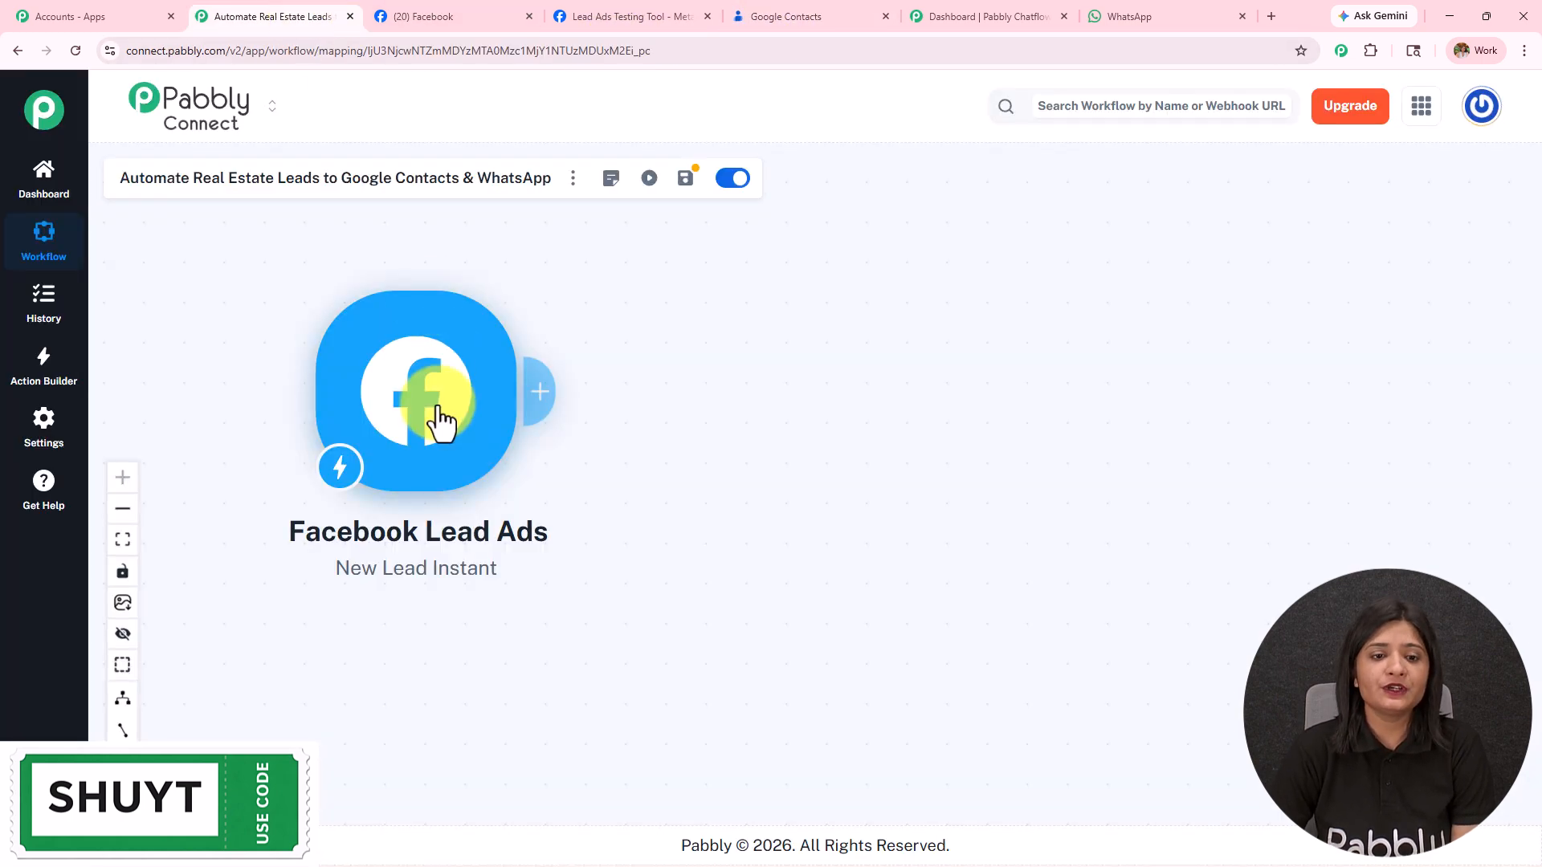
left_click(542, 398)
left_click(887, 207)
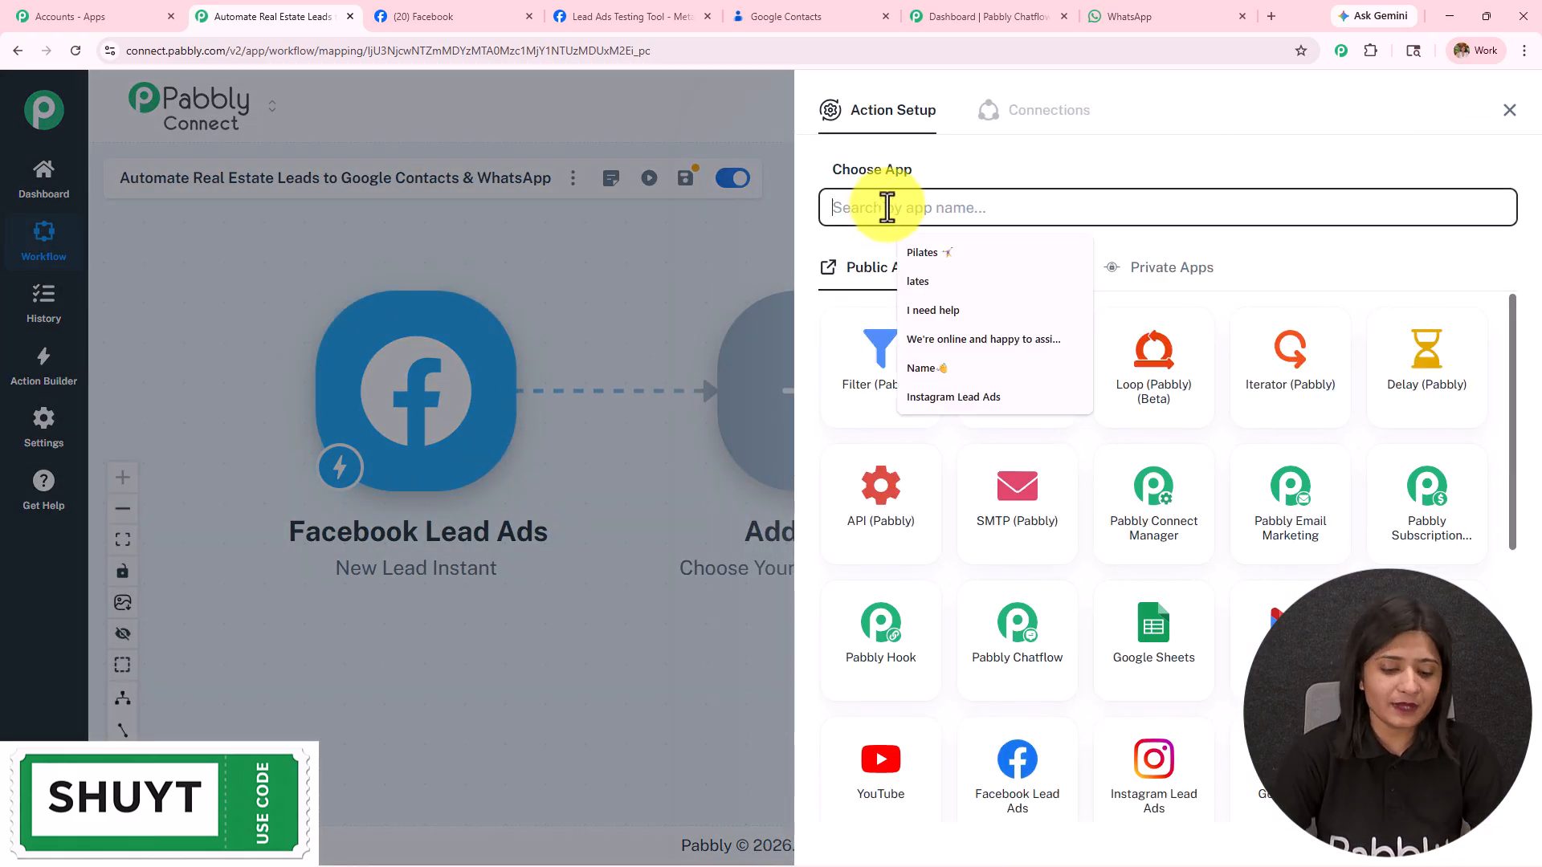
type("Google co")
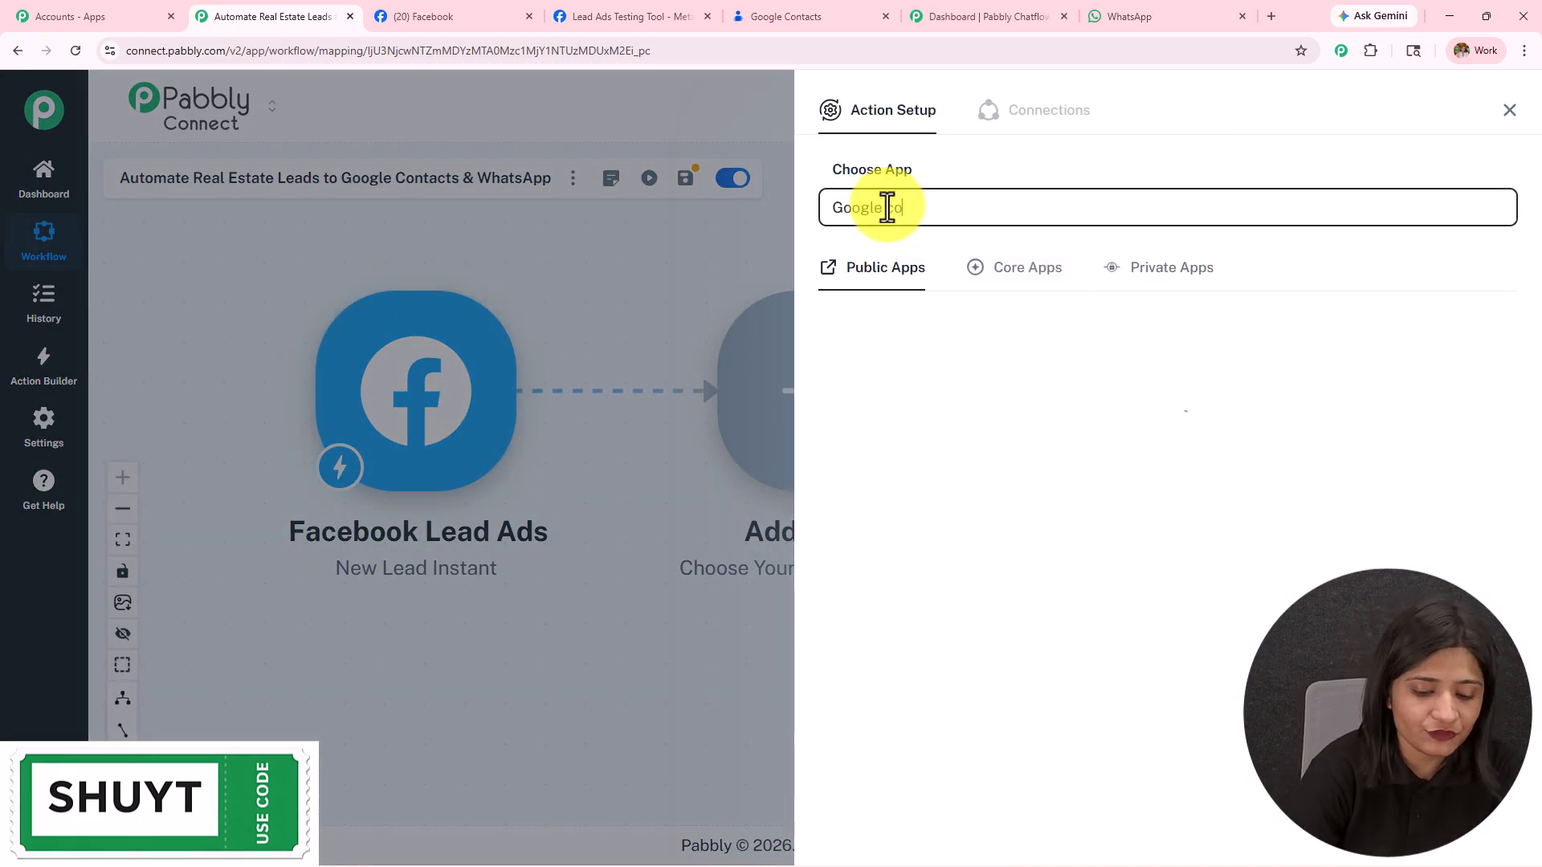
type("ntacts")
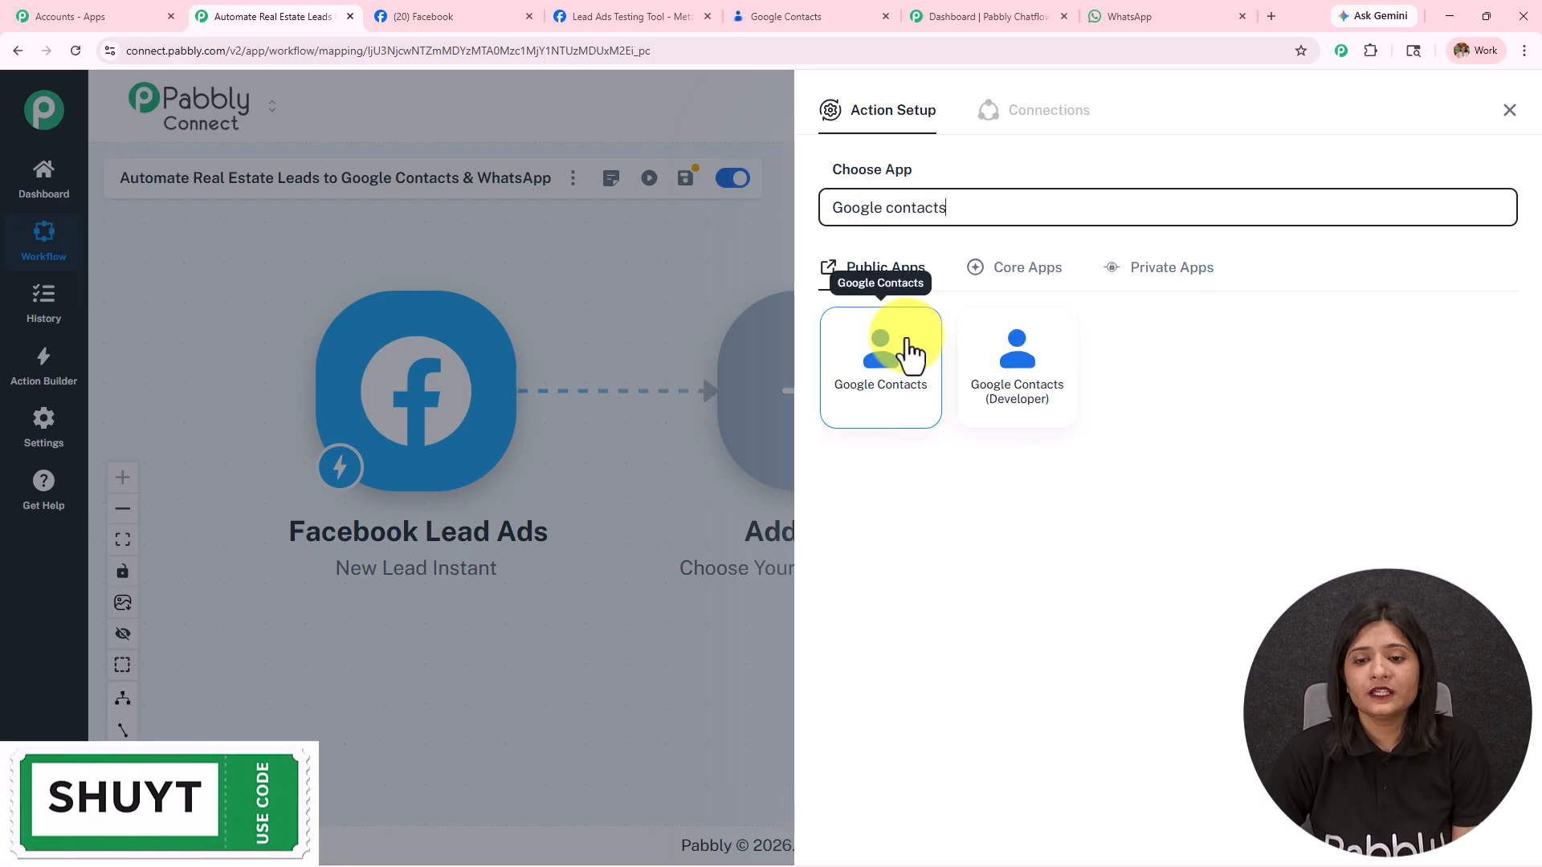
left_click(903, 347)
left_click(903, 279)
left_click(911, 356)
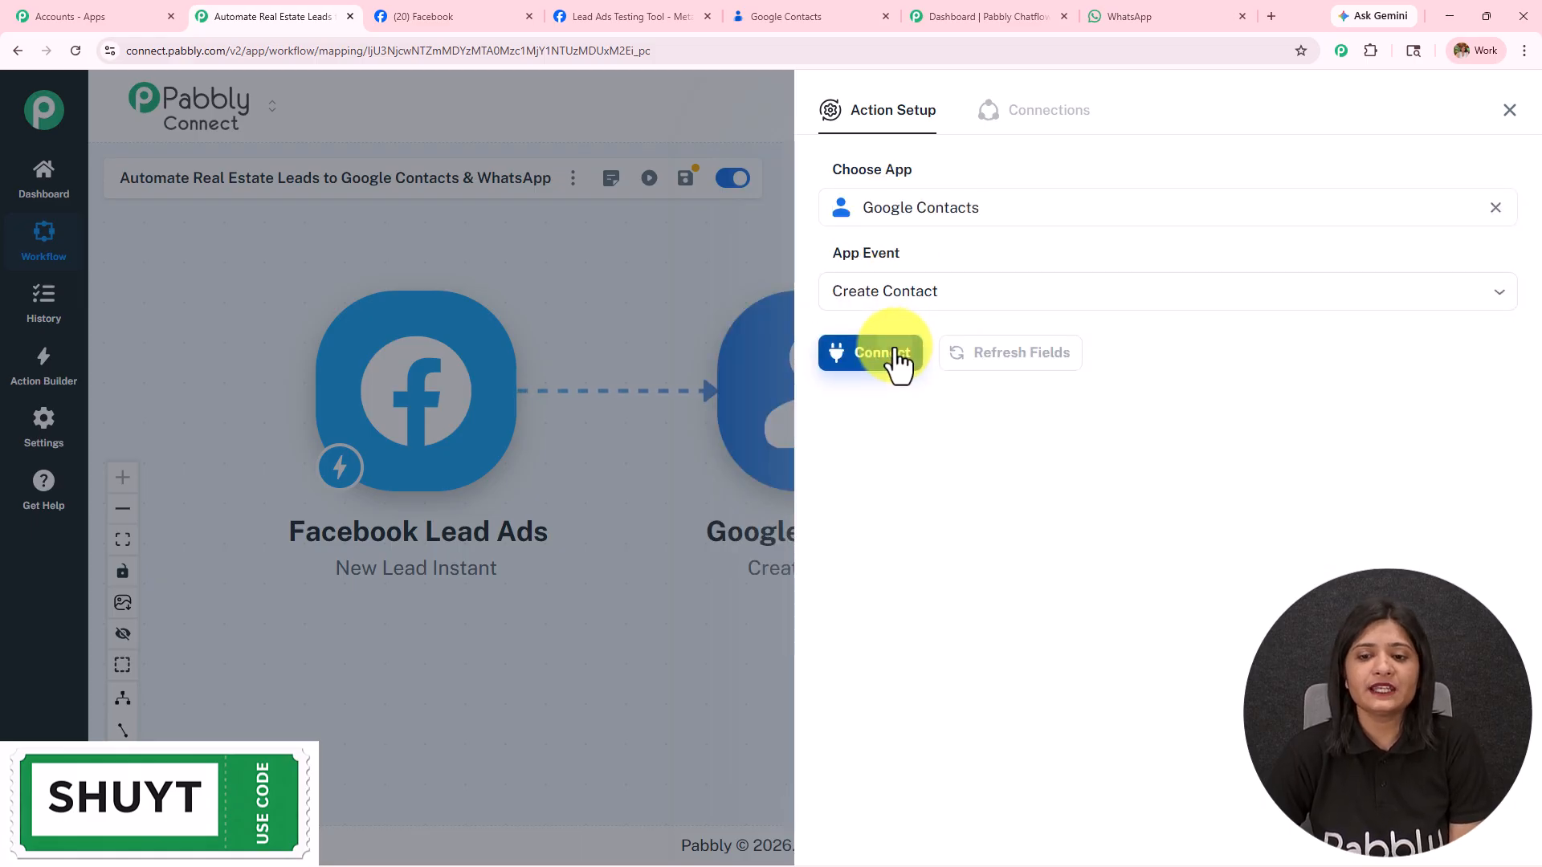
Step: Connect a new Google account and grant Pabbly access to Google Contacts
left_click(900, 359)
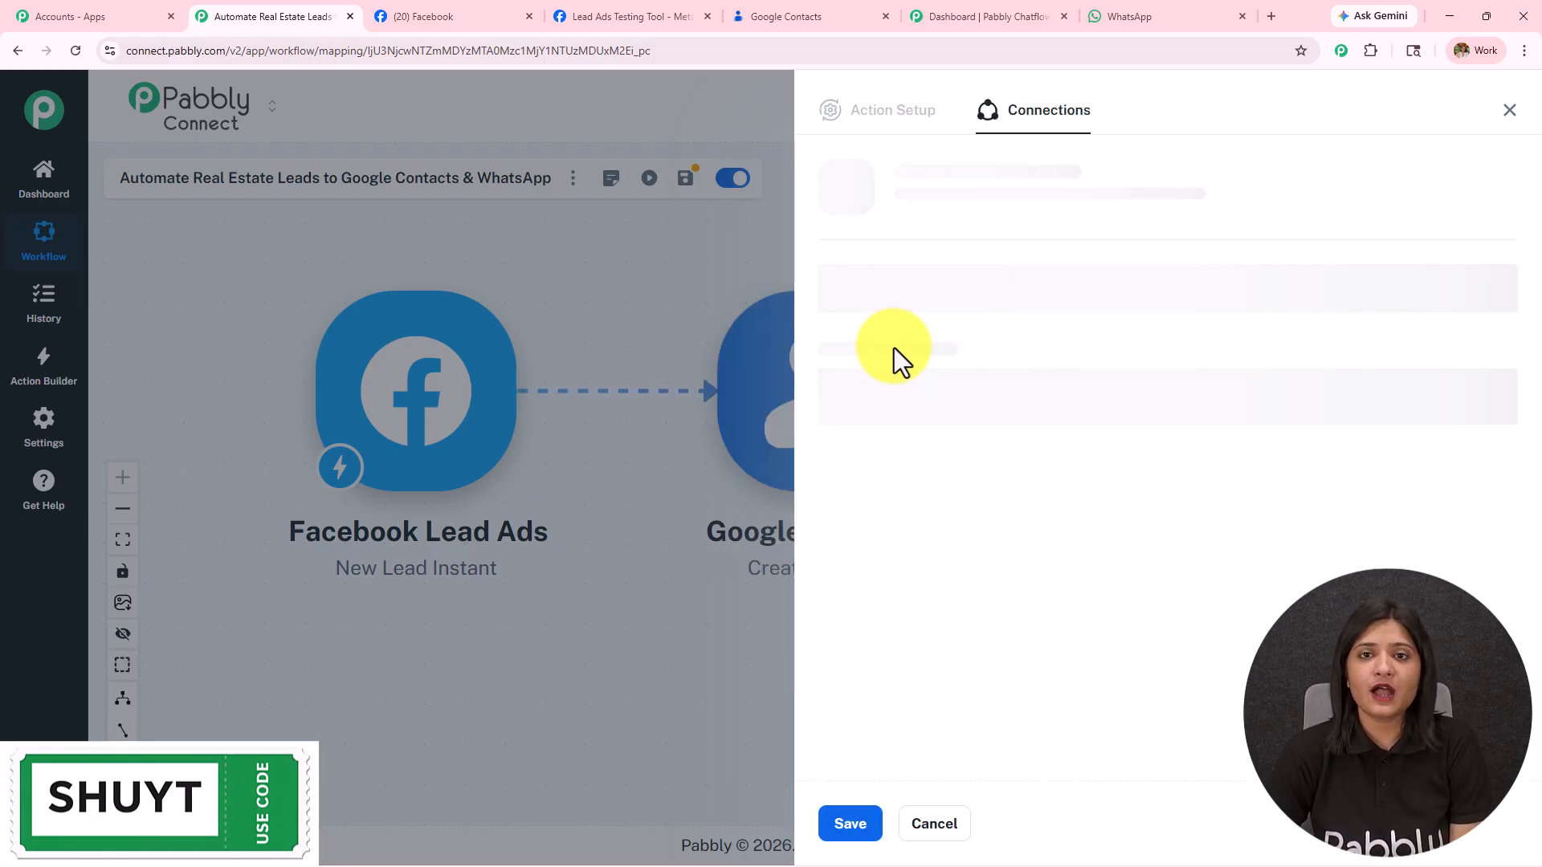
left_click(870, 265)
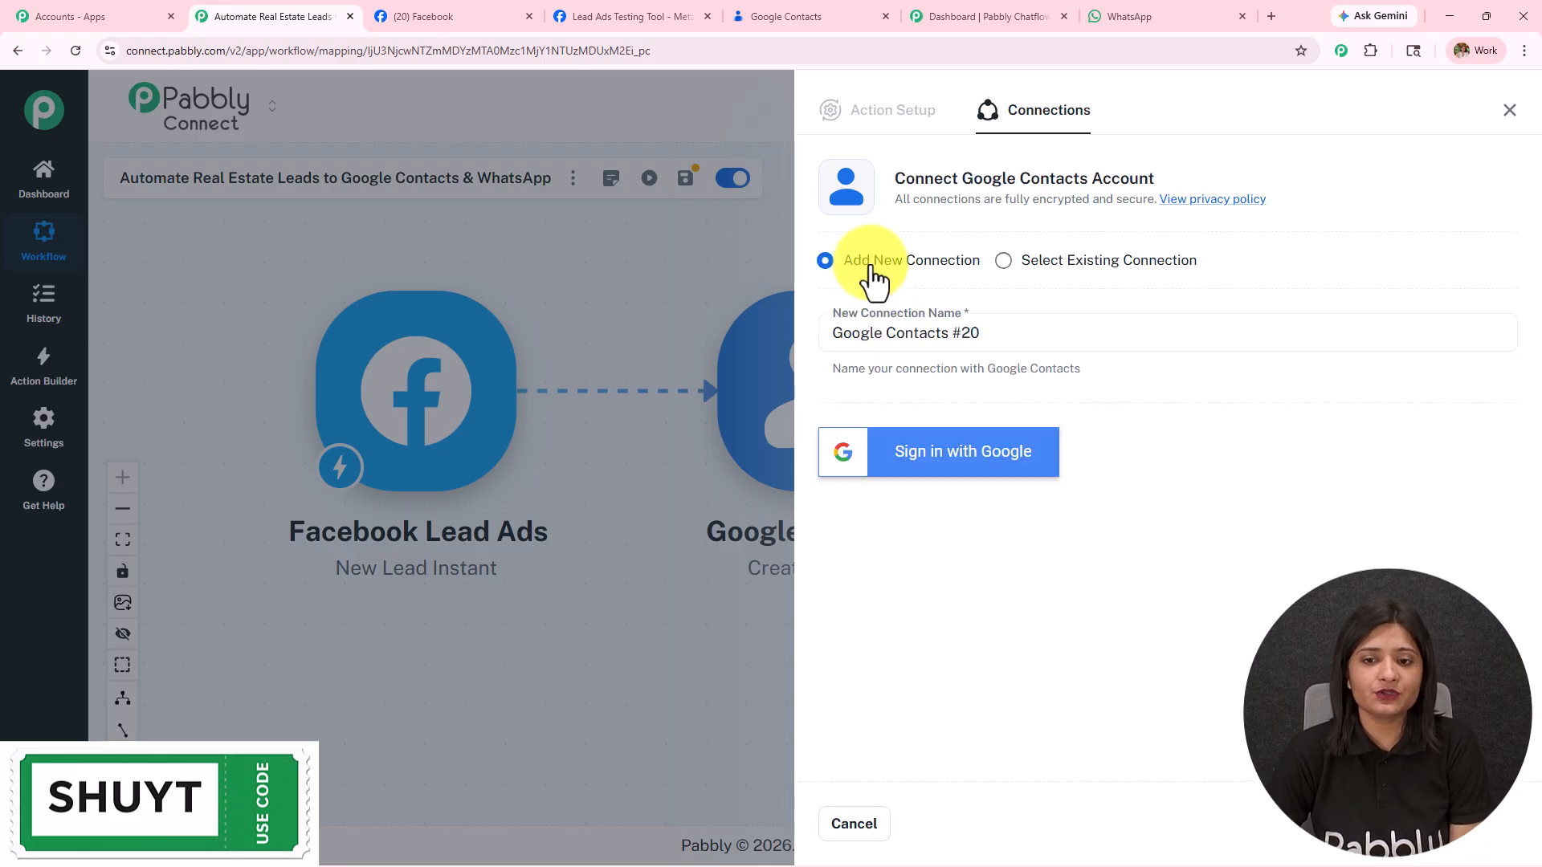
left_click(929, 456)
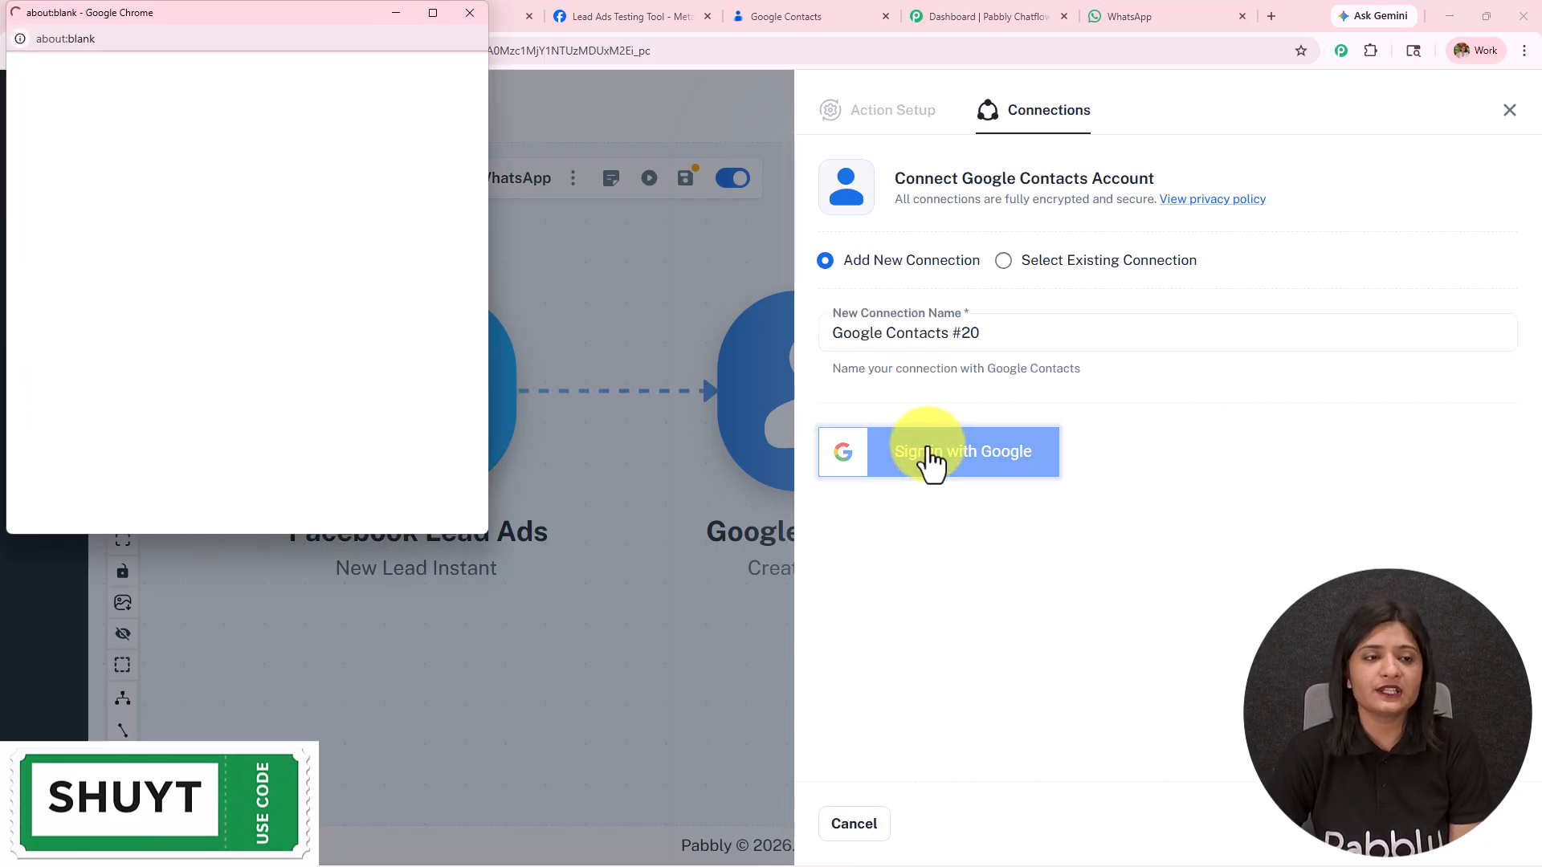
left_click(259, 345)
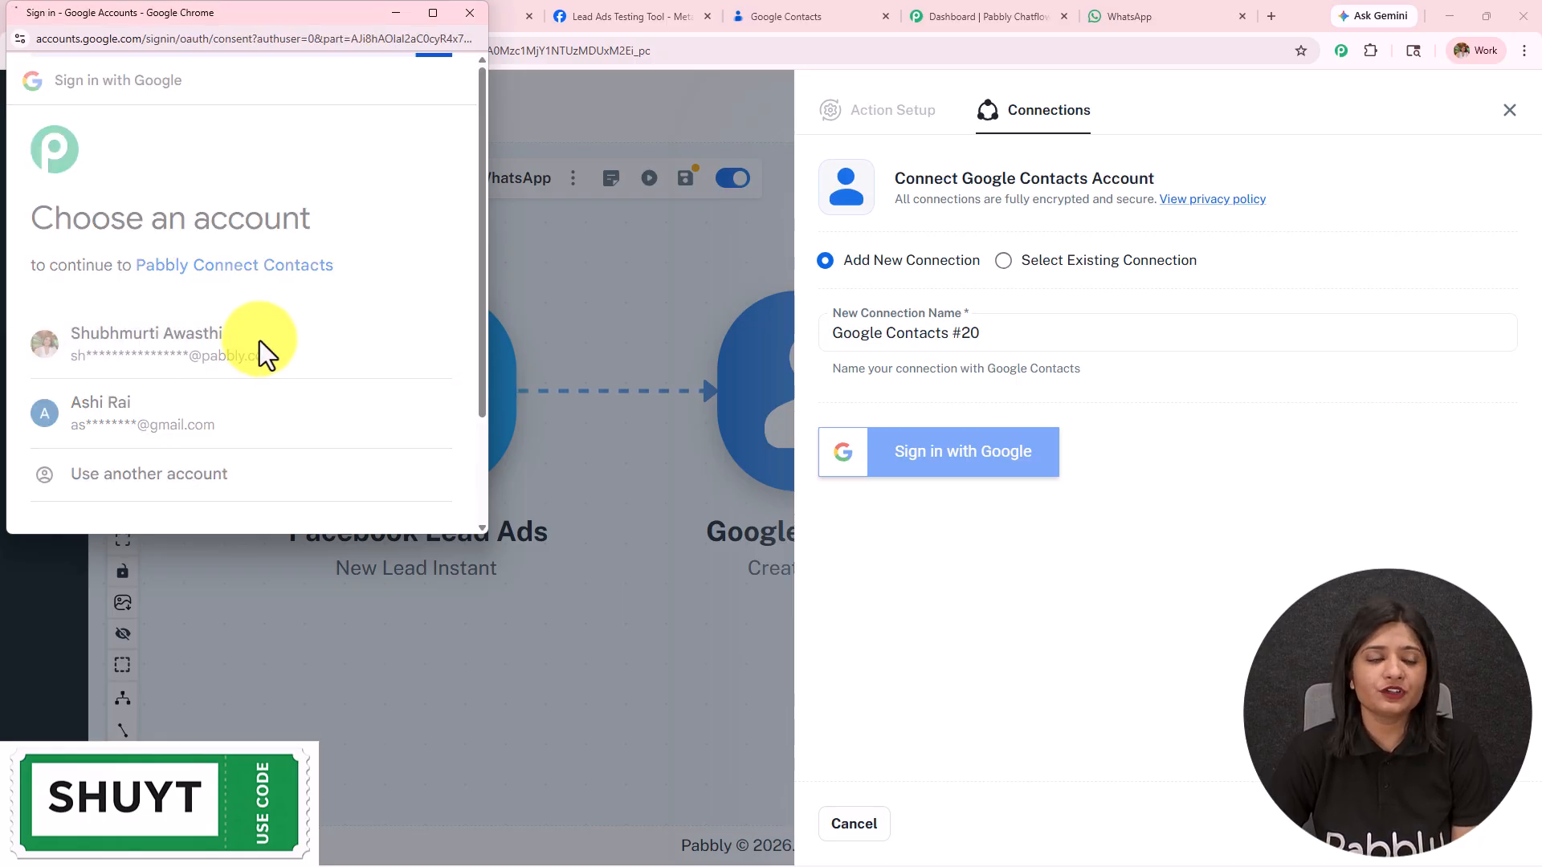
scroll(258, 345, "down", 5)
left_click(326, 449)
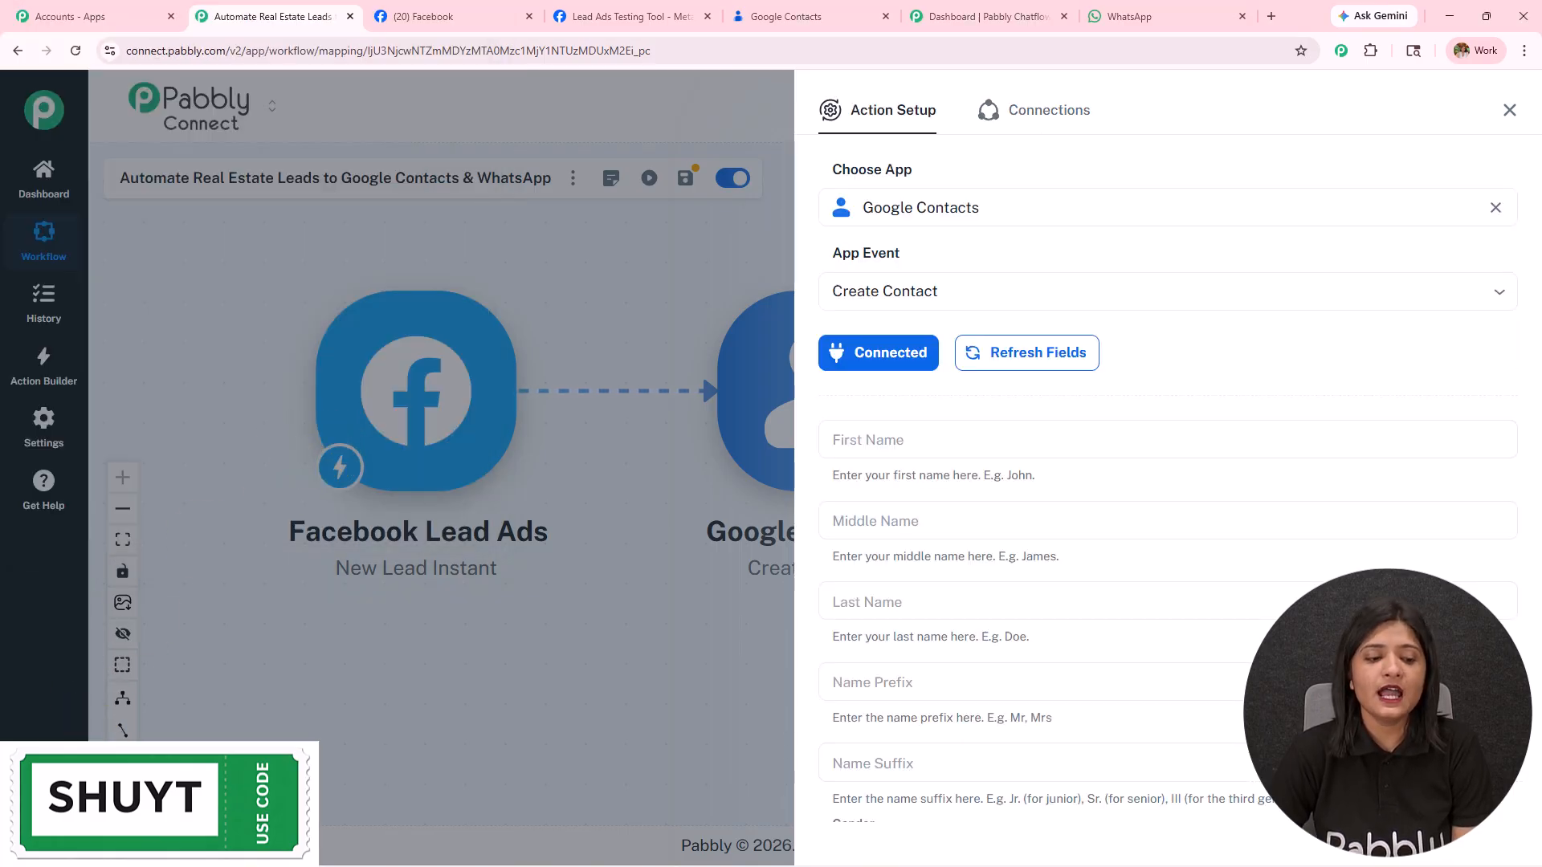
Step: Map the Facebook lead's first_name (New) into the contact's First Name field
scroll(1032, 573, "down", 20)
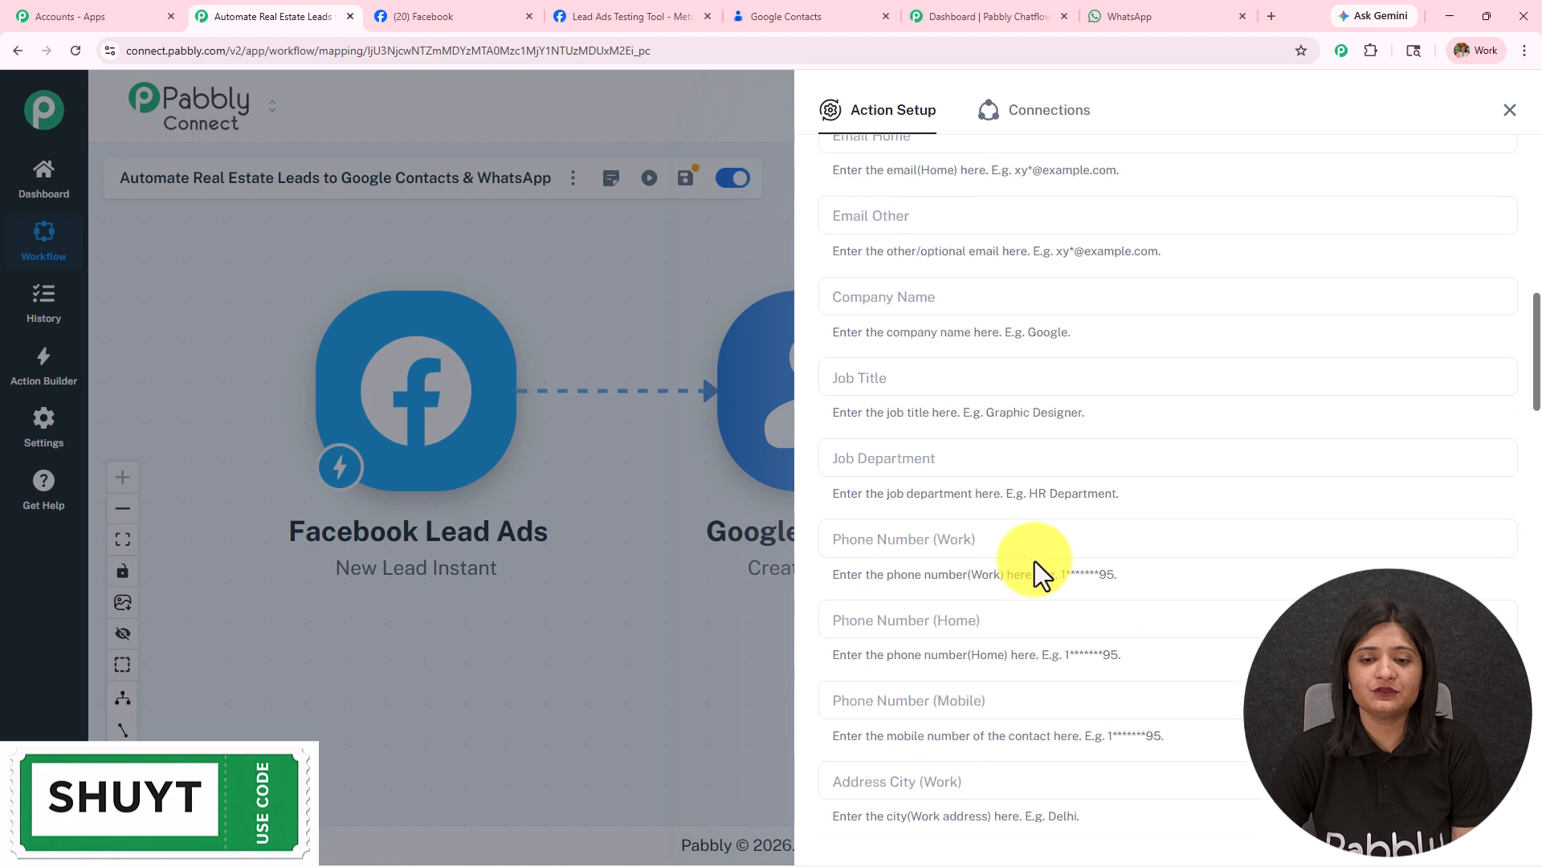
scroll(1033, 568, "down", 15)
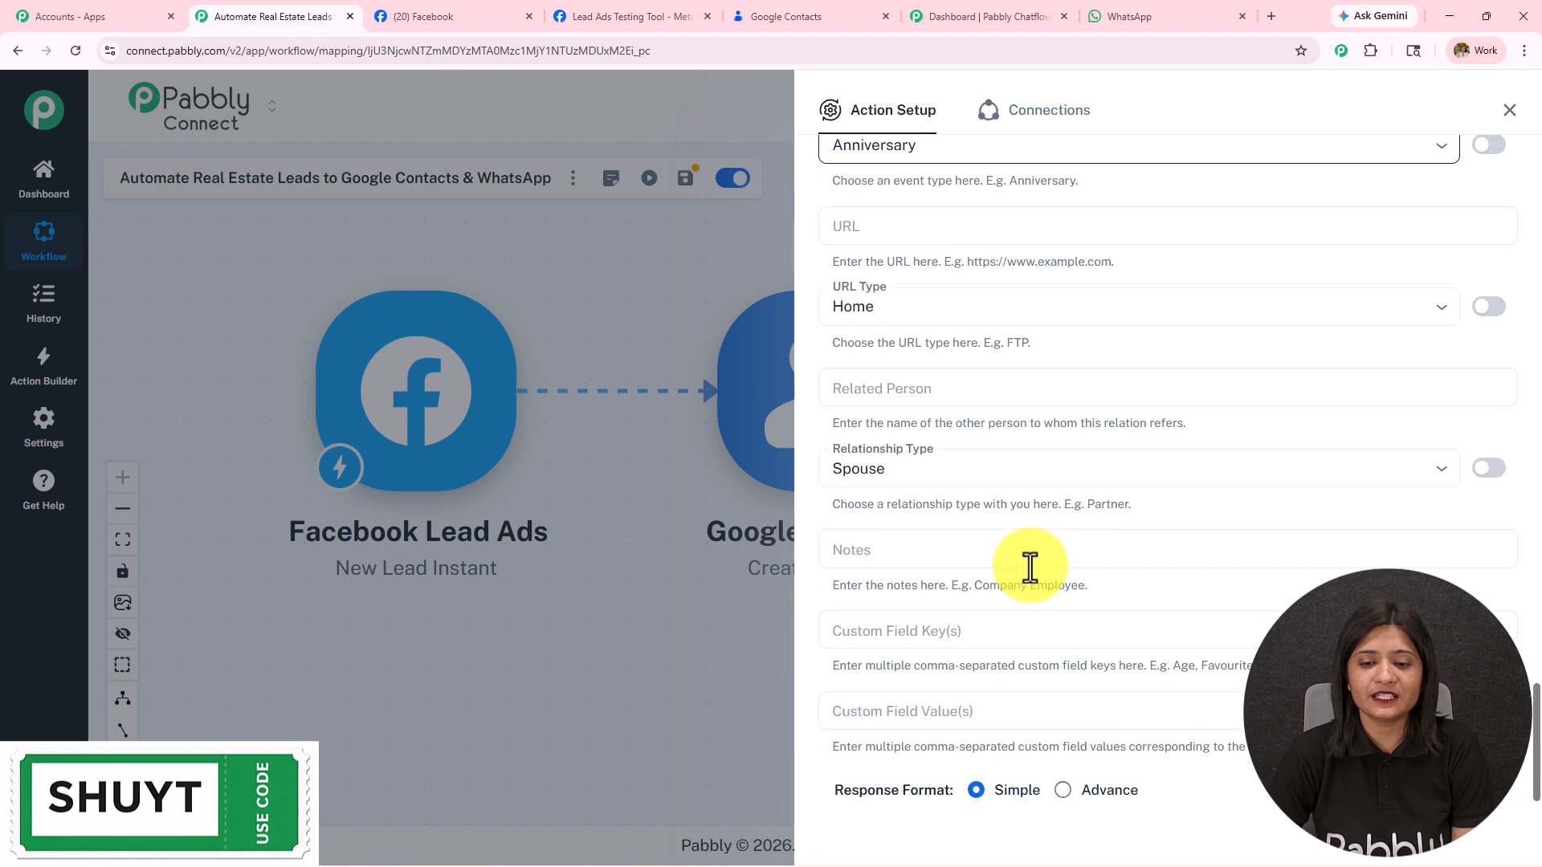
scroll(1029, 567, "up", 7)
scroll(1025, 557, "up", 20)
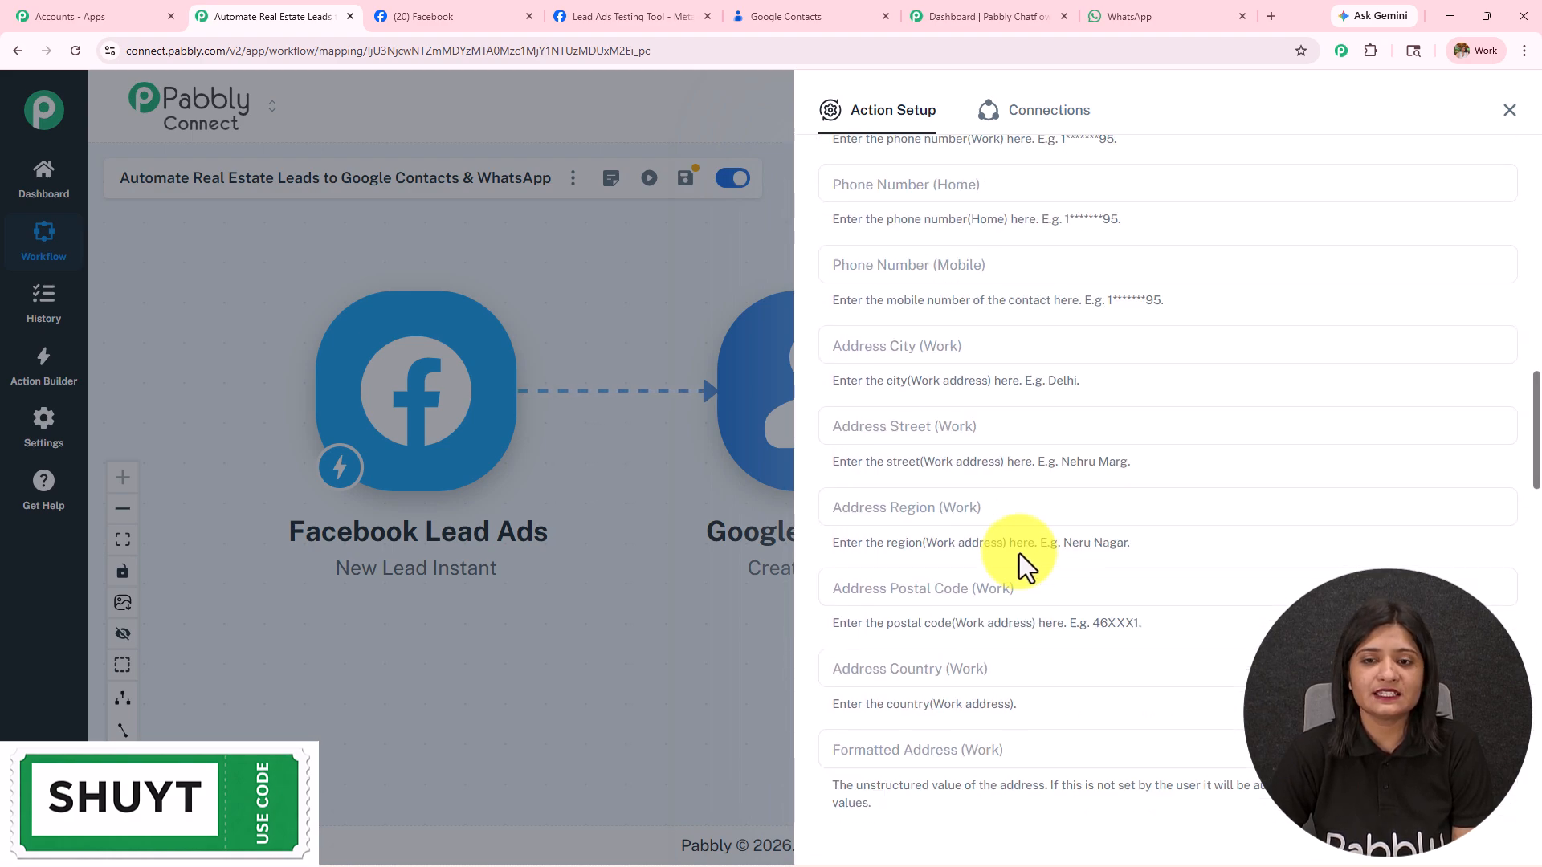
scroll(1016, 550, "up", 6)
scroll(1010, 543, "down", 4)
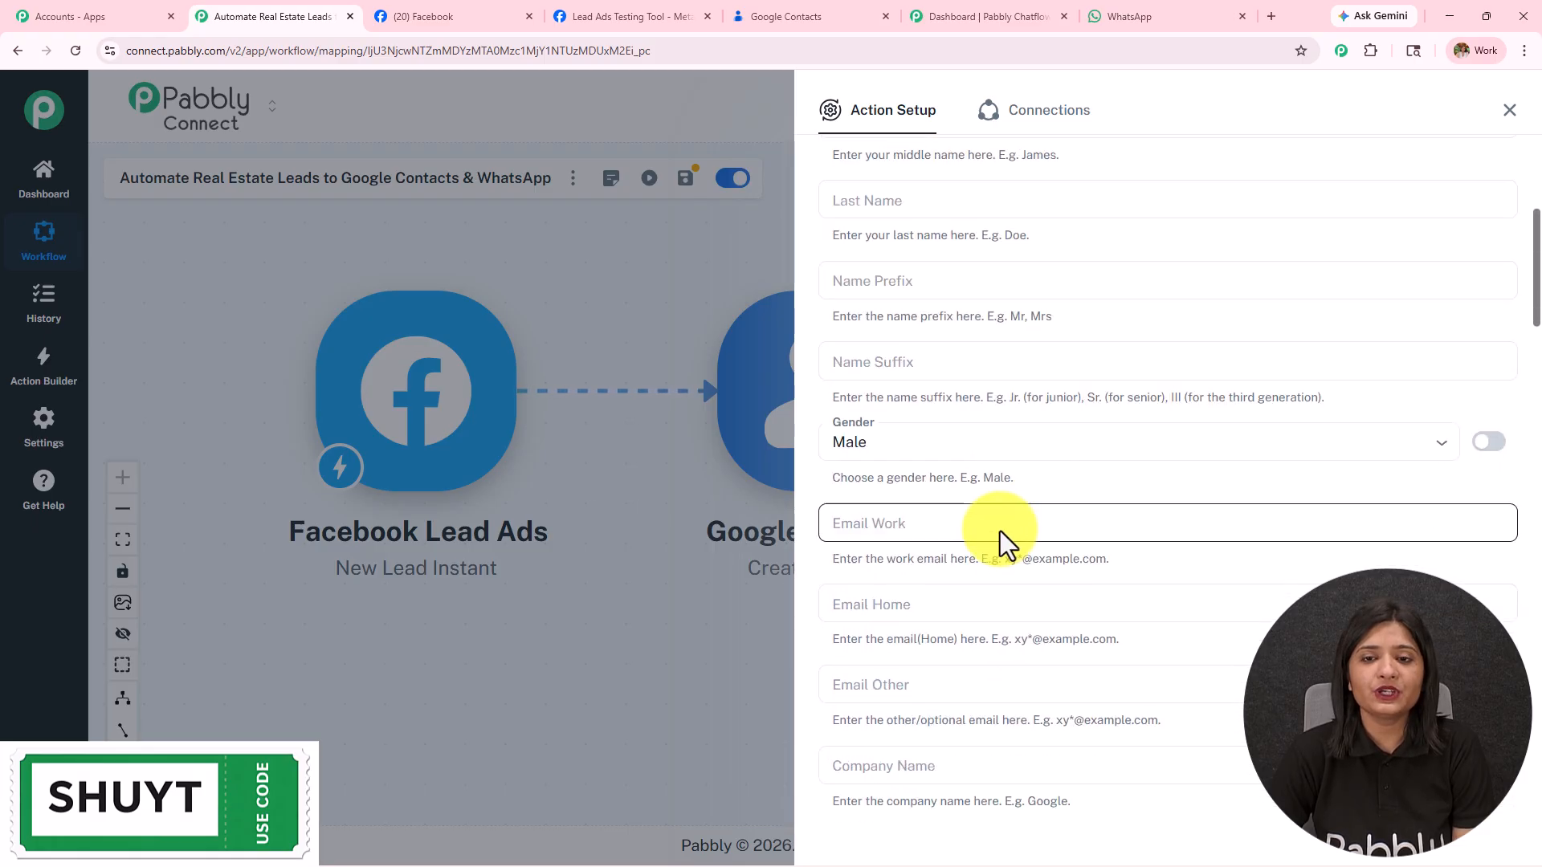
scroll(972, 482, "up", 4)
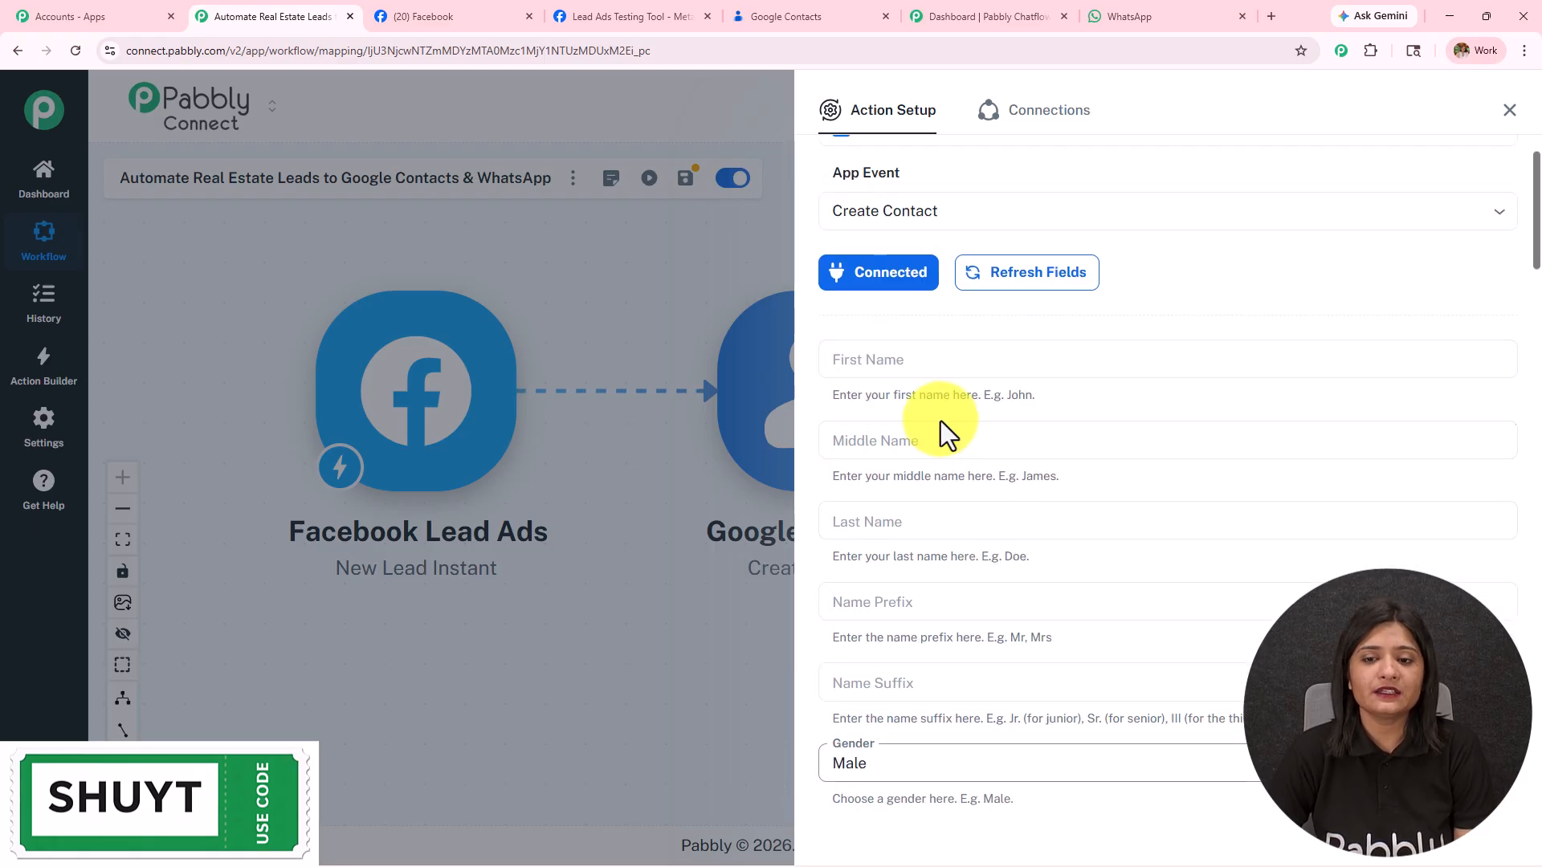
left_click(913, 370)
type("s")
key("BackSpace")
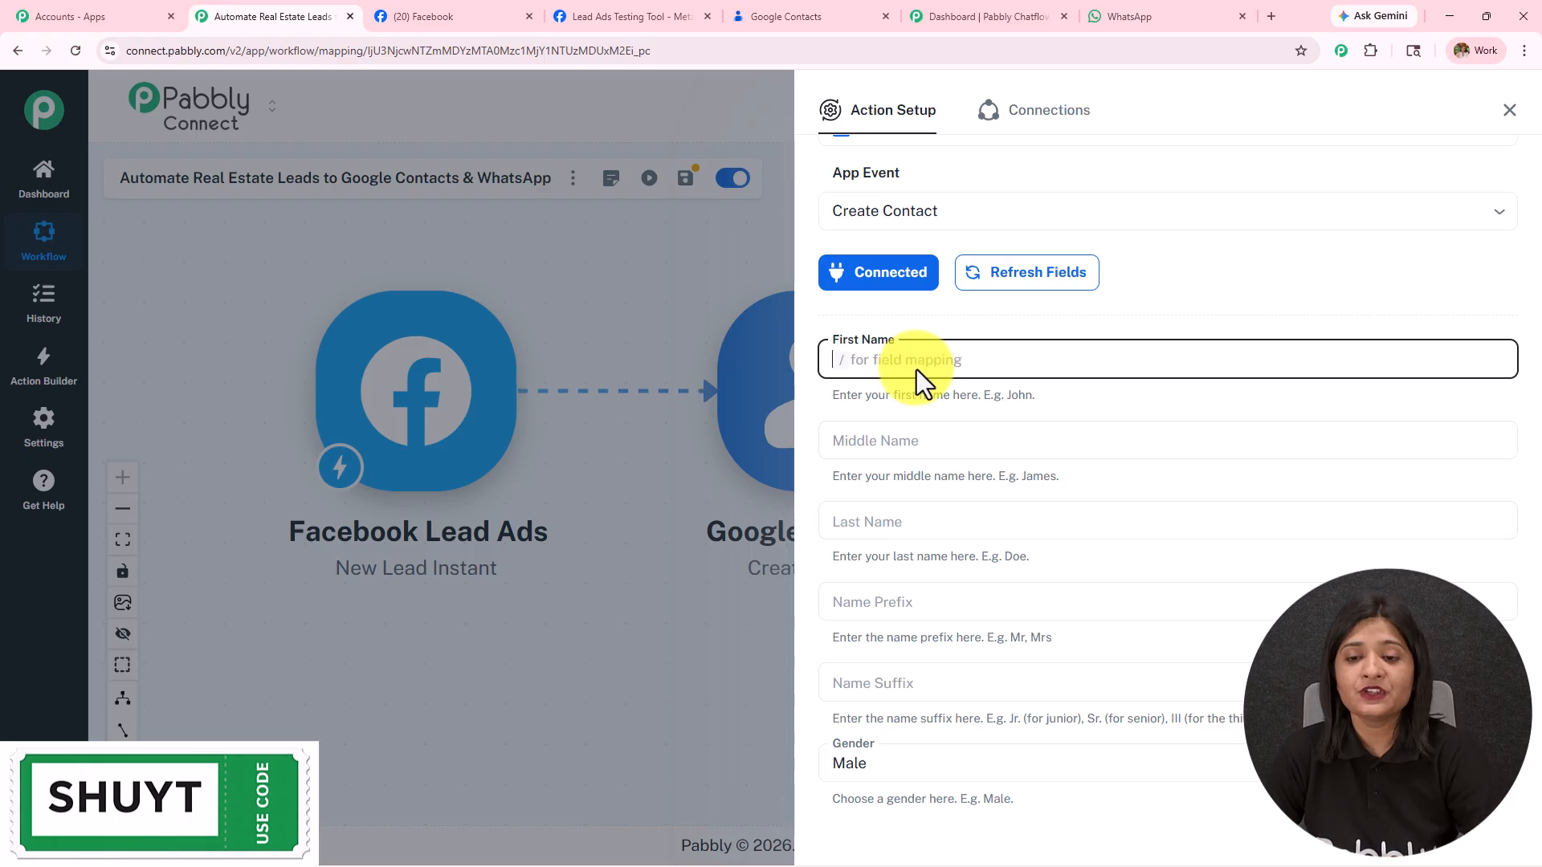
type("/")
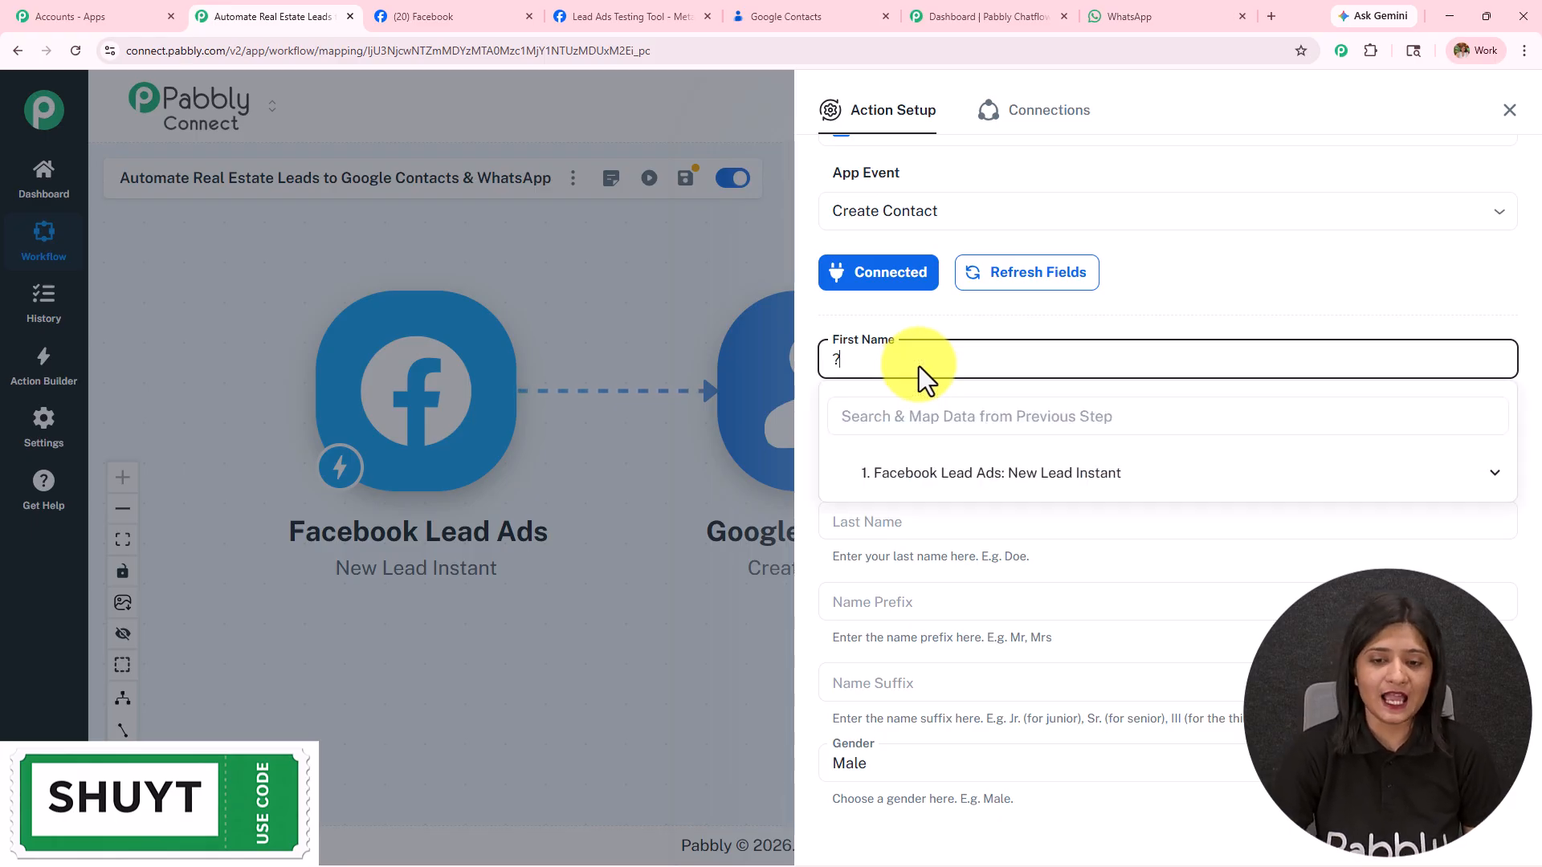
key("BackSpace")
type("/")
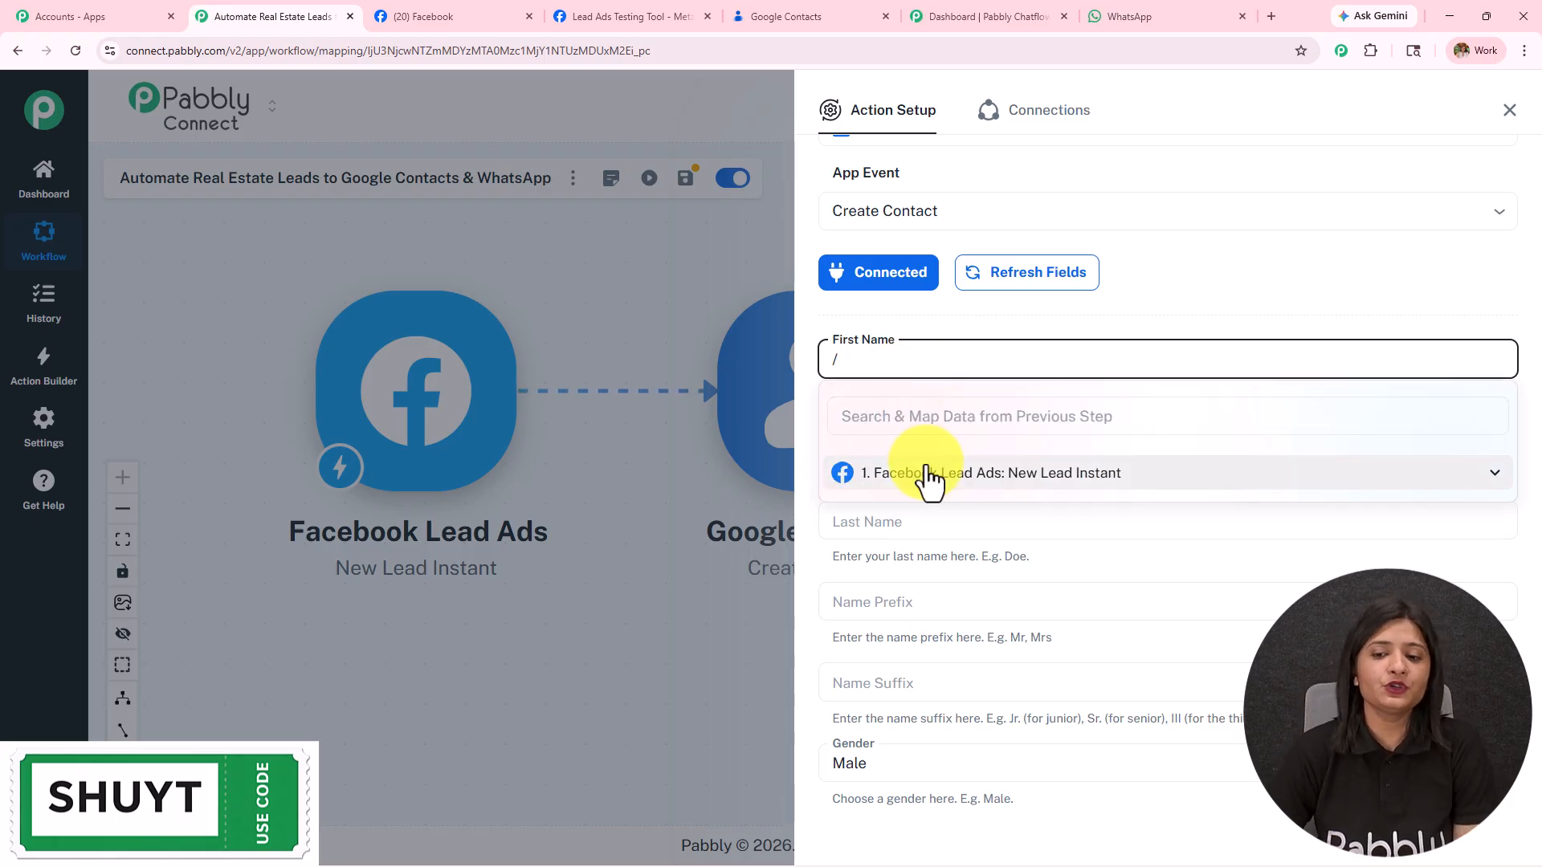
left_click(923, 474)
left_click(909, 511)
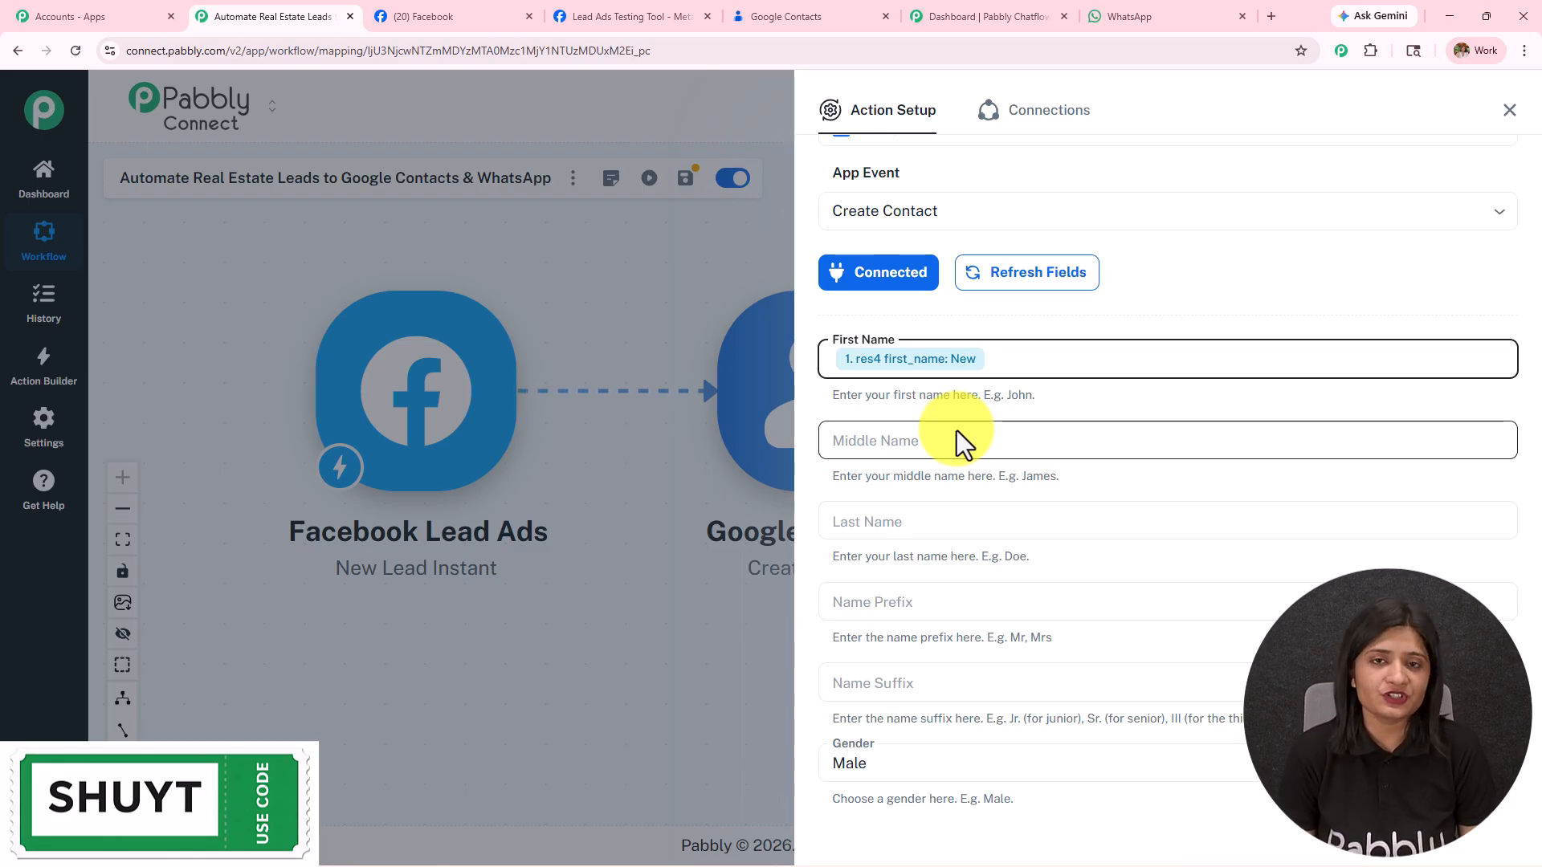
Step: Map the lead's last_name into the contact's Last Name field
left_click(949, 516)
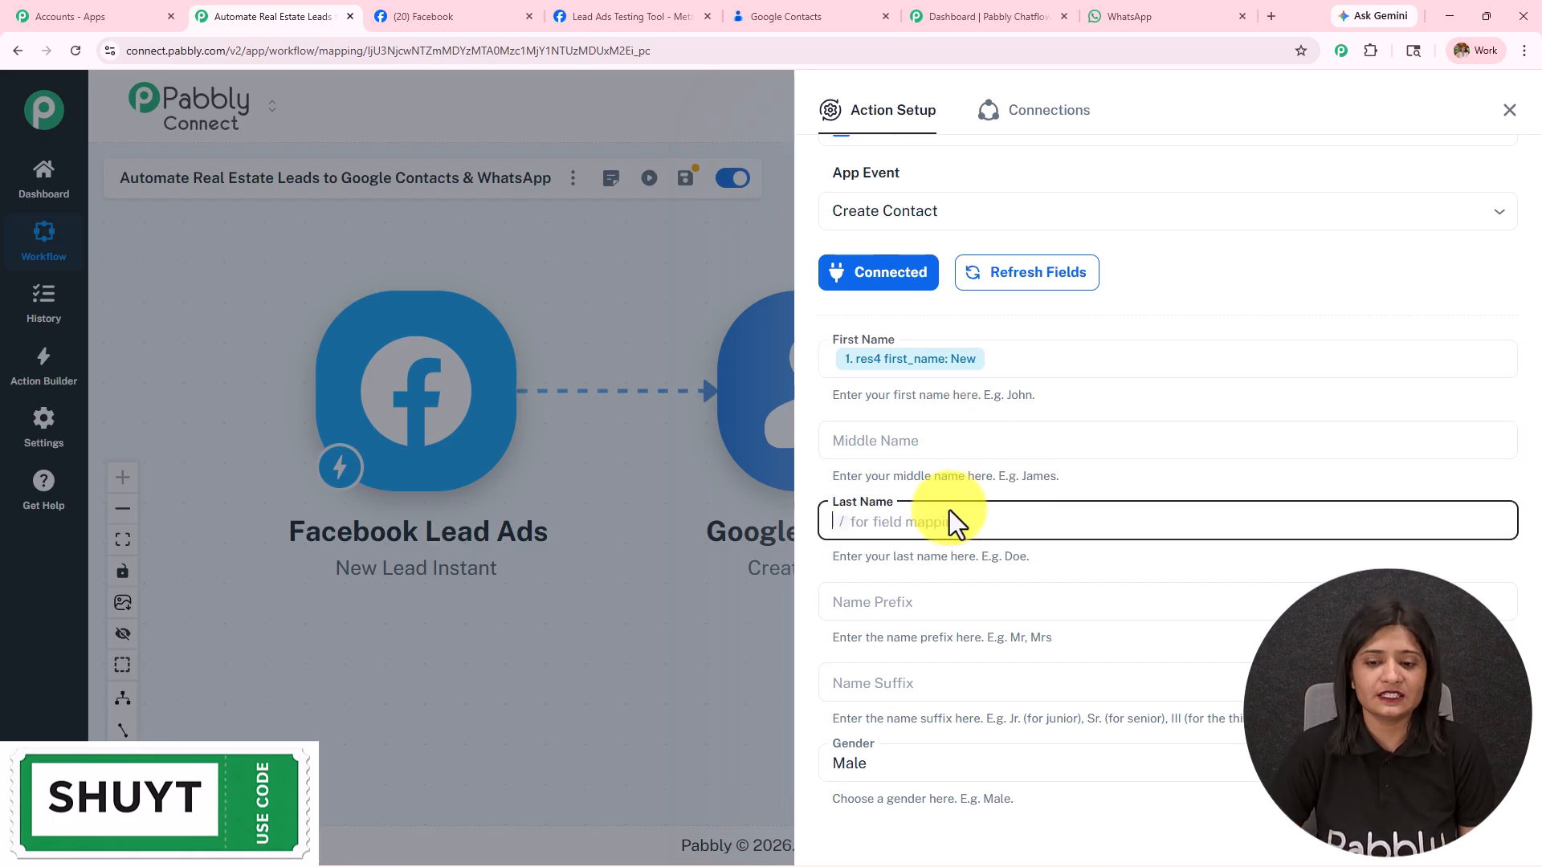
type("/")
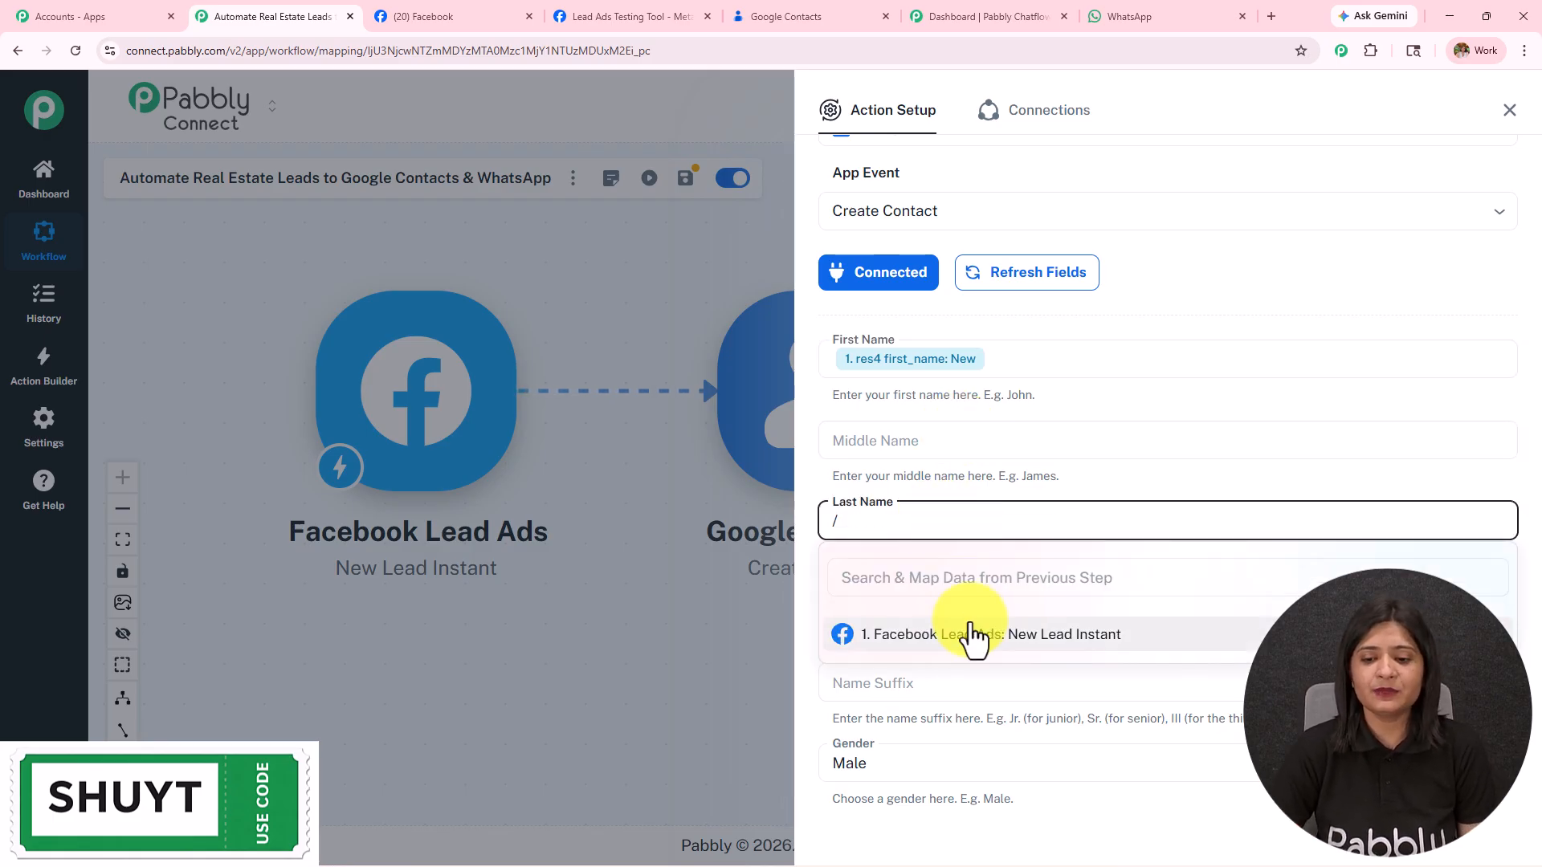
left_click(974, 634)
left_click(984, 707)
Step: Switch Gender to a custom value and delete the default 'male', leaving it blank
scroll(968, 466, "down", 3)
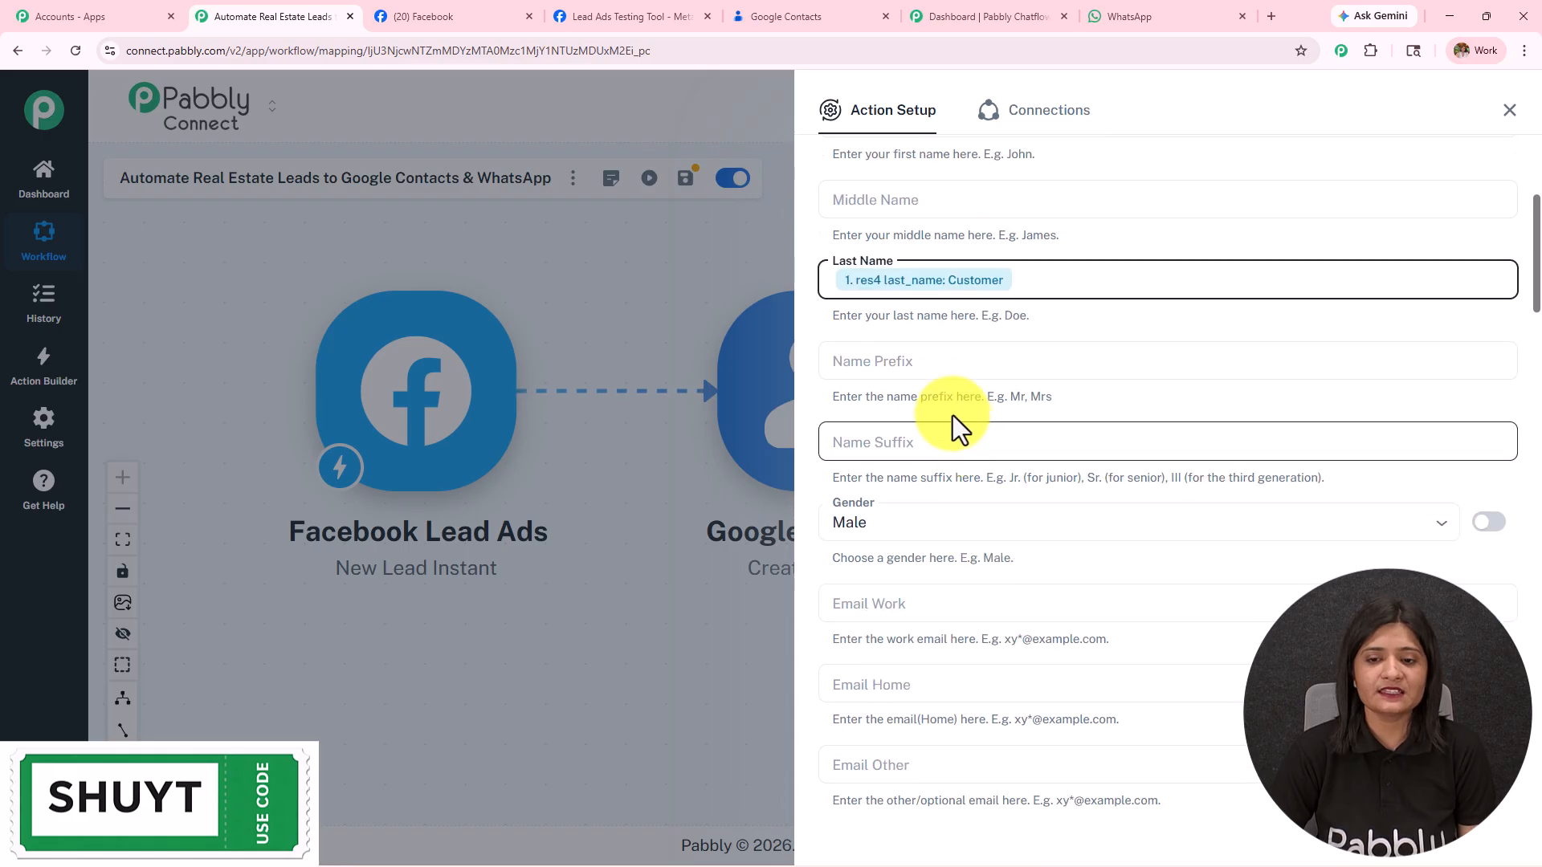
scroll(920, 414, "down", 2)
left_click(902, 365)
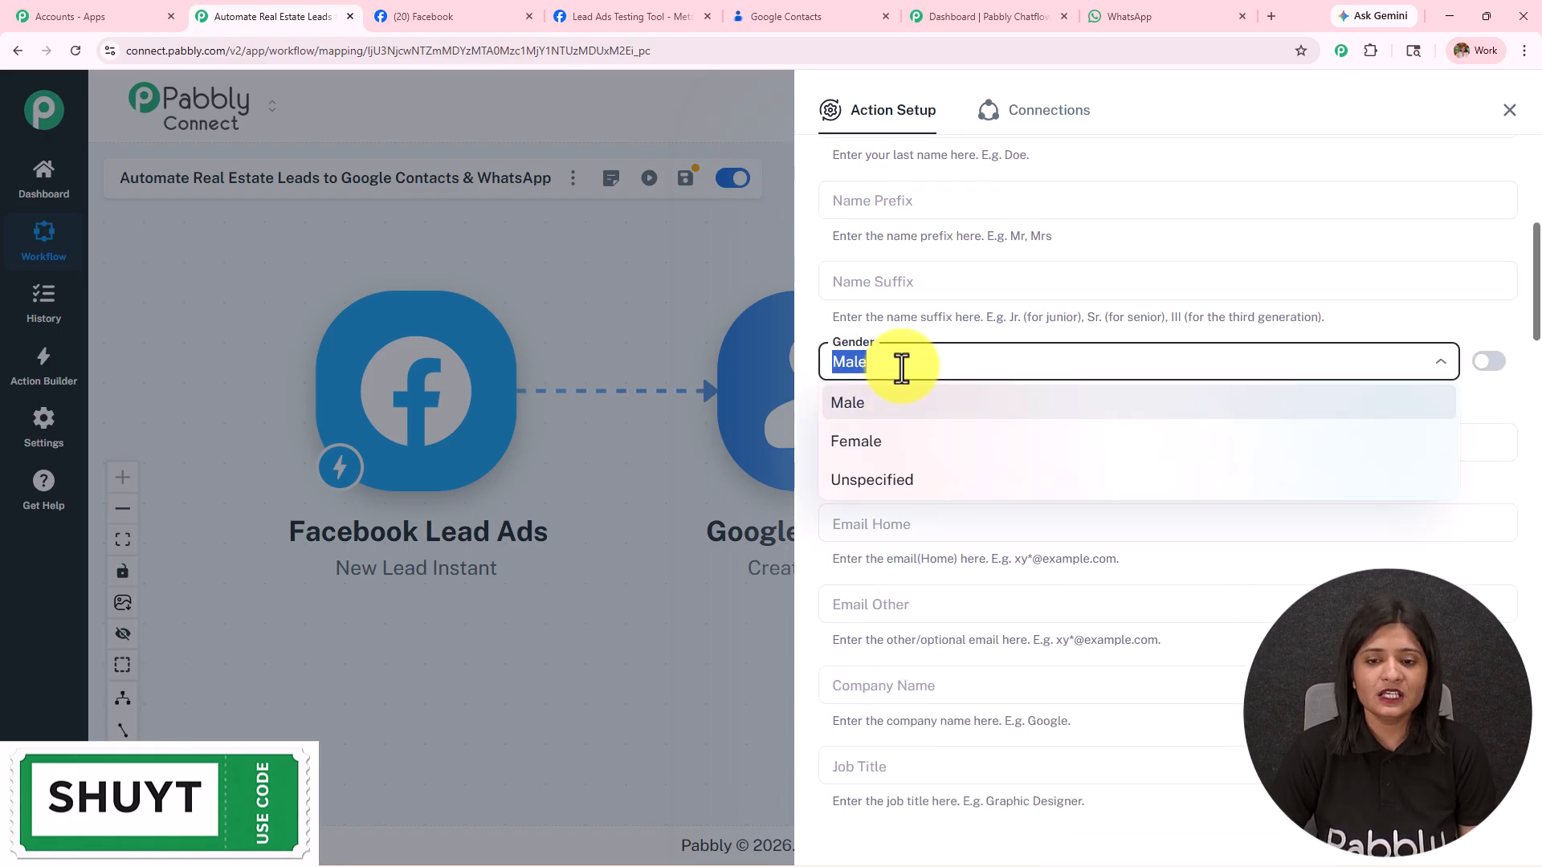
left_click(1491, 363)
left_click_drag(942, 373, 770, 354)
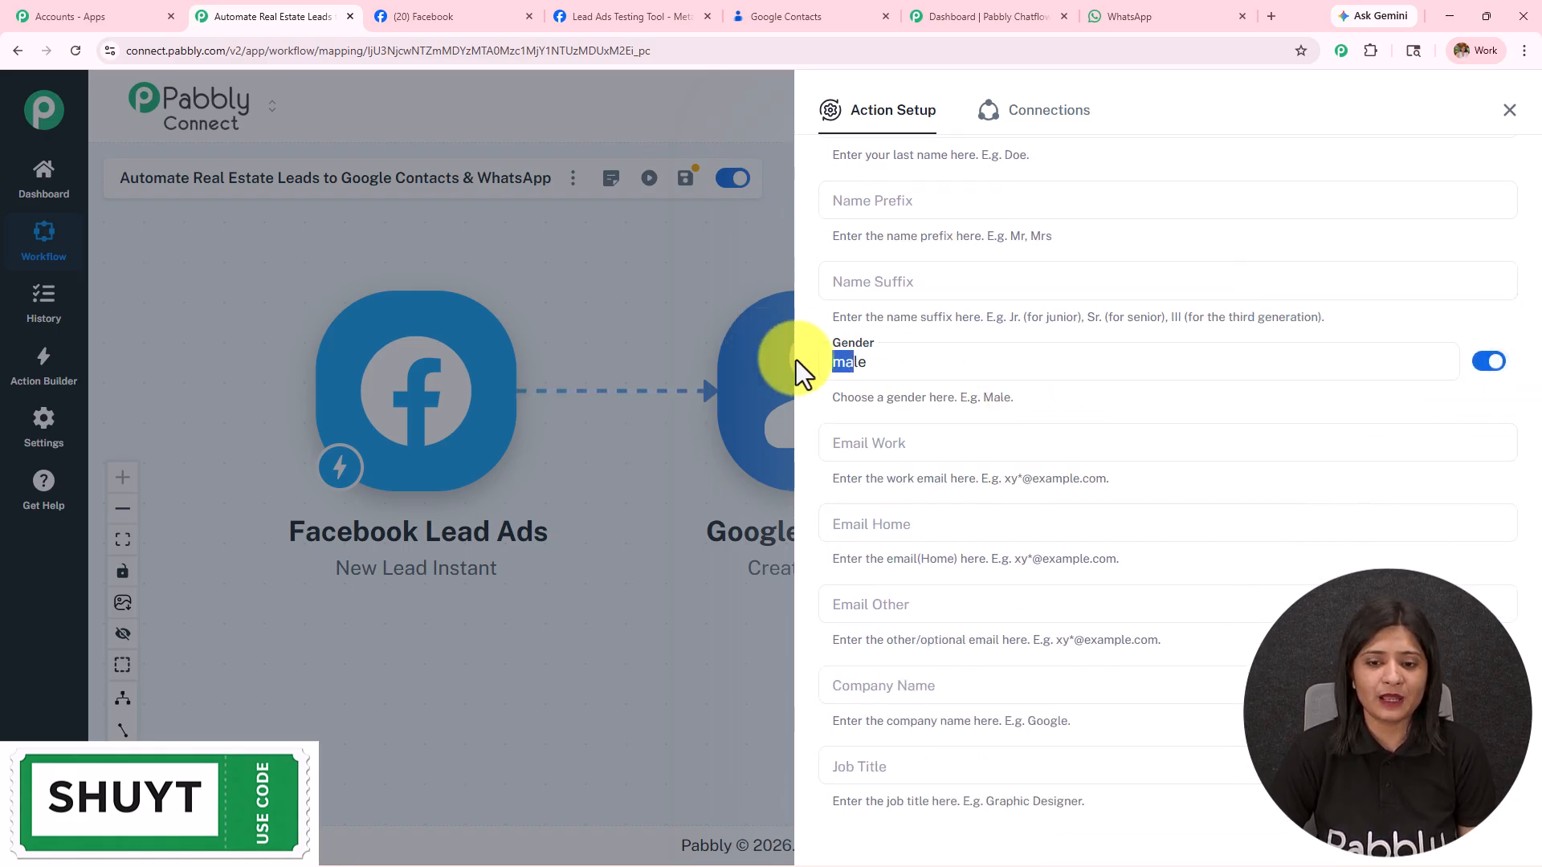
key("BackSpace")
Step: Map the lead's email into Email Work and phone_number into Phone Number (Work)
scroll(1024, 400, "down", 3)
left_click(899, 201)
type("/")
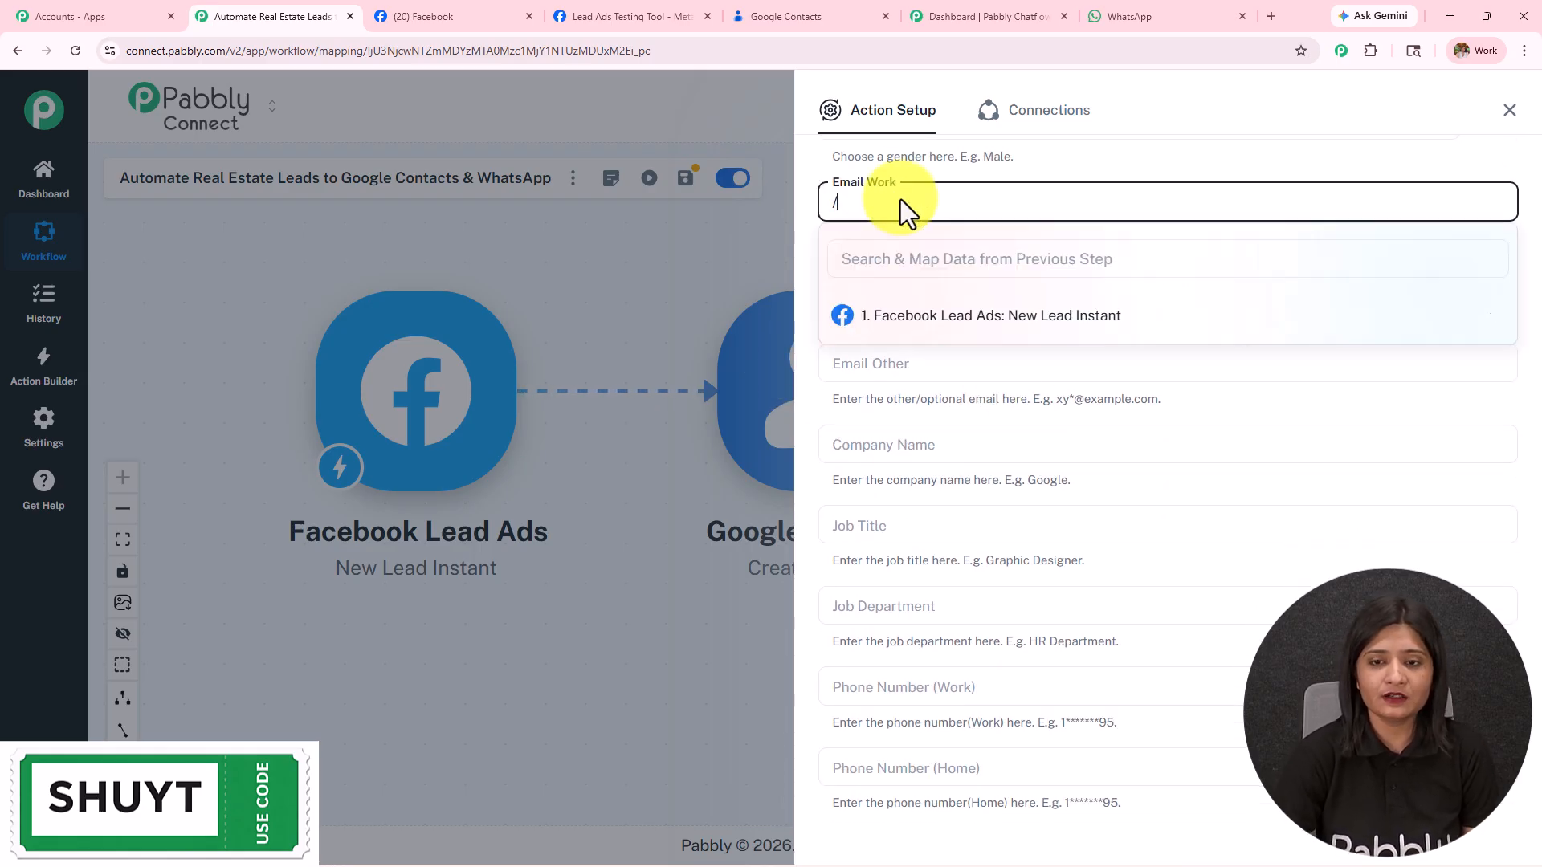
left_click(944, 317)
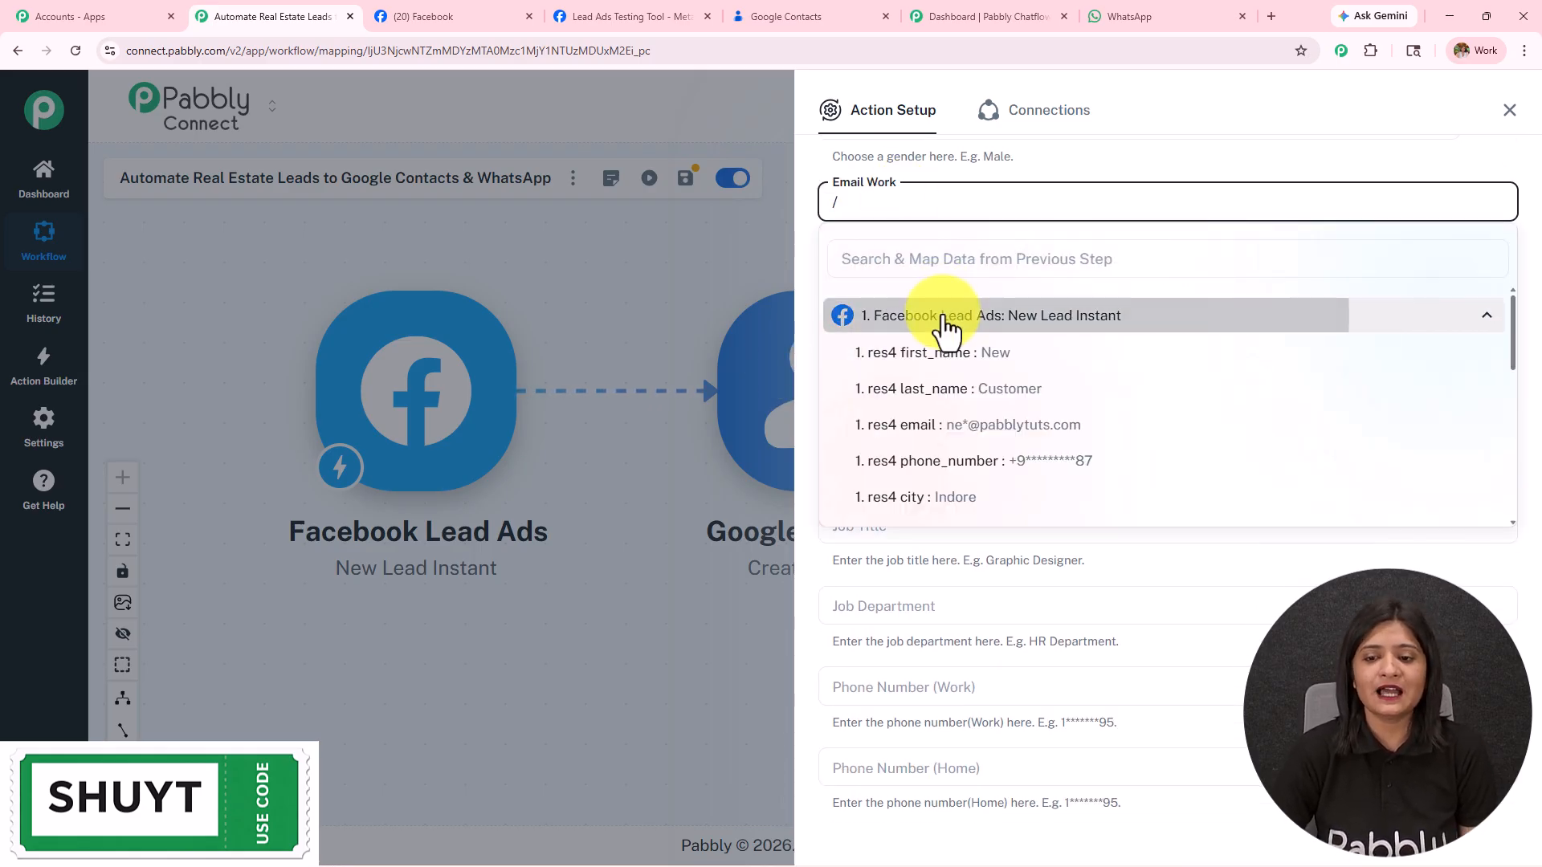
left_click(957, 434)
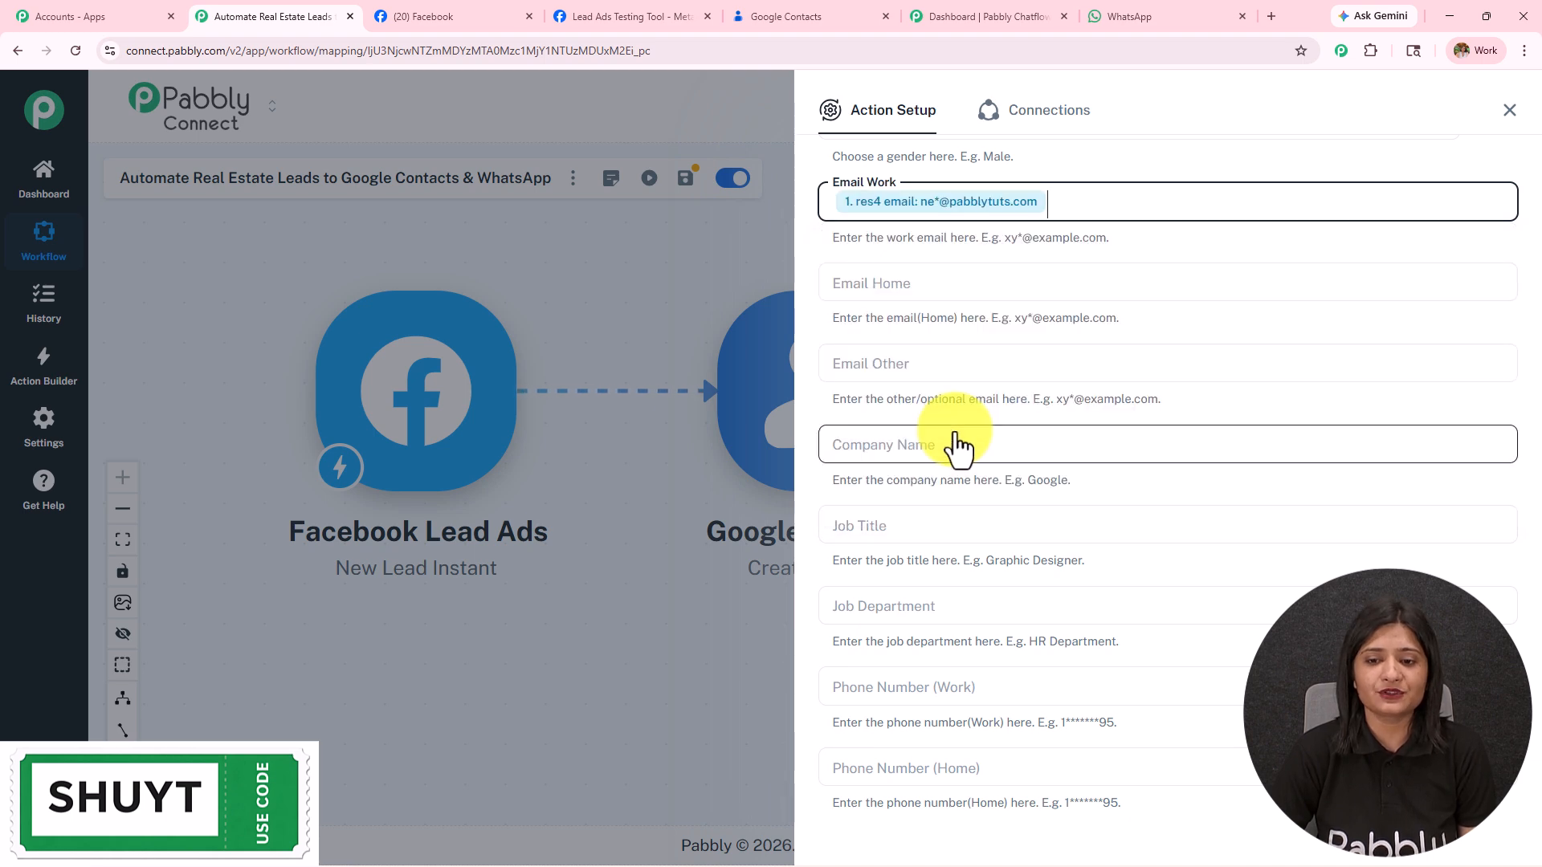
scroll(957, 434, "down", 4)
left_click(971, 366)
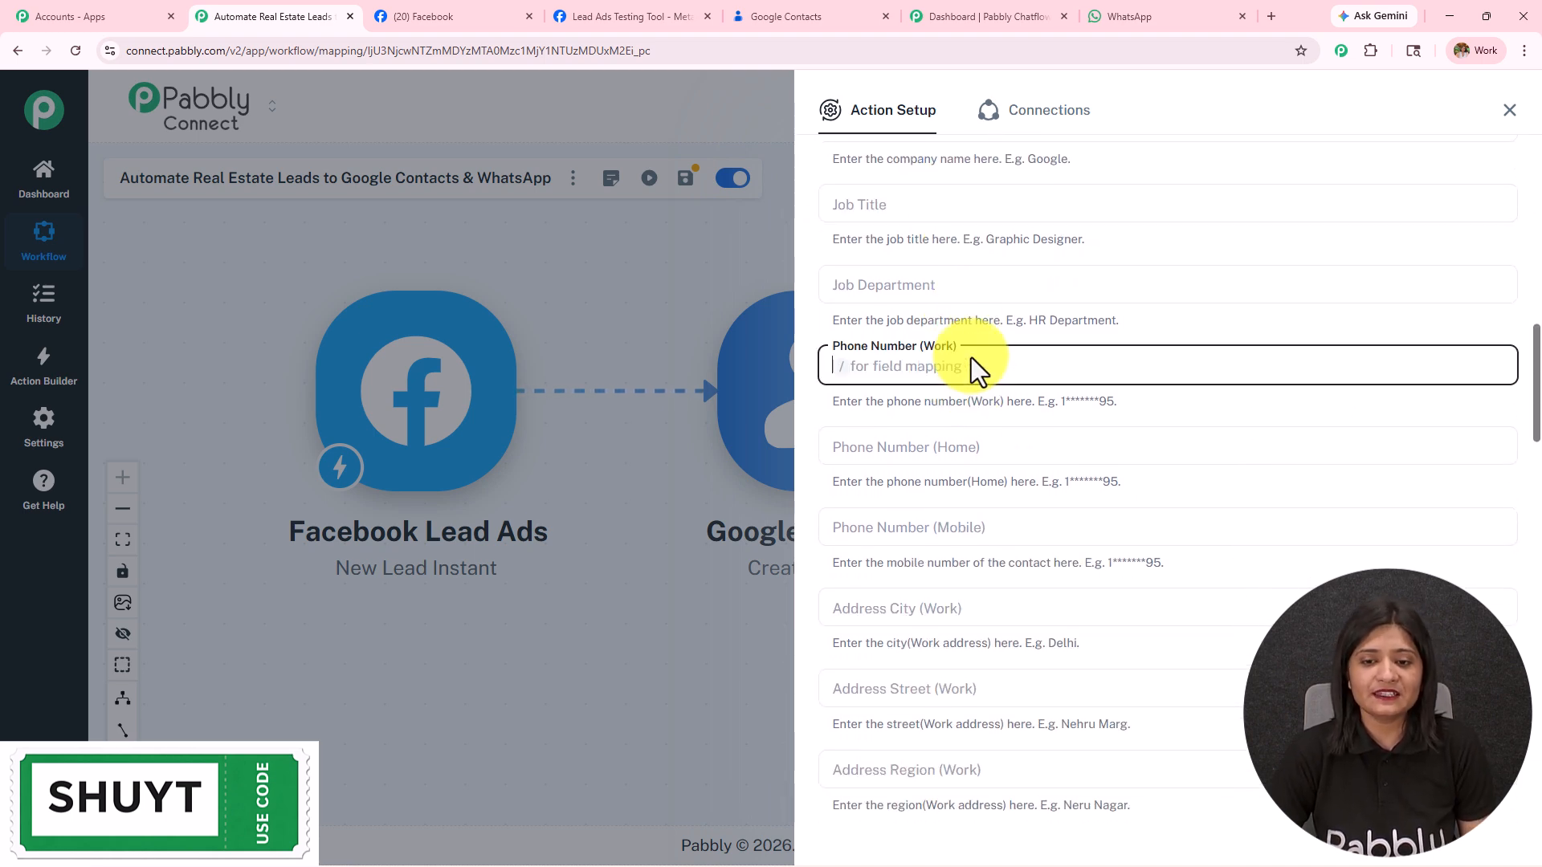
type("/")
left_click(988, 482)
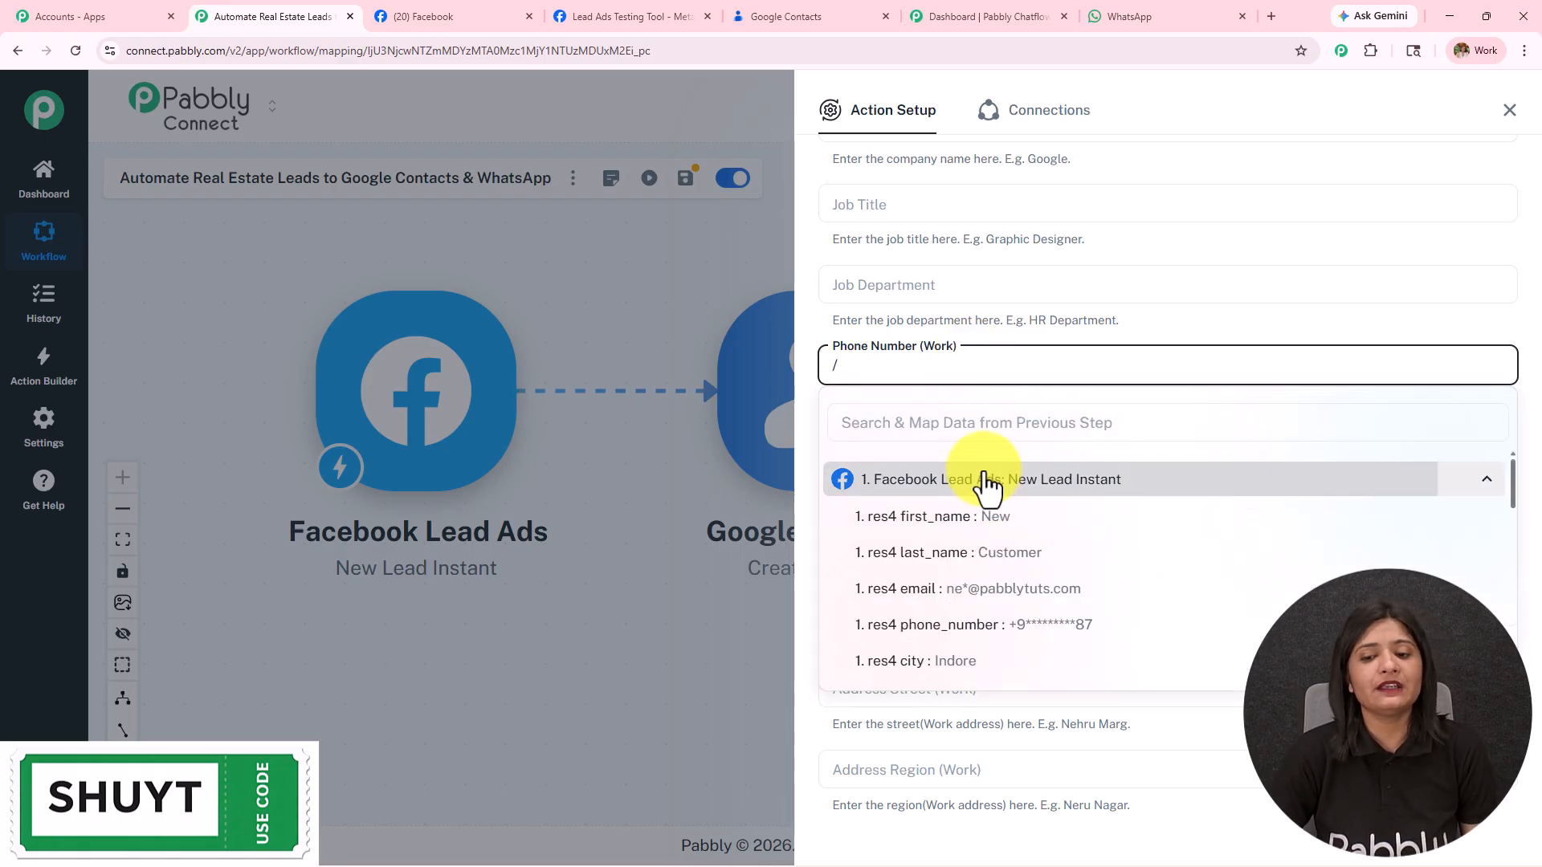
left_click(993, 627)
Step: Map the lead's city into Address City (Work)
scroll(1063, 469, "down", 2)
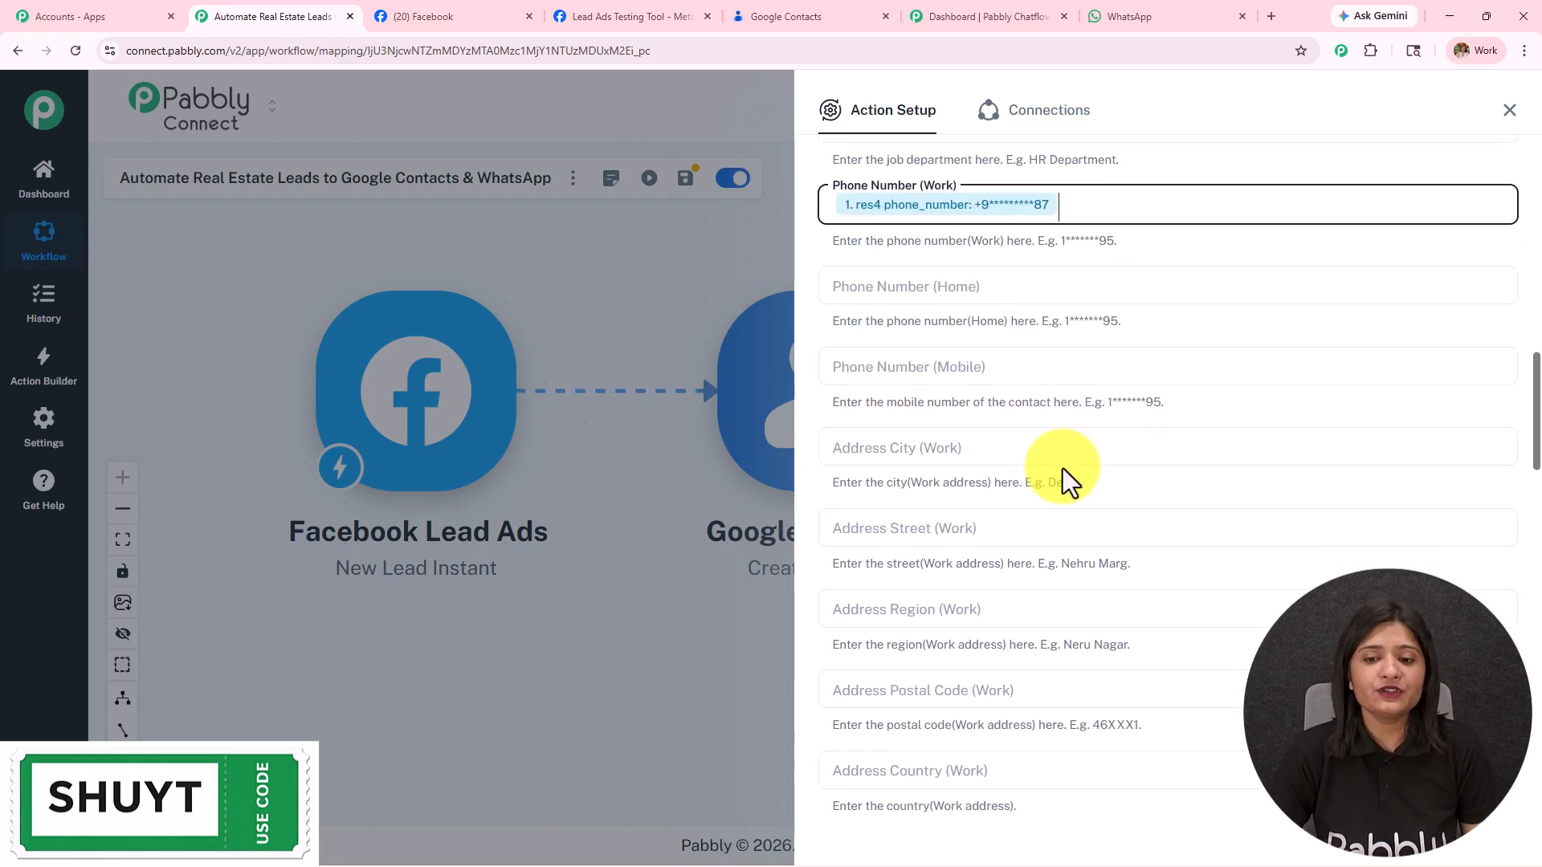
left_click(1011, 451)
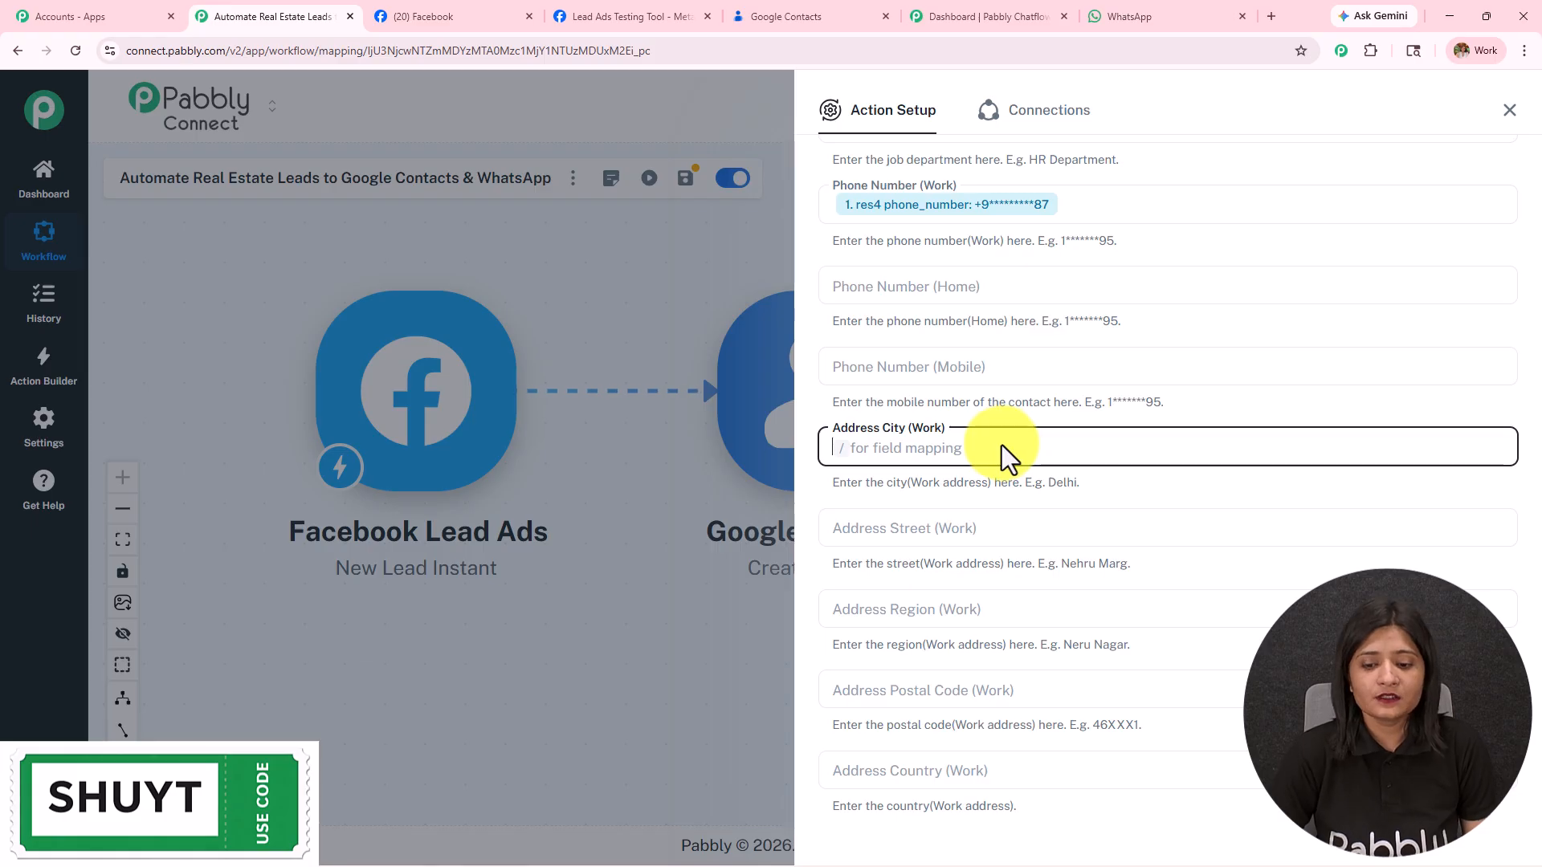
scroll(1006, 469, "down", 7)
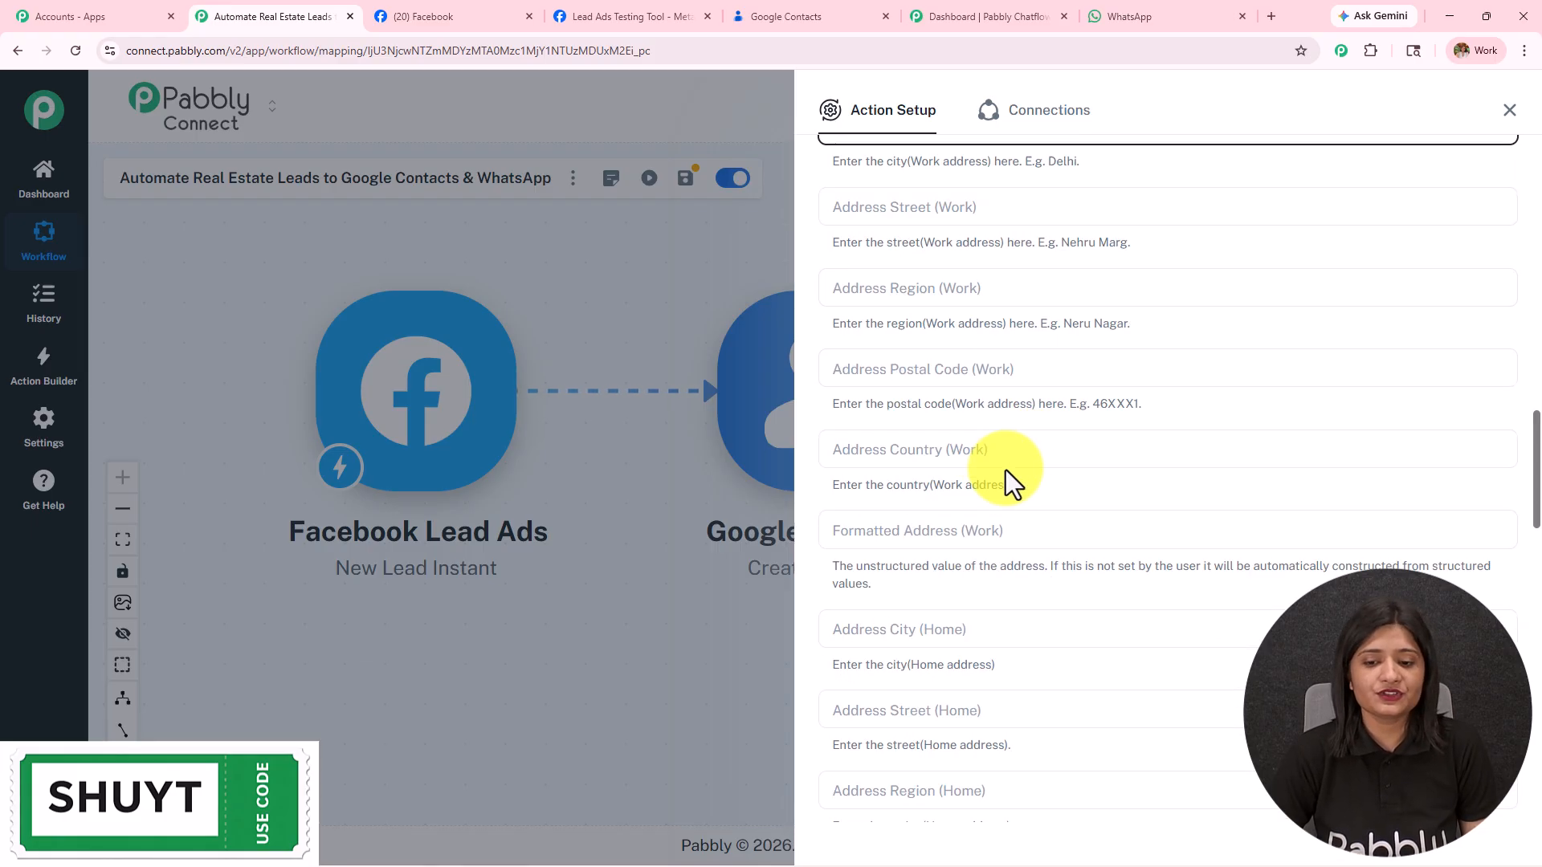
scroll(1005, 469, "down", 6)
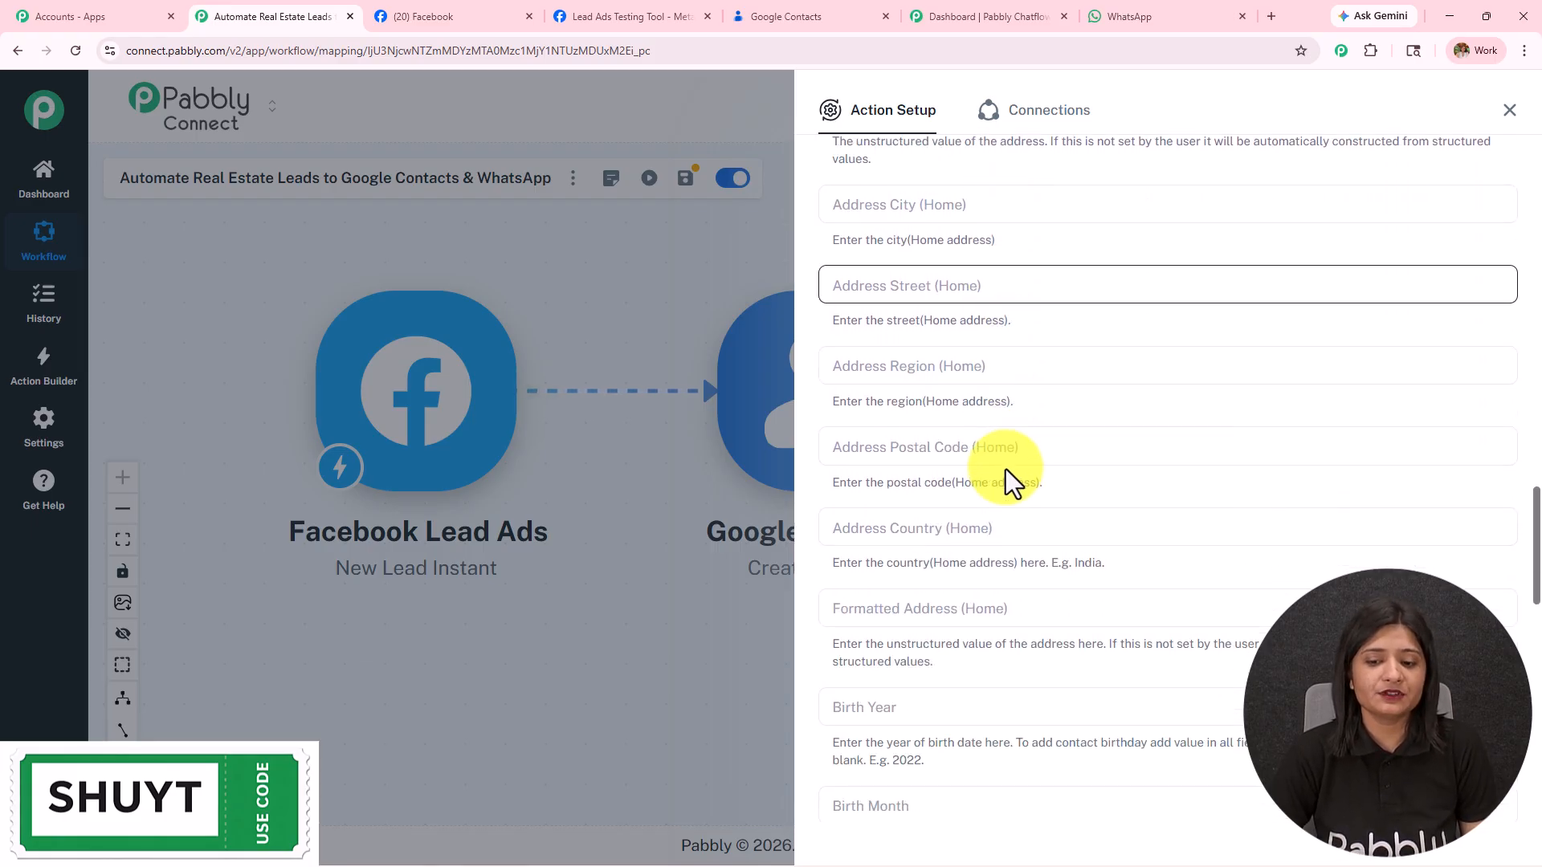
type("/")
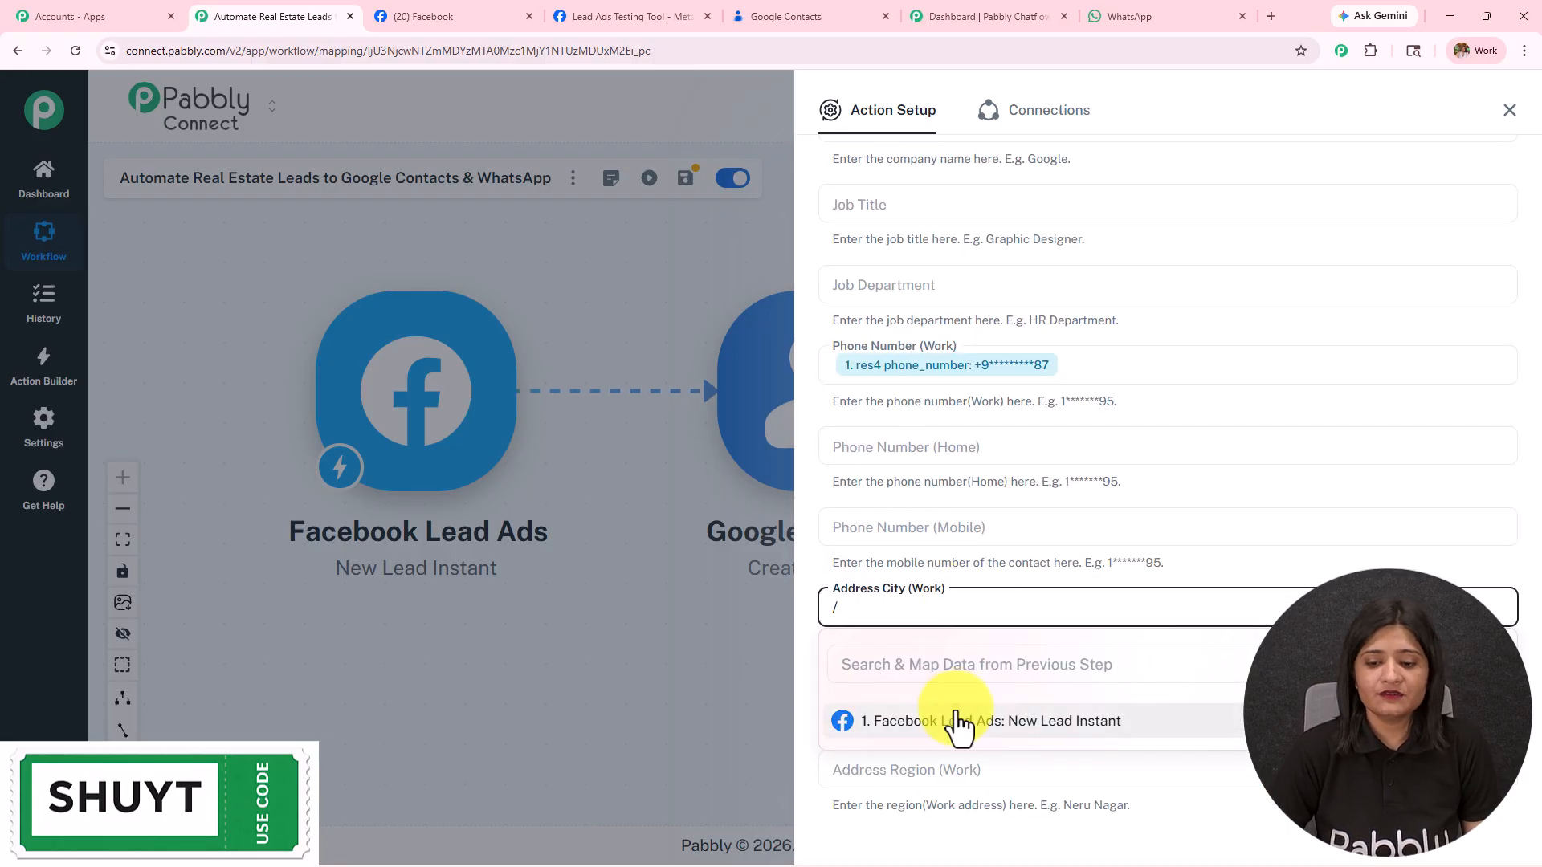
left_click(956, 726)
left_click(972, 504)
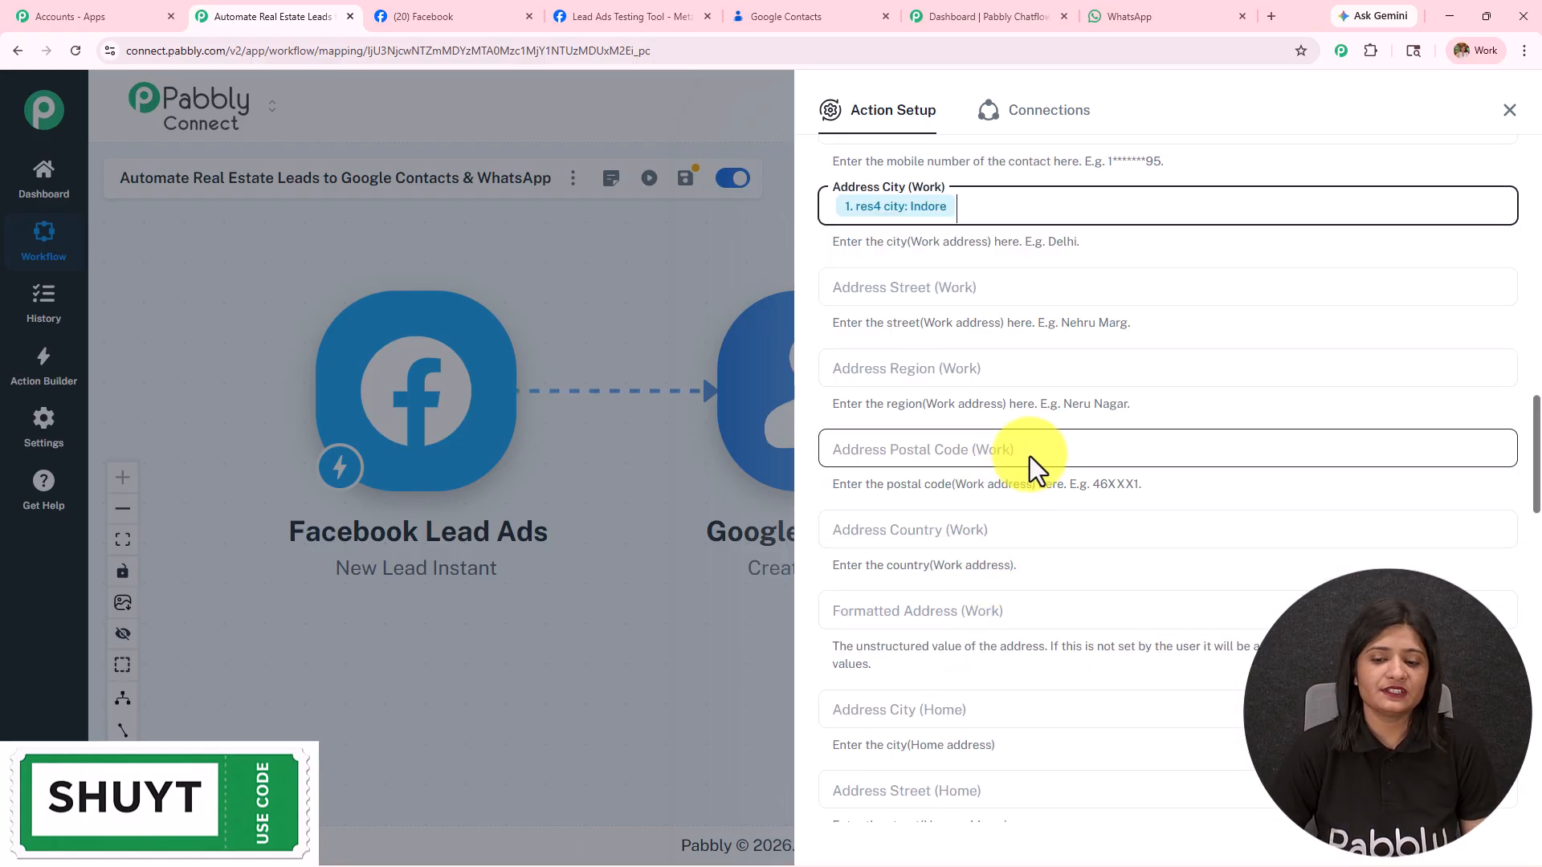
scroll(1030, 456, "down", 8)
scroll(1009, 482, "down", 10)
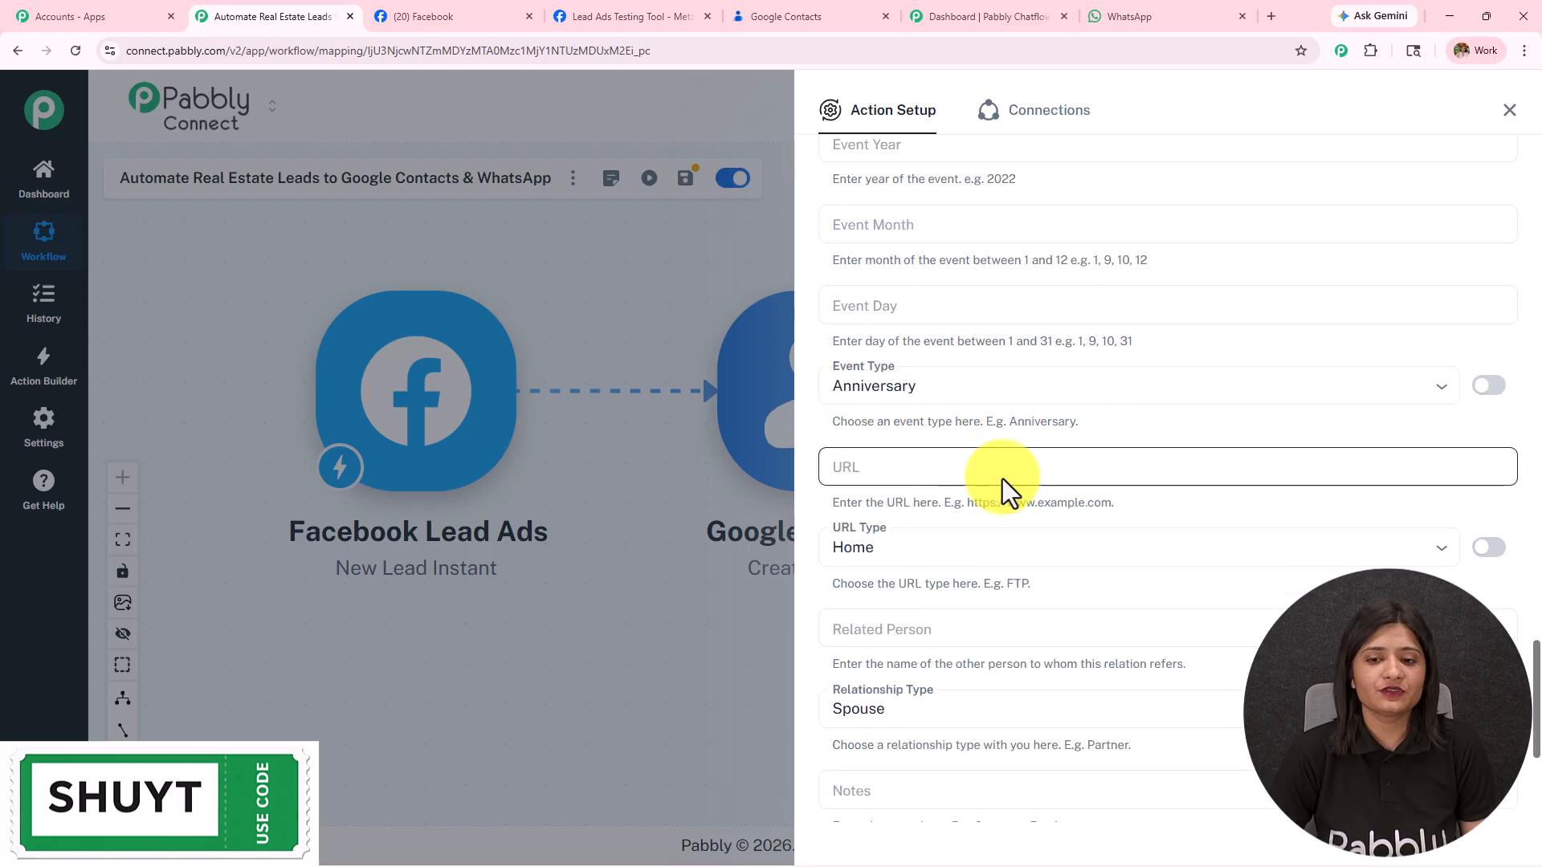
Step: Clear the default anniversary Event Type and home URL Type values using custom entries
left_click(1489, 386)
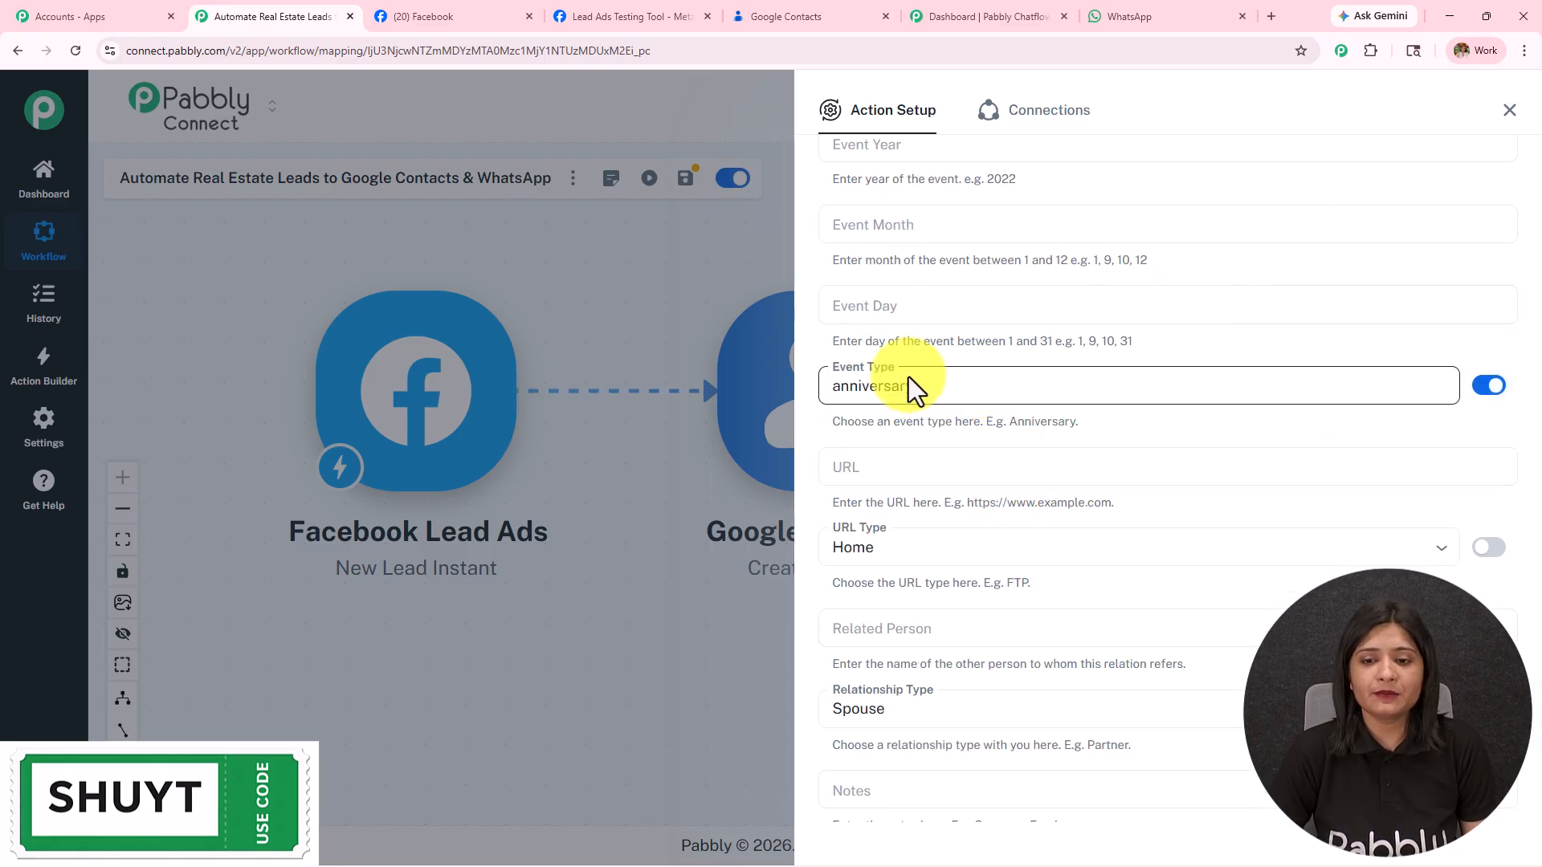
left_click_drag(967, 388, 789, 378)
key("BackSpace")
scroll(884, 353, "down", 4)
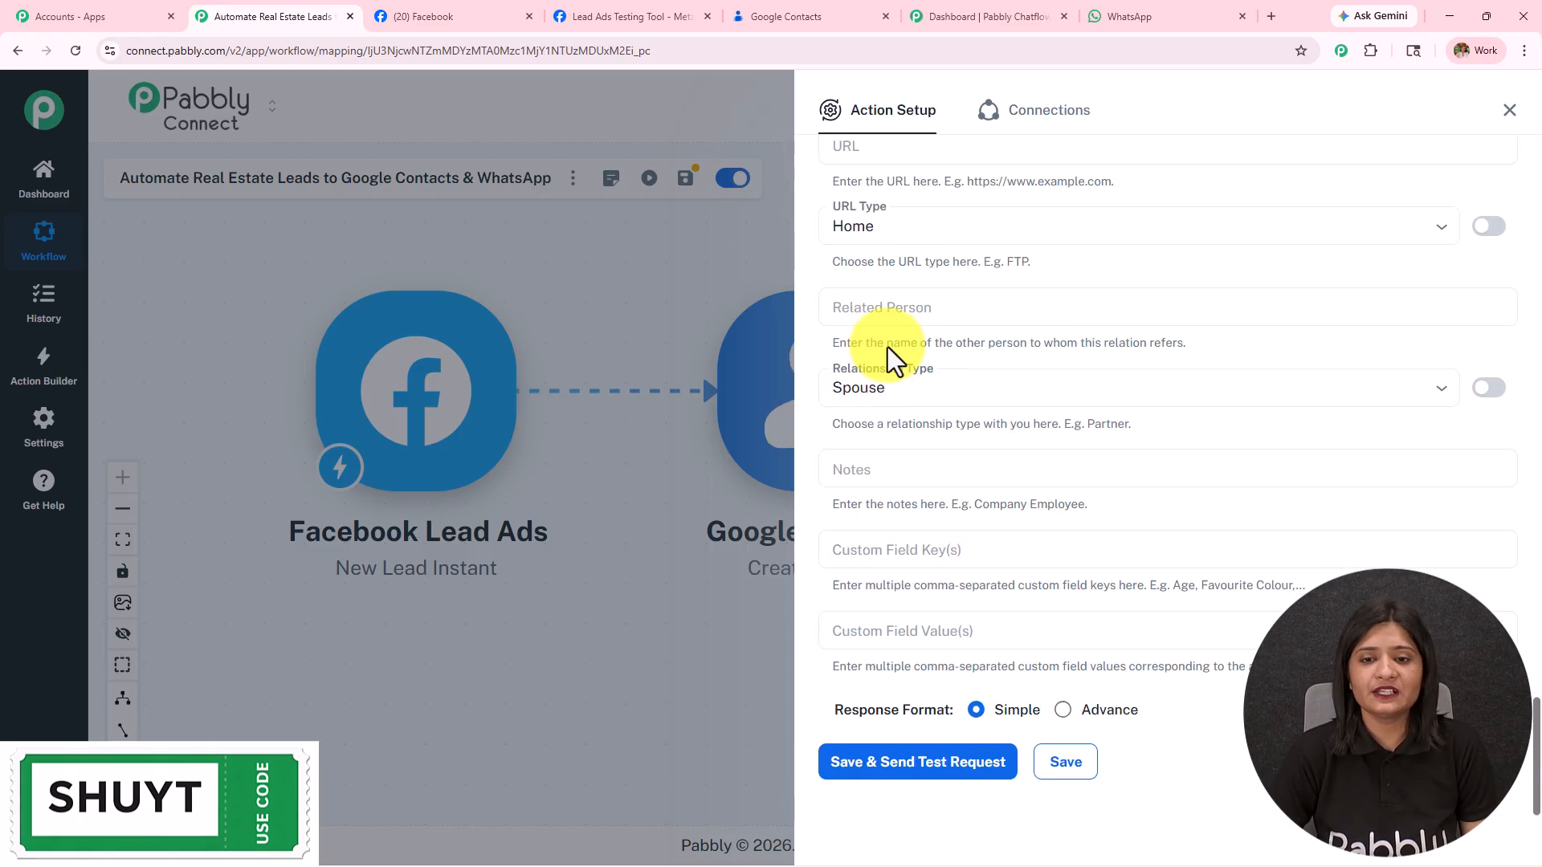
left_click(1489, 225)
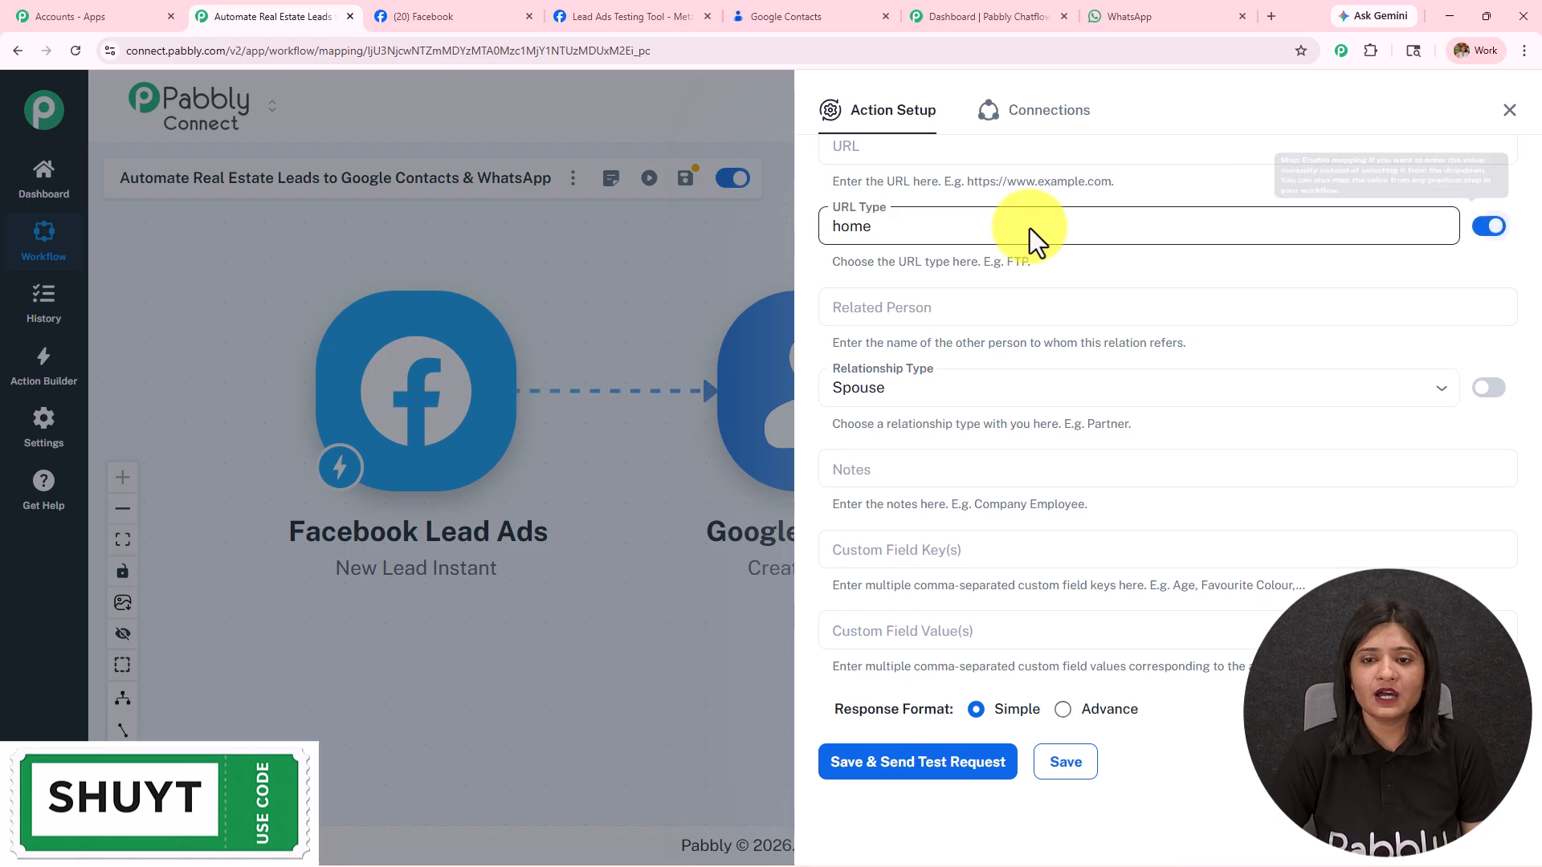
left_click_drag(782, 234, 908, 233)
double_click(908, 225)
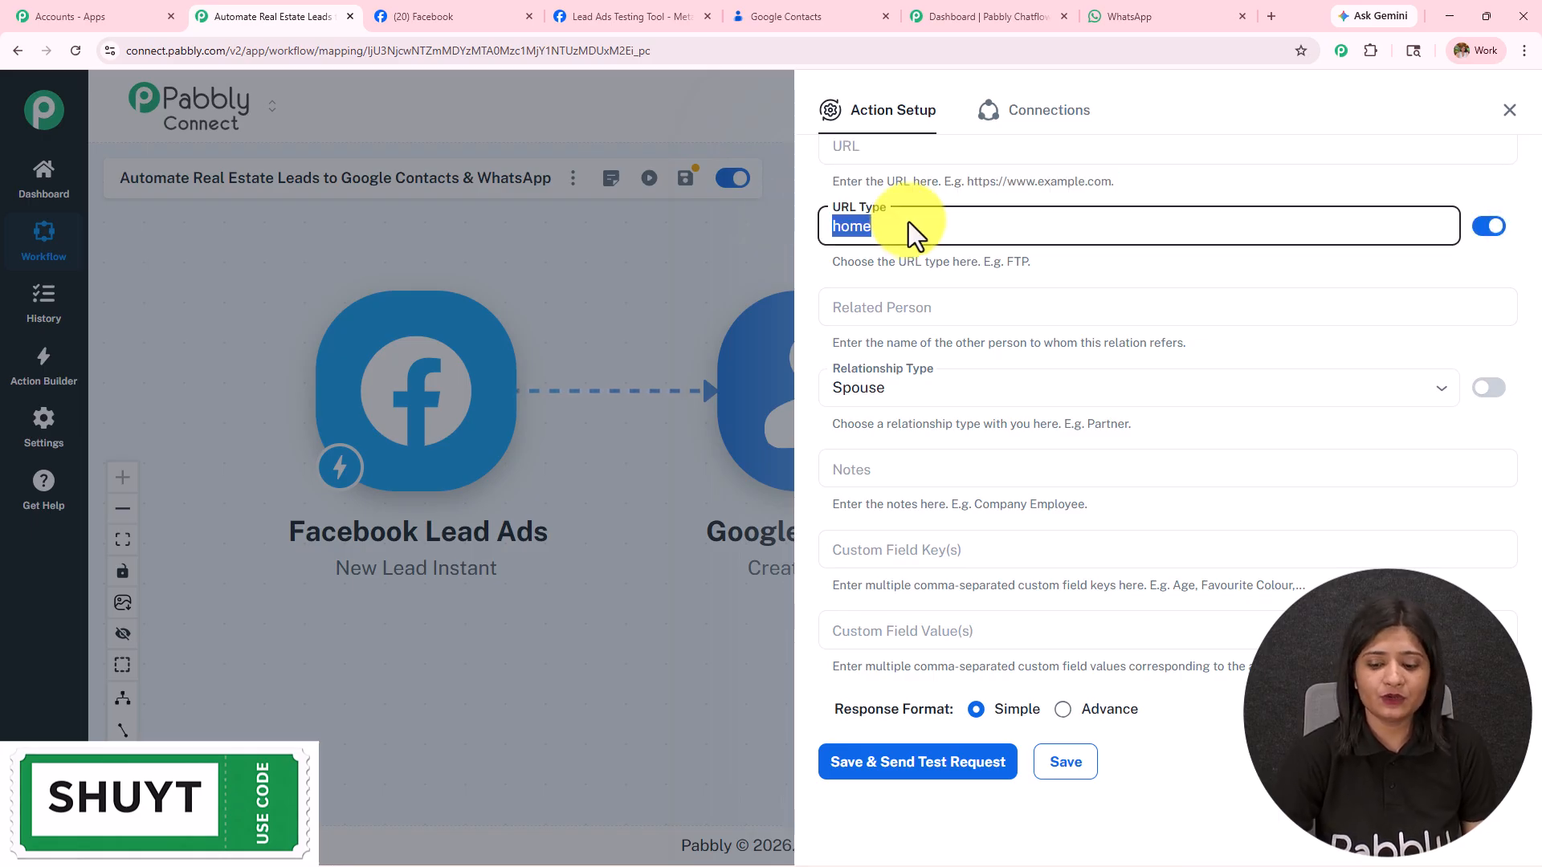
key("BackSpace")
Step: Switch Relationship Type to a custom value so the default Spouse is left blank
left_click(891, 389)
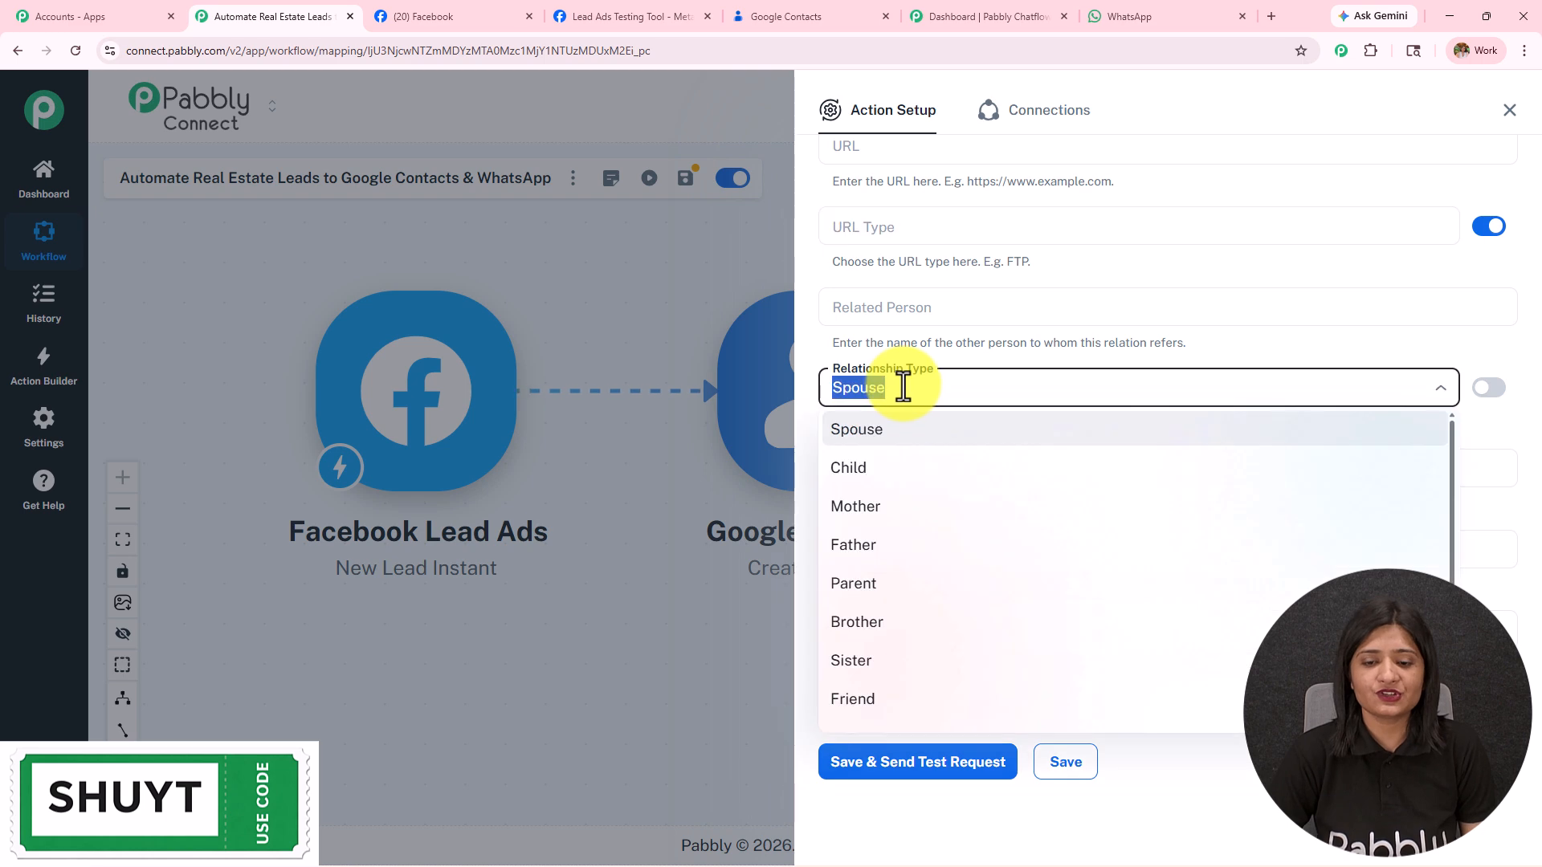
scroll(911, 566, "down", 3)
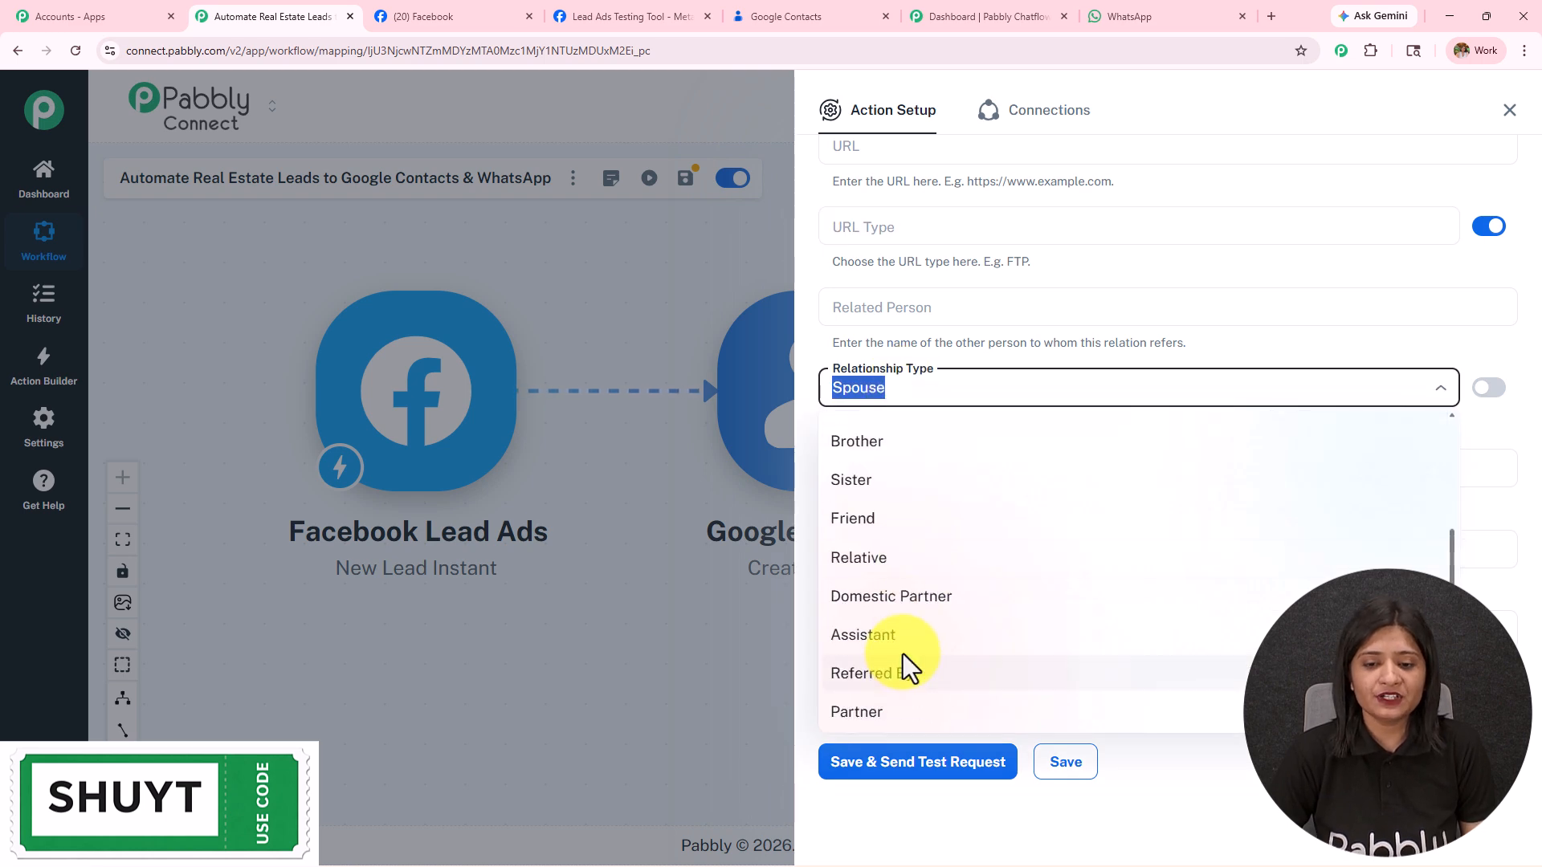
scroll(903, 653, "up", 3)
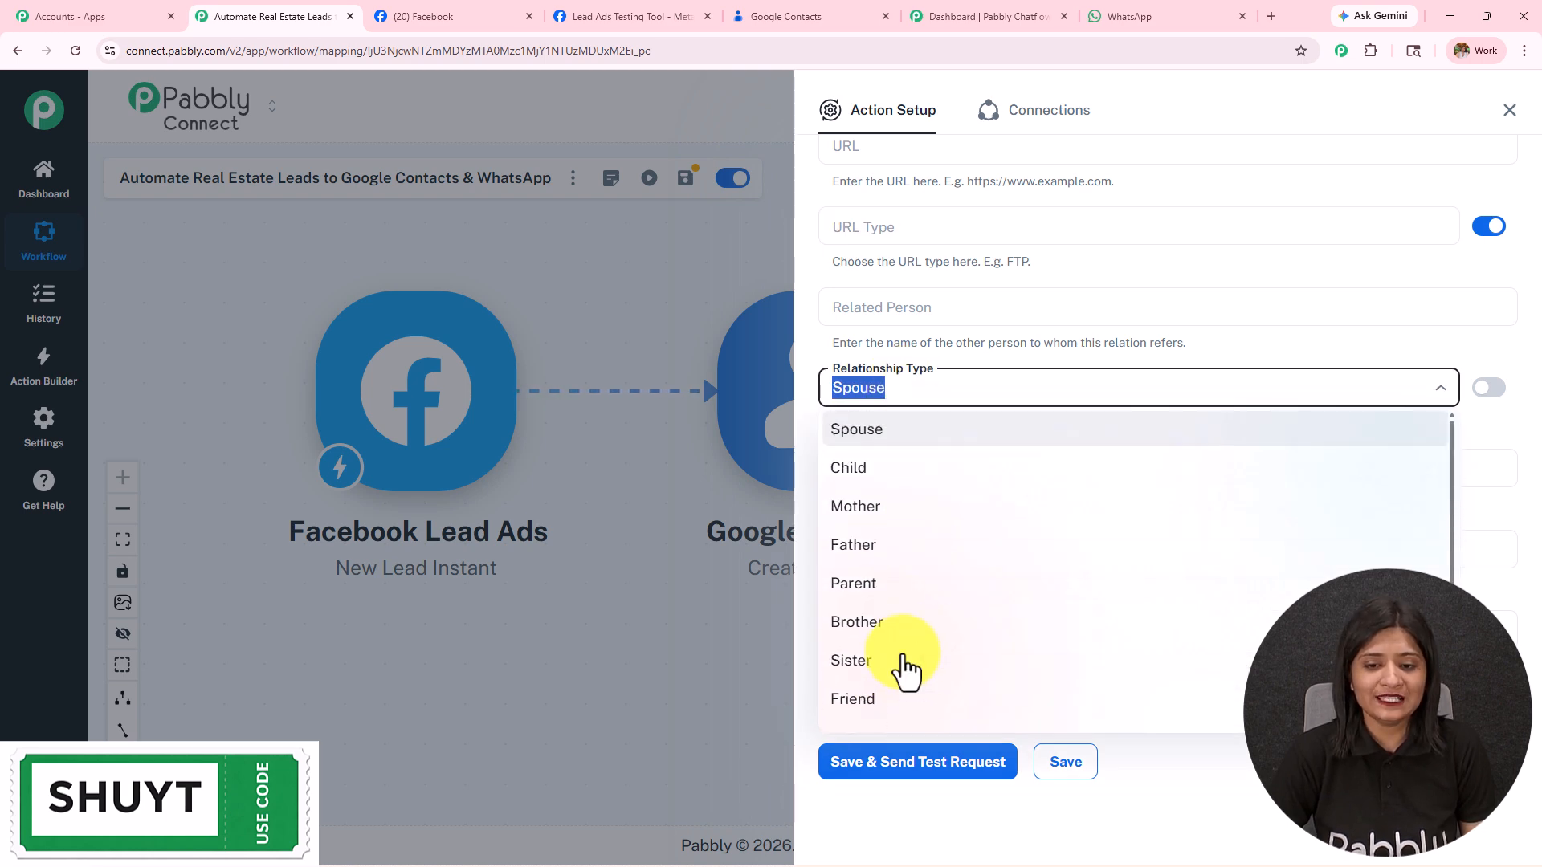
scroll(923, 655, "down", 2)
left_click(1488, 388)
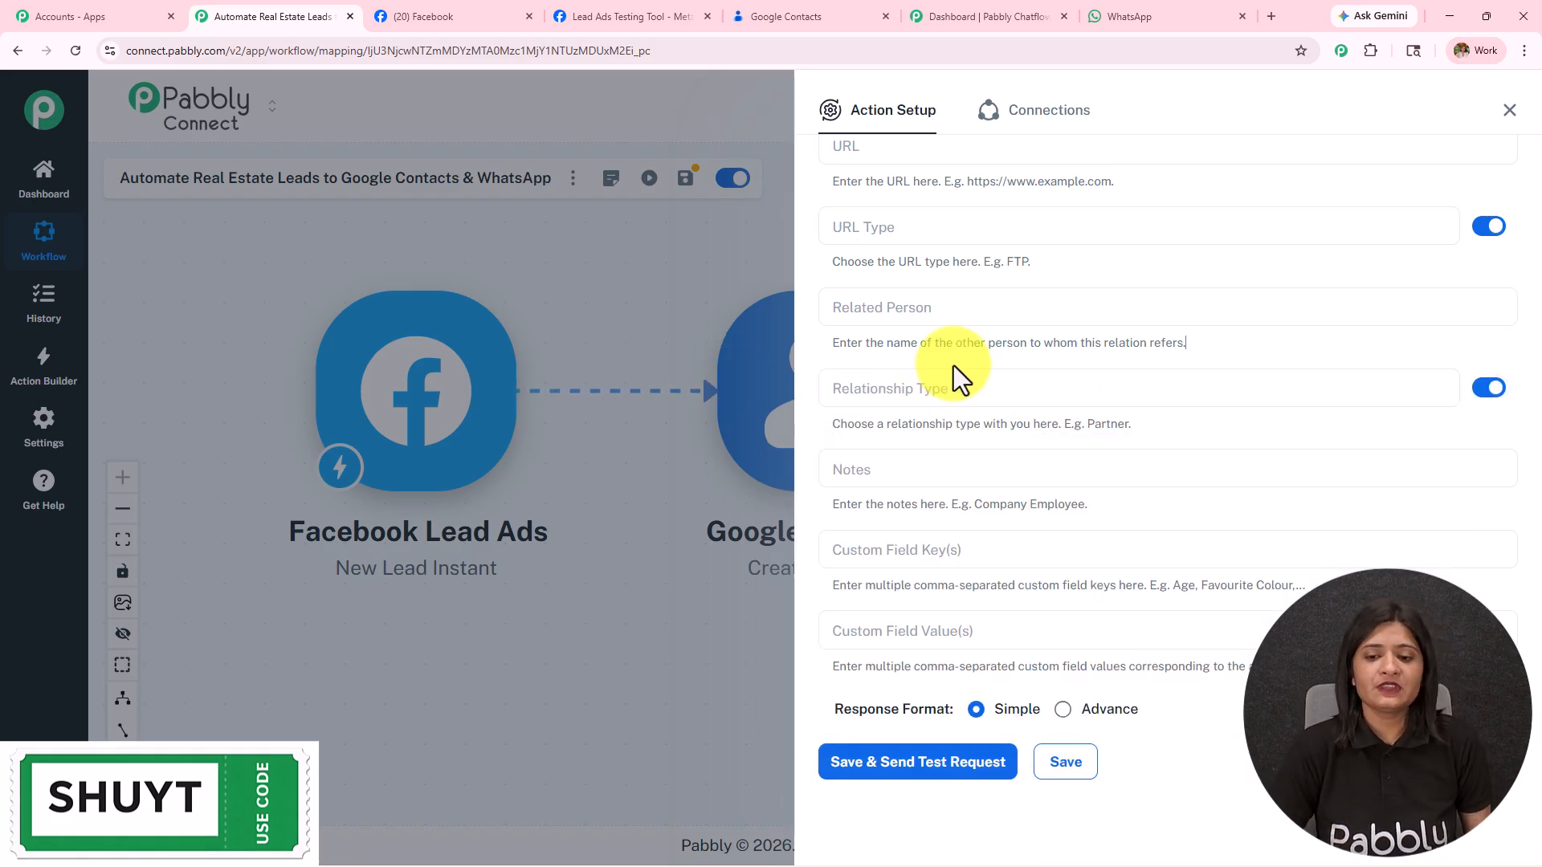
scroll(952, 364, "up", 5)
scroll(949, 357, "up", 20)
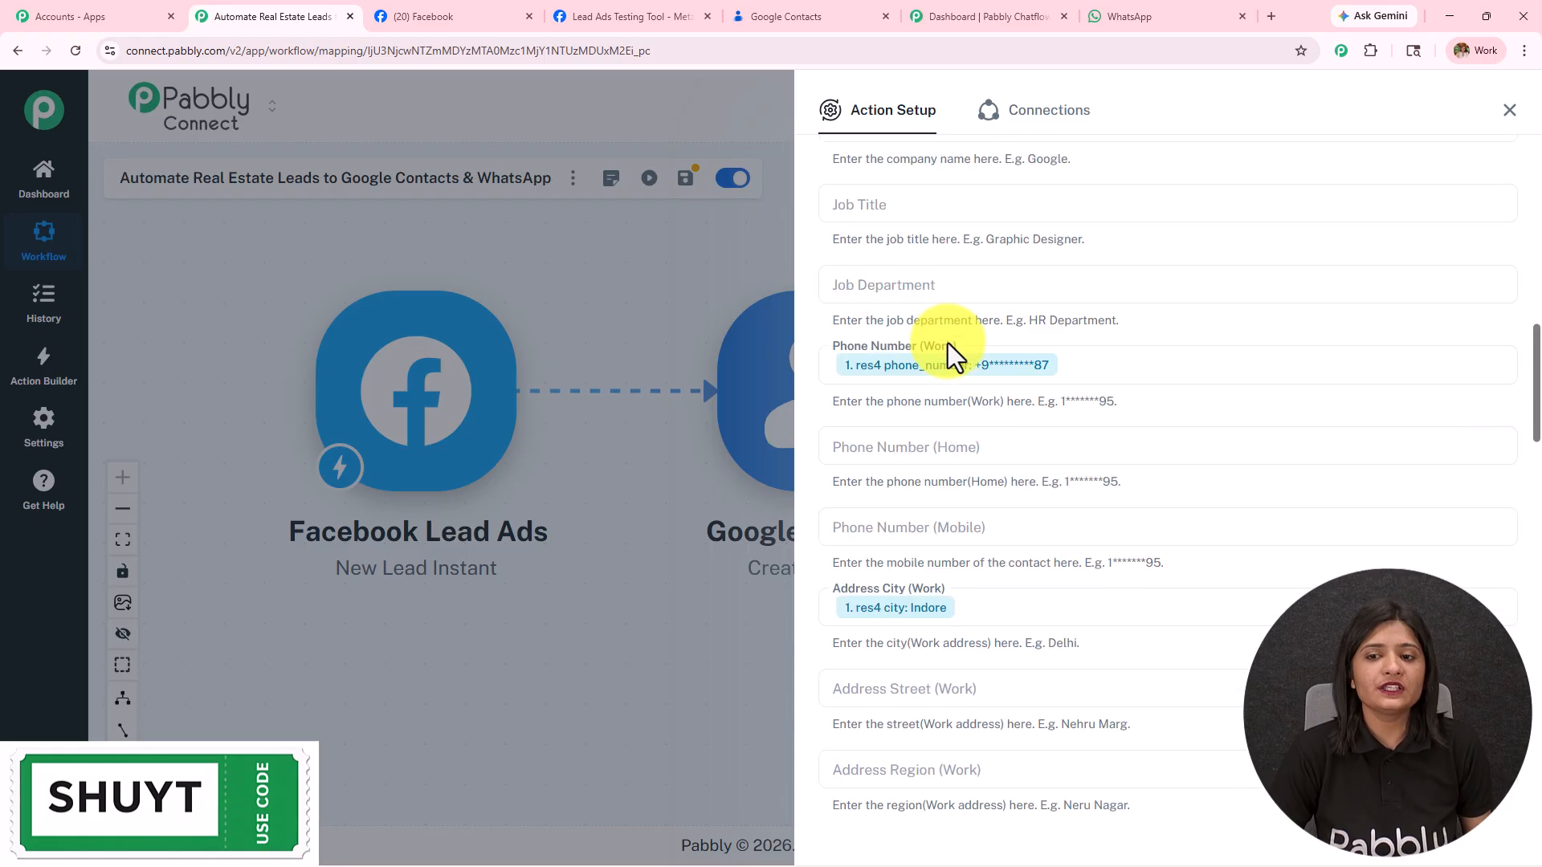
scroll(948, 342, "up", 5)
scroll(946, 330, "down", 14)
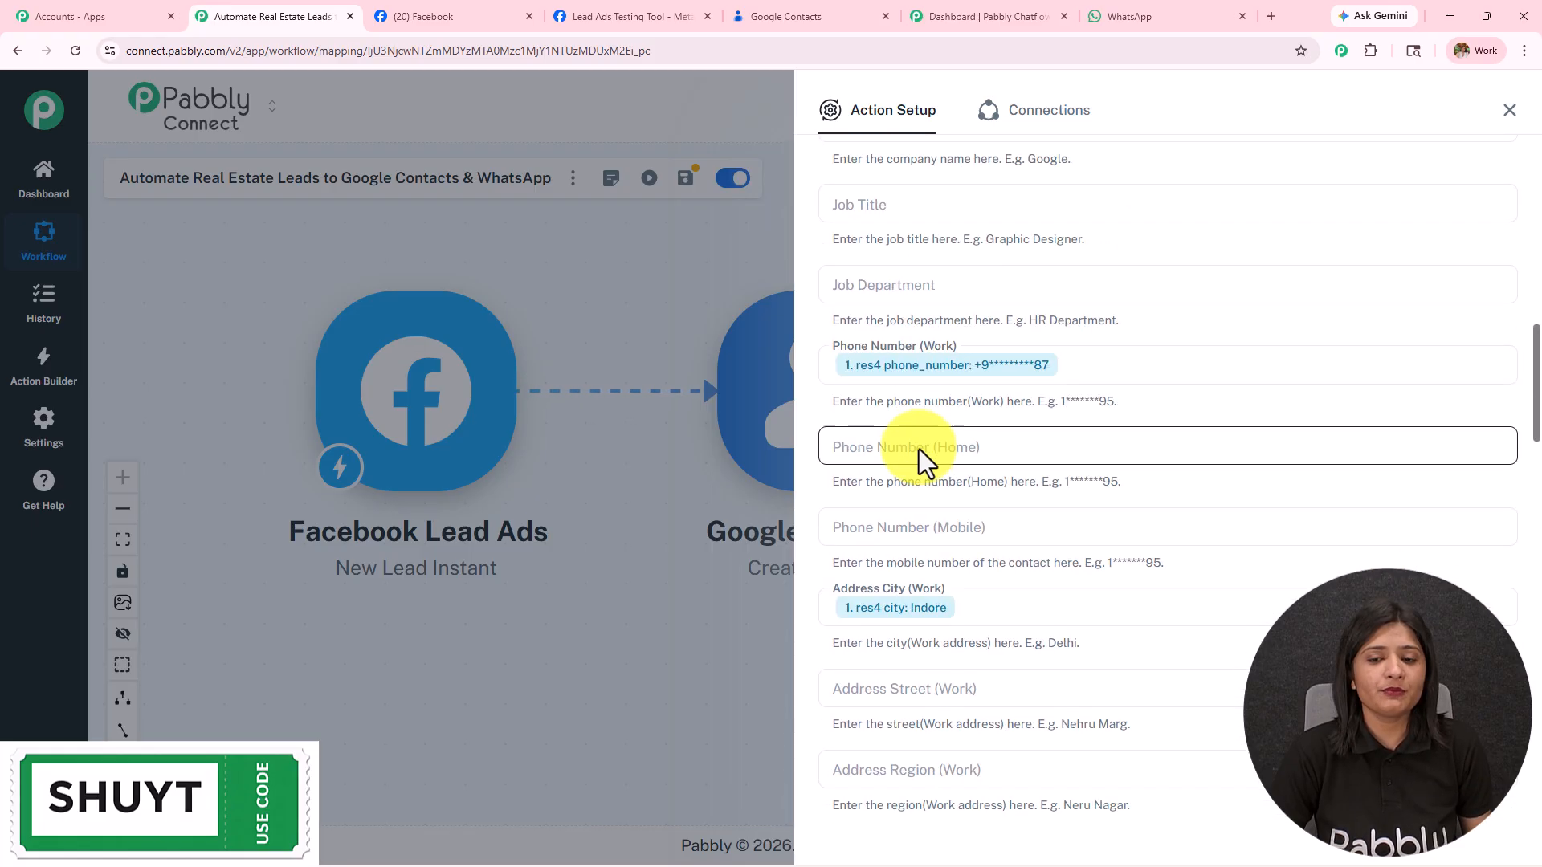
scroll(916, 480, "down", 20)
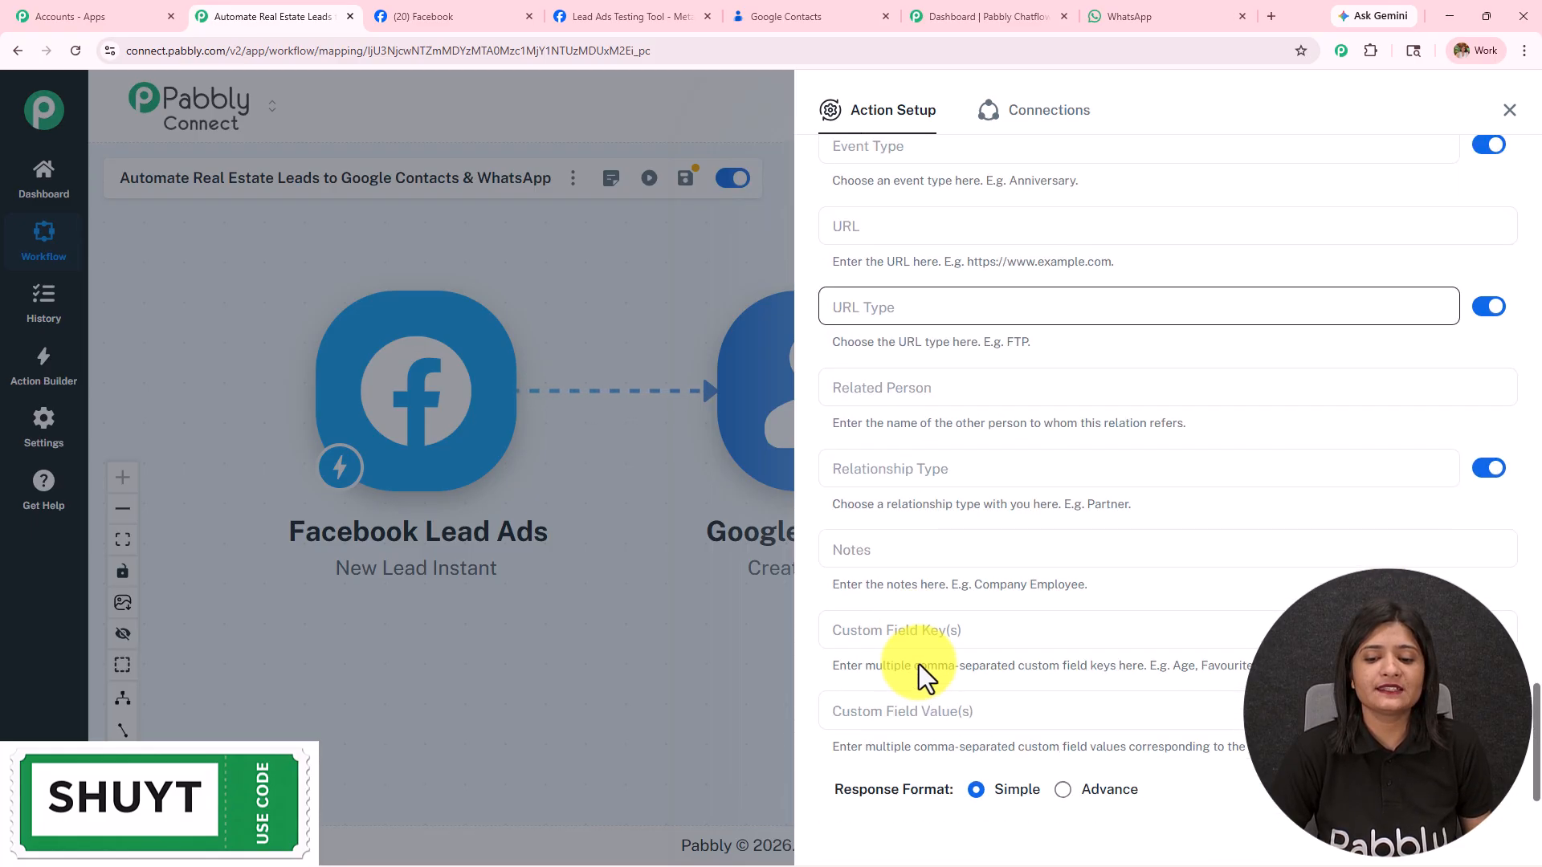
Step: Save and test the Create Contact step, reviewing the returned contact data such as the etag
left_click(895, 749)
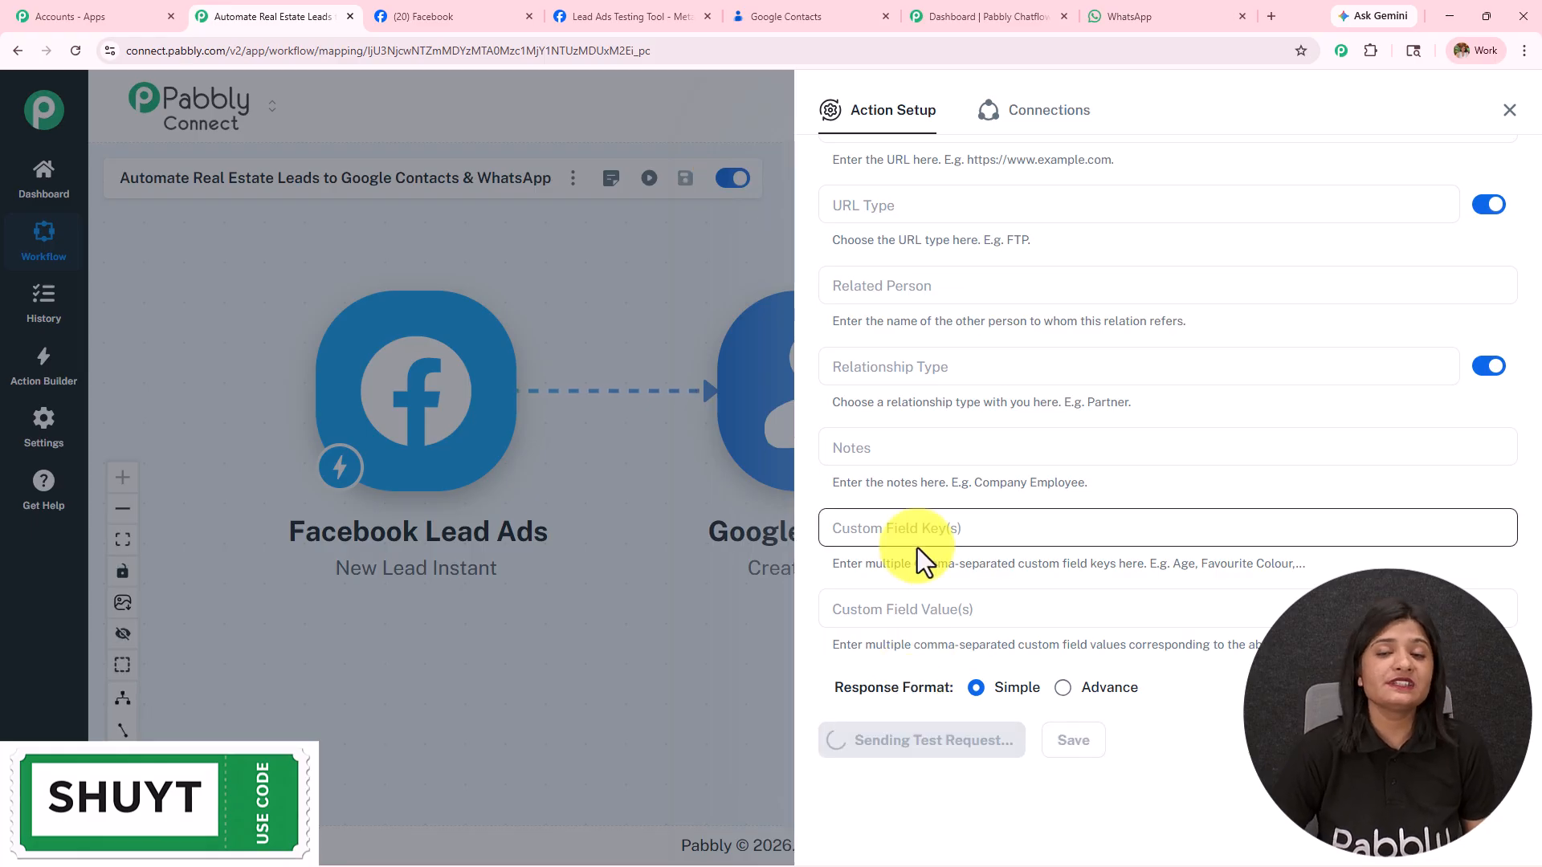
left_click(803, 16)
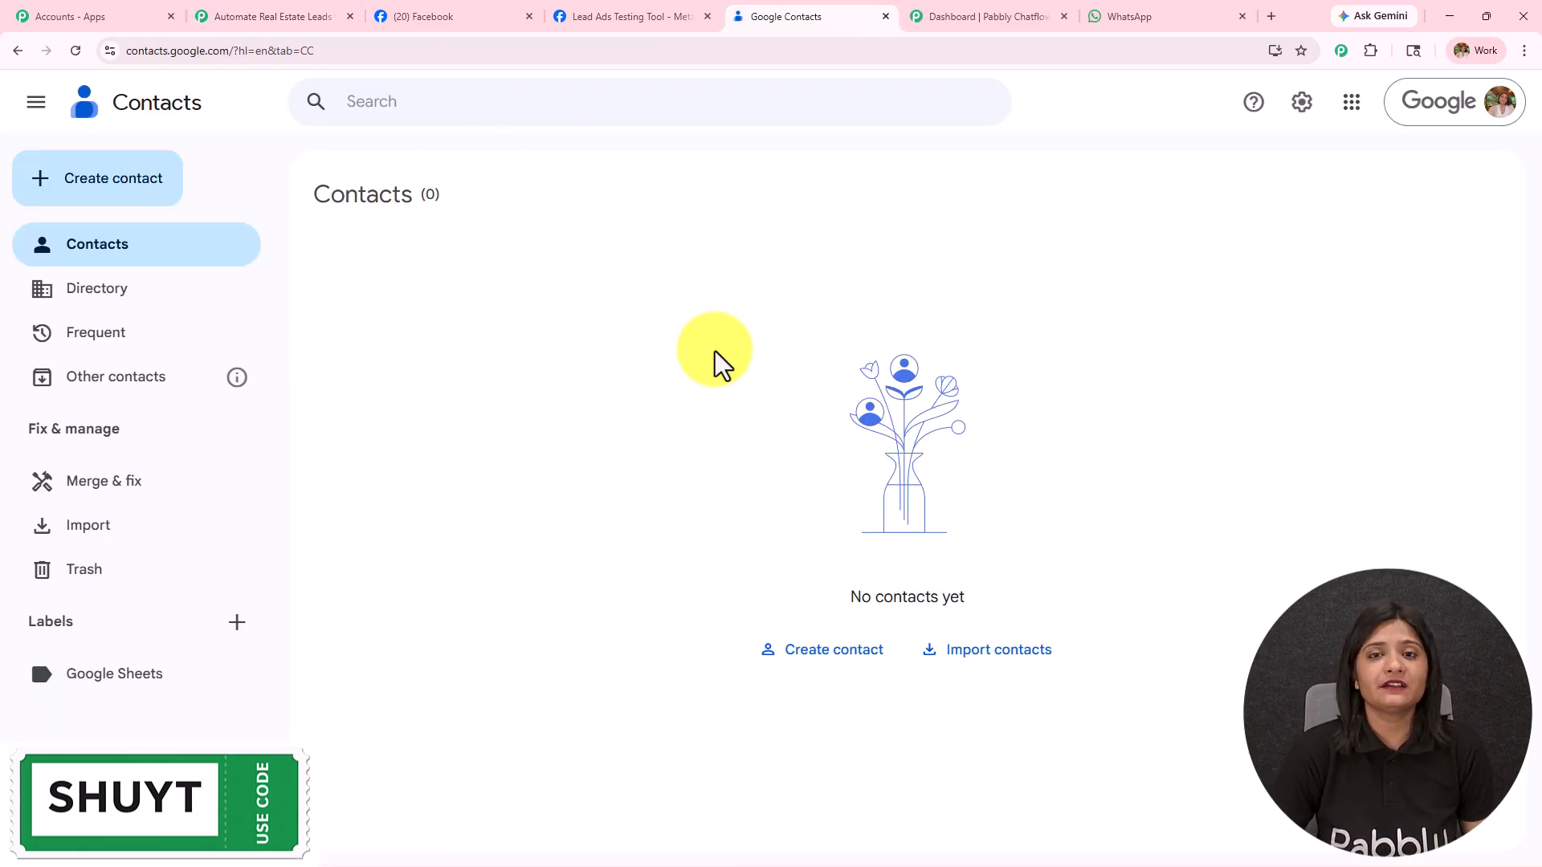
left_click(302, 14)
scroll(973, 643, "down", 5)
scroll(975, 643, "down", 2)
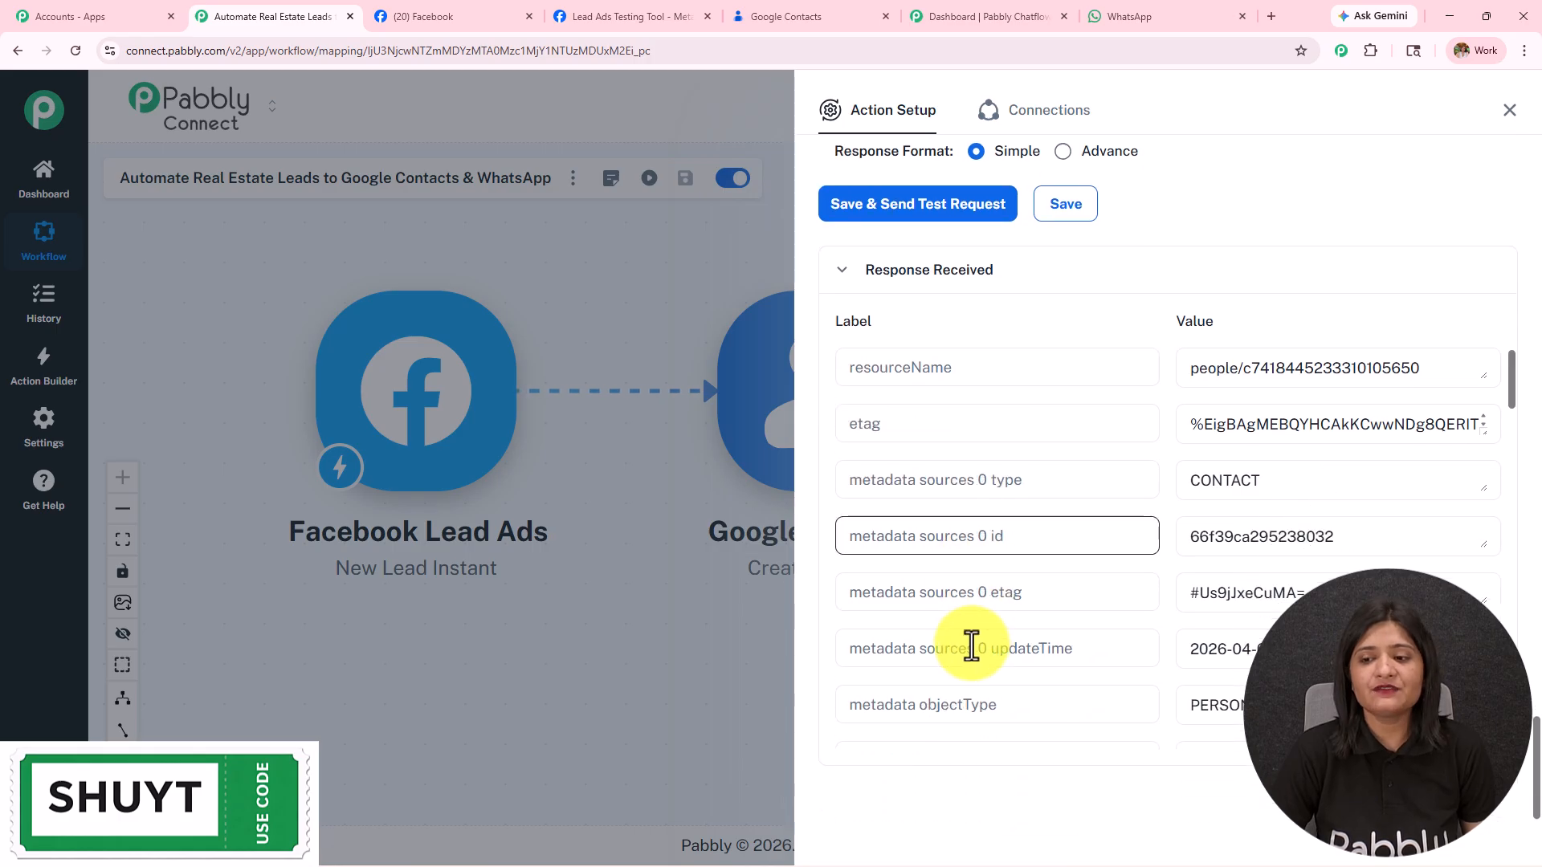
left_click_drag(1365, 482, 1026, 499)
left_click_drag(1472, 426, 1040, 423)
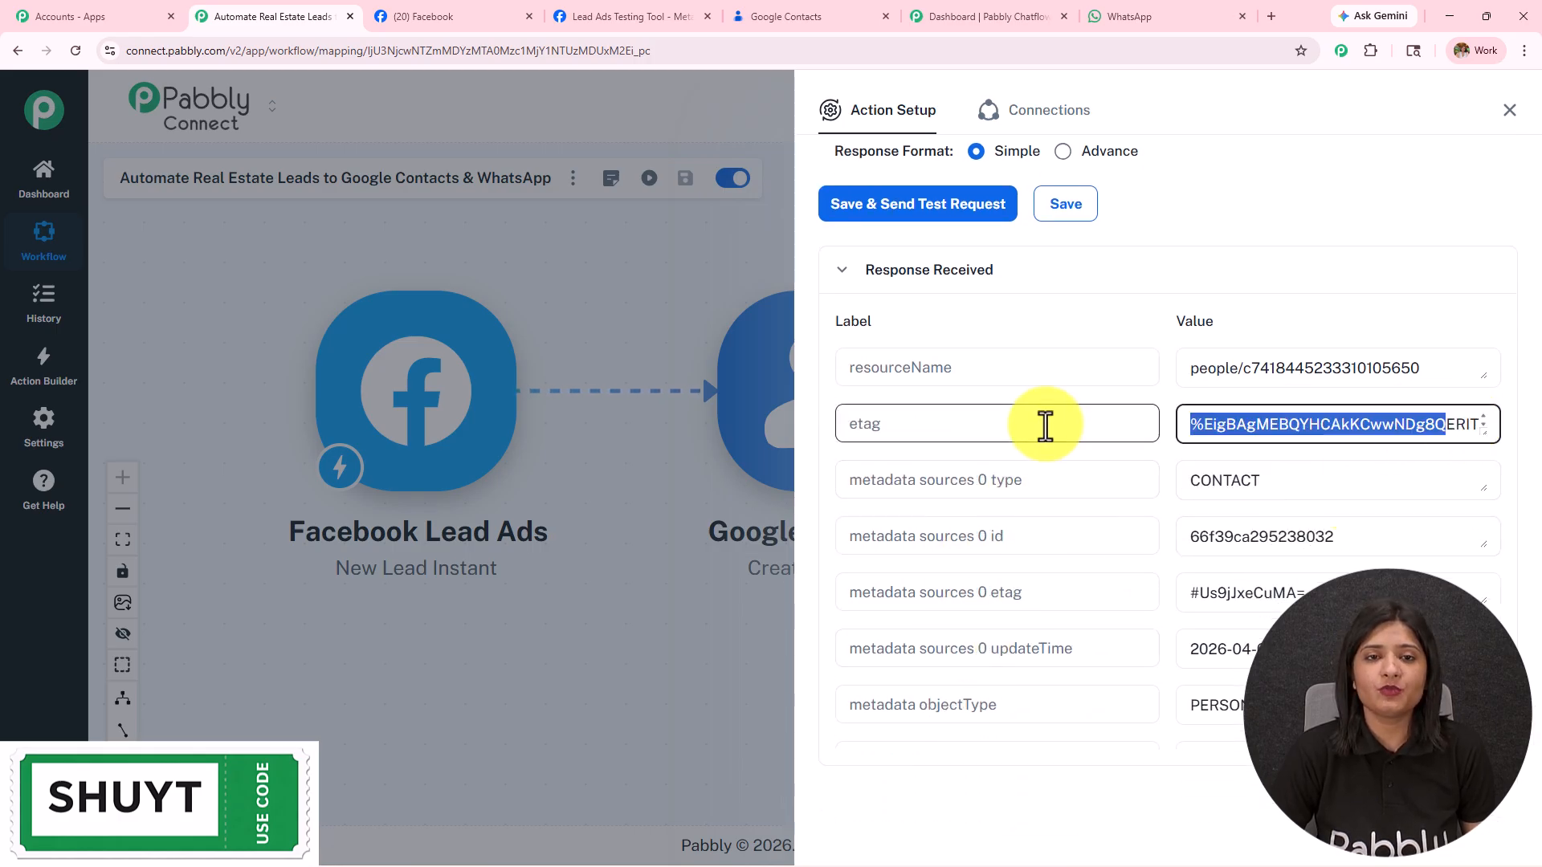
left_click(798, 8)
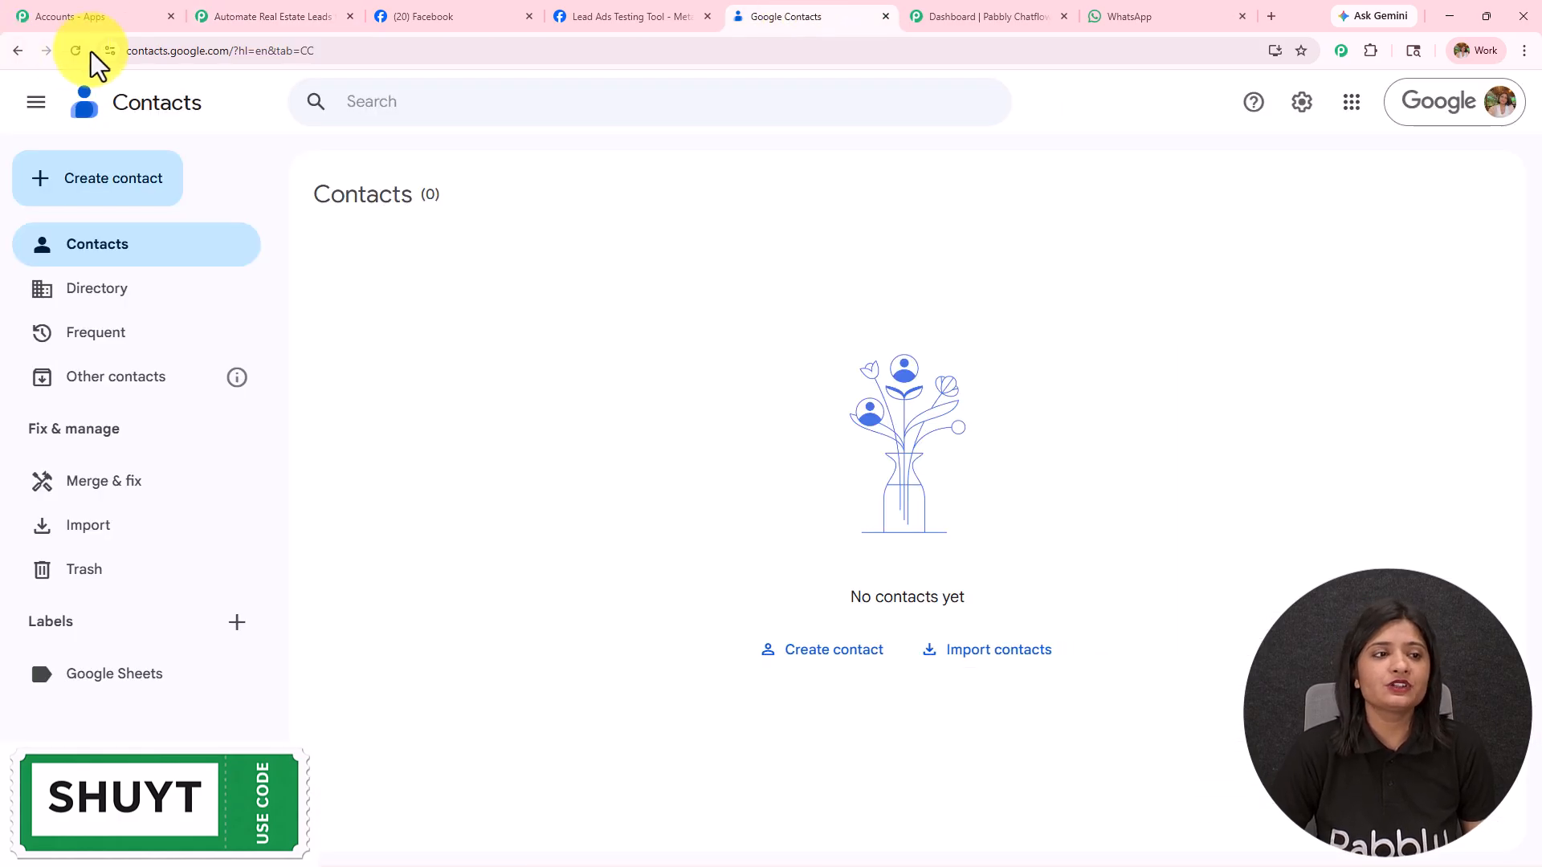
Step: Reload Google Contacts and open the New Customer contact's details
left_click(69, 50)
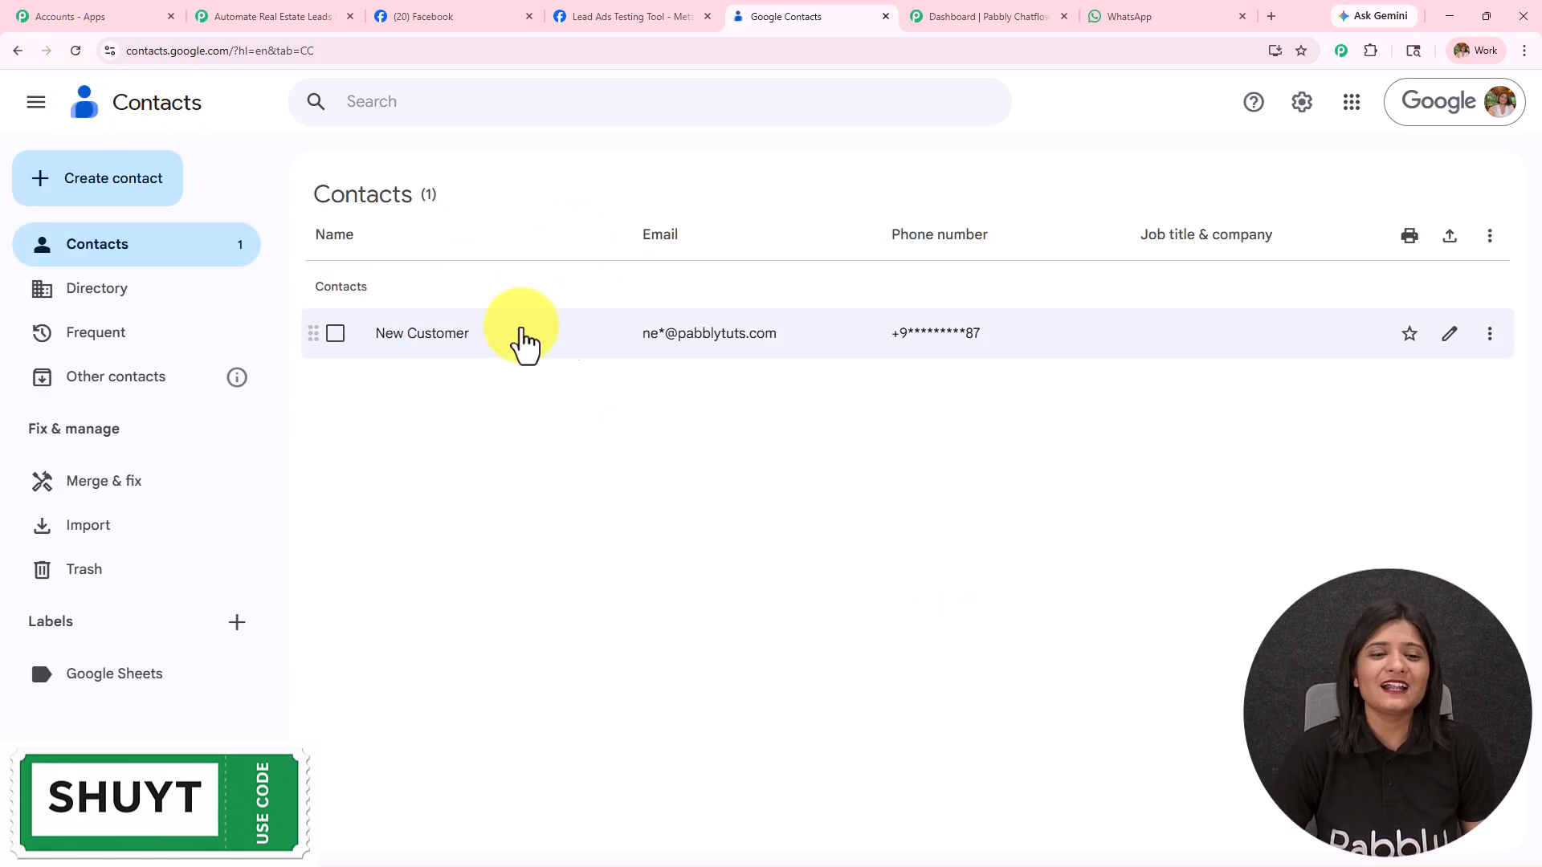
left_click(454, 337)
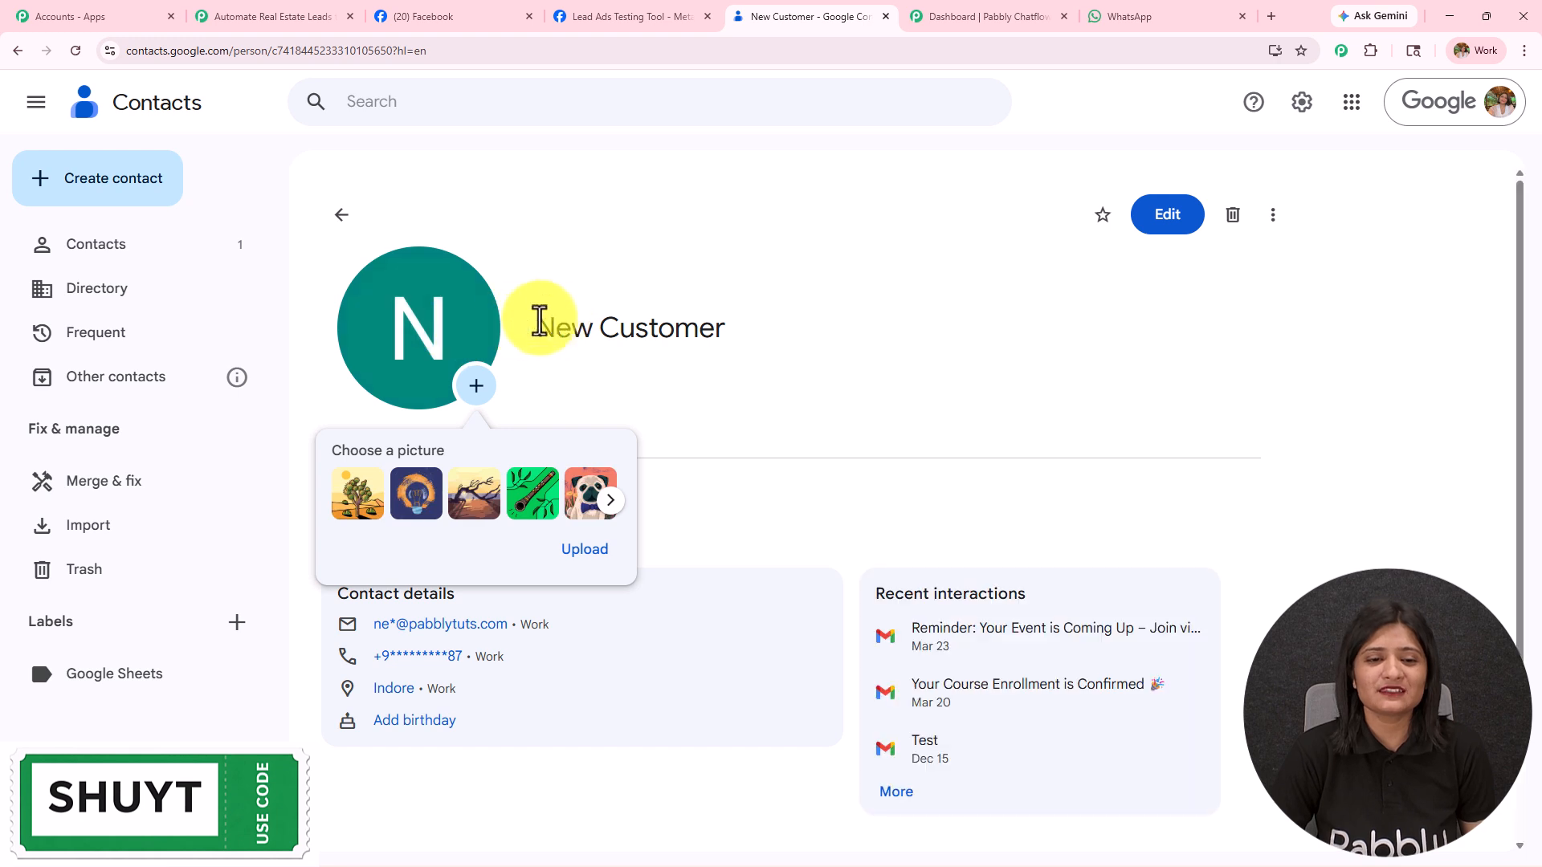
left_click_drag(551, 327, 785, 330)
scroll(389, 389, "down", 2)
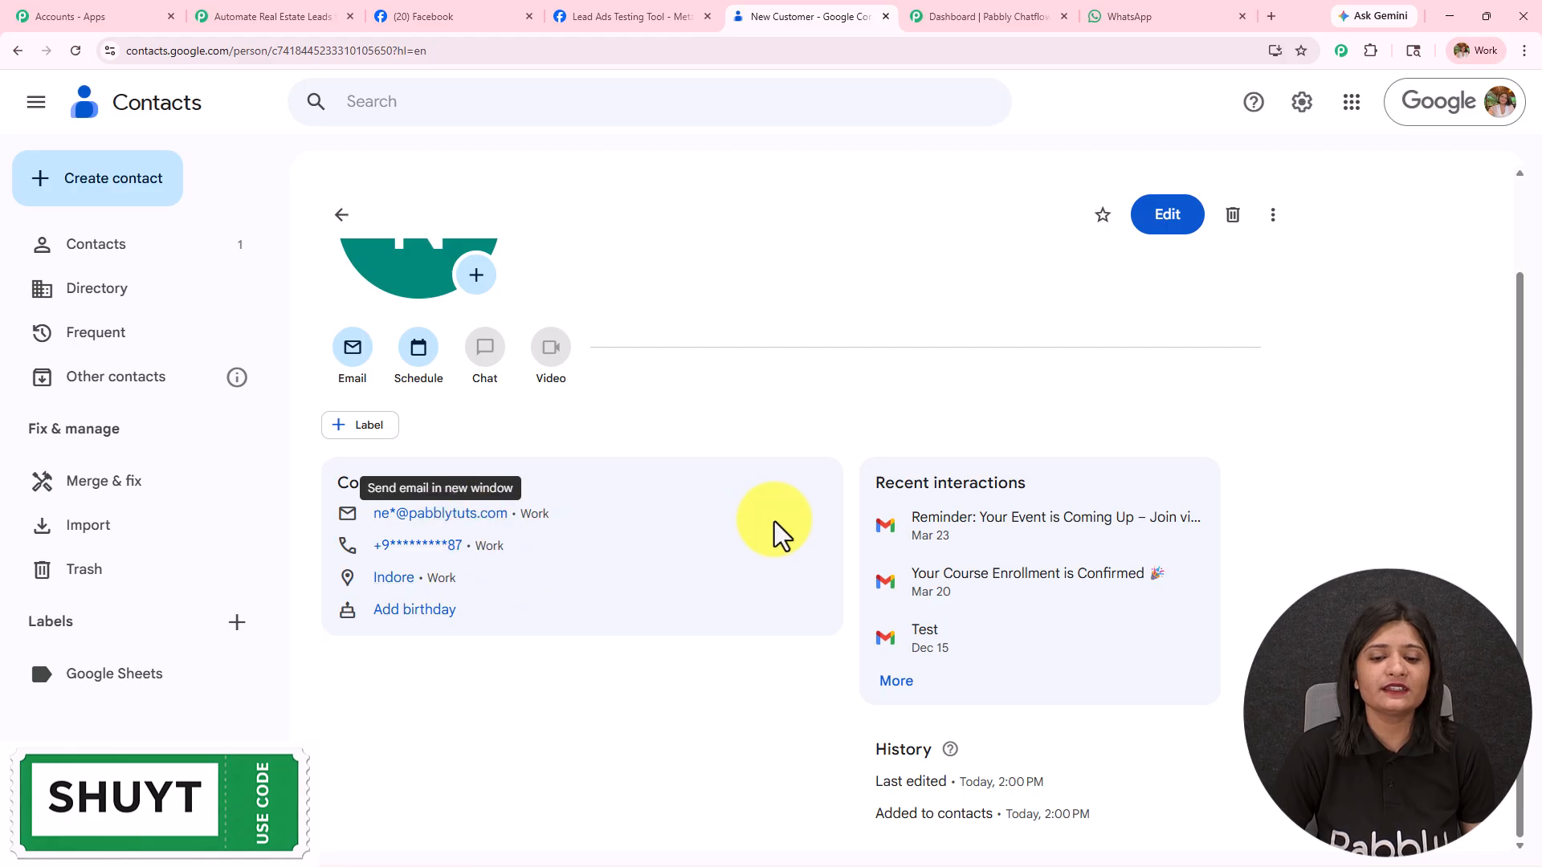
Step: Inspect its work email, phone and Indore city in edit mode, then return to the Pabbly workflow canvas
left_click(1169, 215)
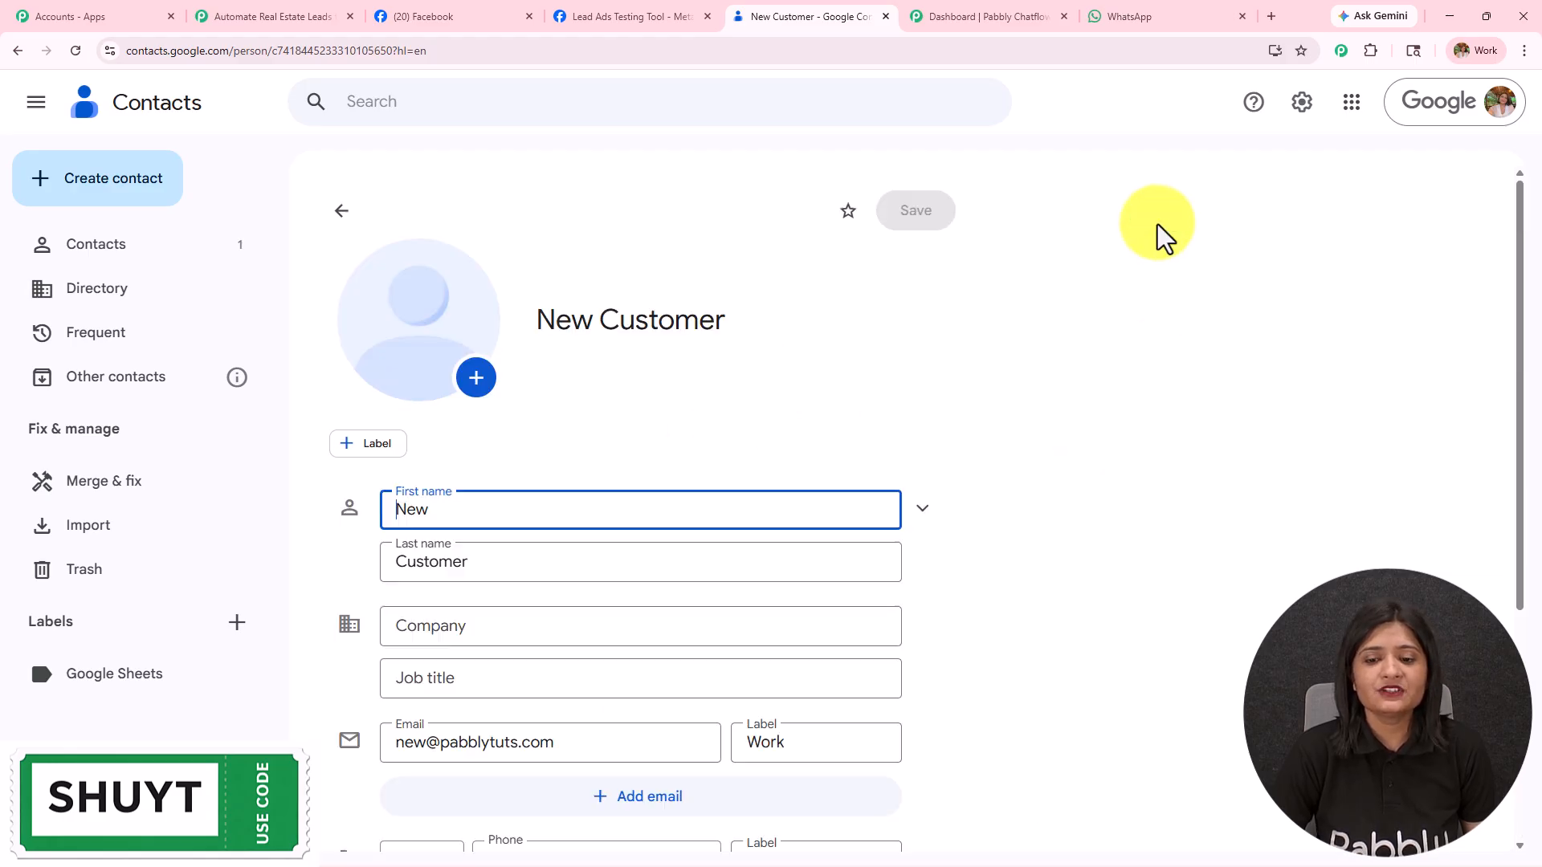
scroll(1097, 395, "down", 4)
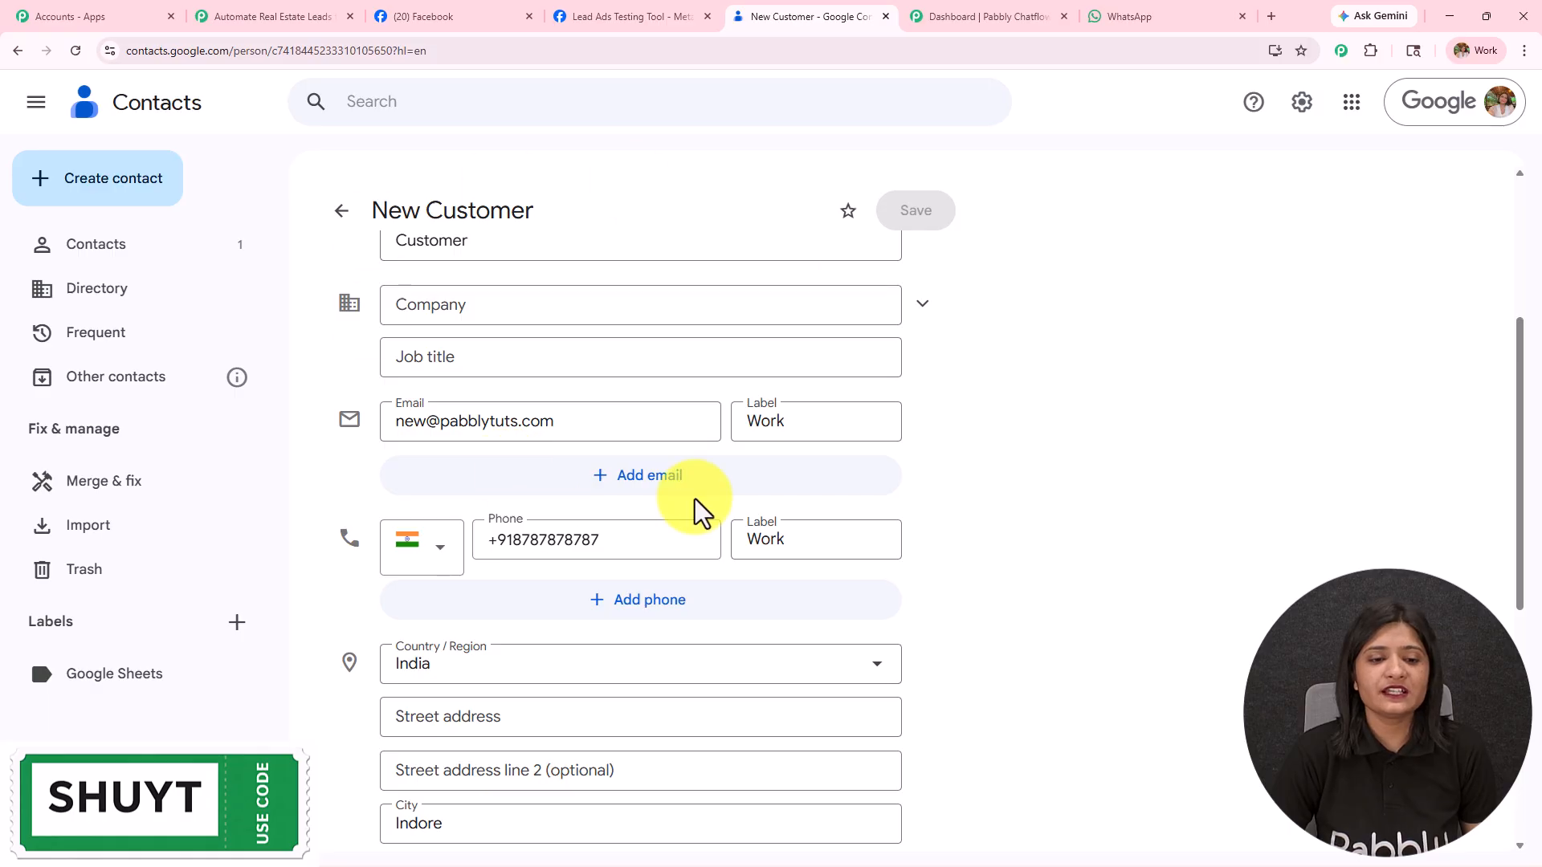
left_click(13, 55)
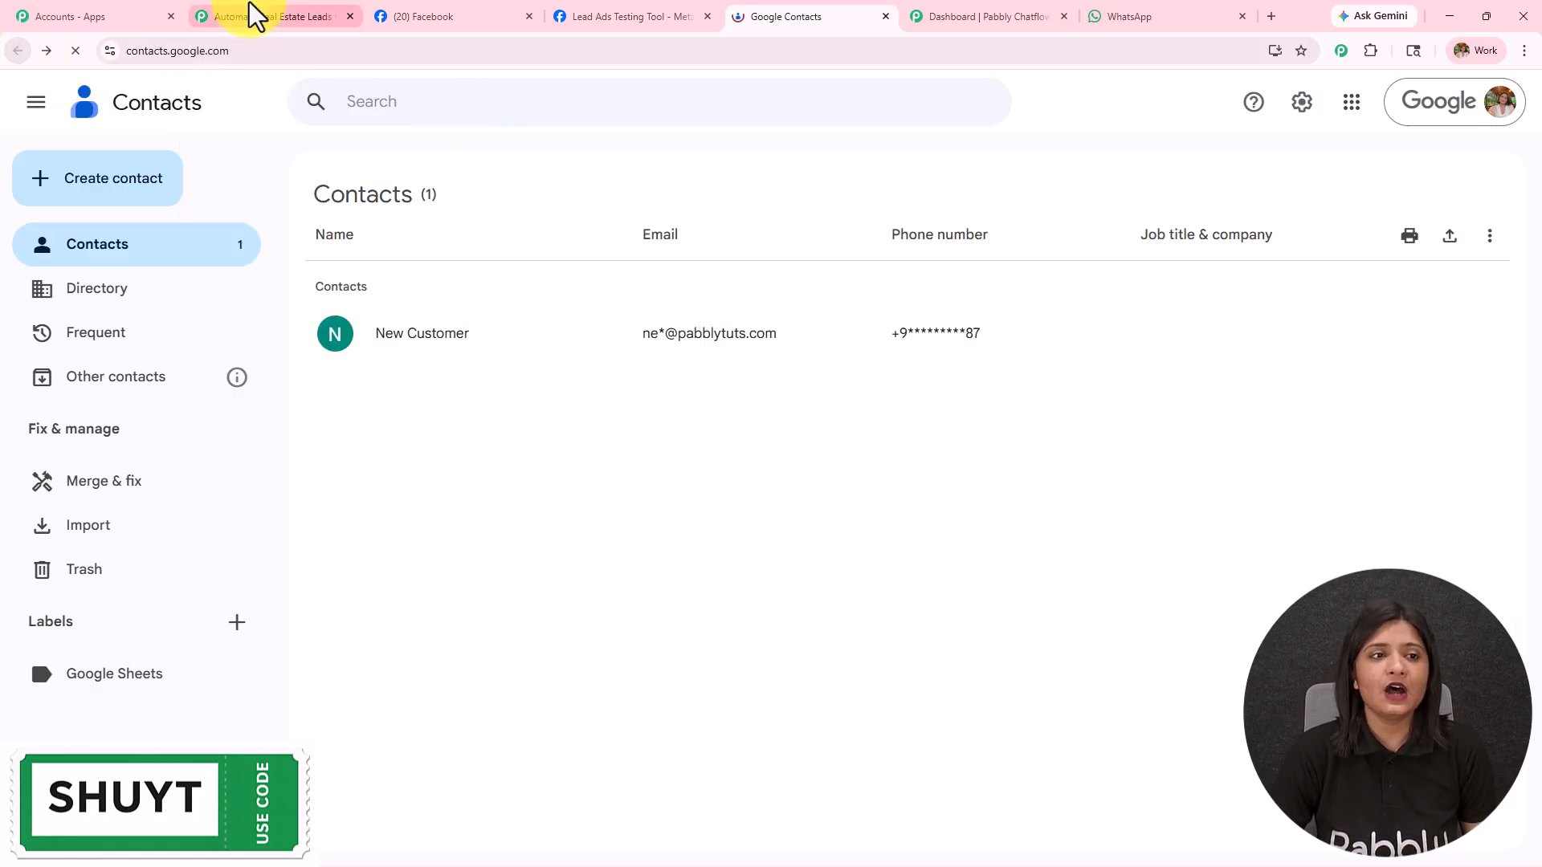
left_click(241, 5)
left_click(1510, 110)
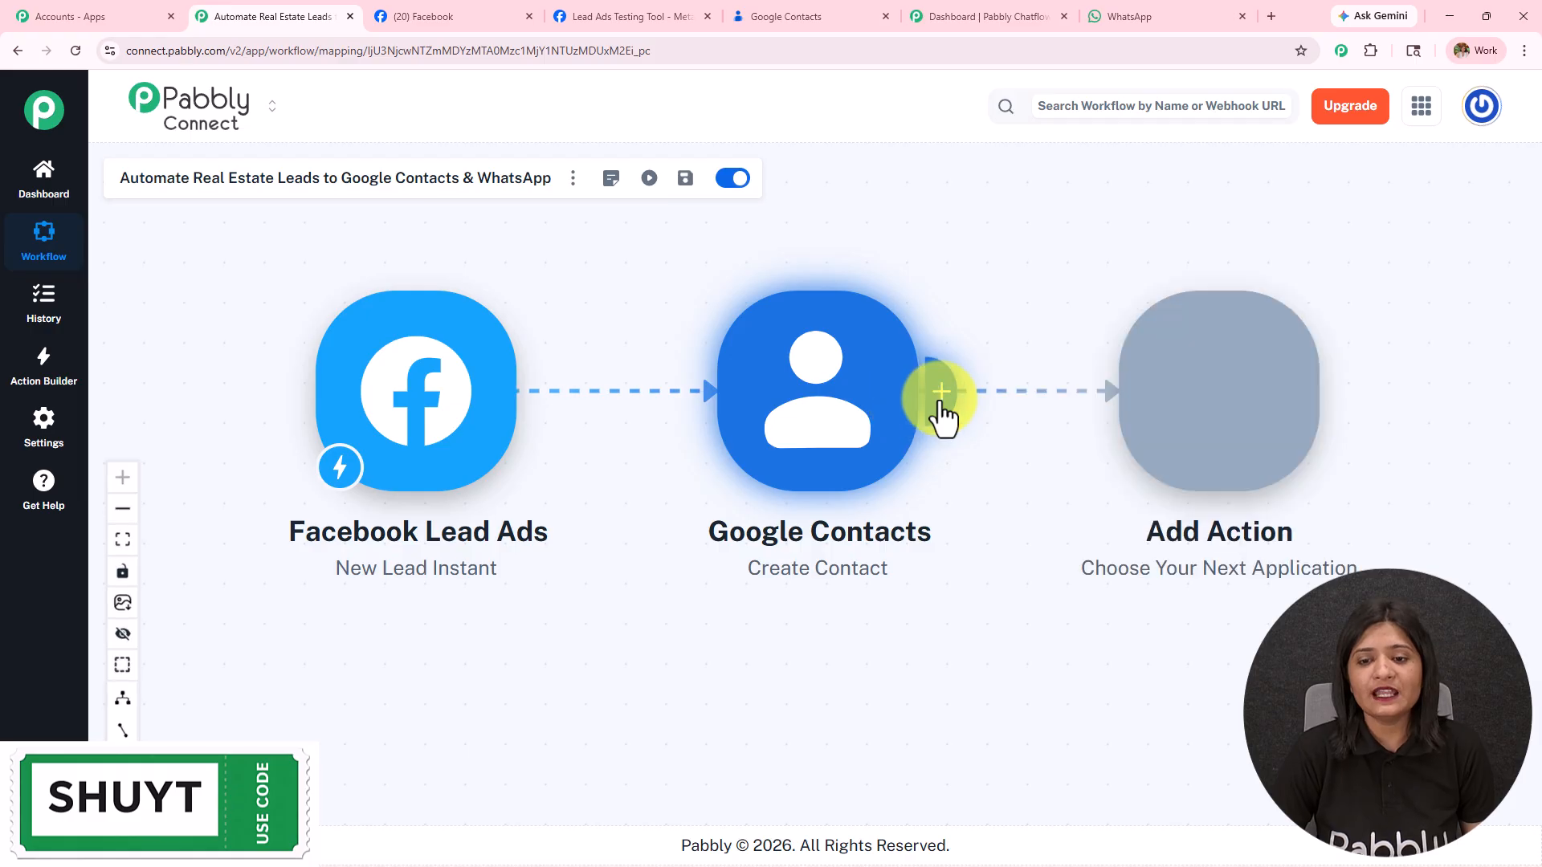
Step: Add a Pabbly Chatflow 'Send Text Message' action after the Google Contacts step
left_click(938, 406)
left_click(937, 211)
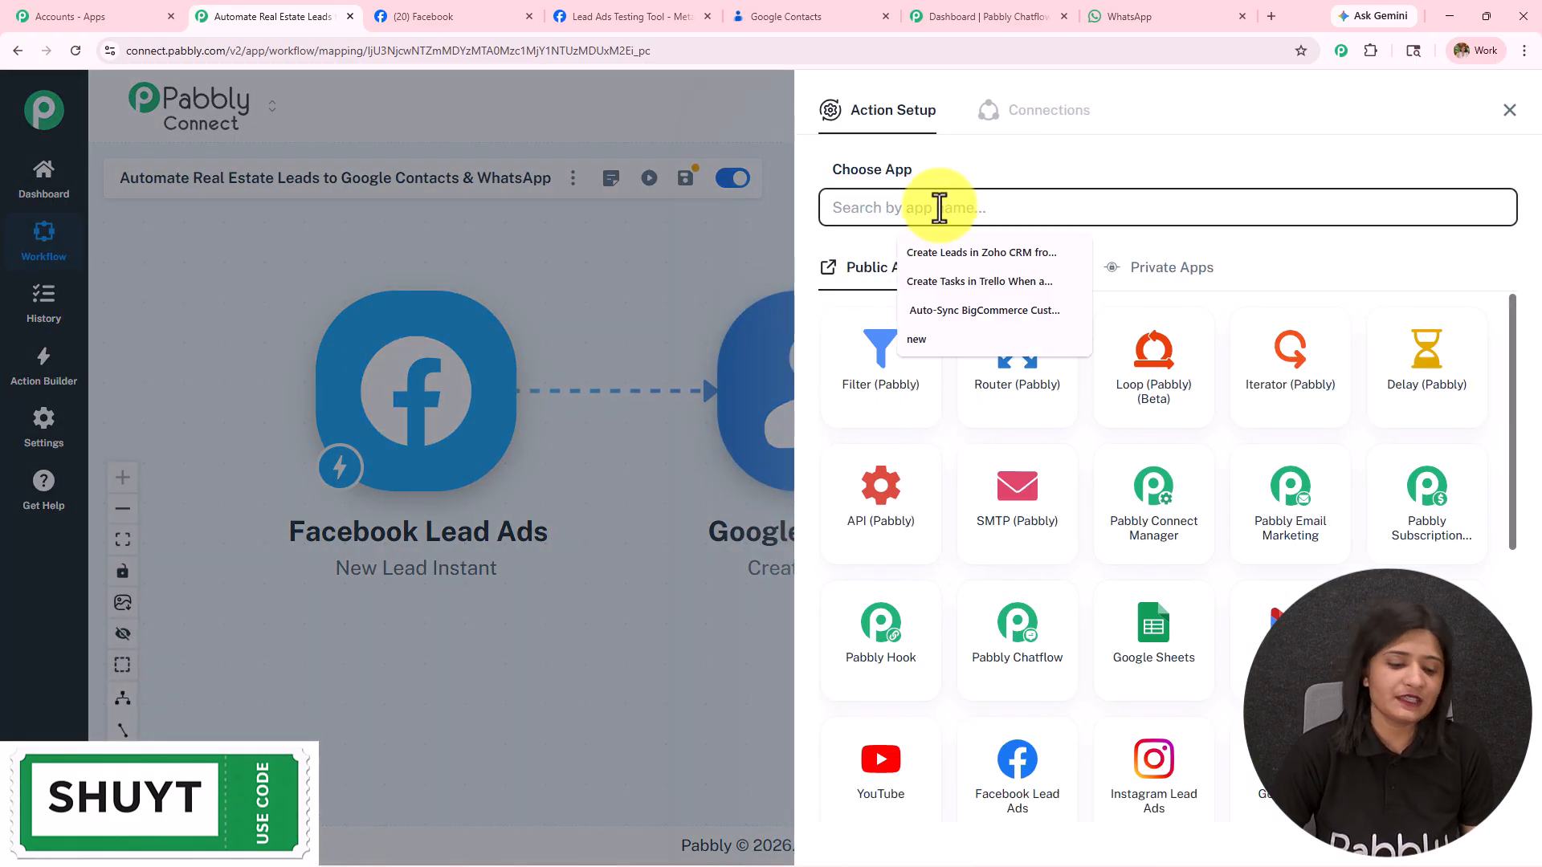
type("C")
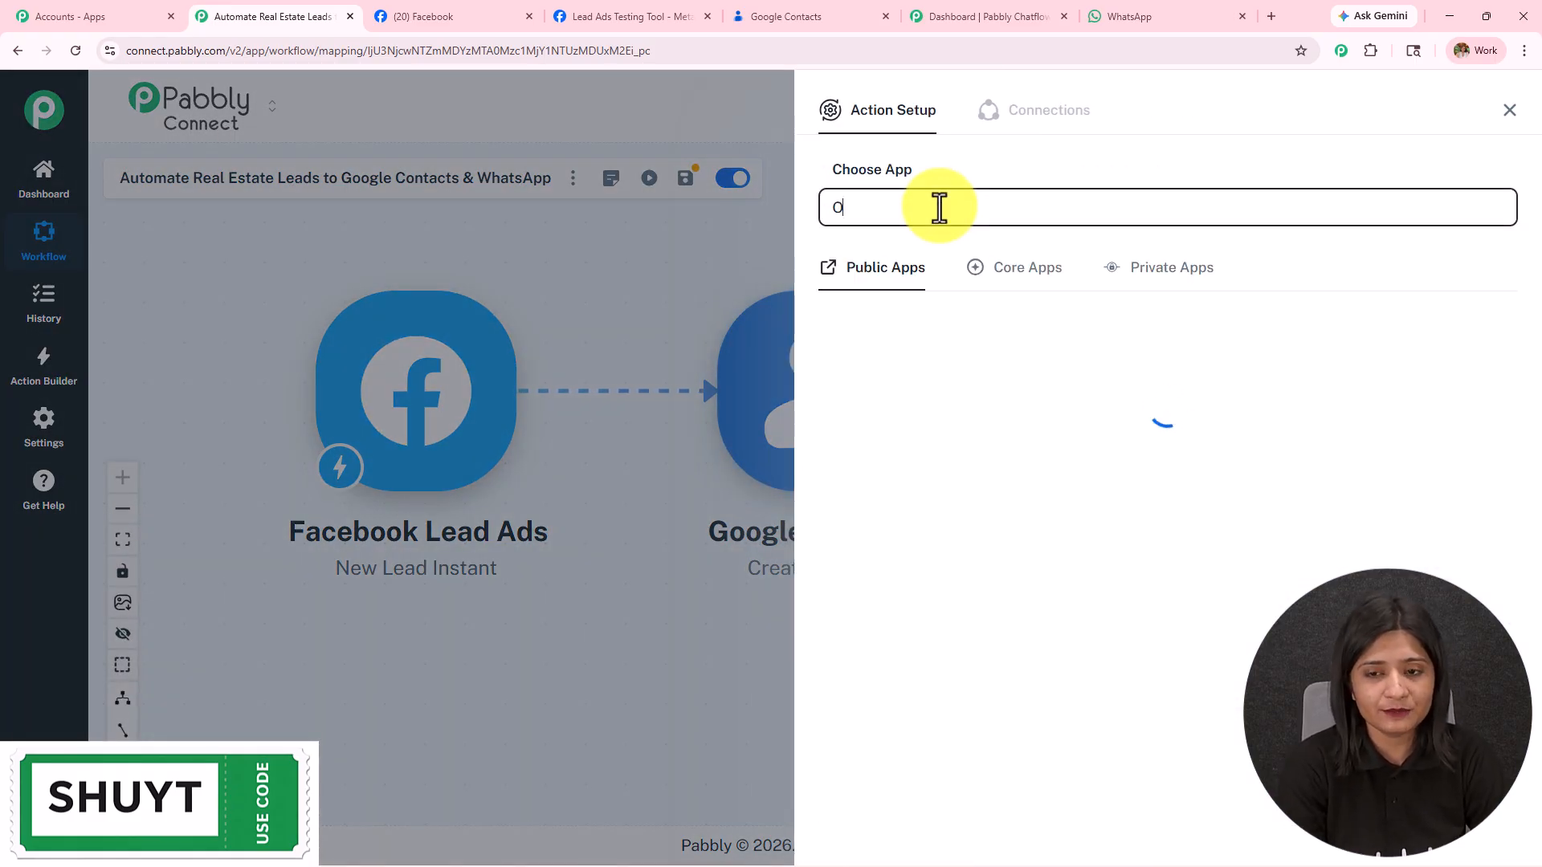
type("Pa")
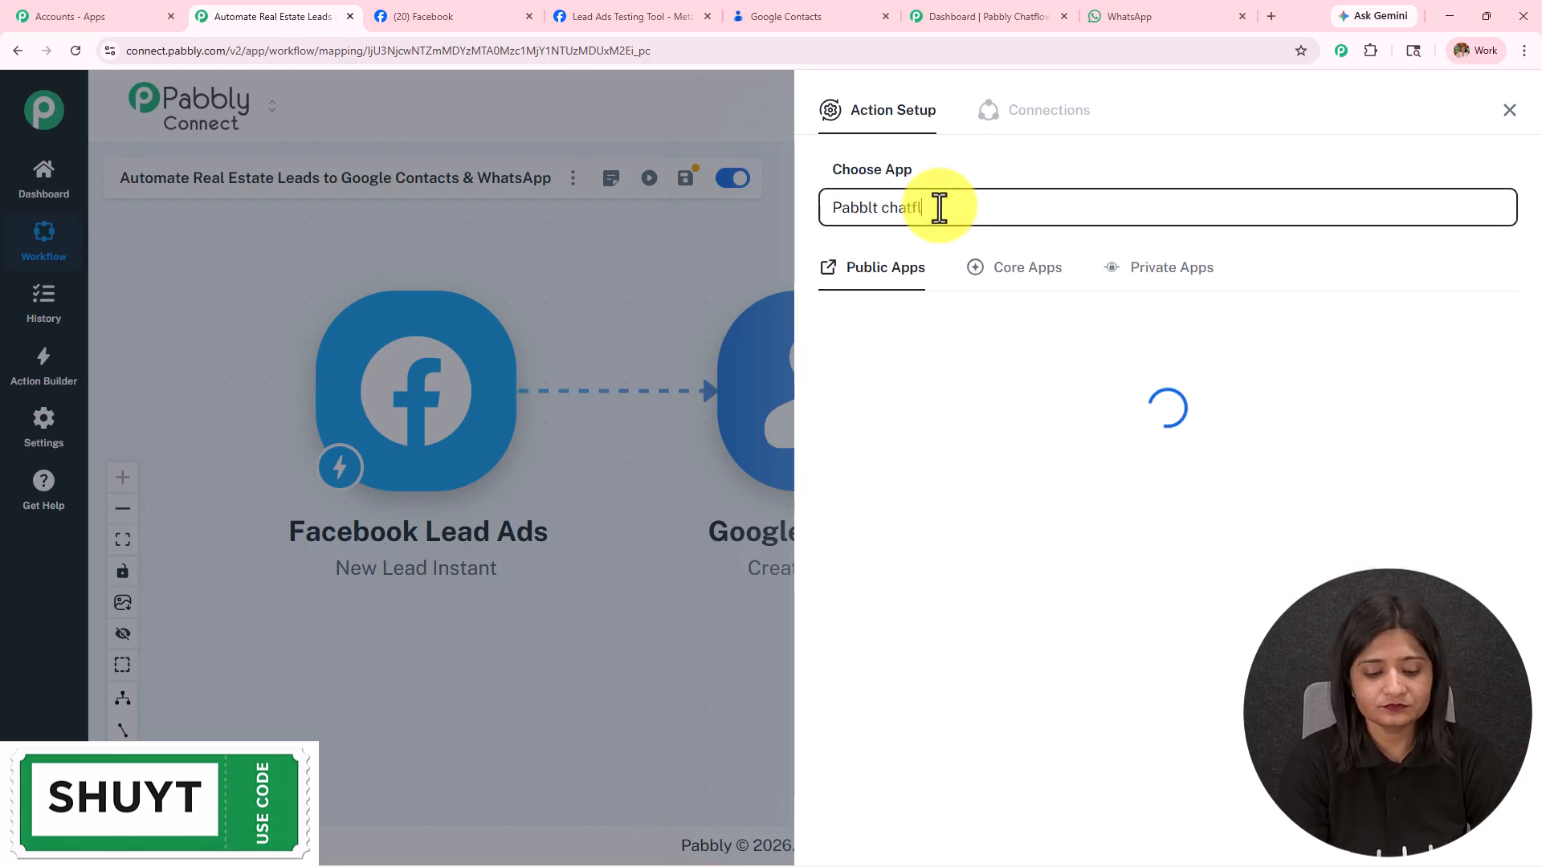
type("bblt chatf")
left_click(881, 372)
left_click(902, 292)
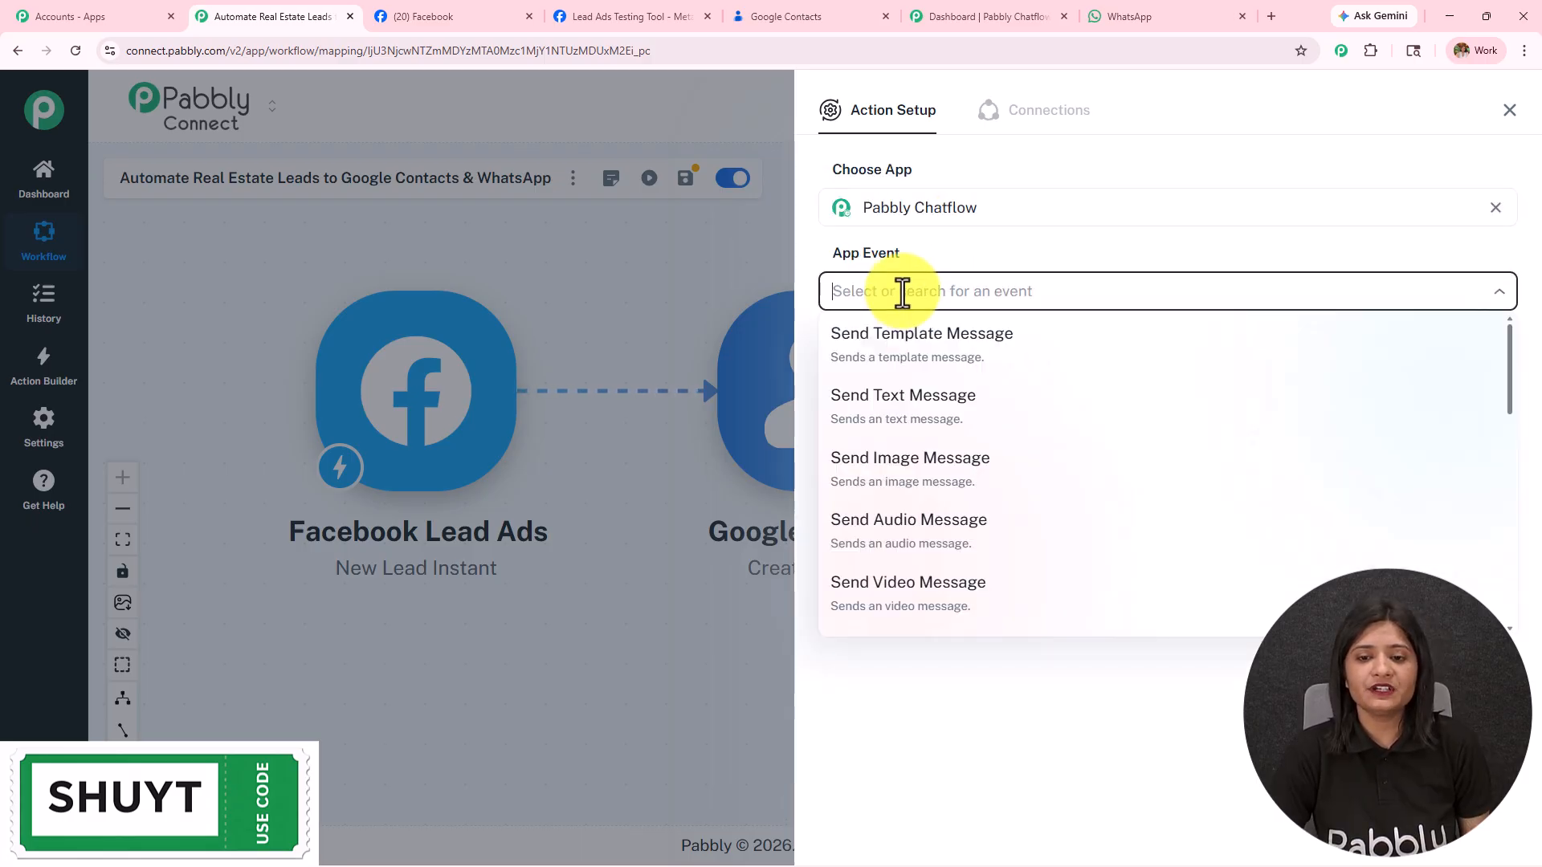
left_click(914, 395)
left_click(883, 354)
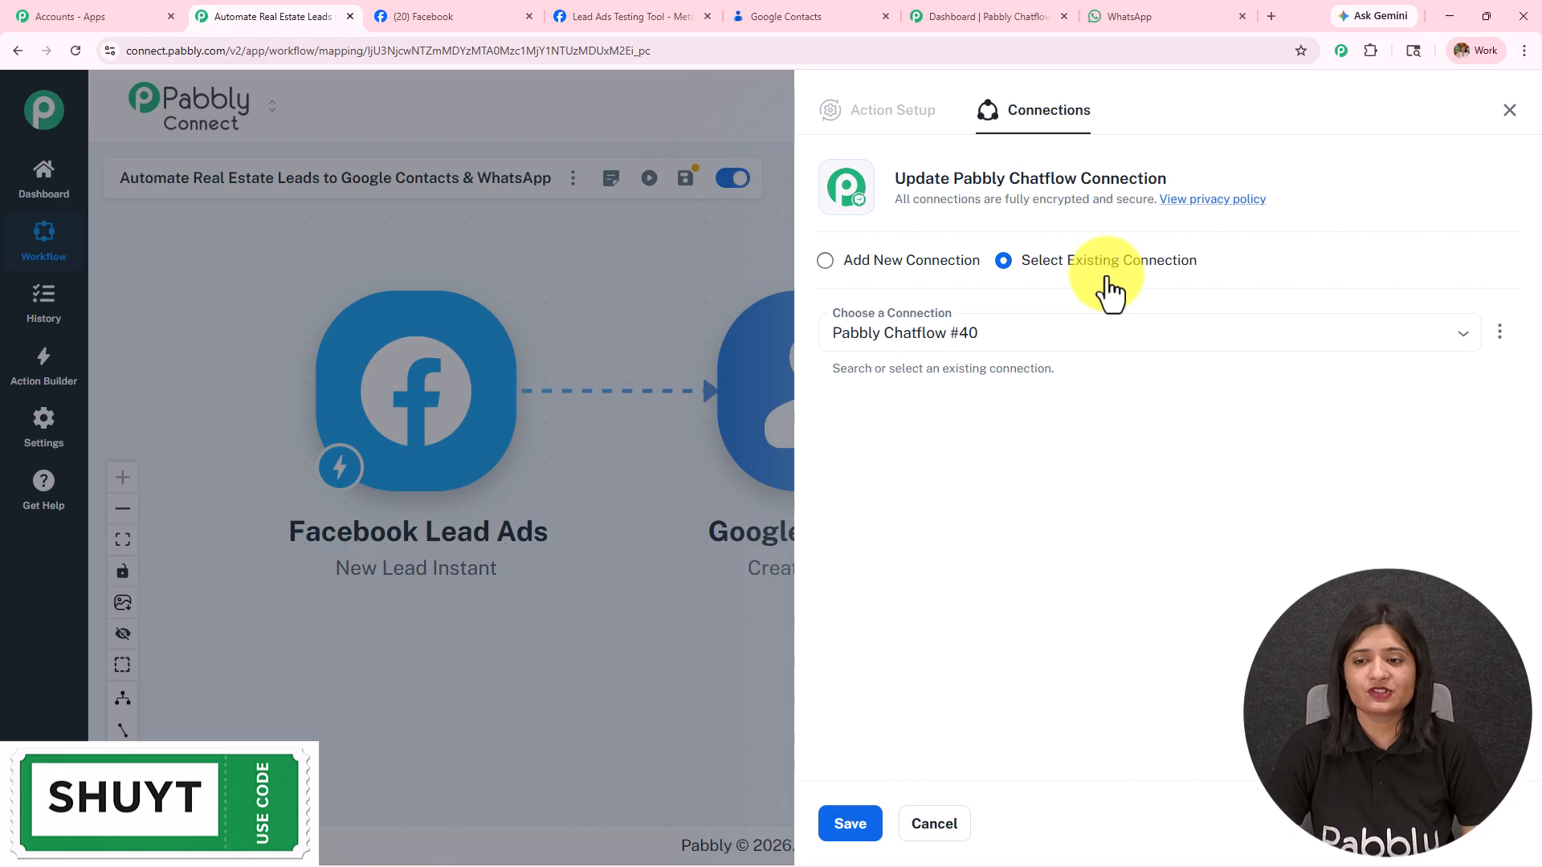
Step: Choose Add New Connection (Pabbly Chatflow #41) and go to the Pabbly Chatflow dashboard
left_click(916, 285)
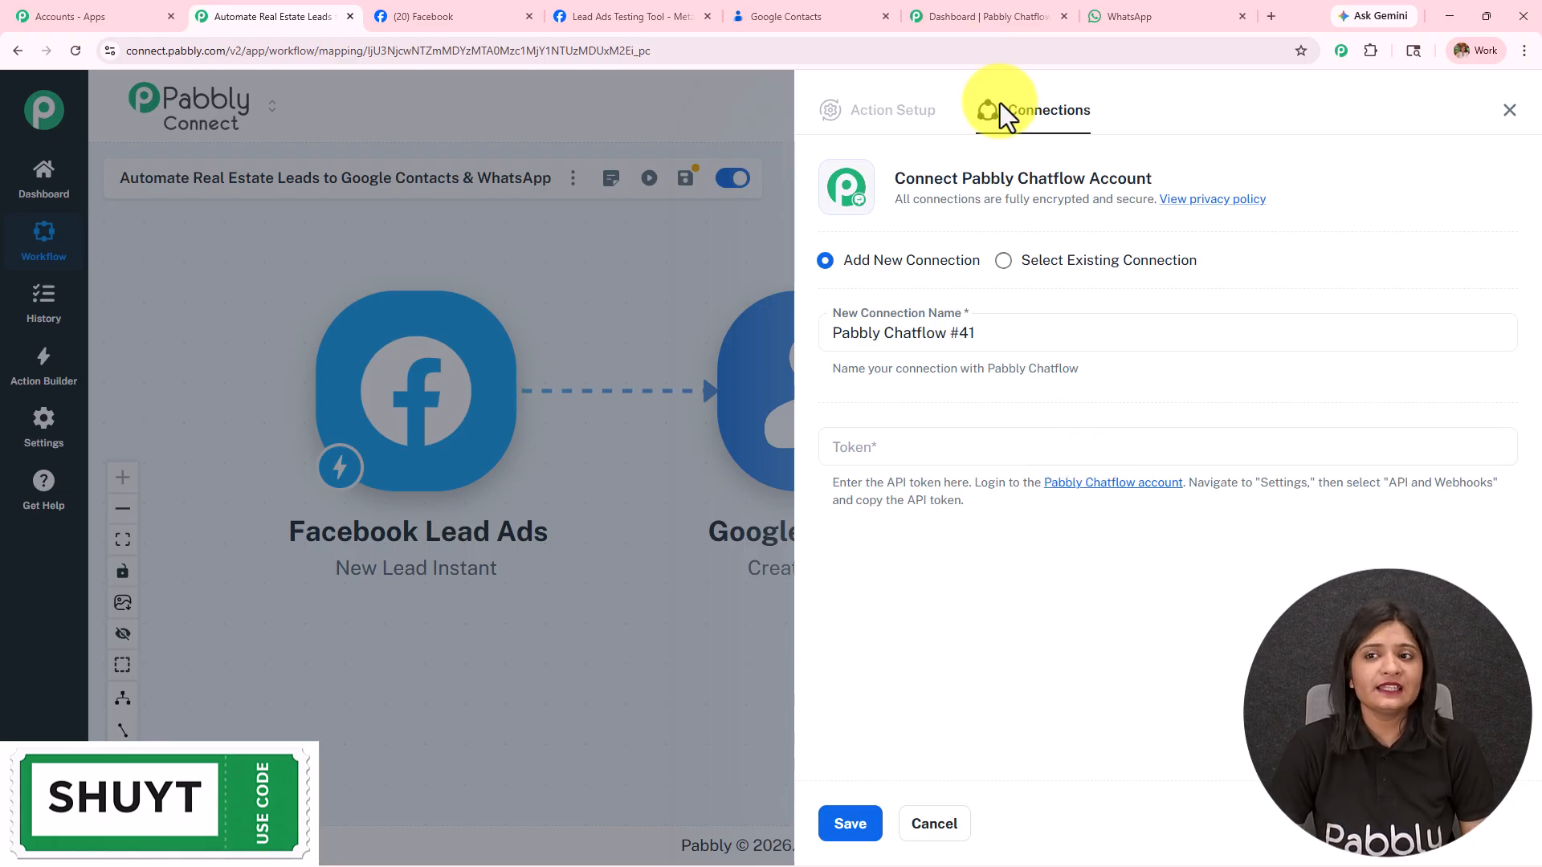
left_click(1006, 13)
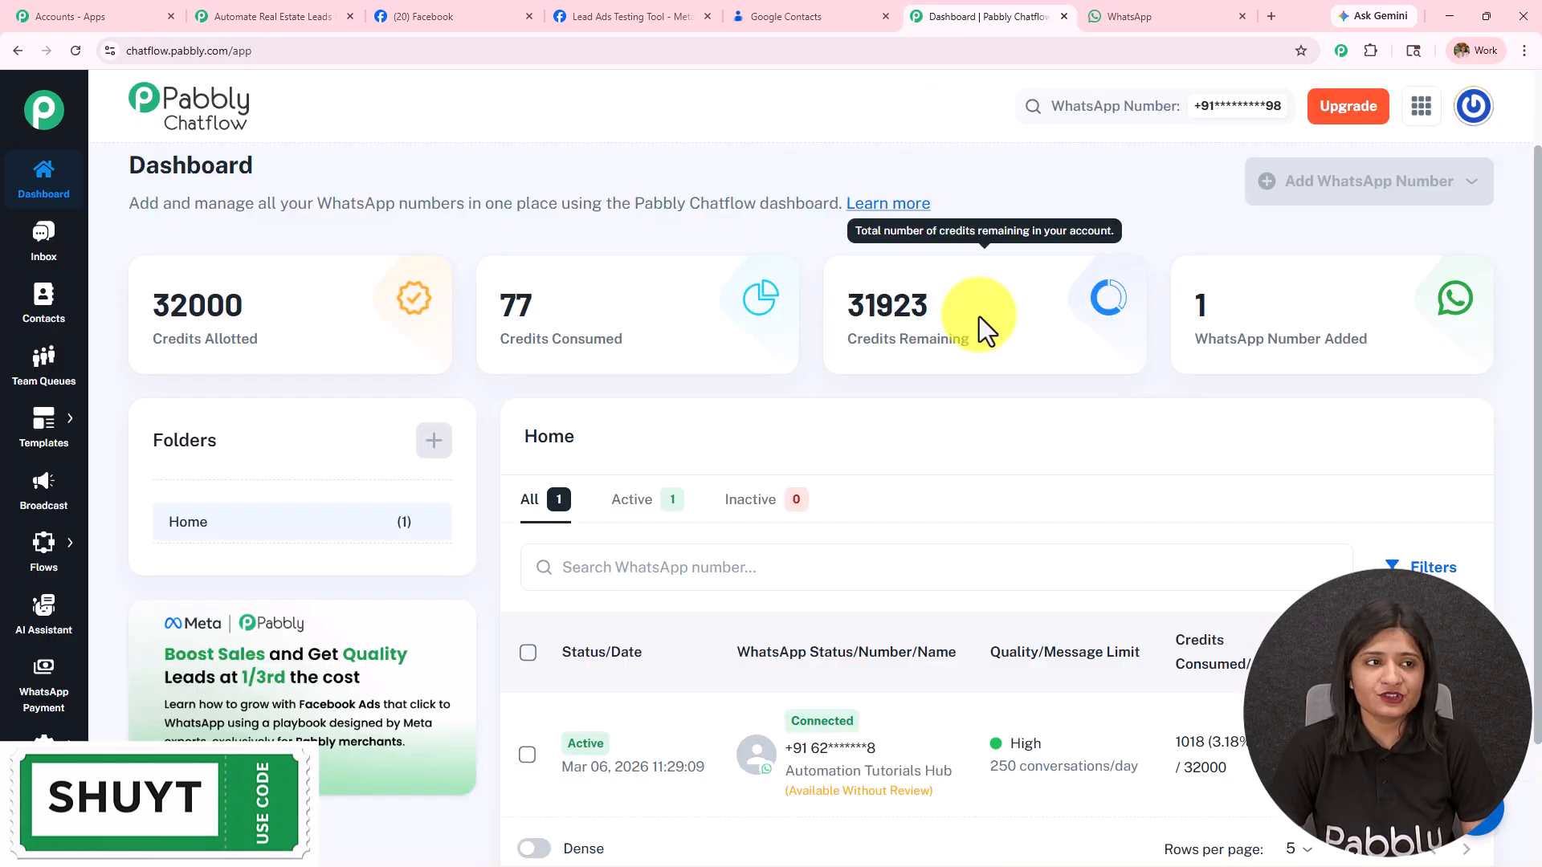
Step: Open Pabbly Chatflow from All Pabbly Apps, go to Settings > API & Webhooks, and copy the API token
left_click(96, 16)
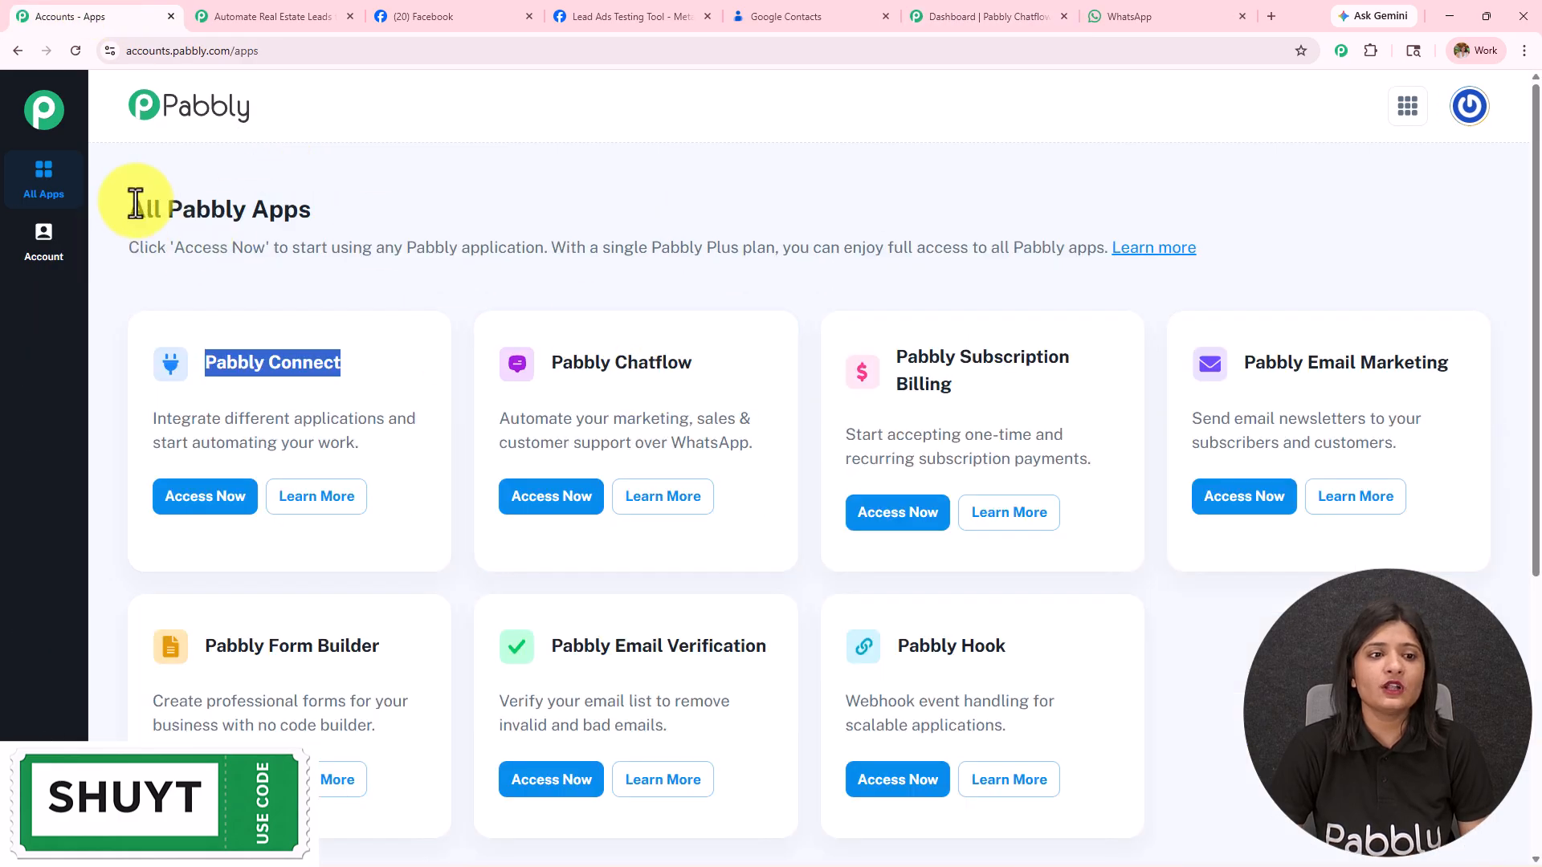
left_click_drag(135, 203, 311, 211)
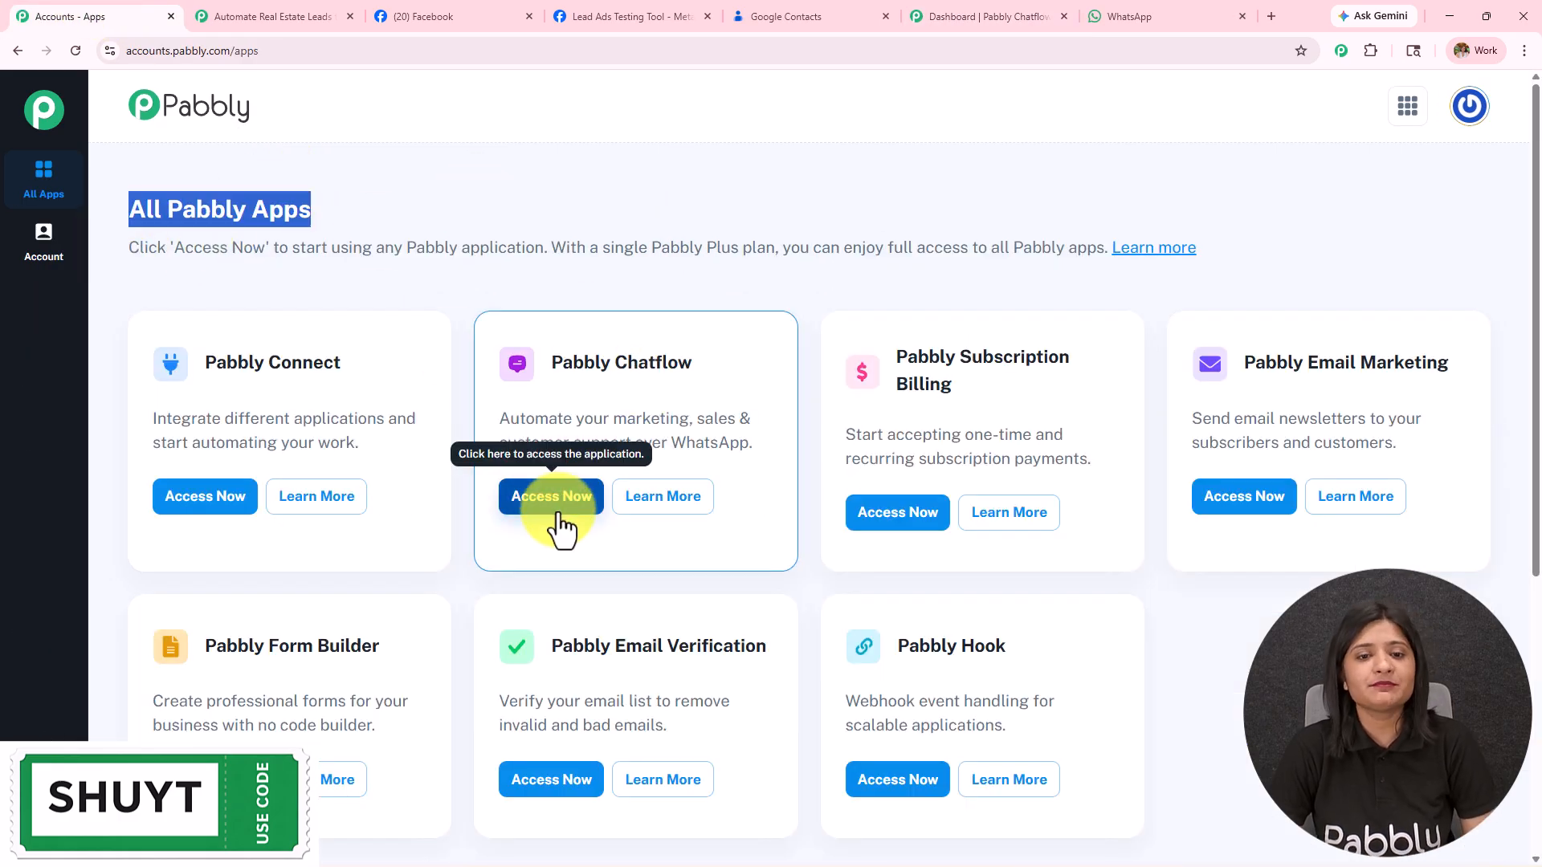
left_click(1022, 14)
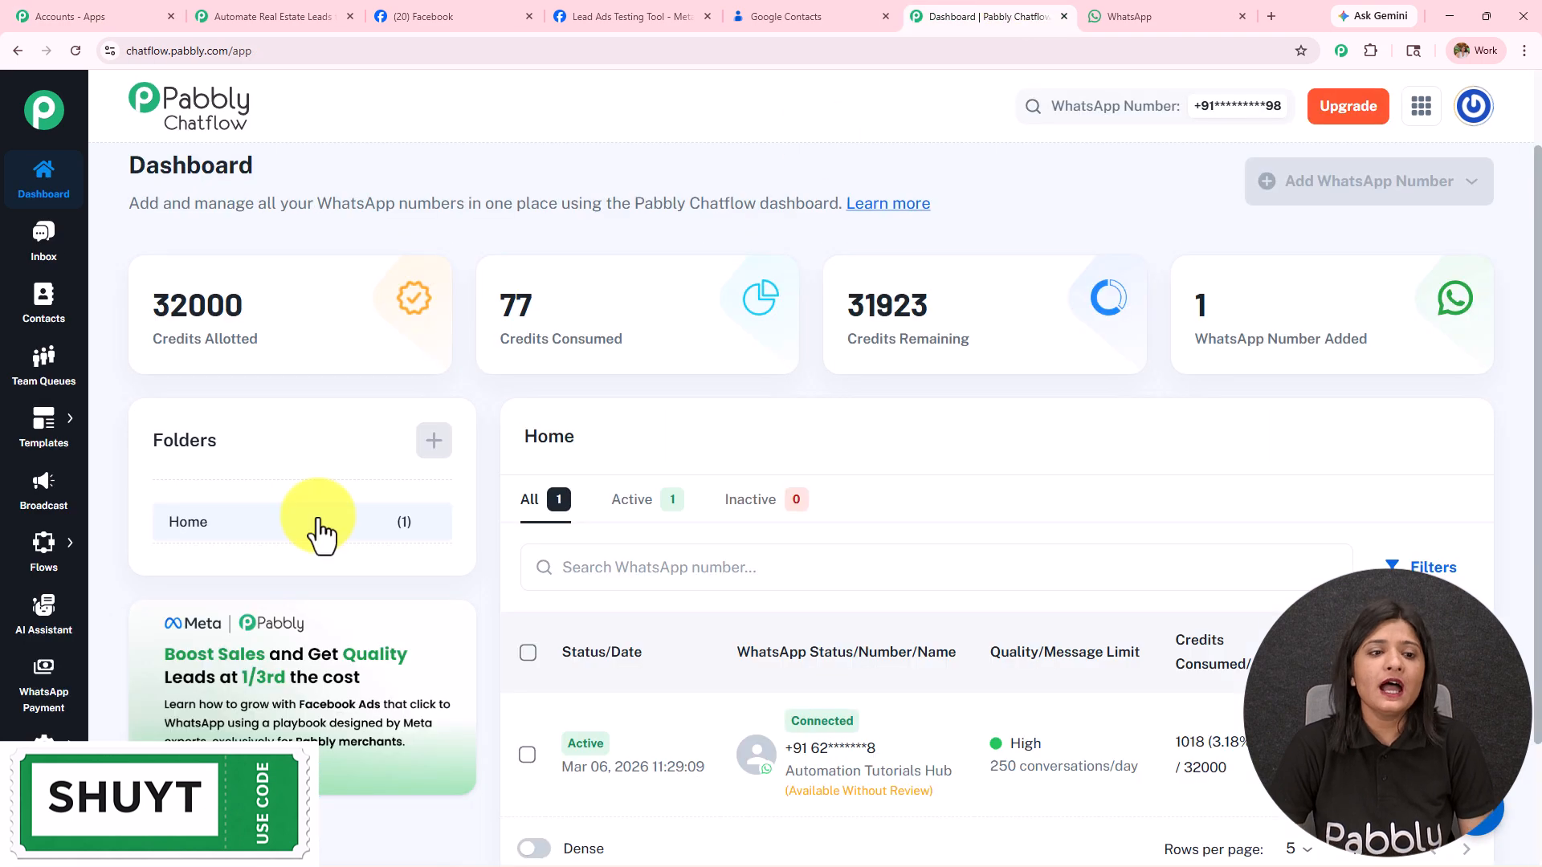
scroll(321, 534, "down", 3)
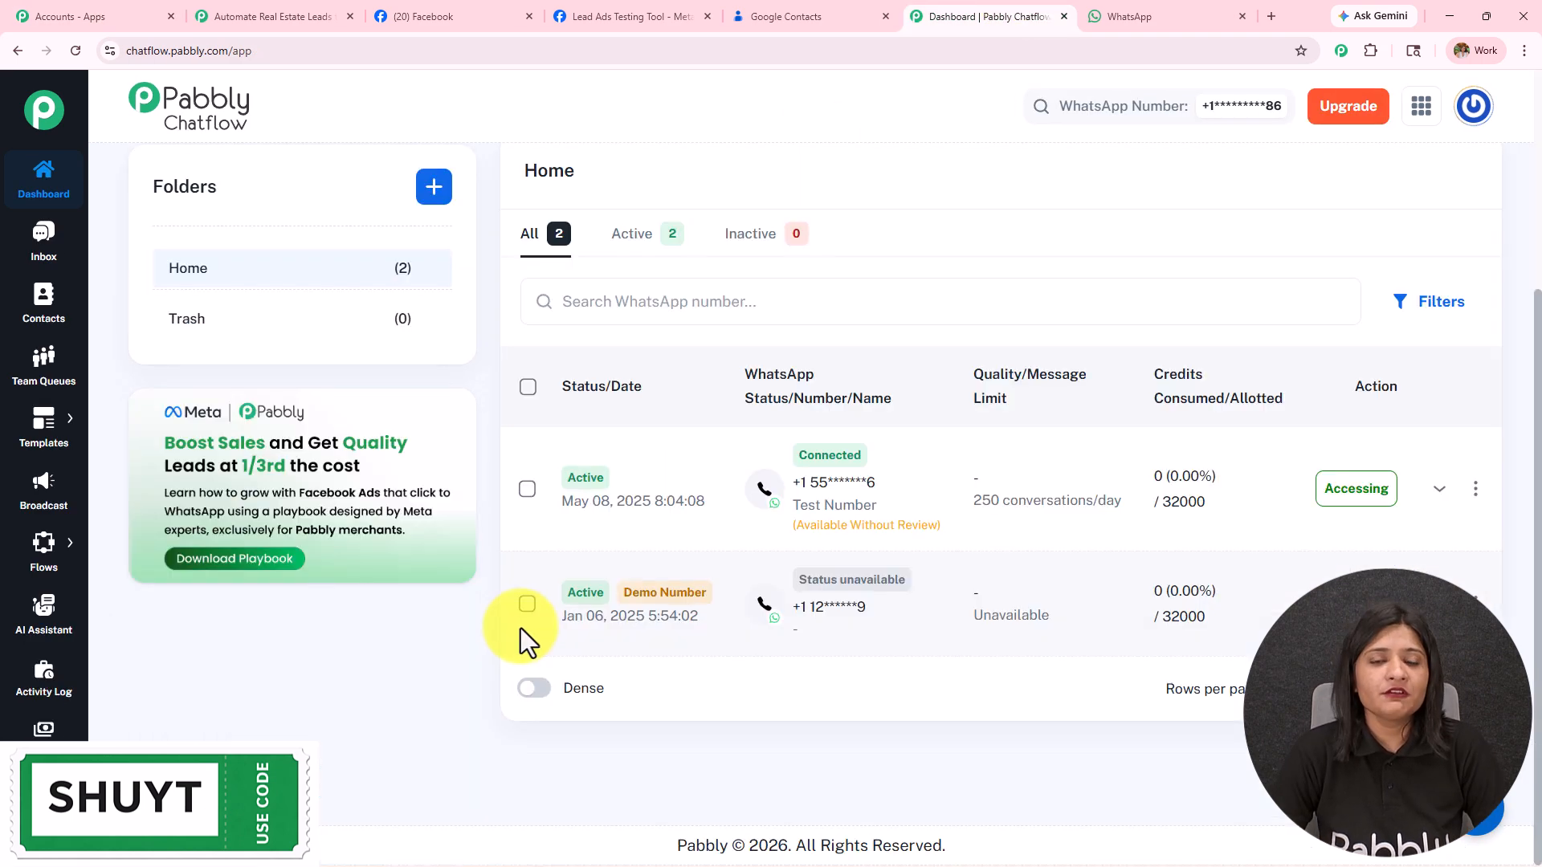
mouse_move(44, 735)
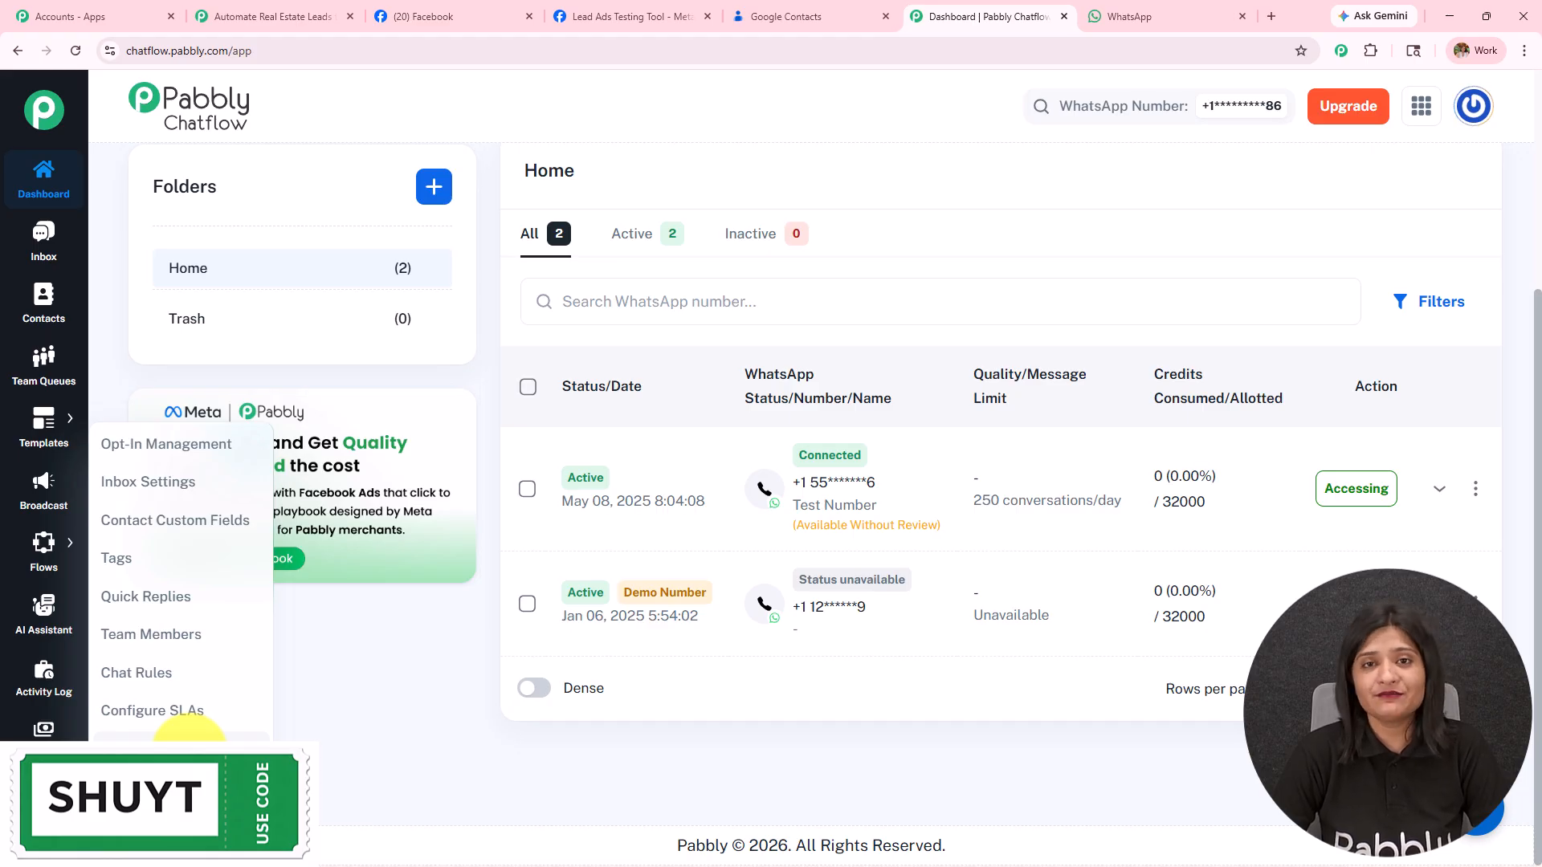
left_click(189, 740)
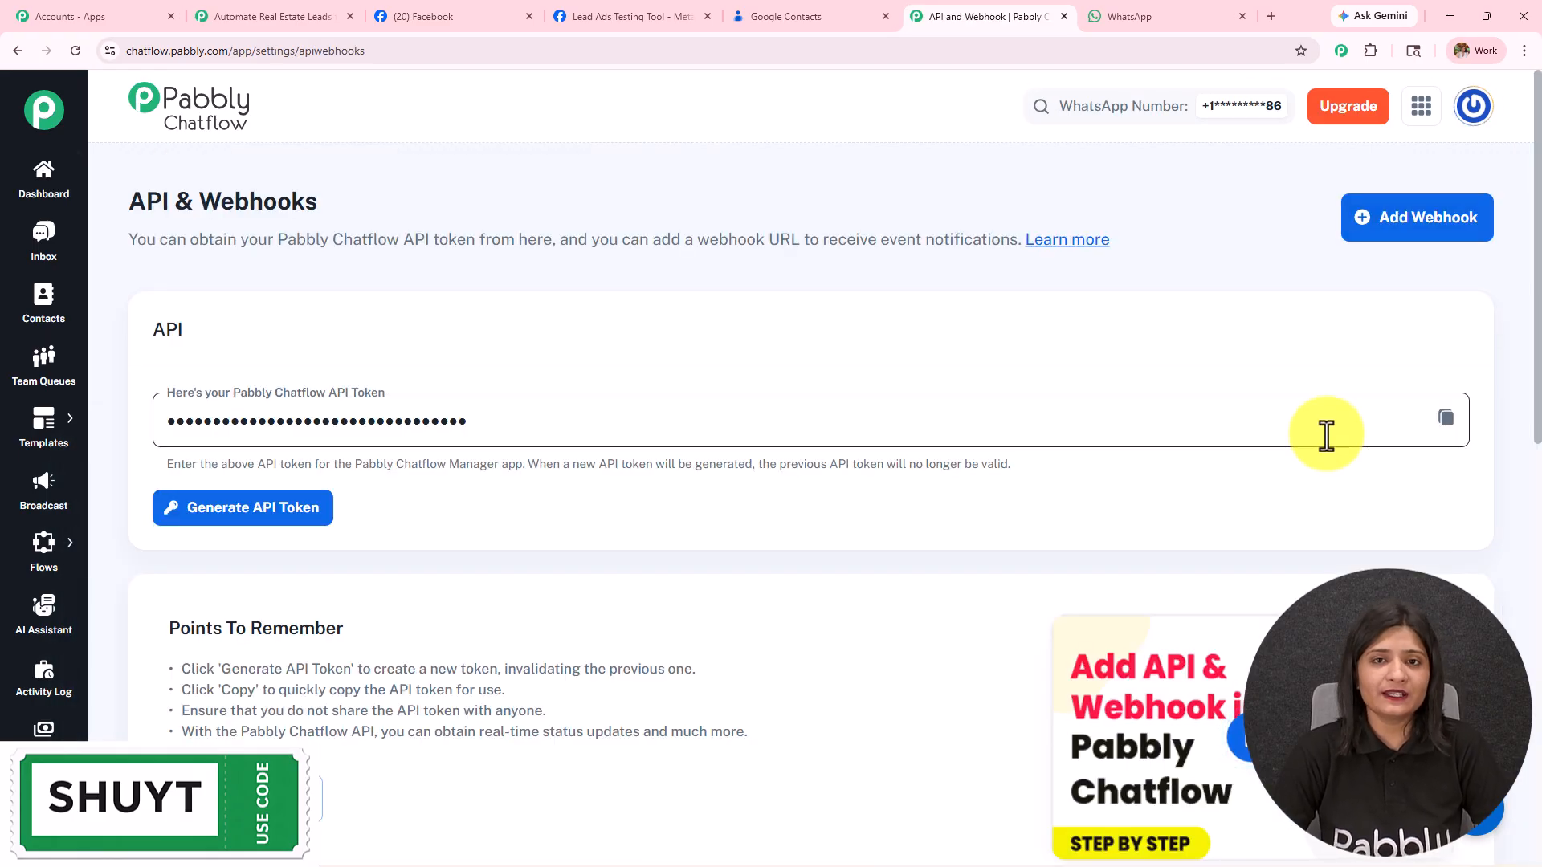
left_click(1446, 418)
Step: Use the existing Pabbly Chatflow #40 connection and save it
left_click(265, 17)
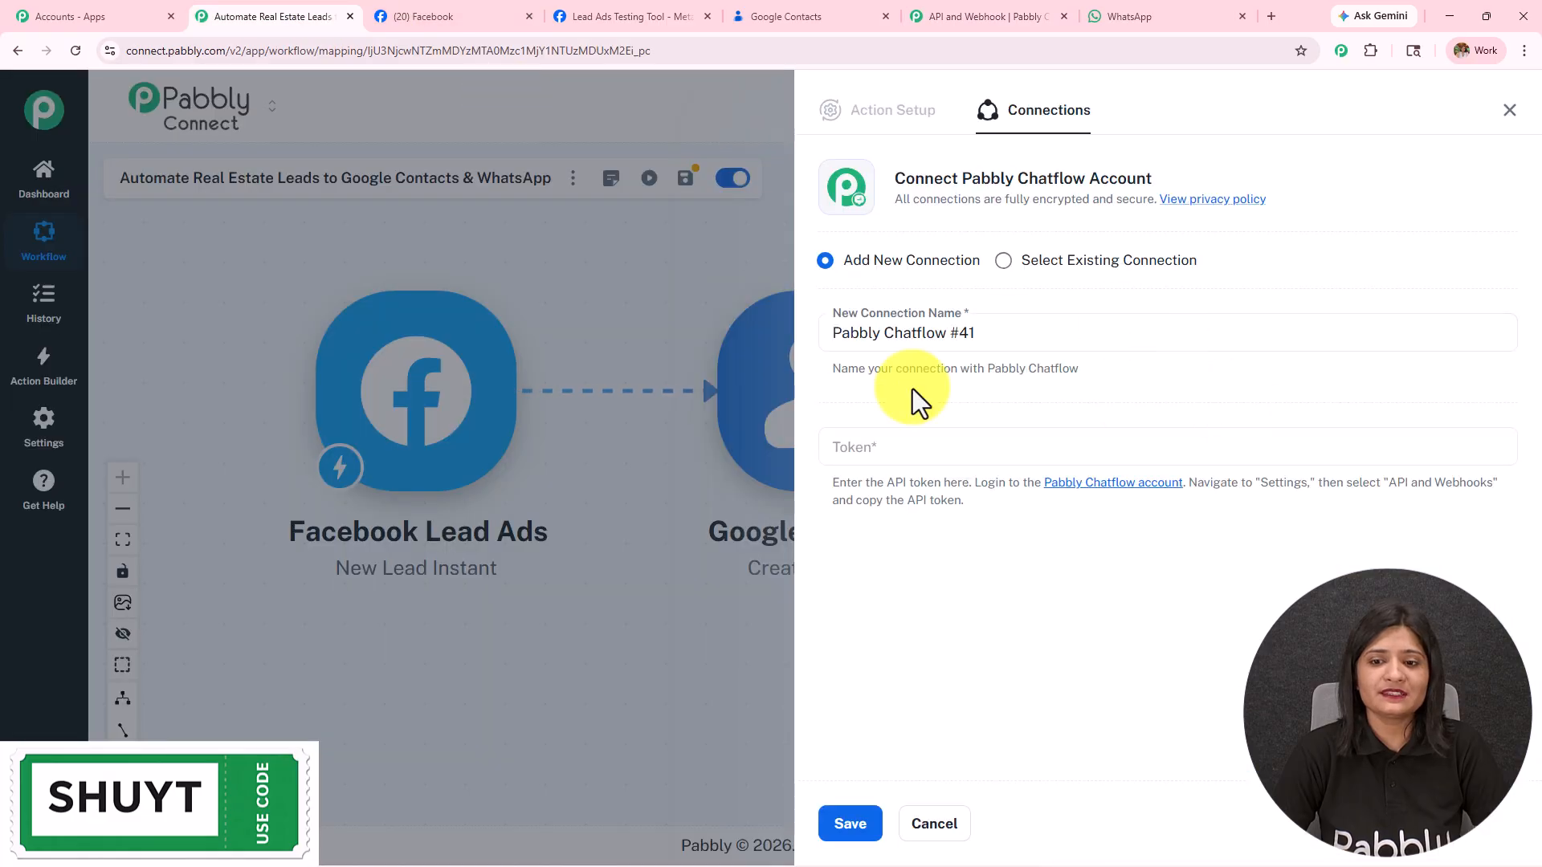
left_click(1028, 264)
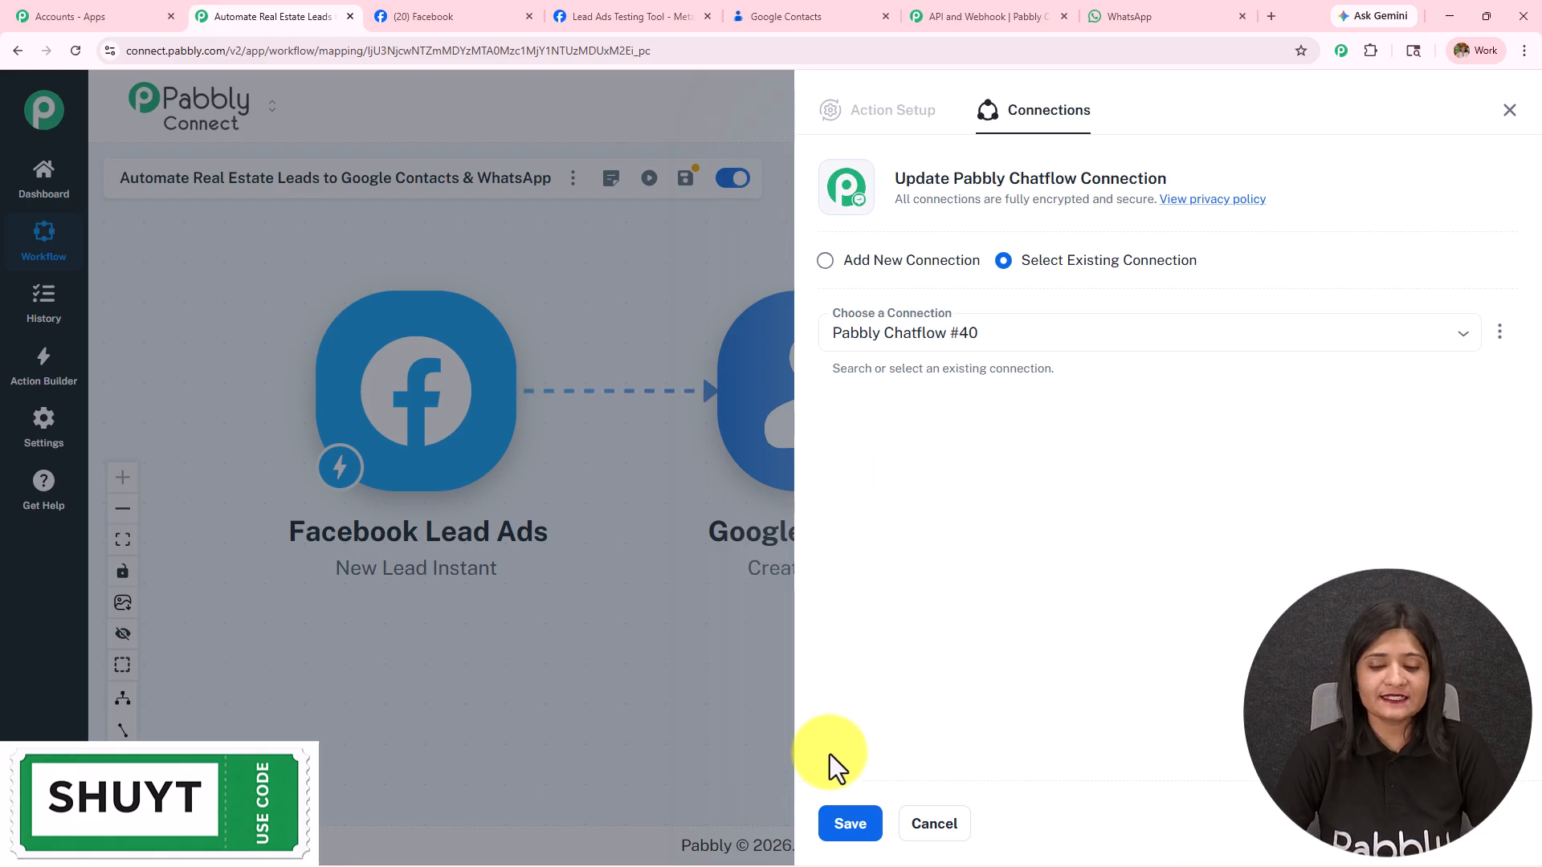
left_click(852, 824)
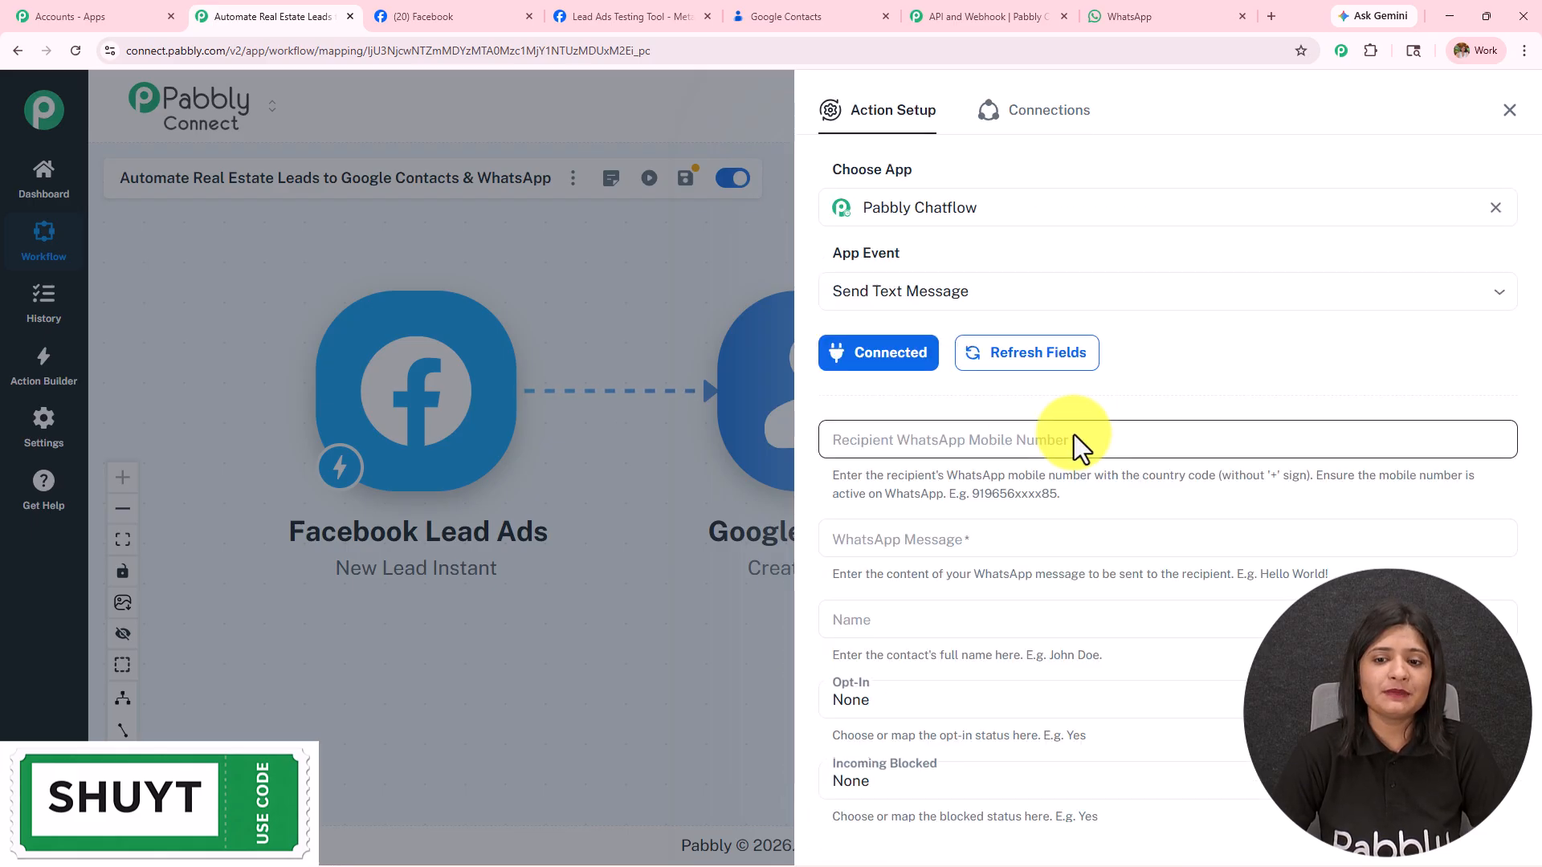
scroll(1069, 514, "down", 5)
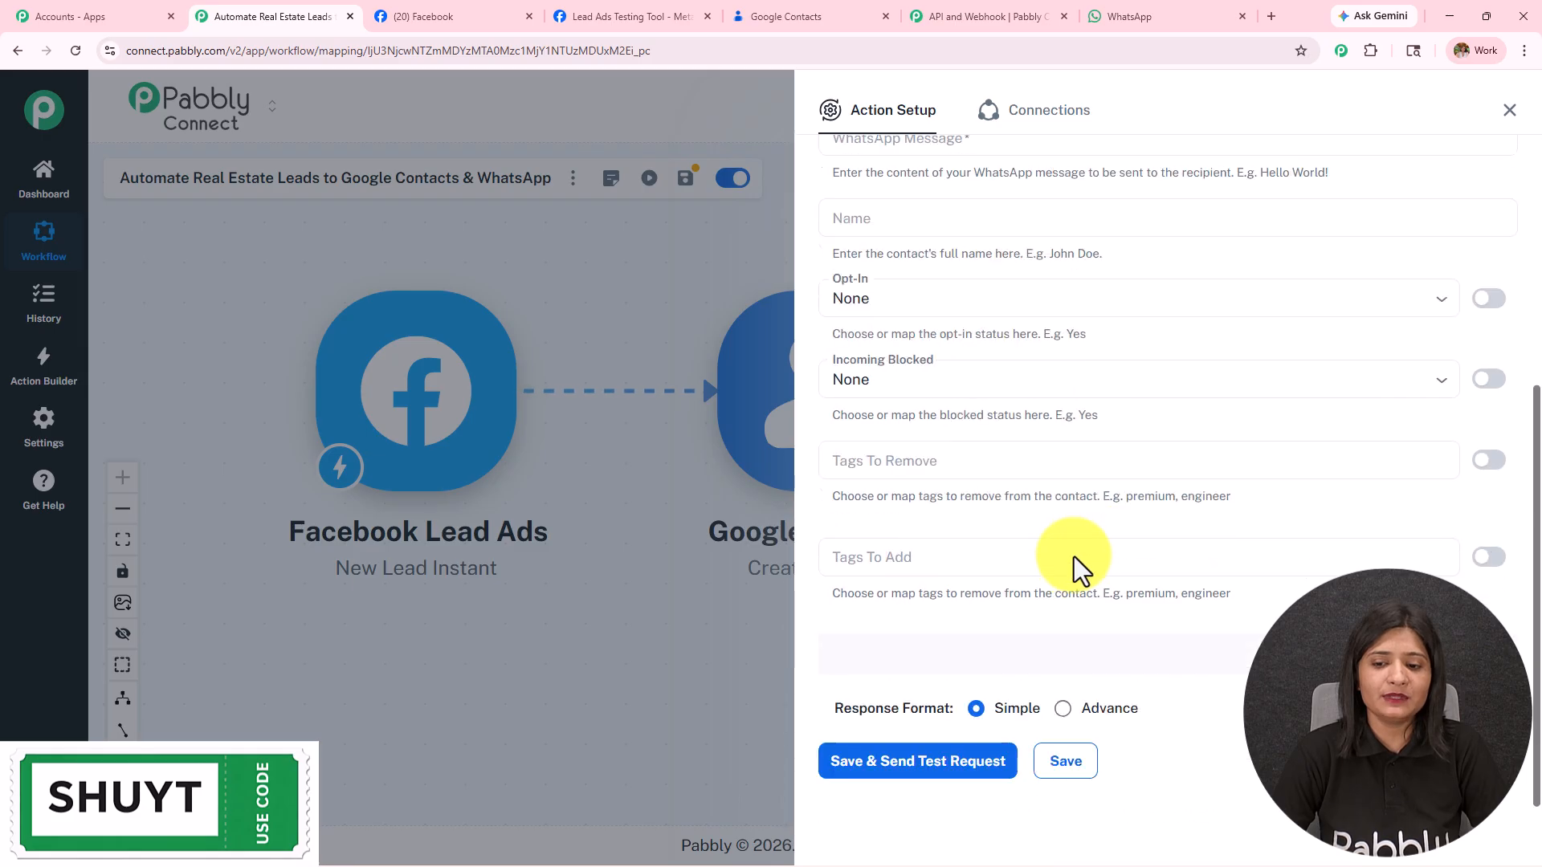
scroll(1074, 556, "up", 5)
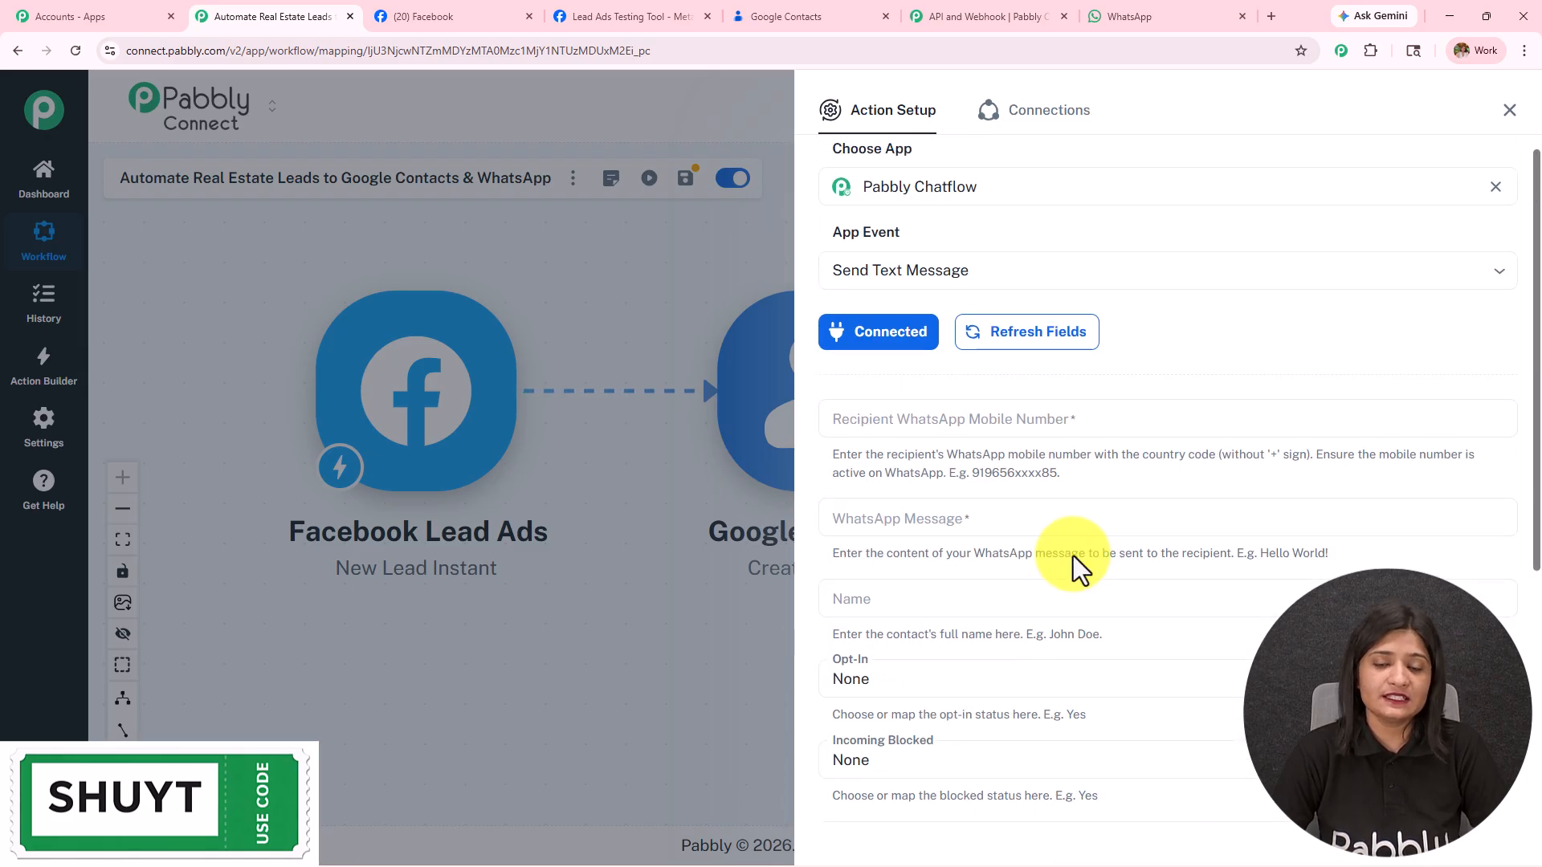
Step: Map Google Contacts' phoneNumbers 0 value into Recipient WhatsApp Mobile Number
left_click(1039, 514)
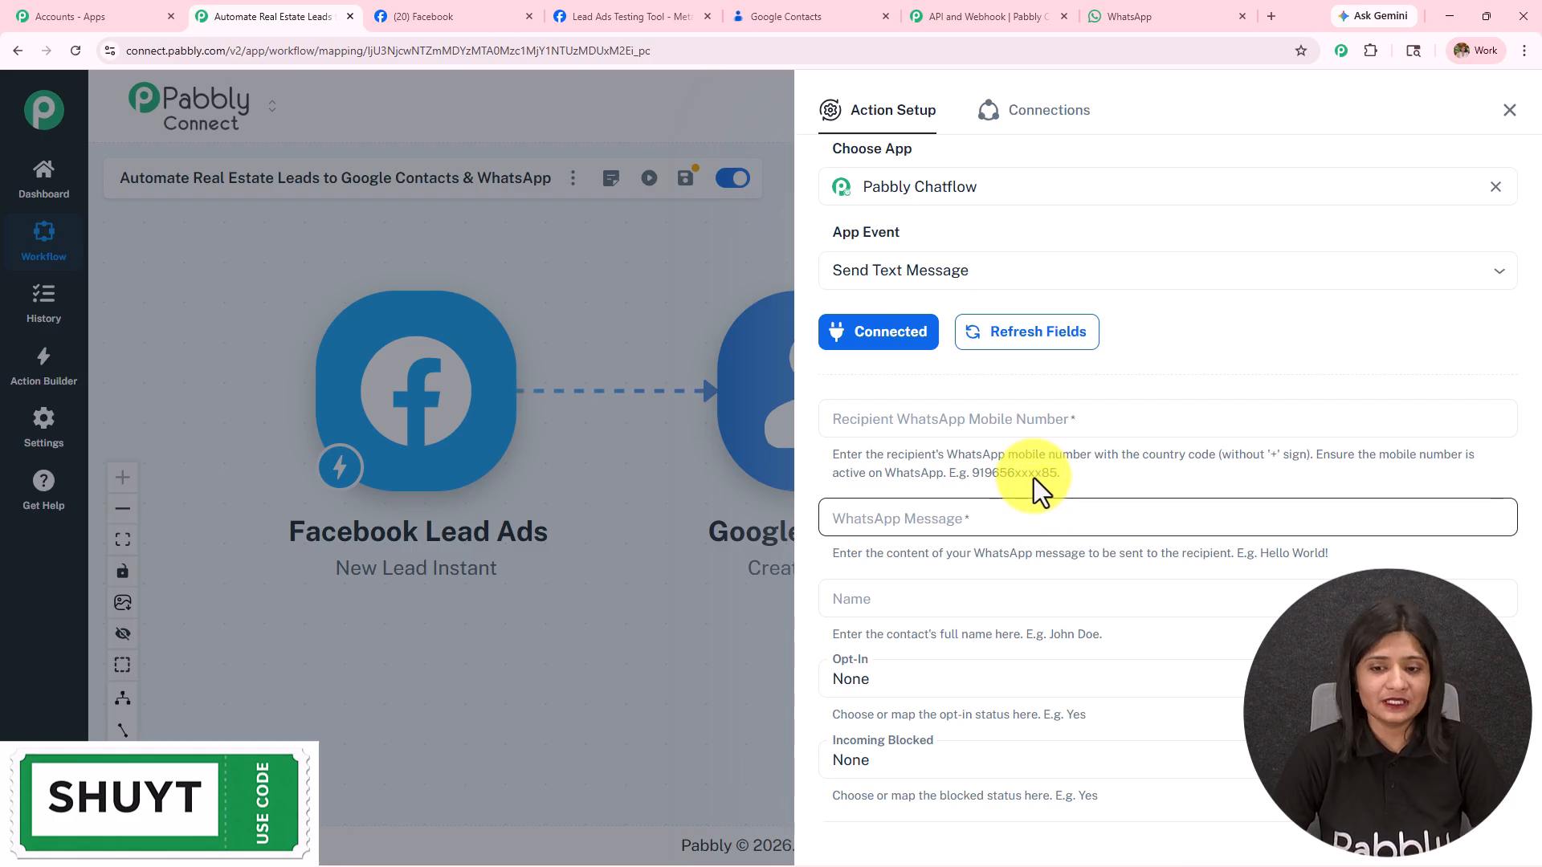
left_click(1033, 427)
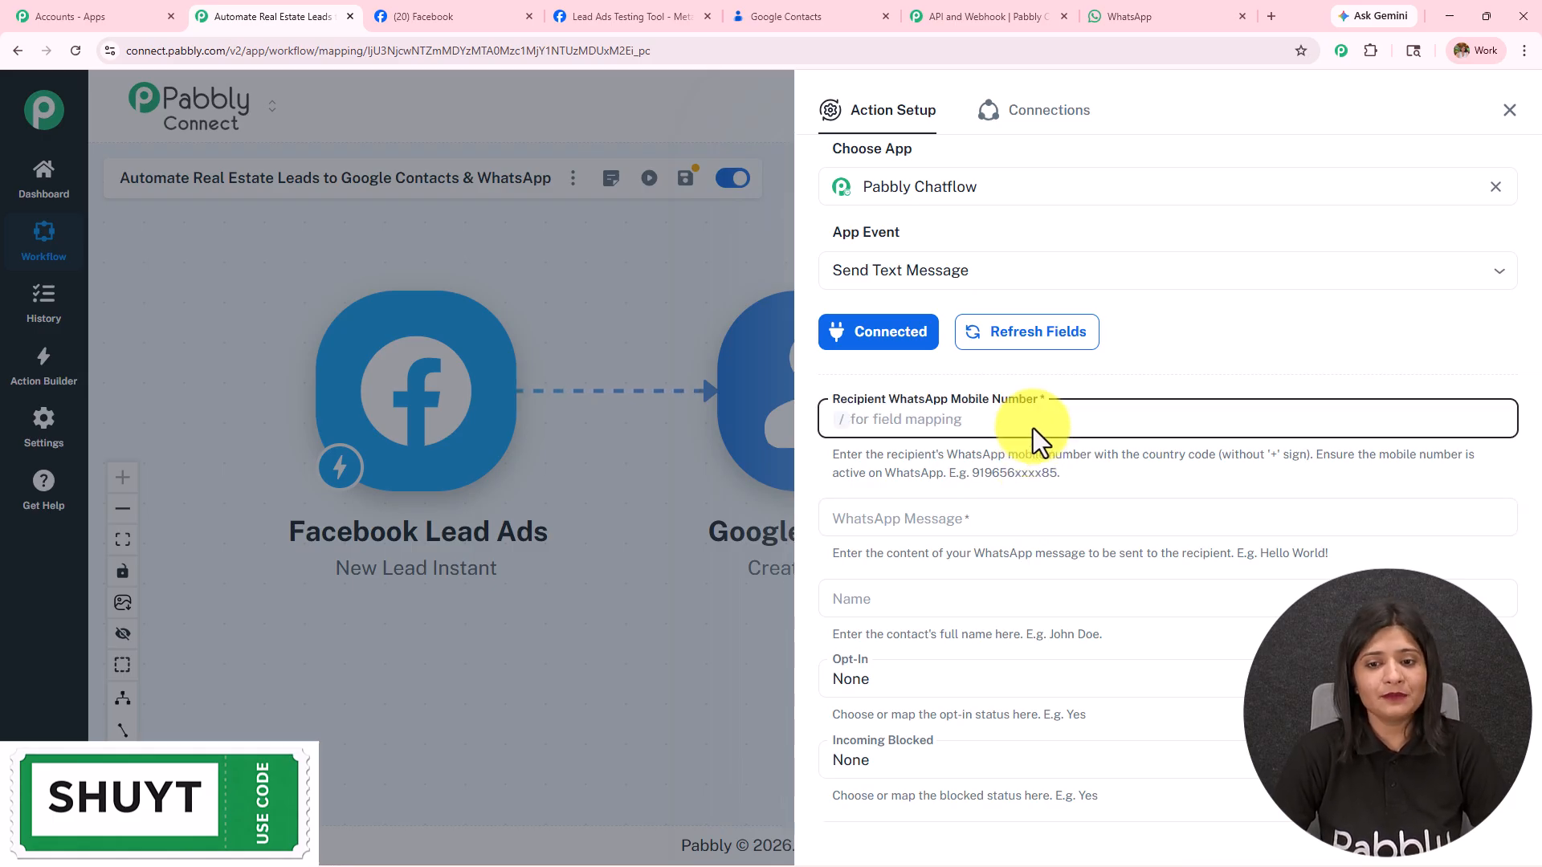
type("/")
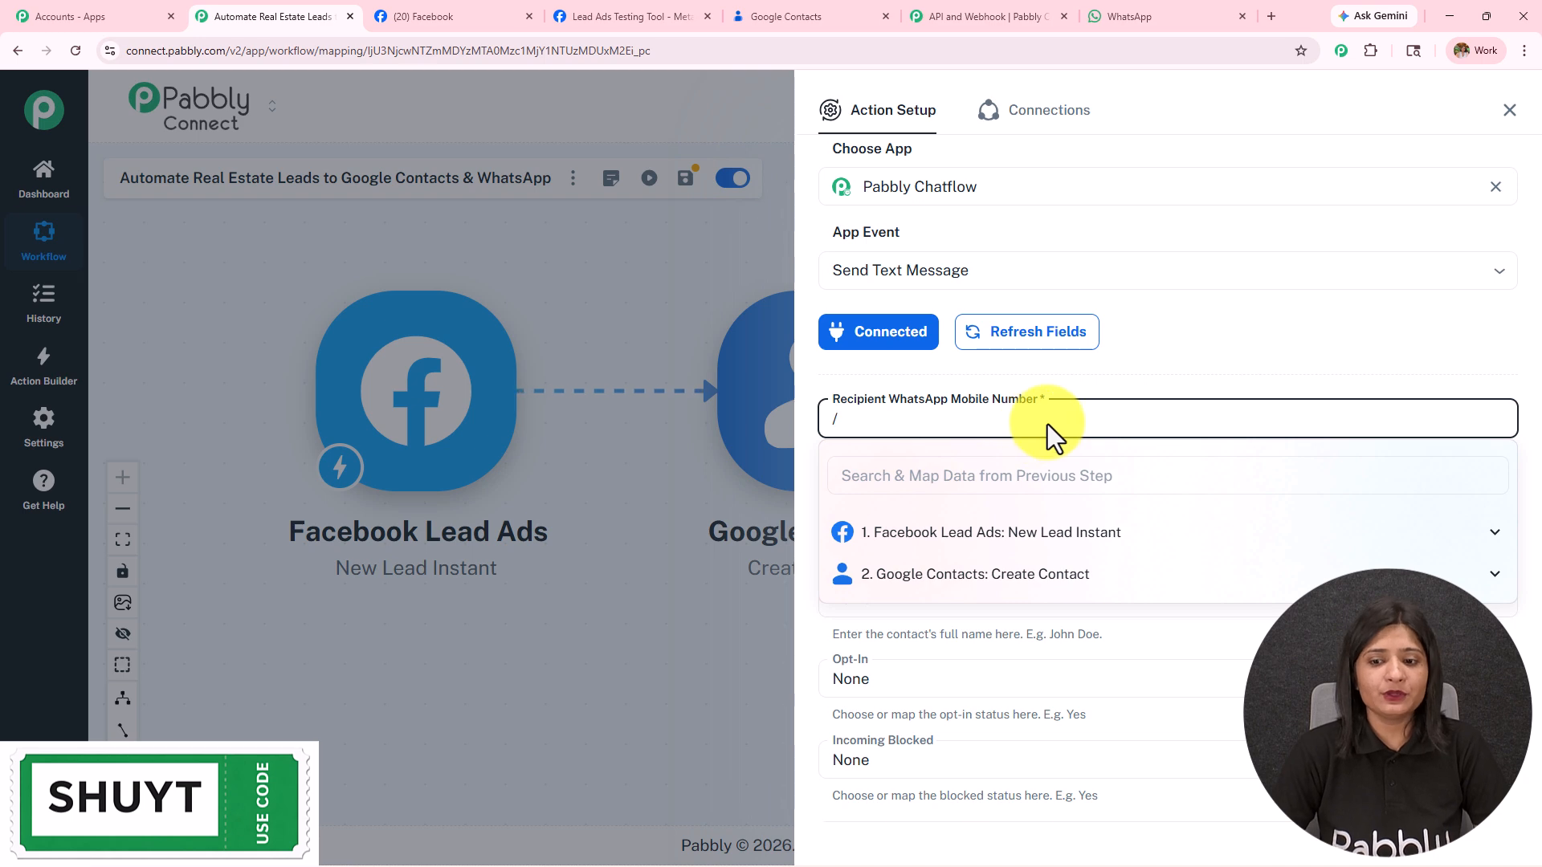
left_click(1064, 576)
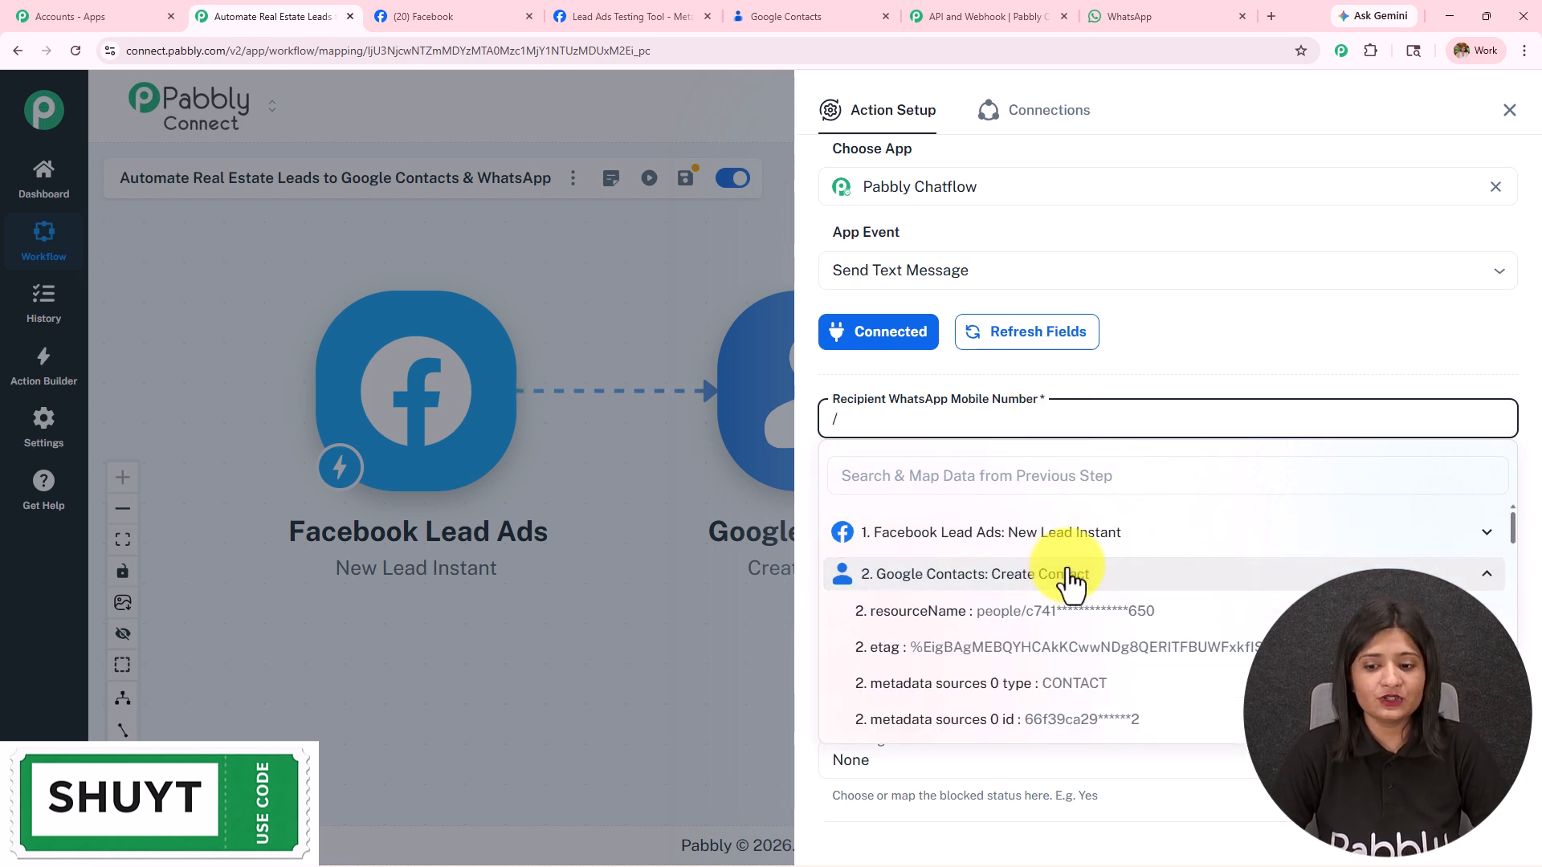
scroll(1074, 659, "down", 8)
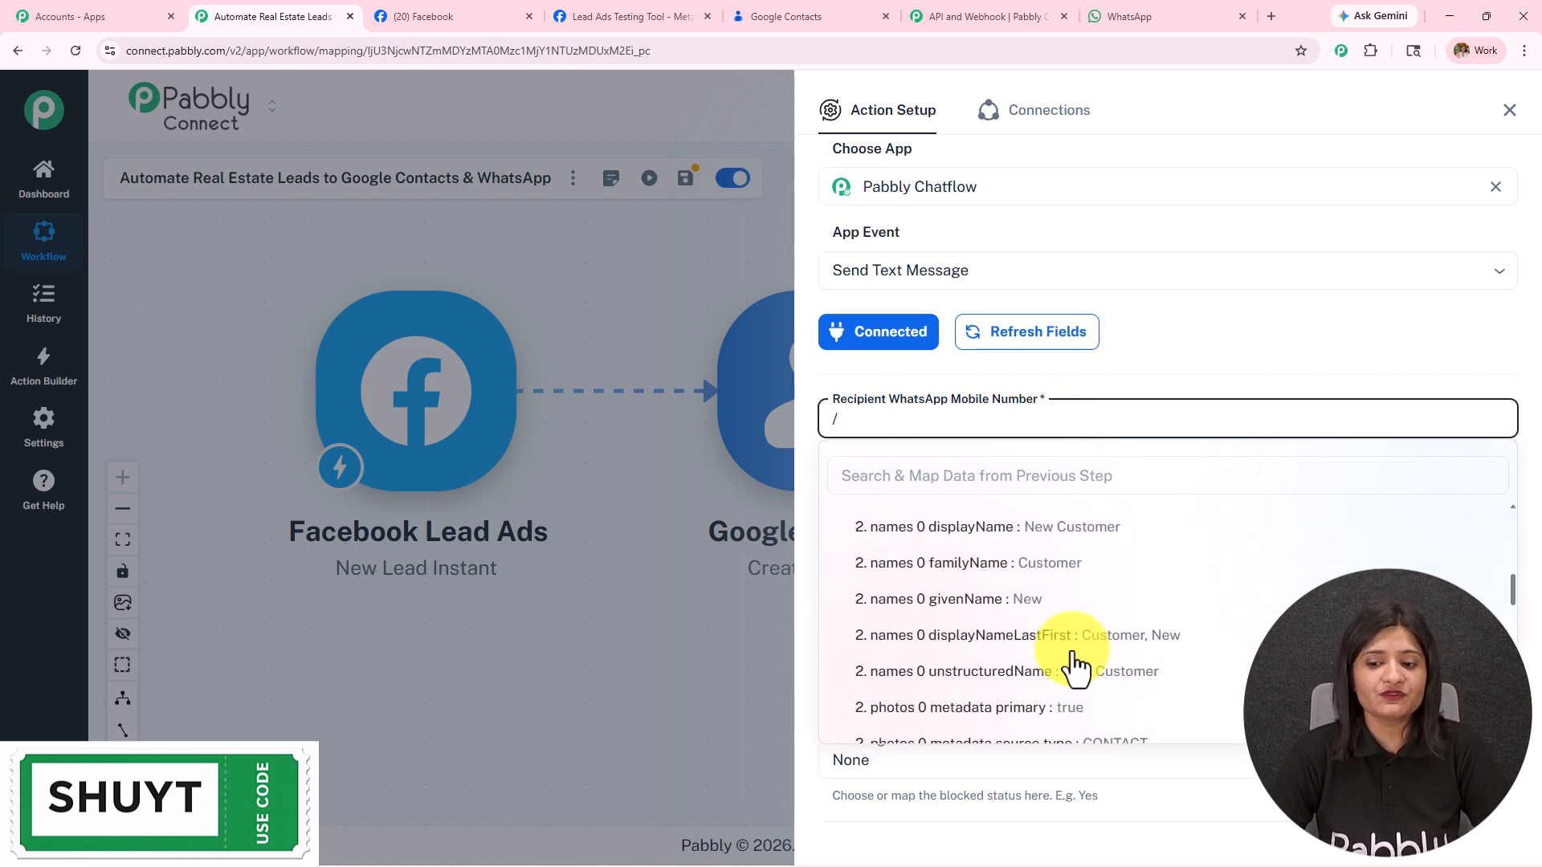
scroll(1071, 665, "down", 10)
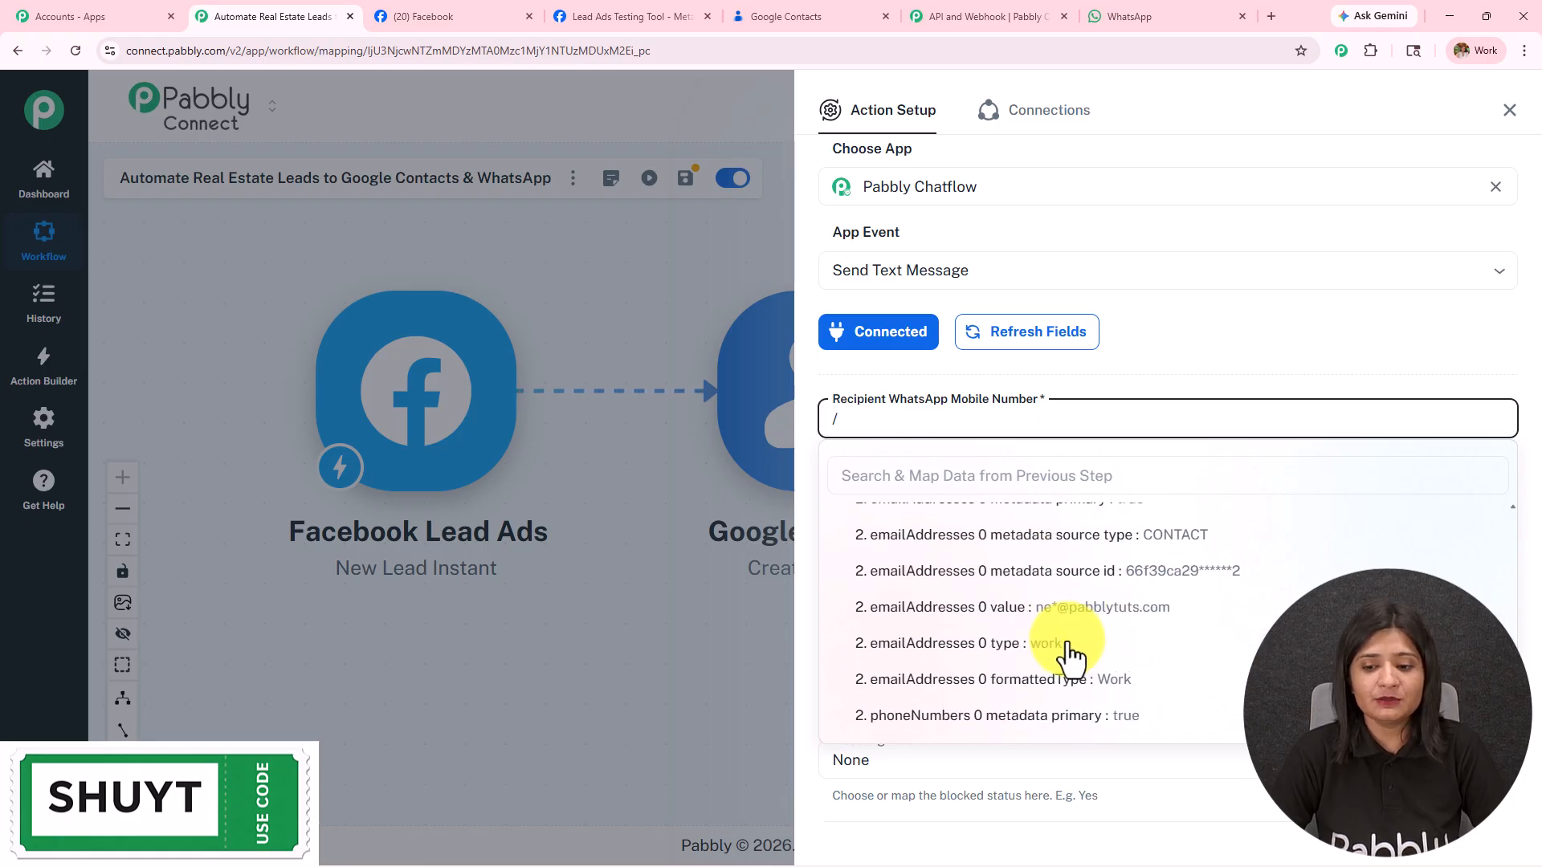
scroll(1067, 645, "down", 1)
left_click(1067, 646)
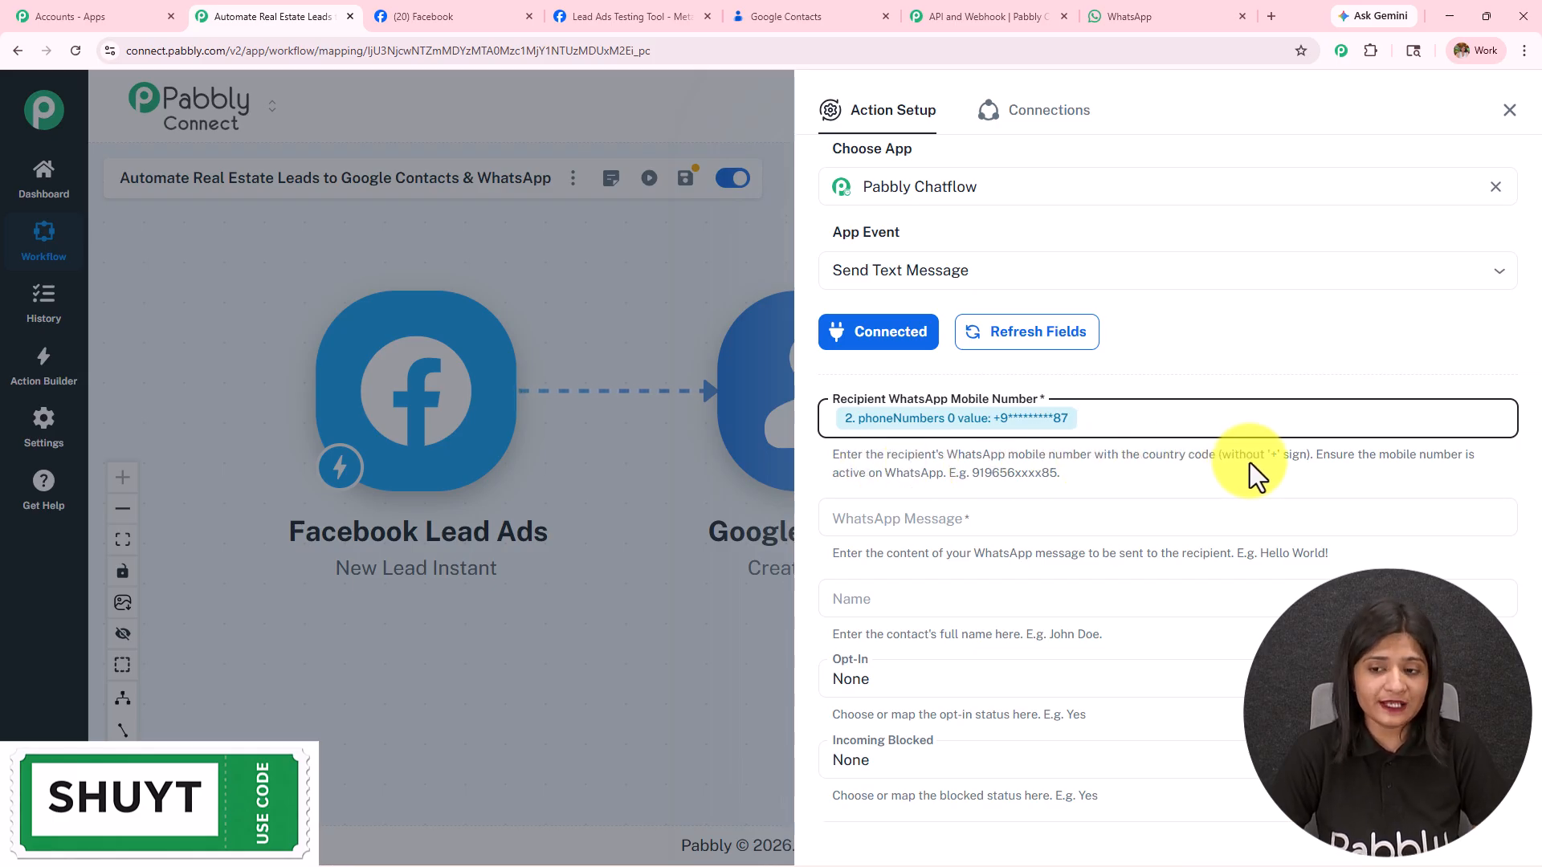
Step: Review the mapping, save the WhatsApp step settings and close the panel
left_click_drag(1219, 455, 1388, 455)
scroll(1380, 482, "down", 5)
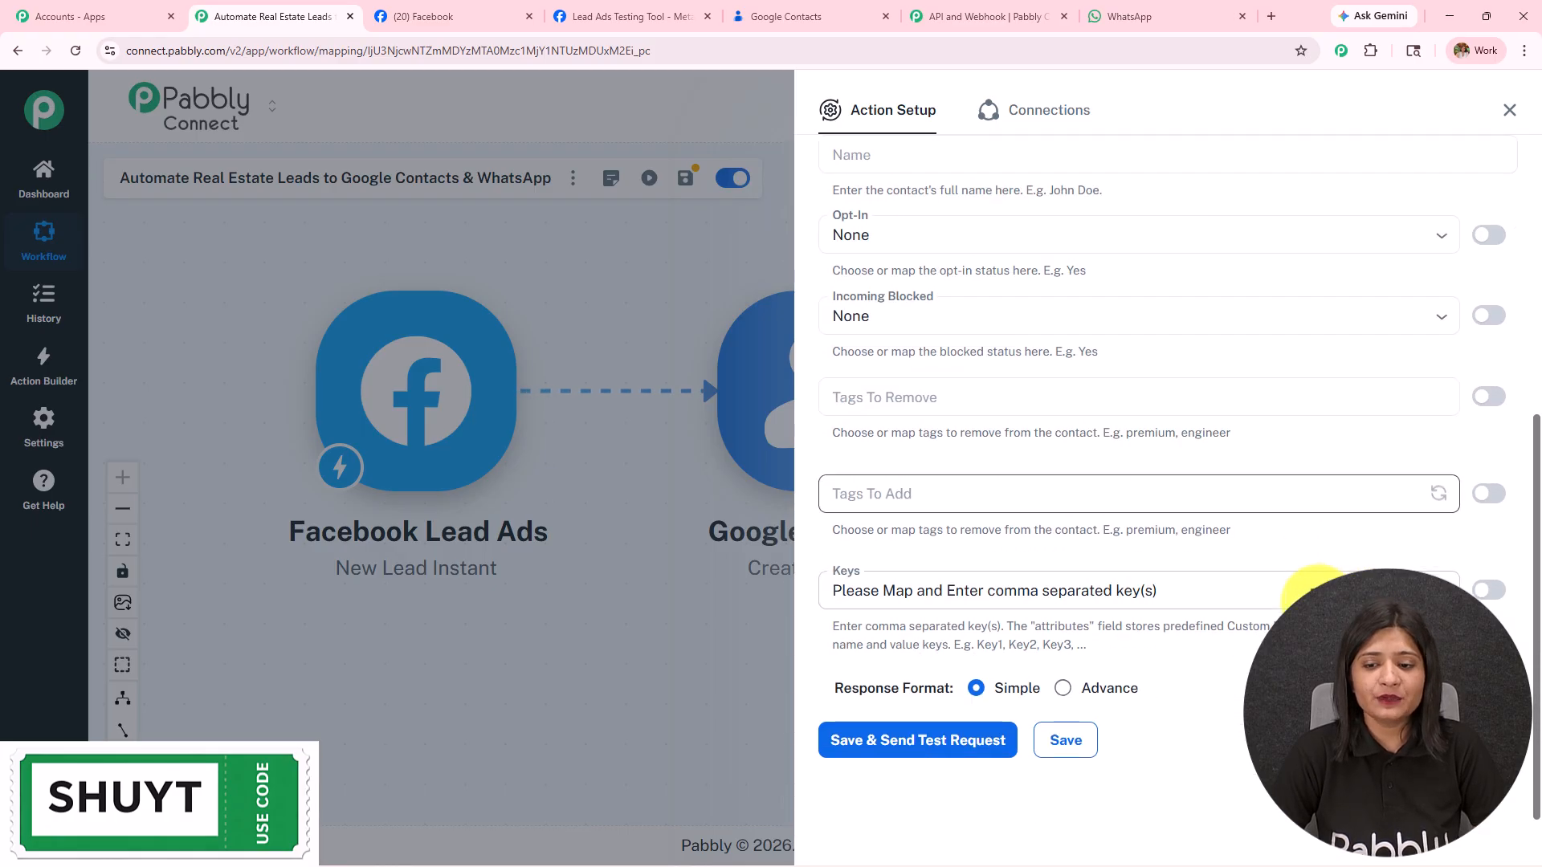
scroll(923, 369, "up", 4)
left_click(937, 408)
scroll(936, 408, "down", 4)
left_click(1060, 739)
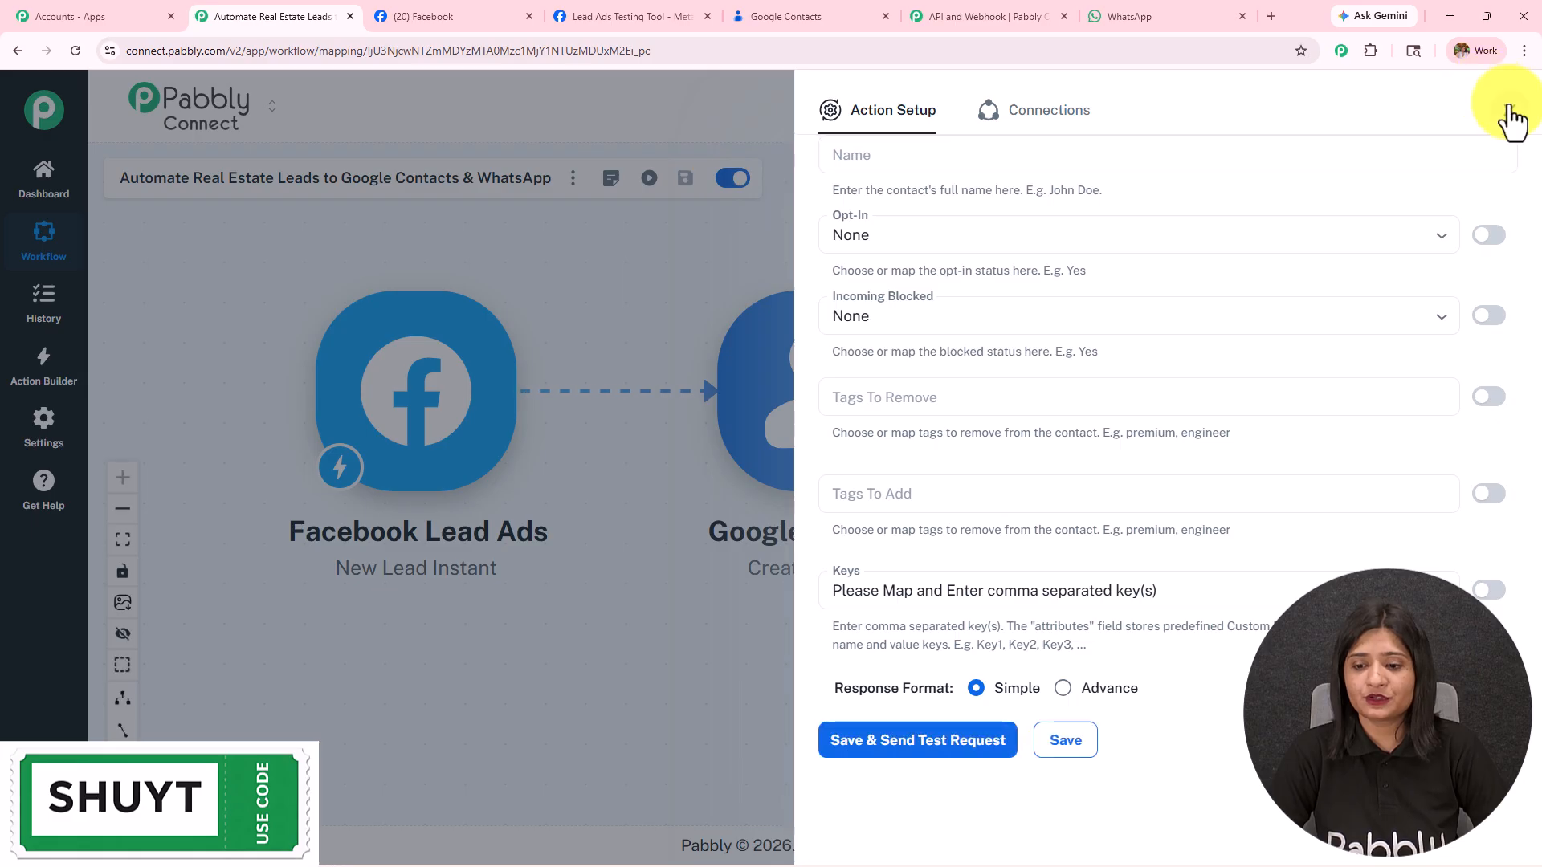
left_click(1508, 114)
Step: Insert a Text Formatter 'Text (Basic Formatting)' step after Google Contacts
left_click(938, 392)
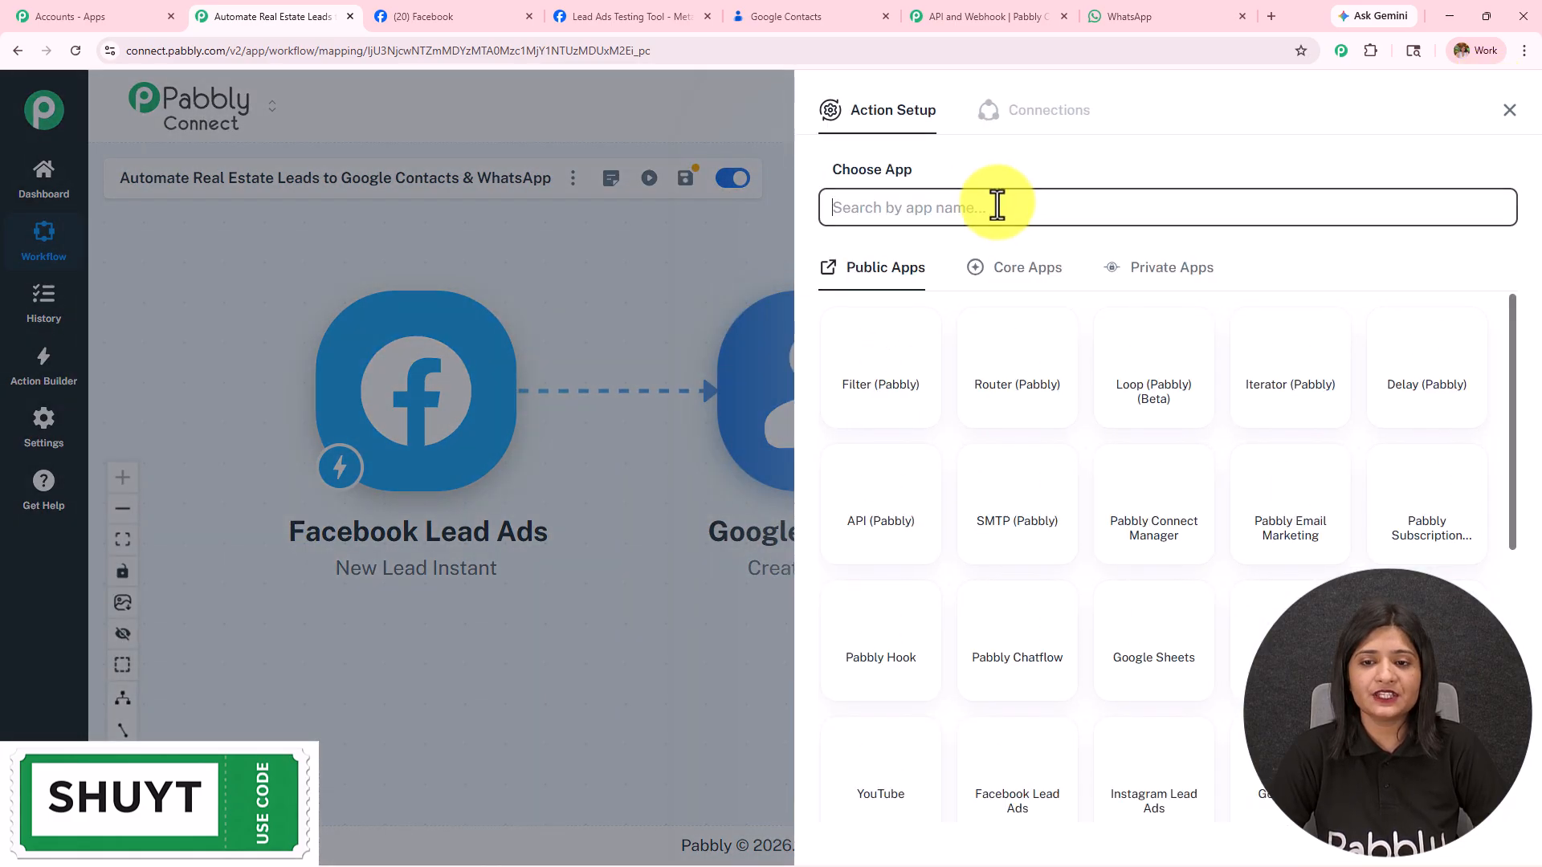
type("te")
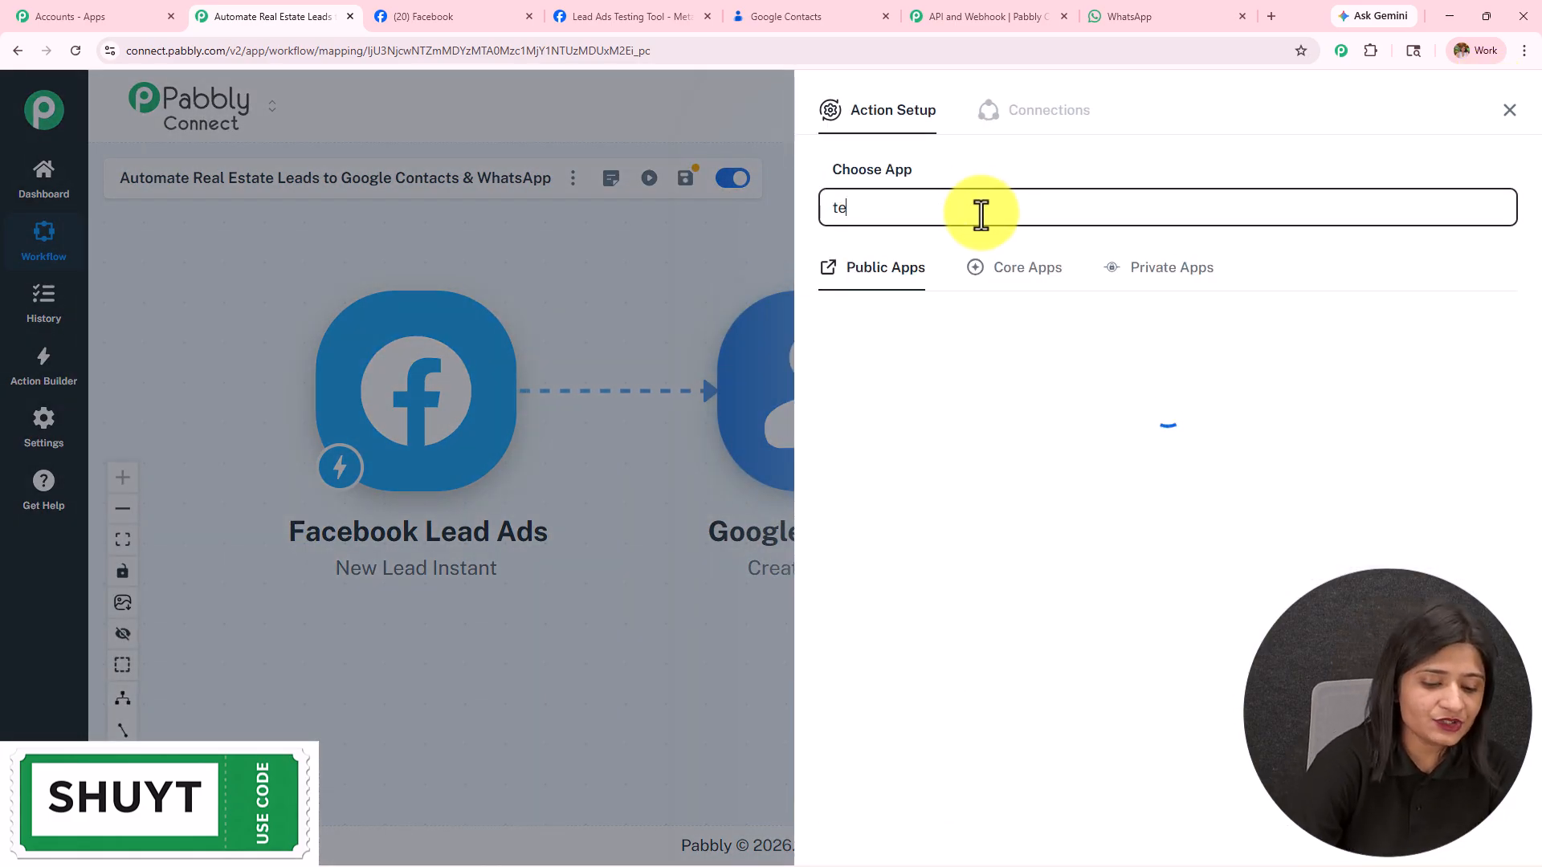
type("xt f")
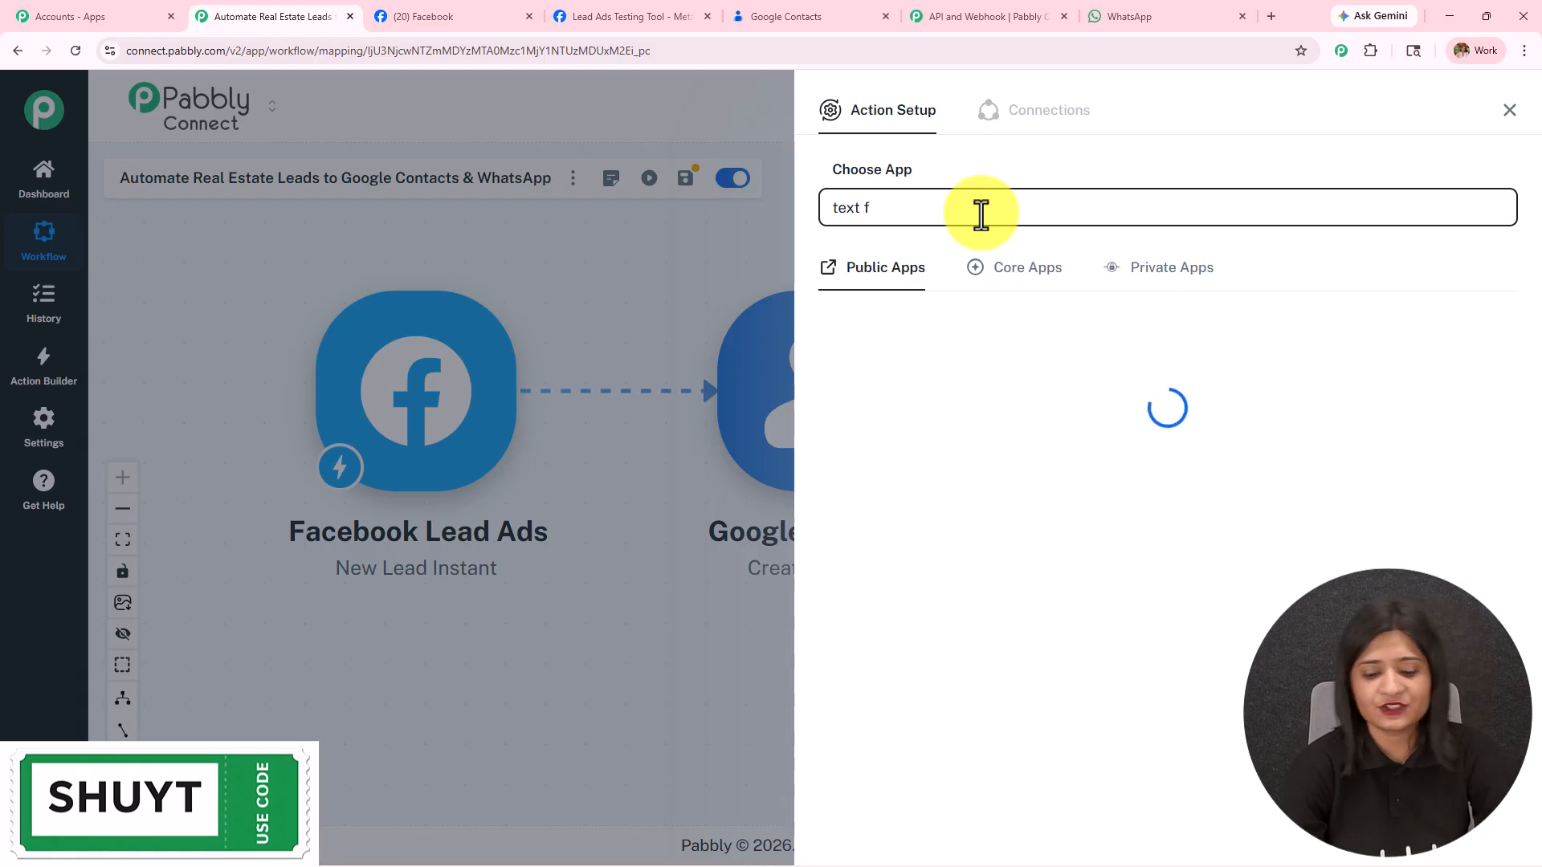
type("or")
left_click(923, 344)
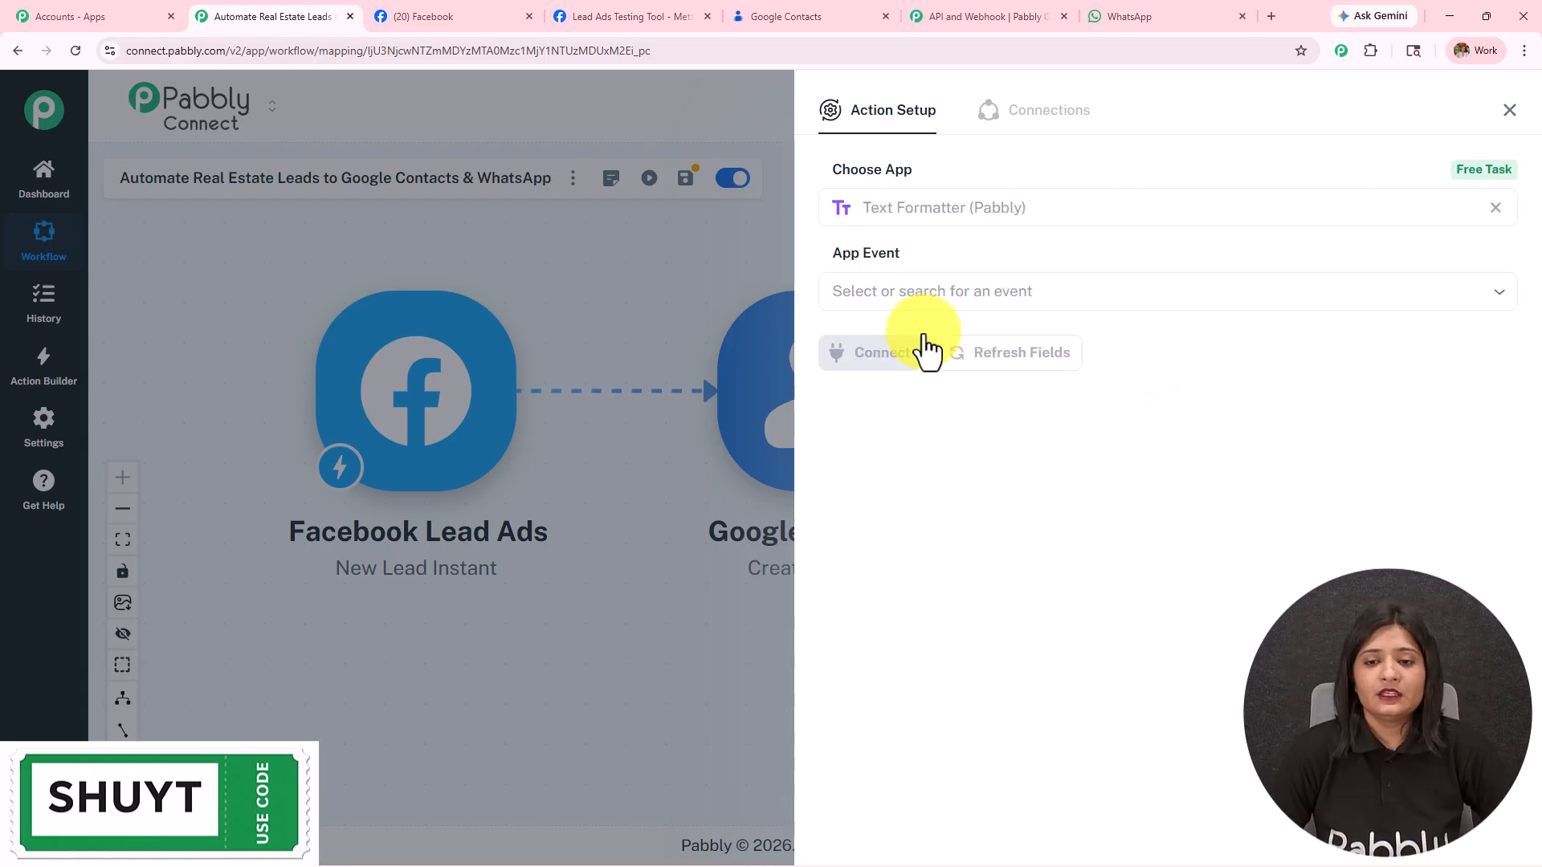
left_click(922, 291)
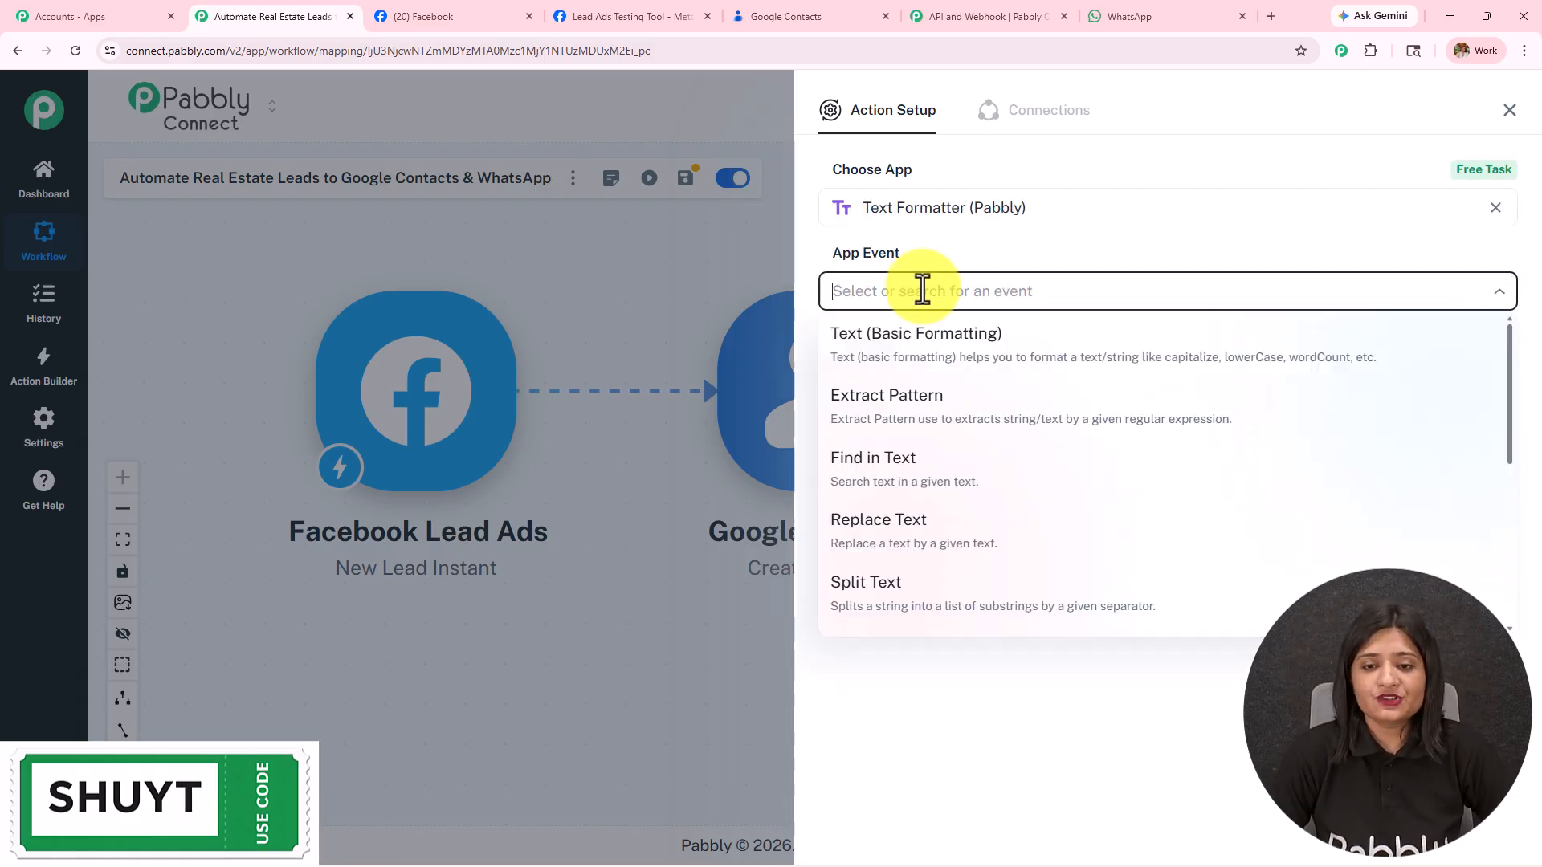
left_click(954, 368)
left_click(891, 355)
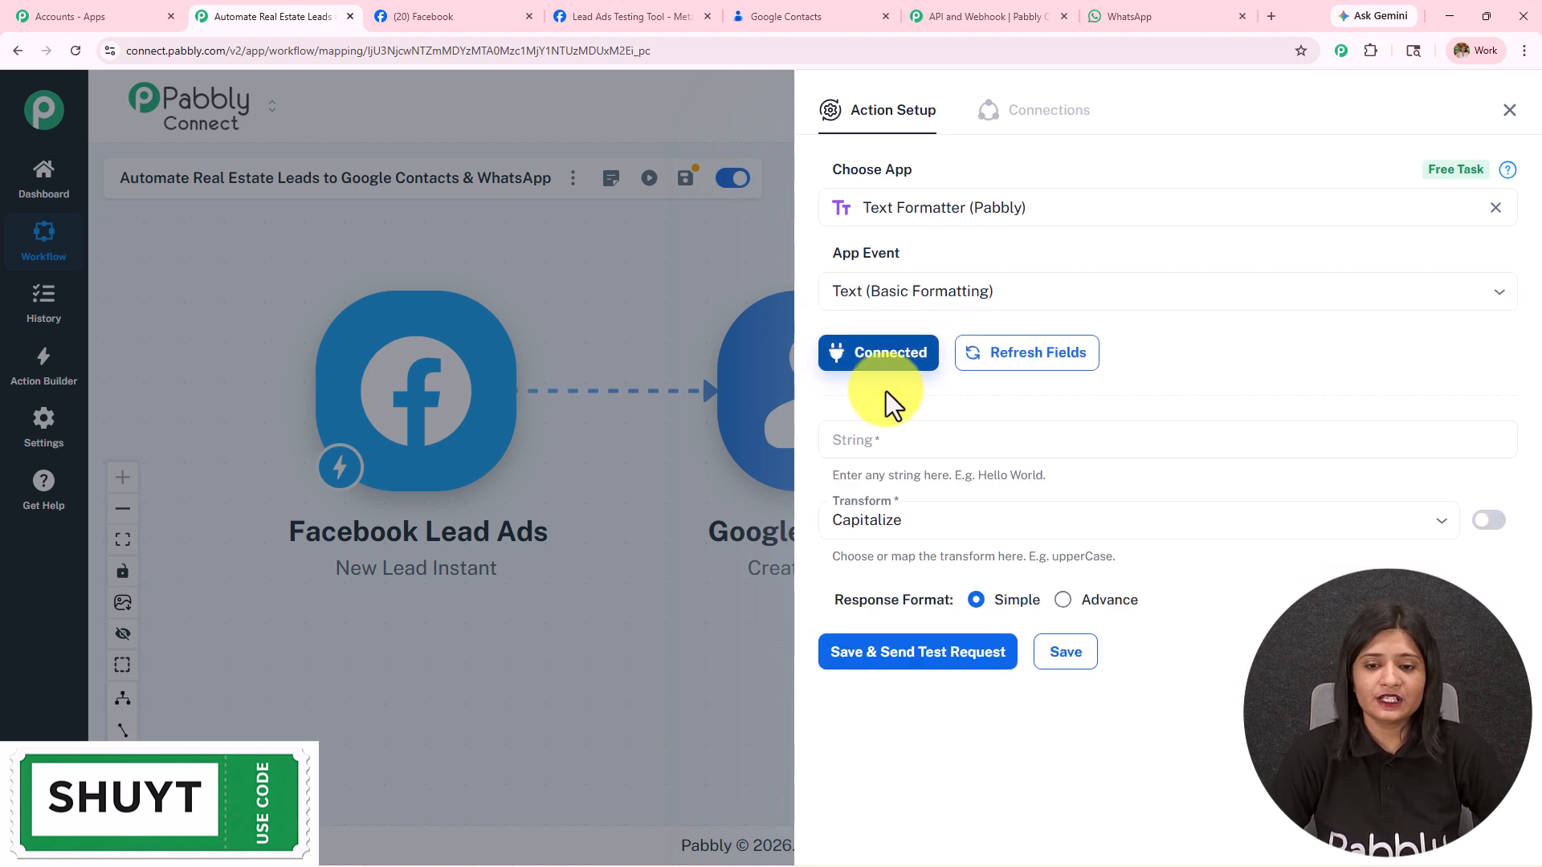
Step: Map phoneNumbers 0 canonicalForm into String and set Transform to Extract Number
left_click(890, 450)
type("/")
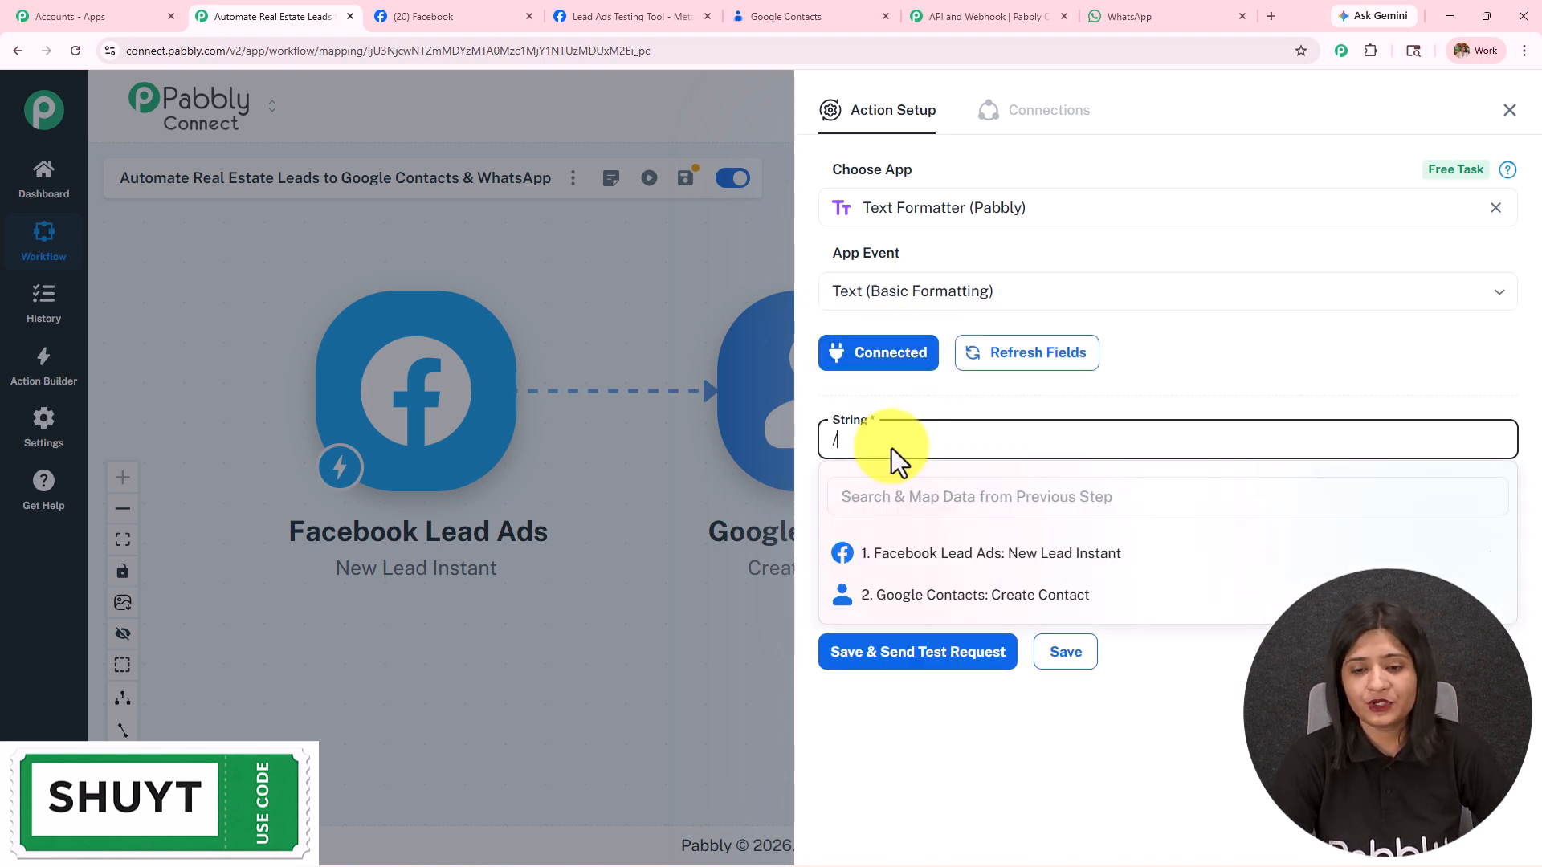
left_click(946, 594)
scroll(974, 677, "down", 5)
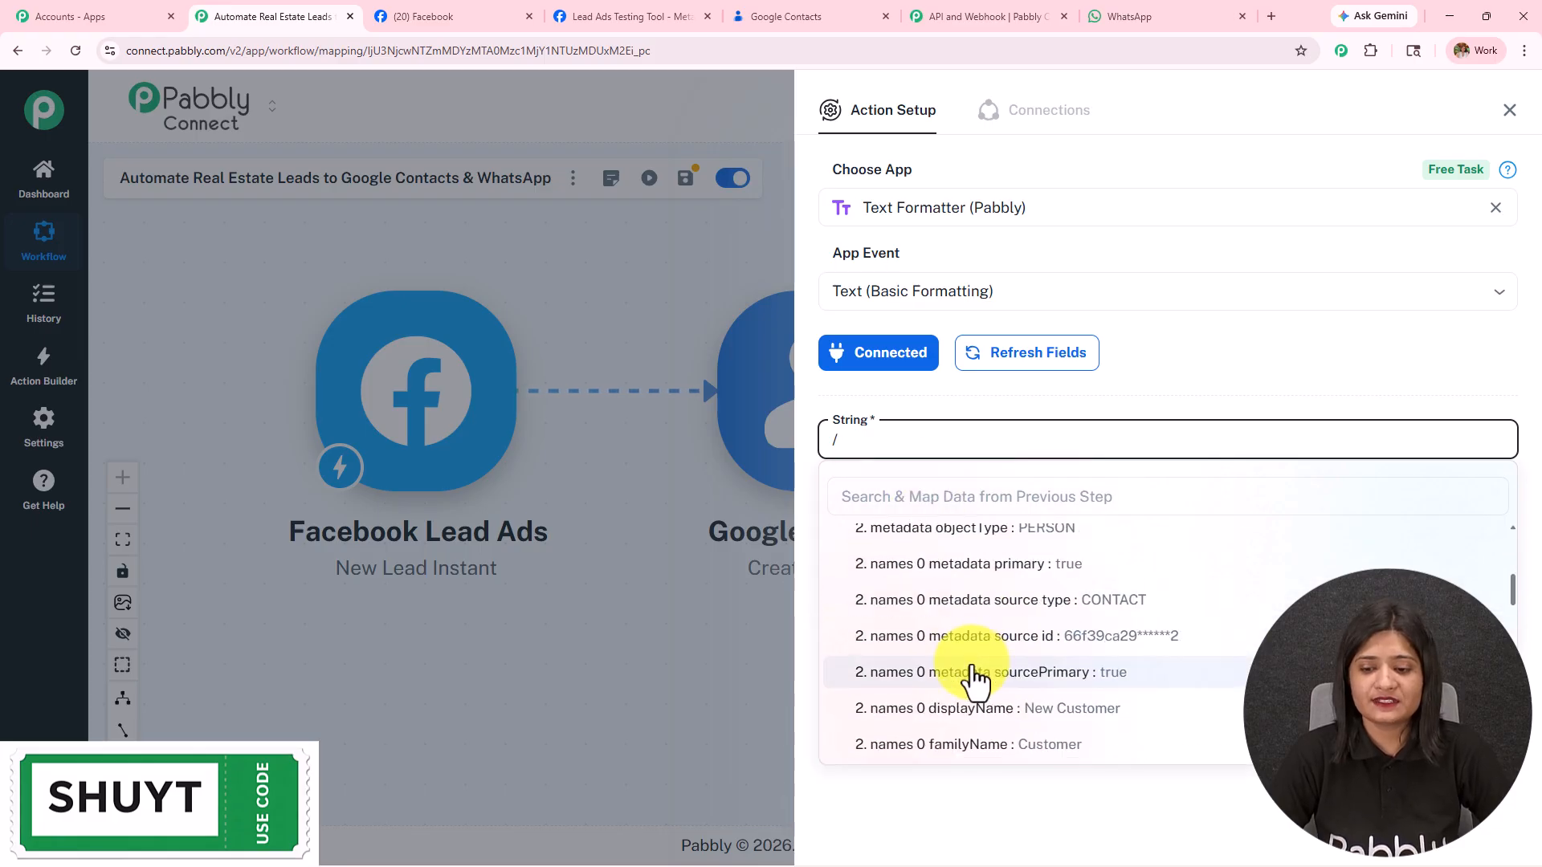
scroll(977, 678, "down", 8)
left_click(975, 647)
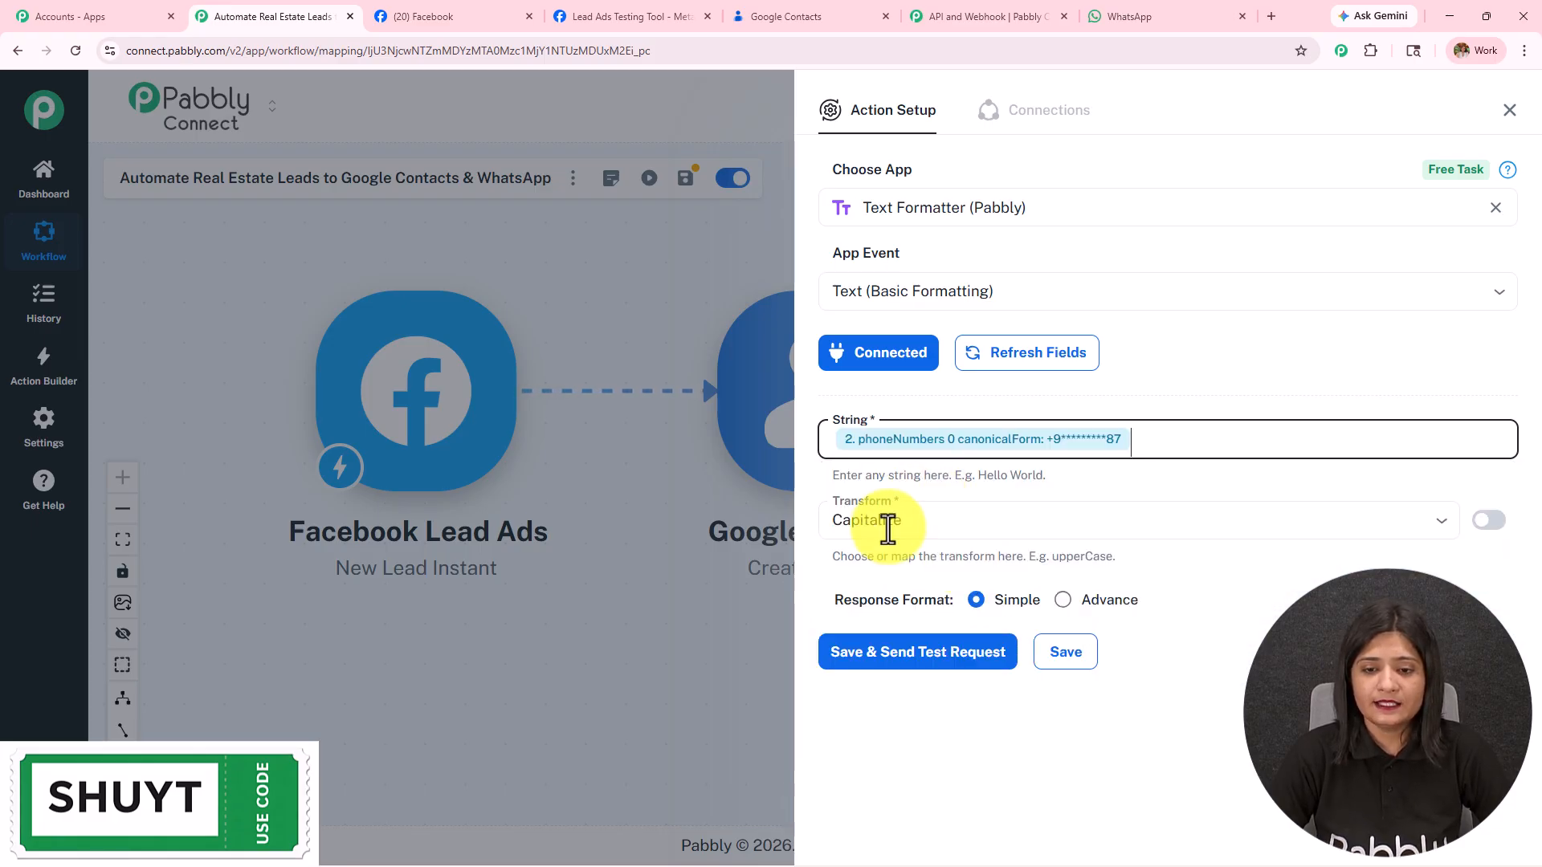
left_click(888, 530)
scroll(954, 418, "down", 5)
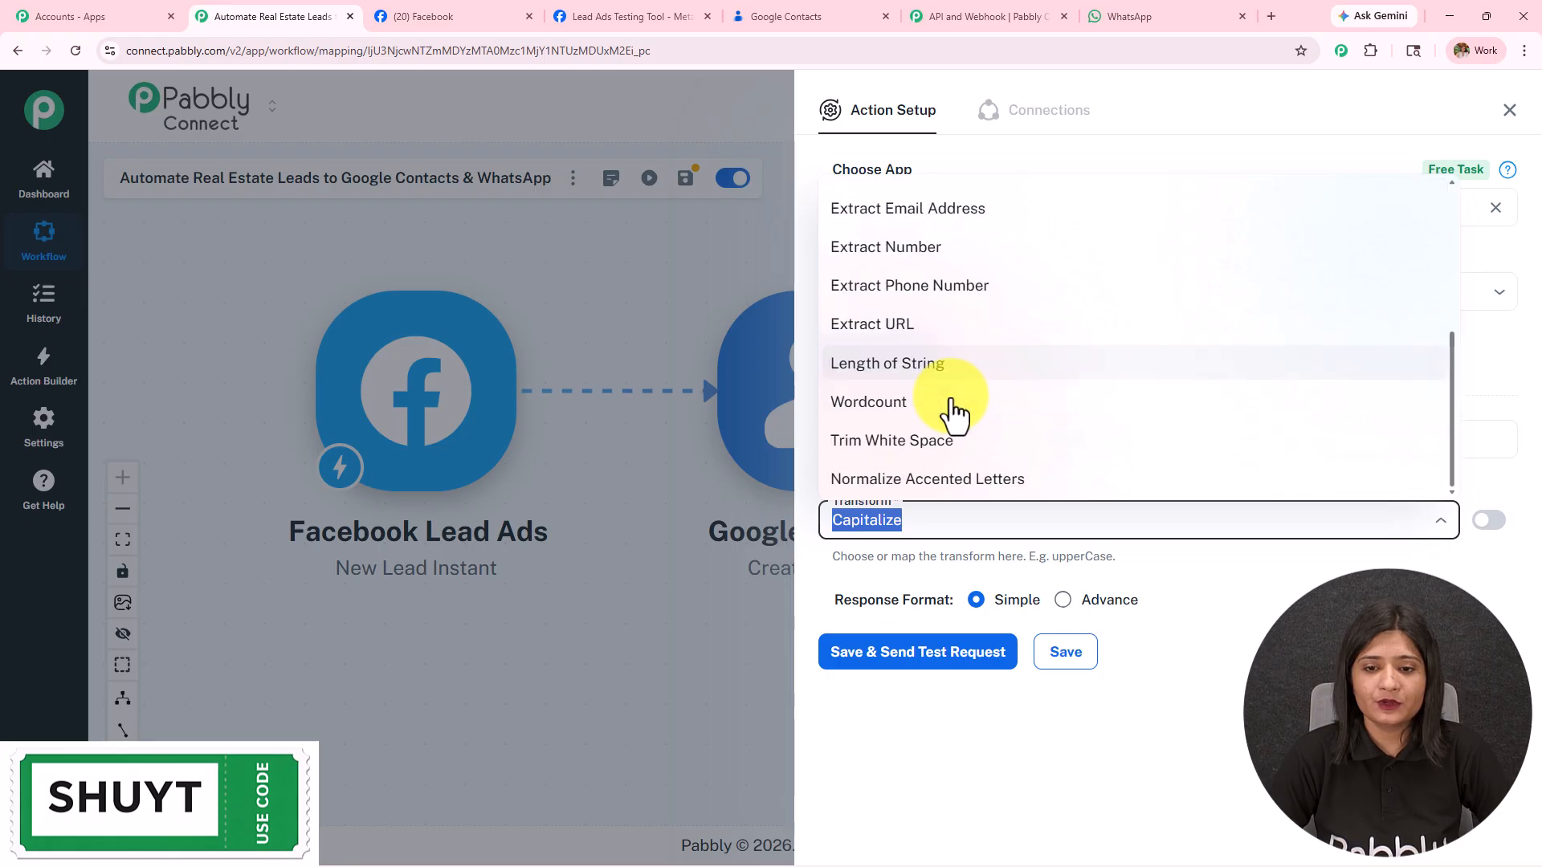
left_click(912, 249)
Step: Save and test the formatter, checking the extracted number result, then close the settings
left_click(945, 639)
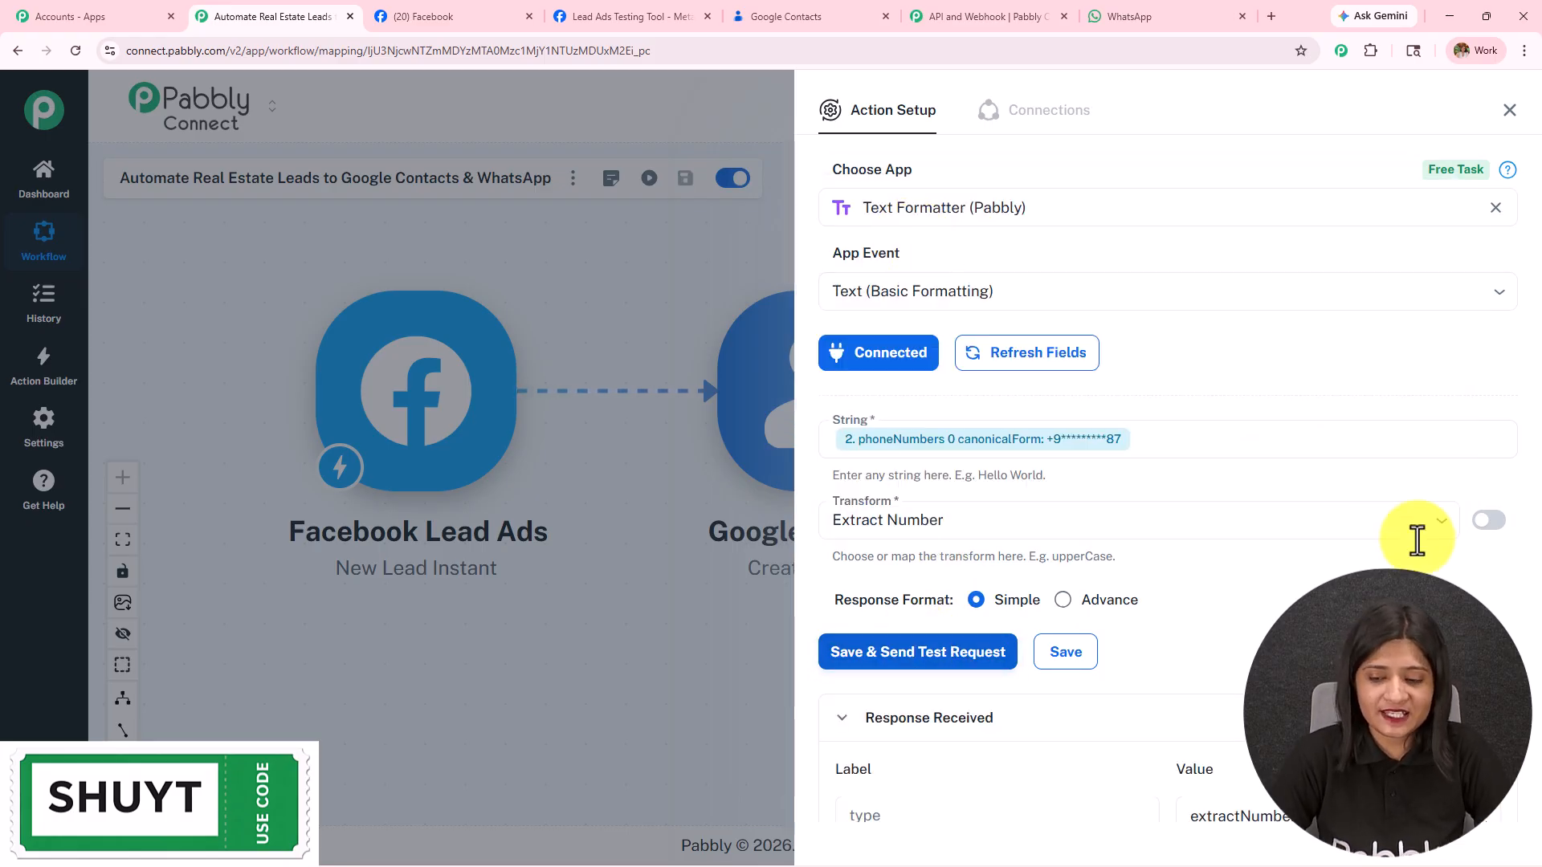
scroll(1414, 537, "down", 2)
double_click(1209, 657)
double_click(1221, 713)
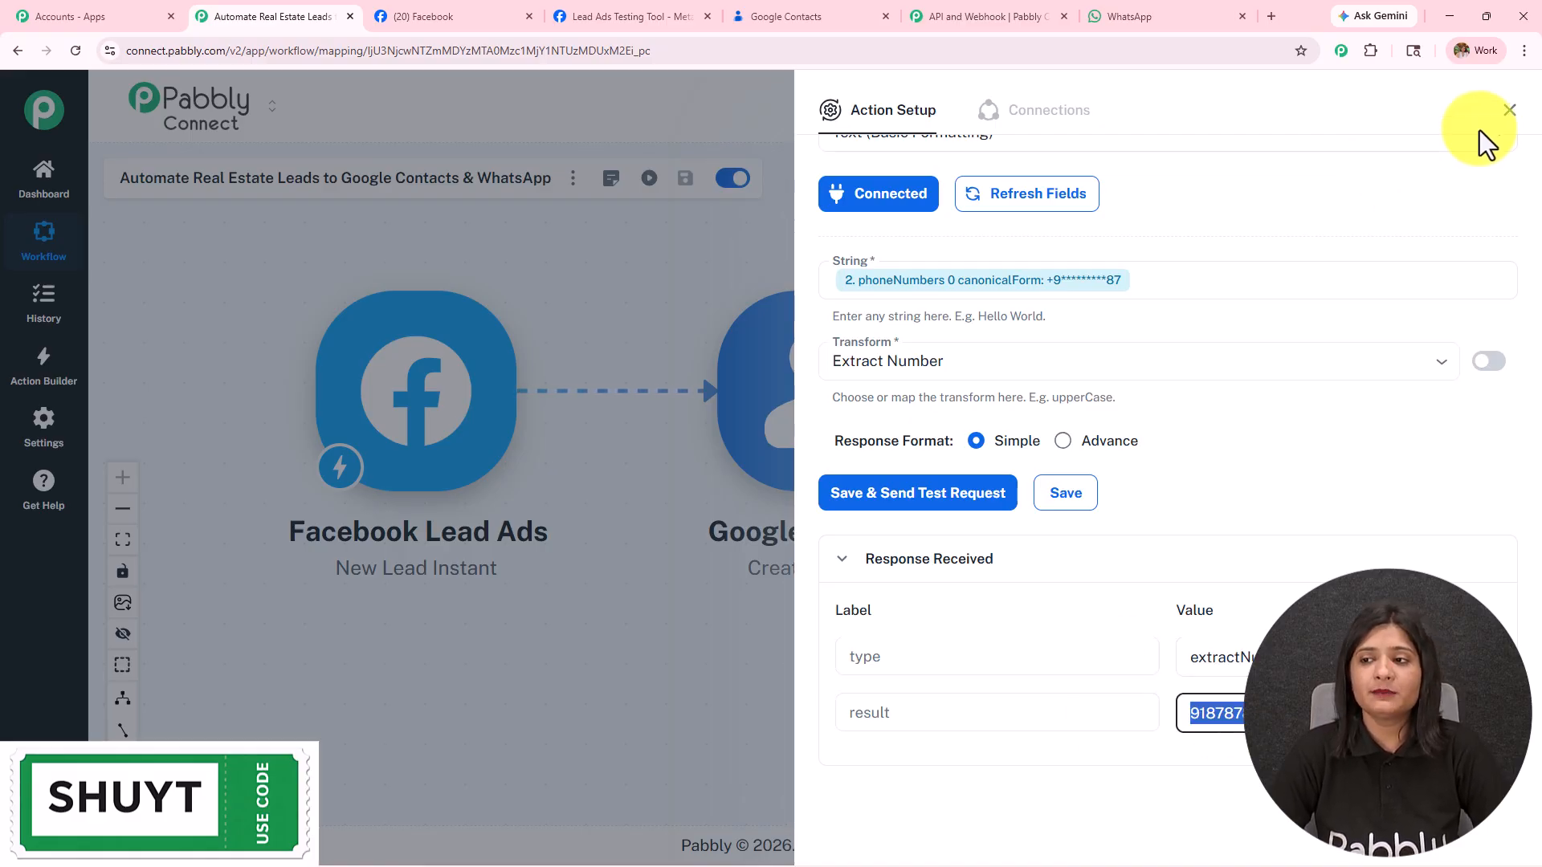
left_click(1509, 113)
left_click_drag(1164, 207, 670, 207)
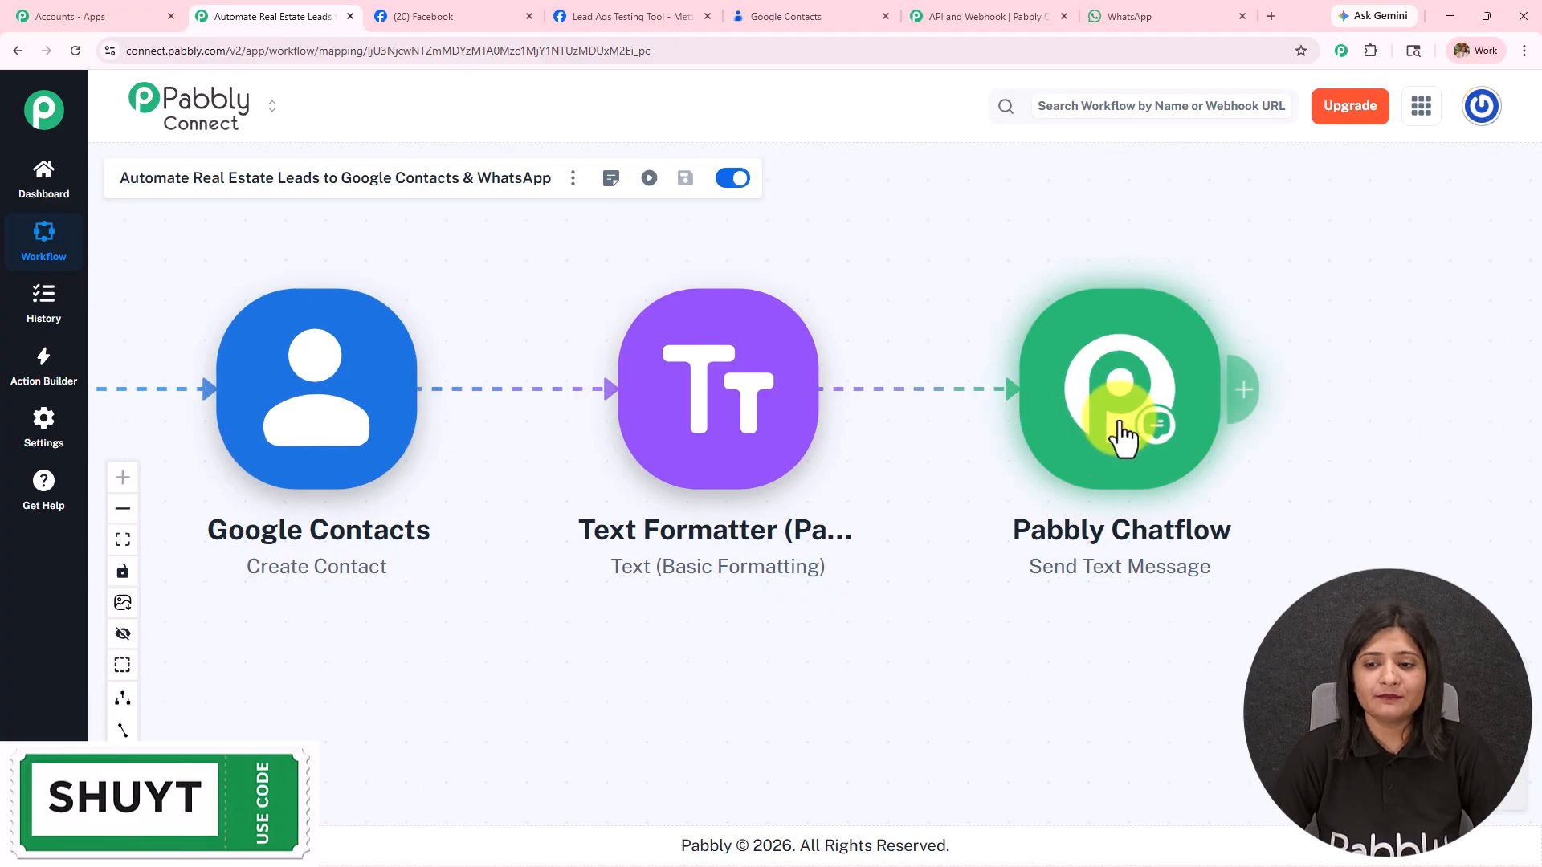
Step: Replace the Chatflow recipient number with the Text Formatter's '3. result' output
left_click(1118, 429)
left_click(1101, 437)
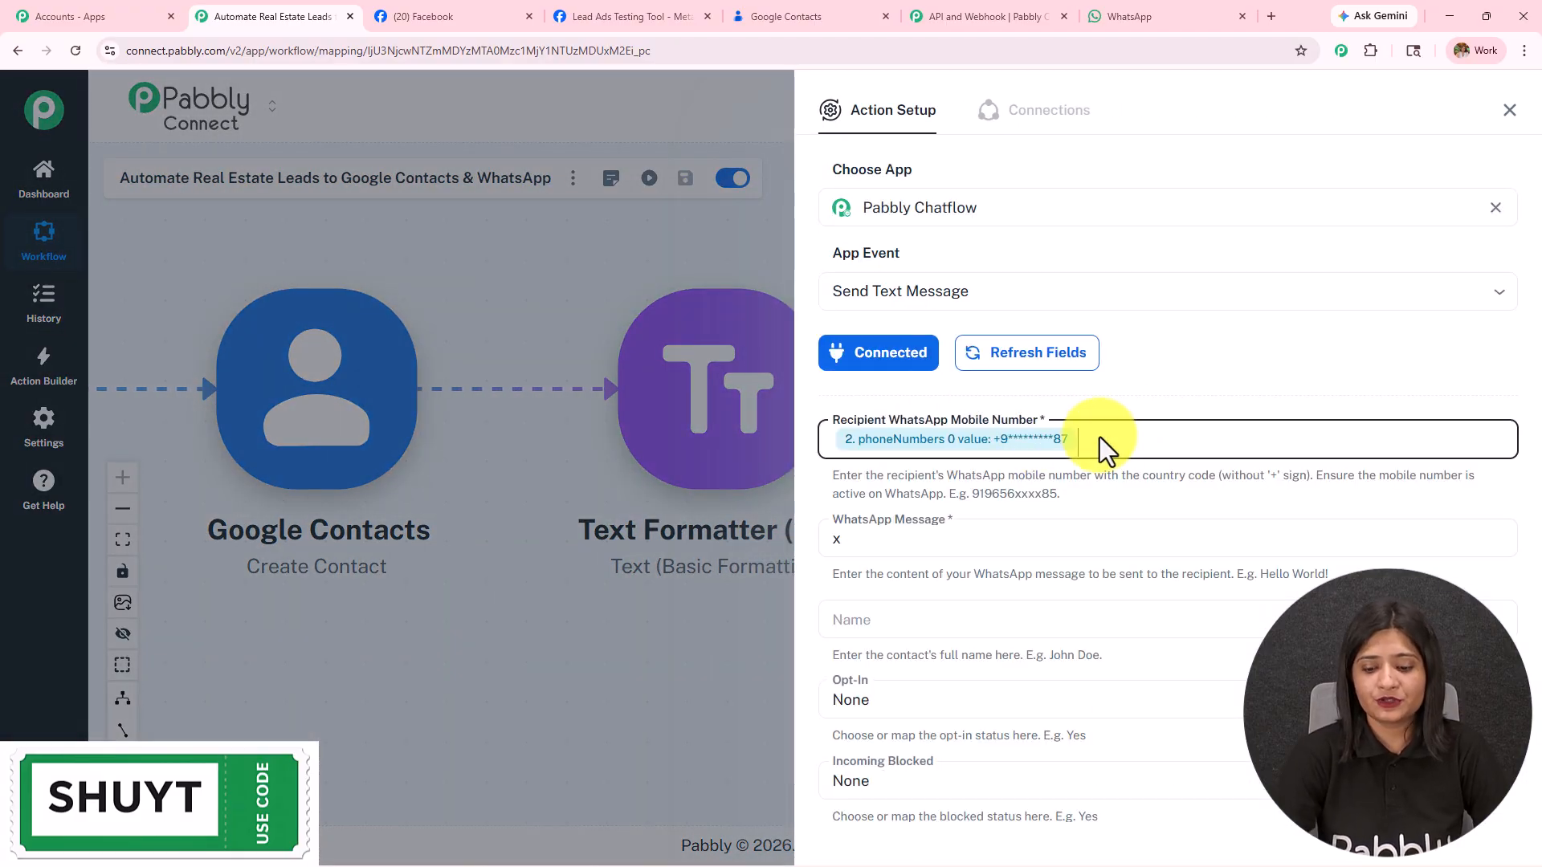
key("BackSpace")
type("/")
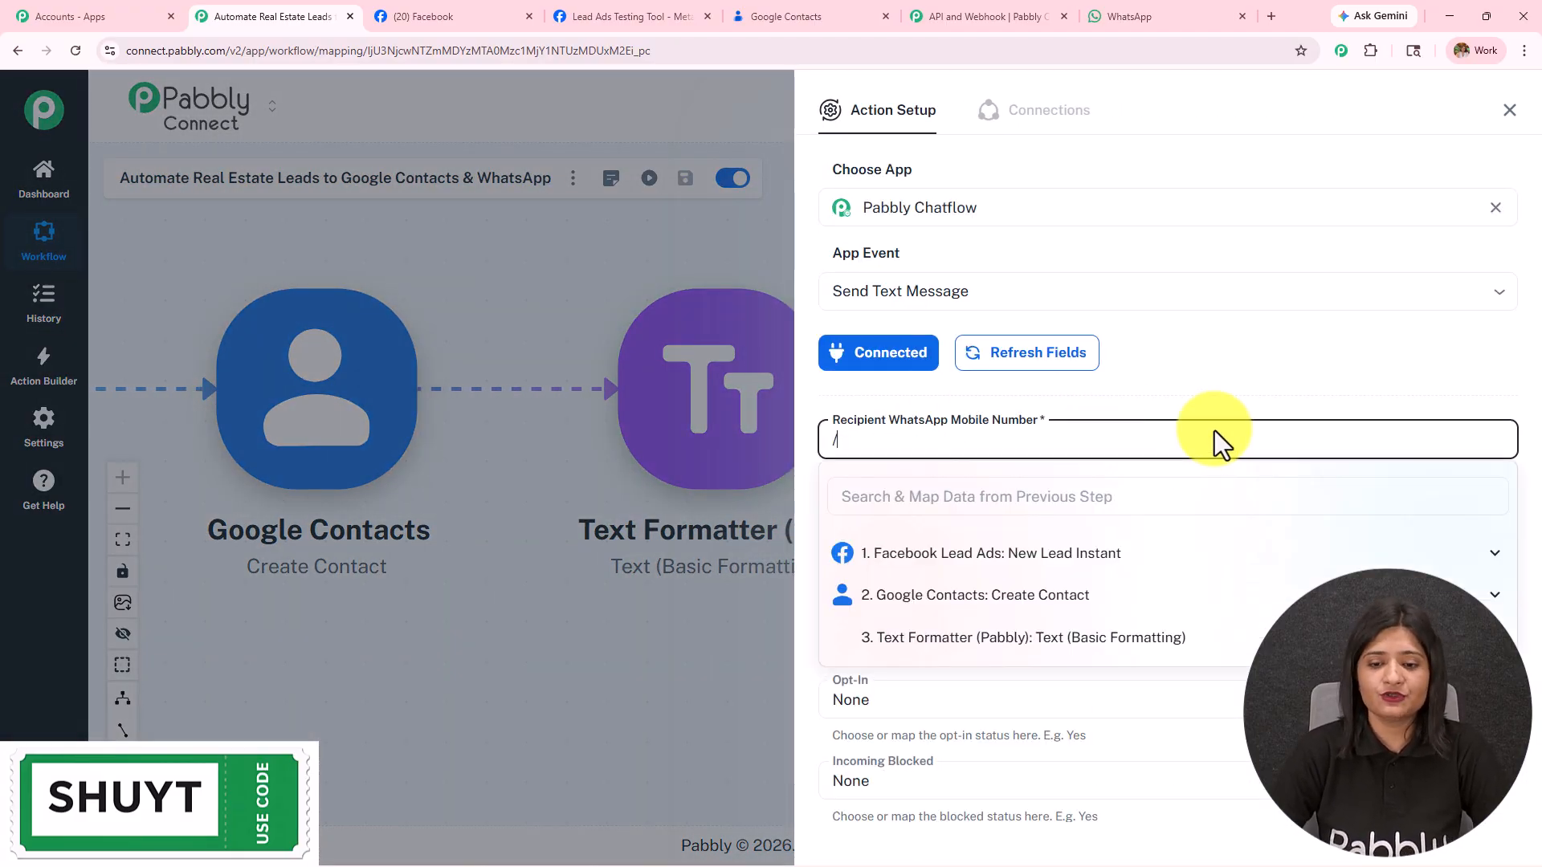
left_click(990, 638)
left_click(984, 711)
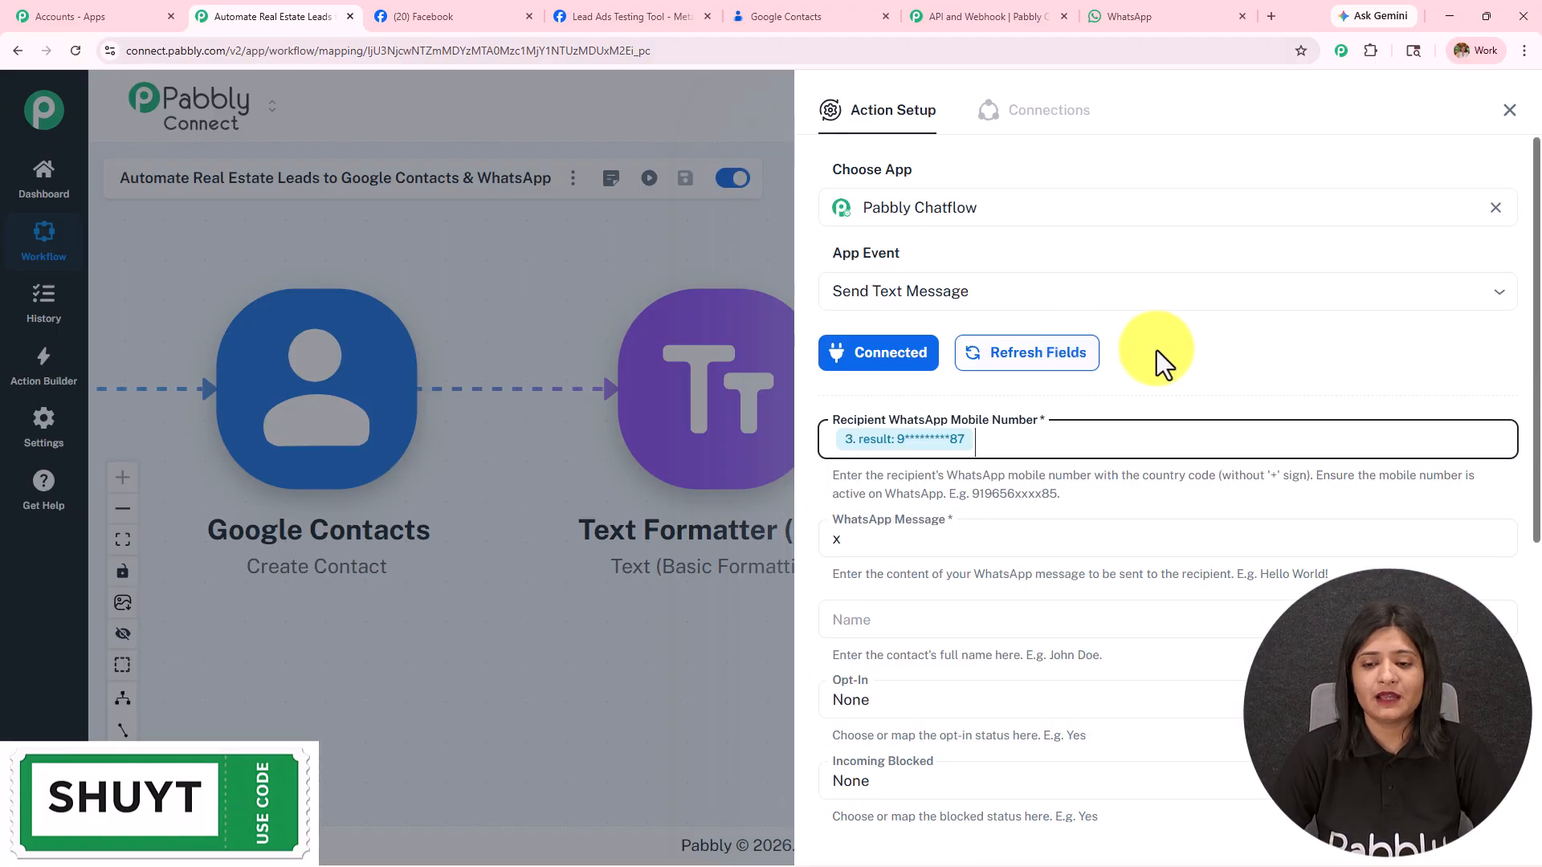
scroll(1198, 388, "down", 4)
Step: Write the WhatsApp message 'Hello' plus mapped first_name, followed by the pasted thank-you text
left_click(883, 225)
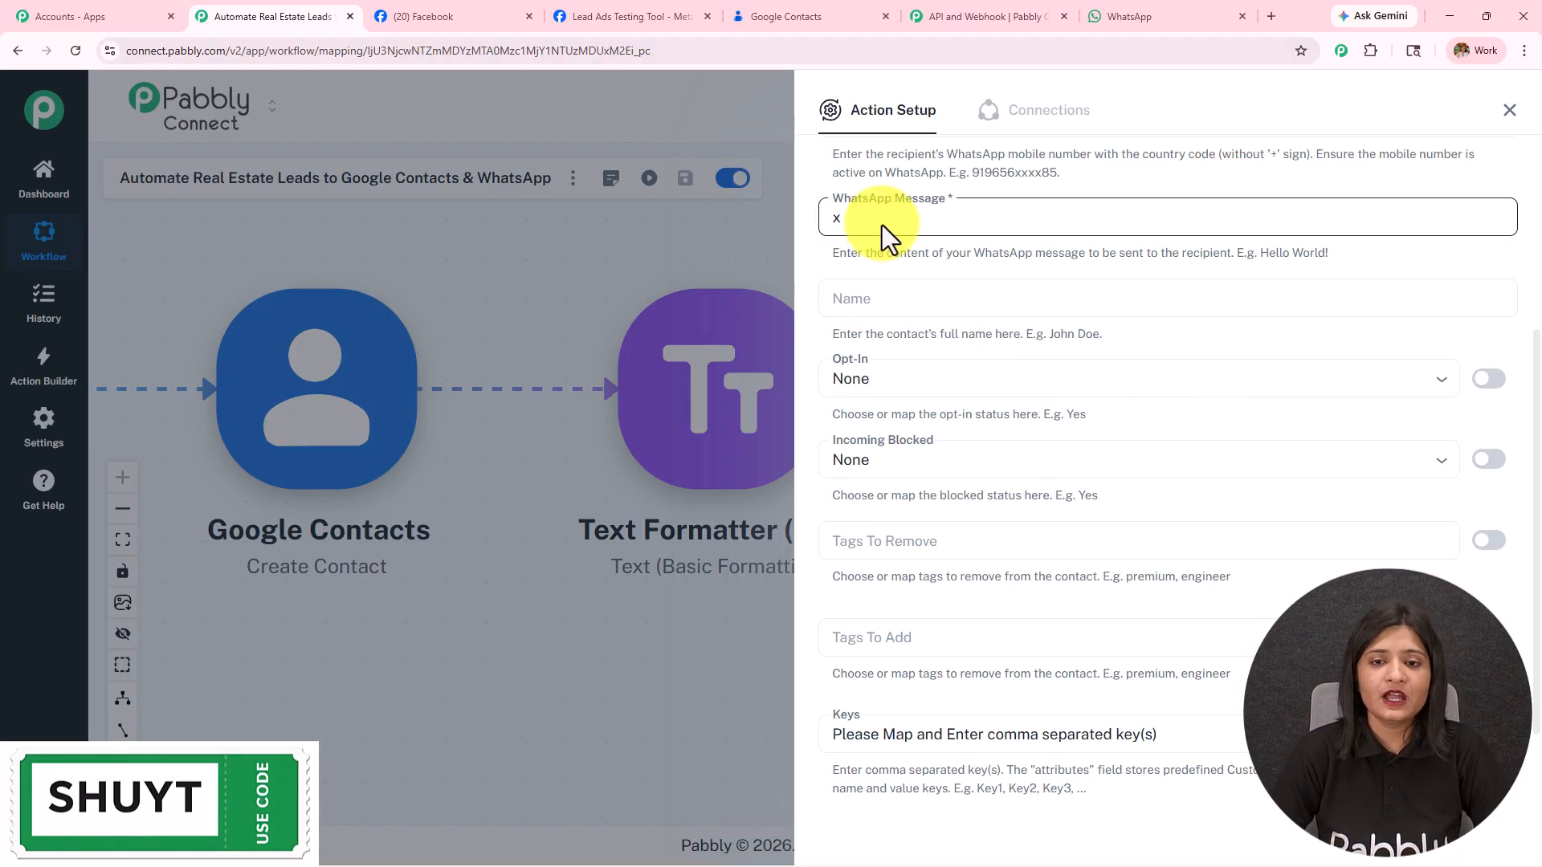
key("BackSpace")
type("Hello /")
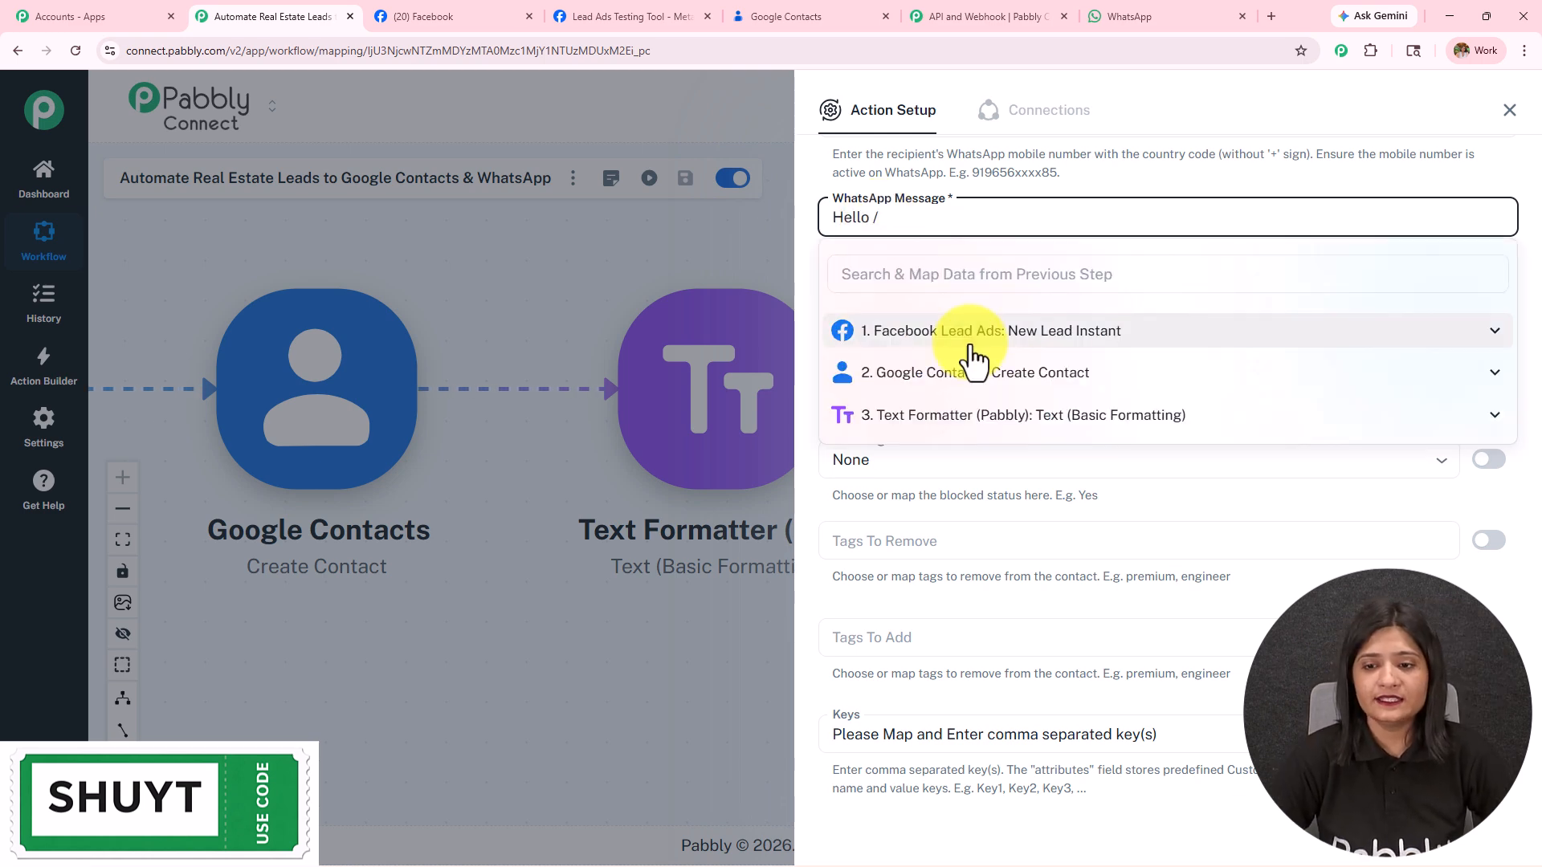
left_click(974, 358)
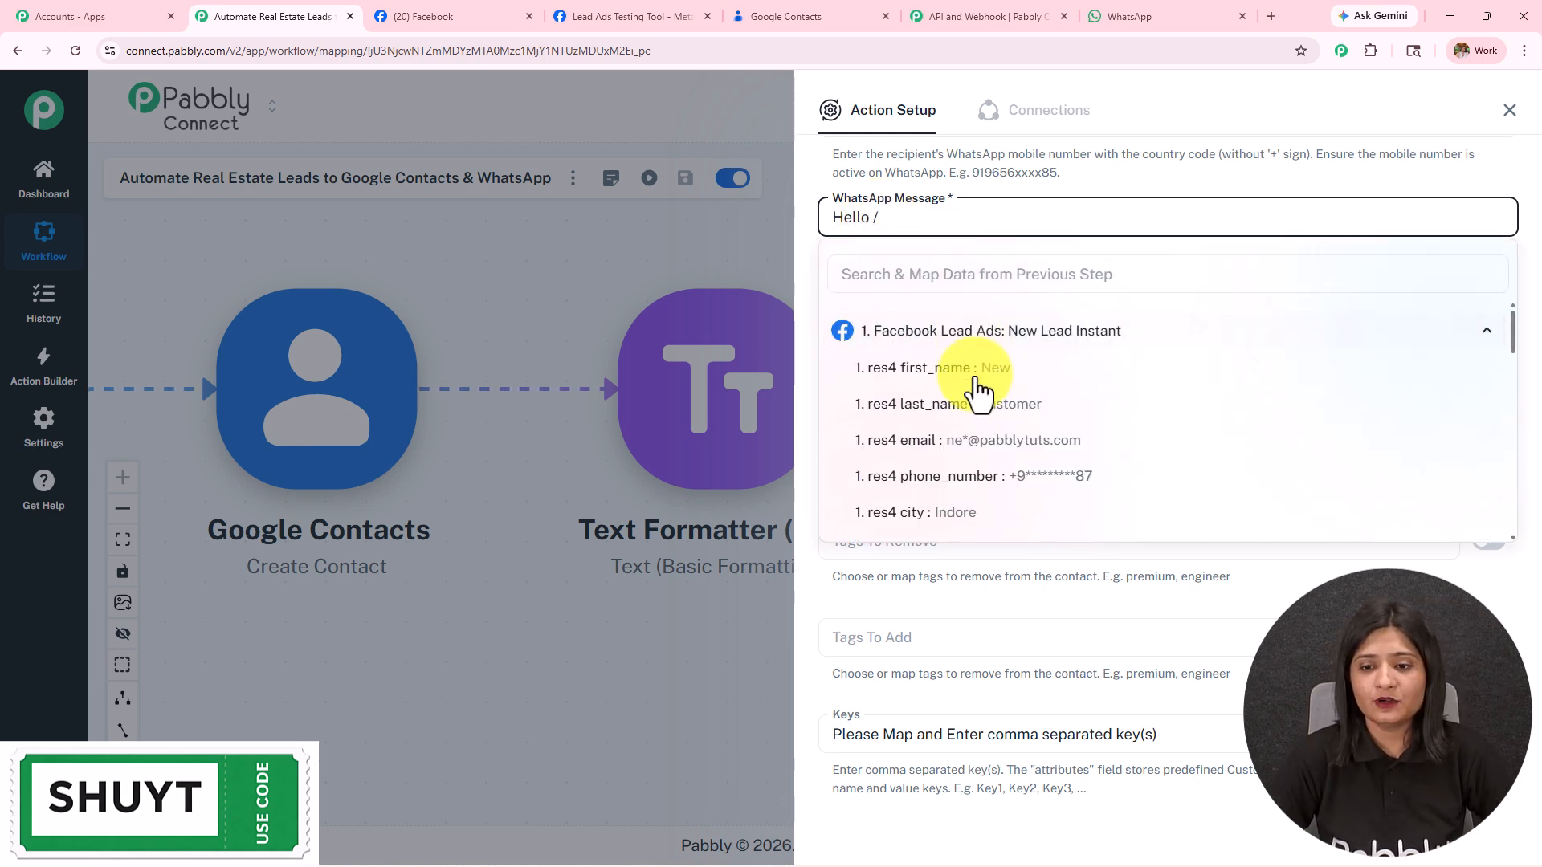
left_click(981, 394)
key("Return")
type("Thanks for")
type("reaching out. We have received your details and will get back you shortly. In the meantime you can send us your preferences.  Thanks")
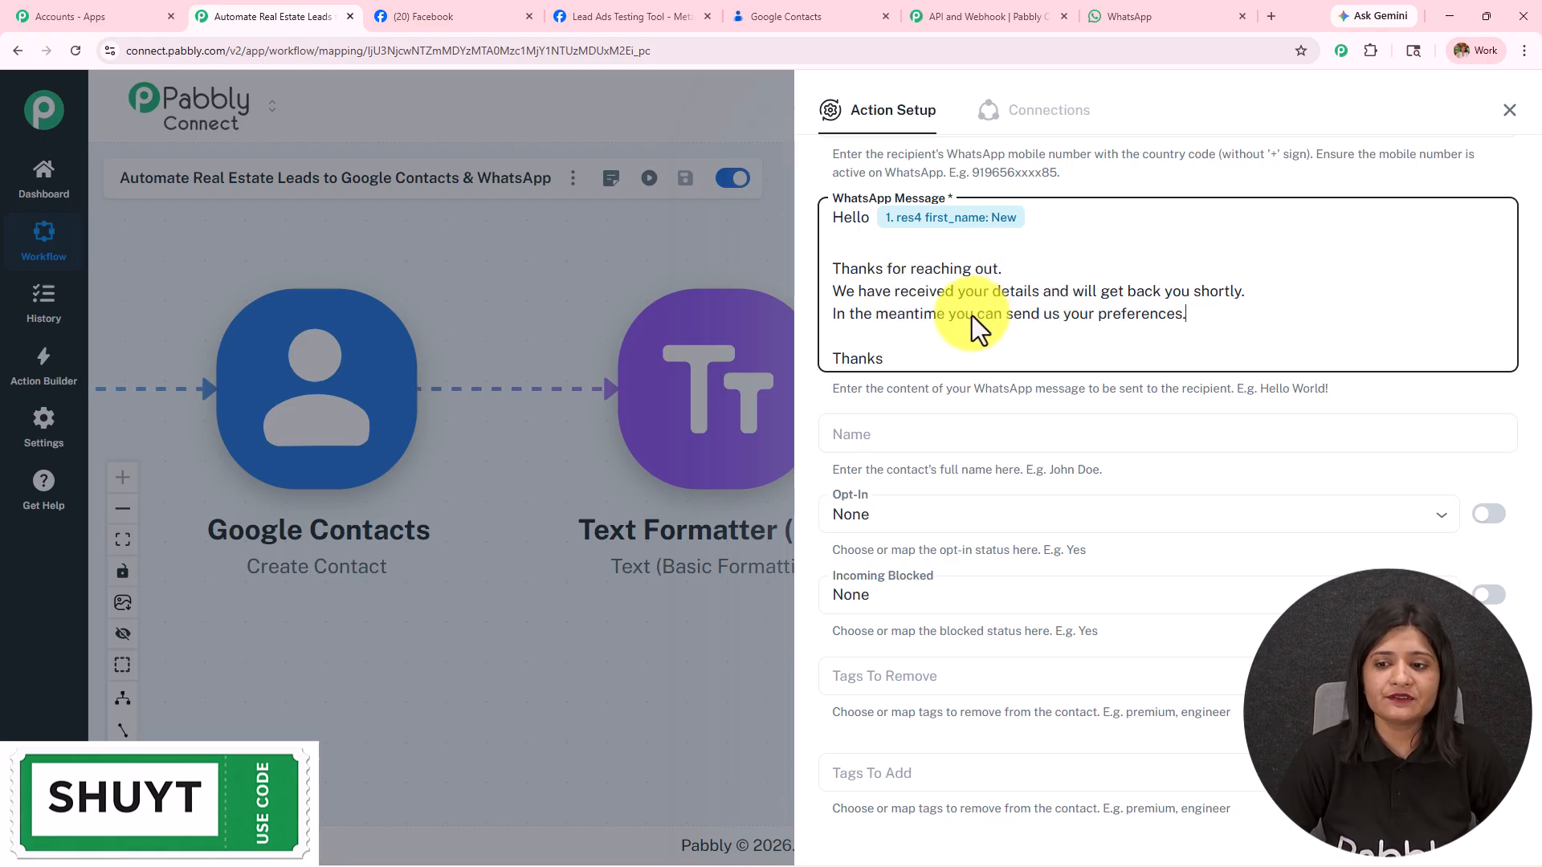
scroll(972, 316, "down", 3)
scroll(971, 316, "up", 2)
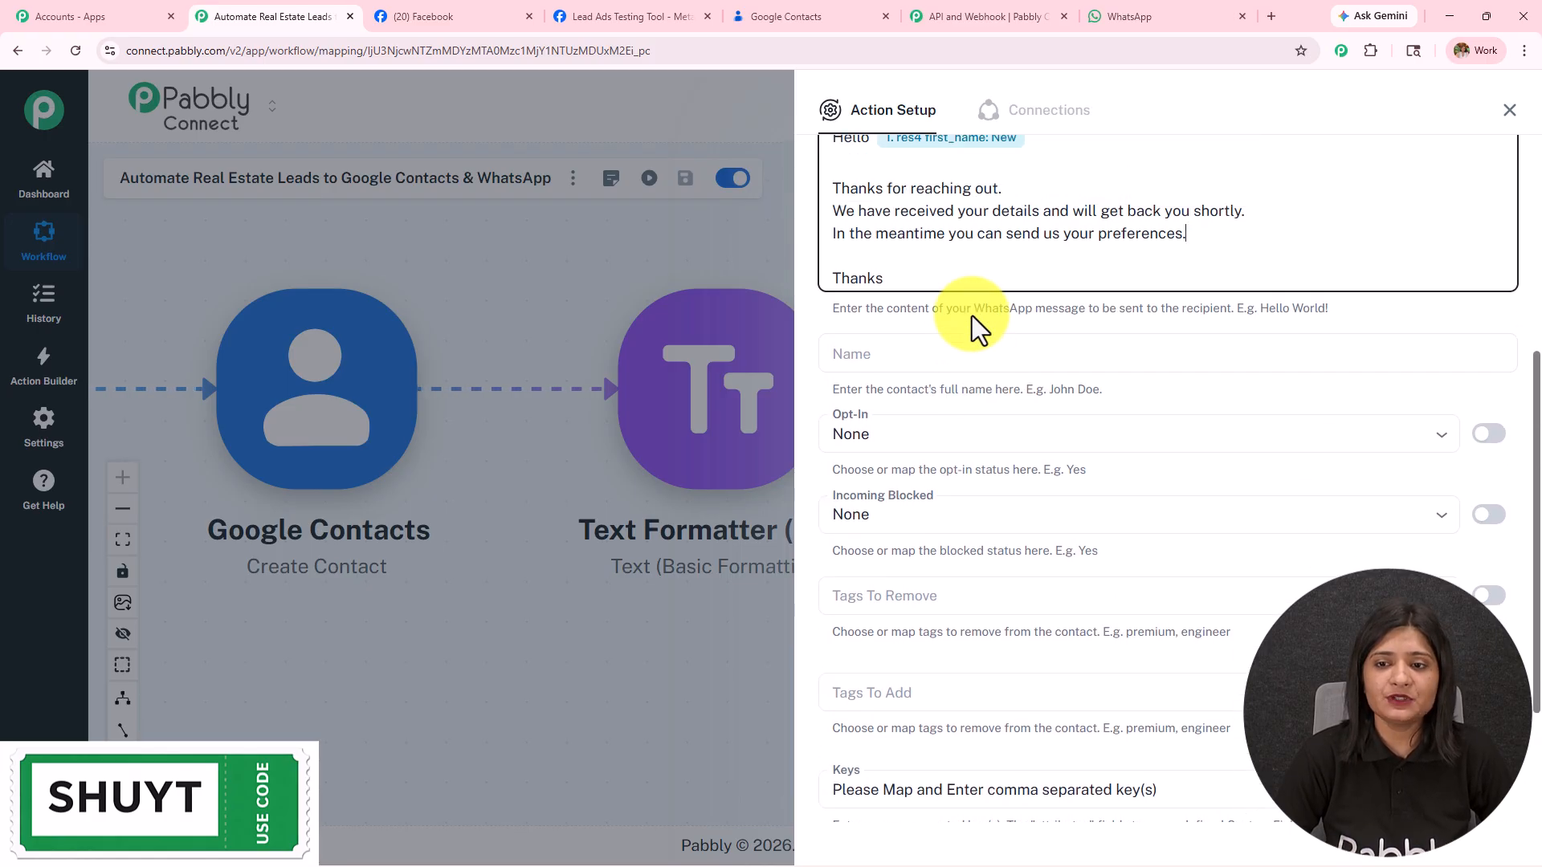
scroll(972, 316, "down", 2)
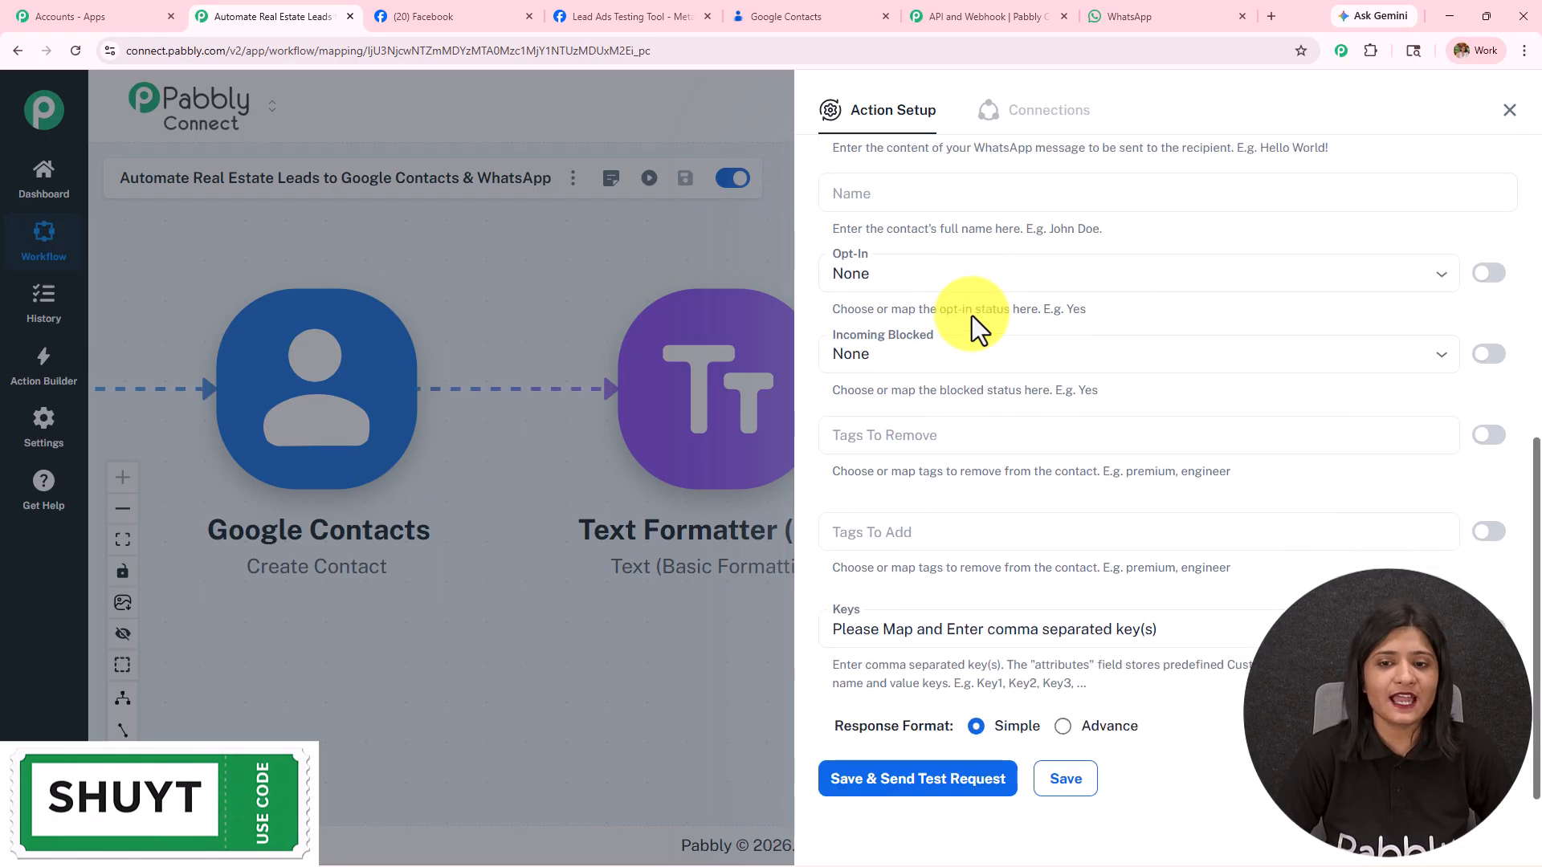
Step: Map the lead's Facebook first_name into the contact Name field
left_click(903, 193)
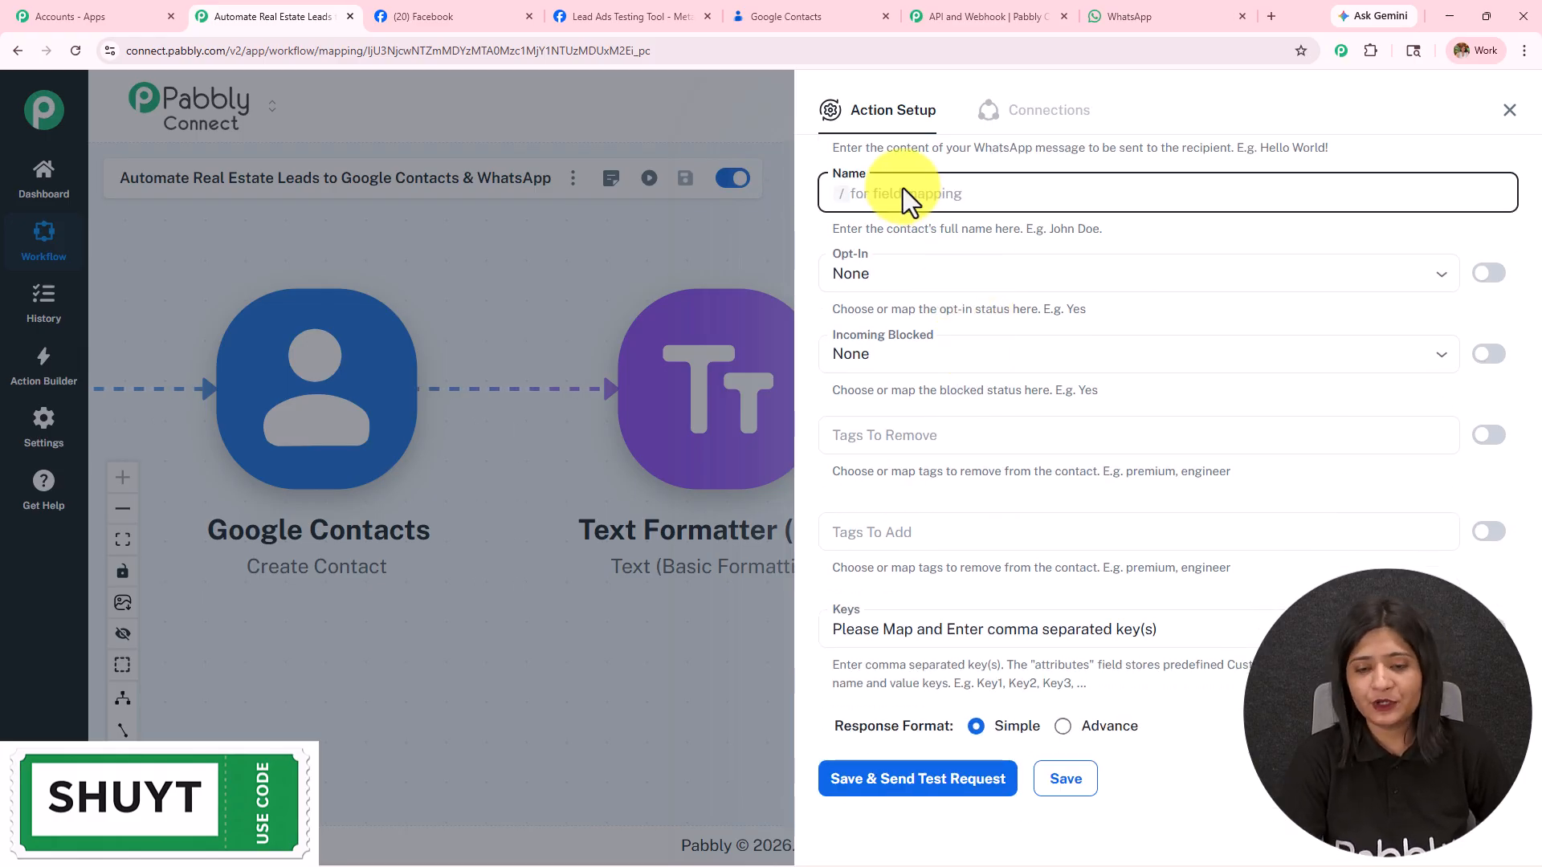
type("/")
left_click(926, 313)
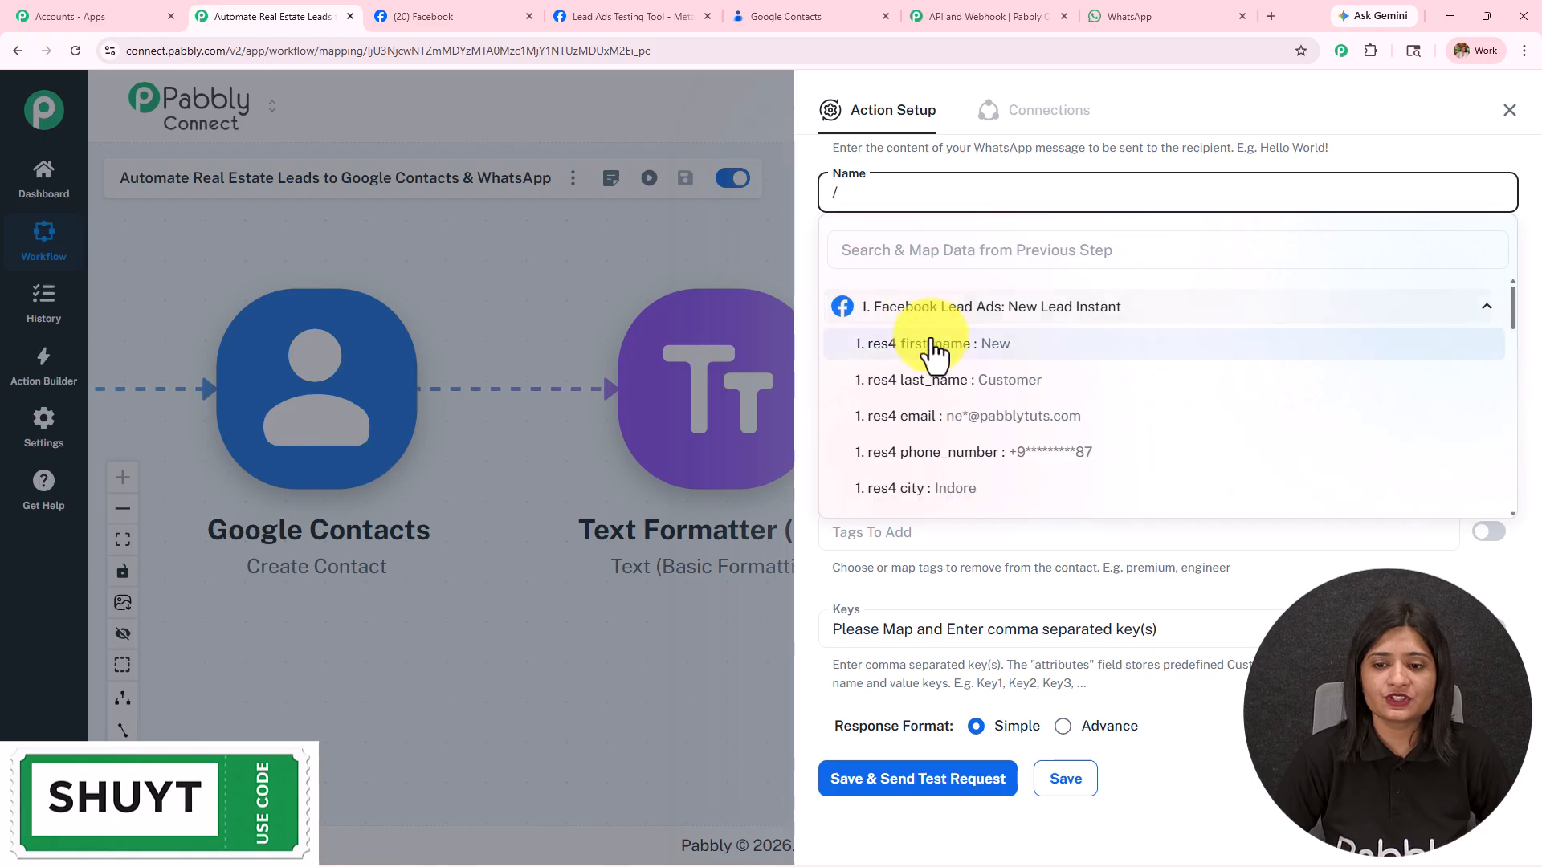
left_click(934, 347)
Step: Keep Opt-In and Incoming Blocked set to None and clear the mapped recipient number
left_click(935, 277)
left_click(924, 315)
scroll(920, 322, "down", 1)
left_click(916, 316)
left_click(869, 357)
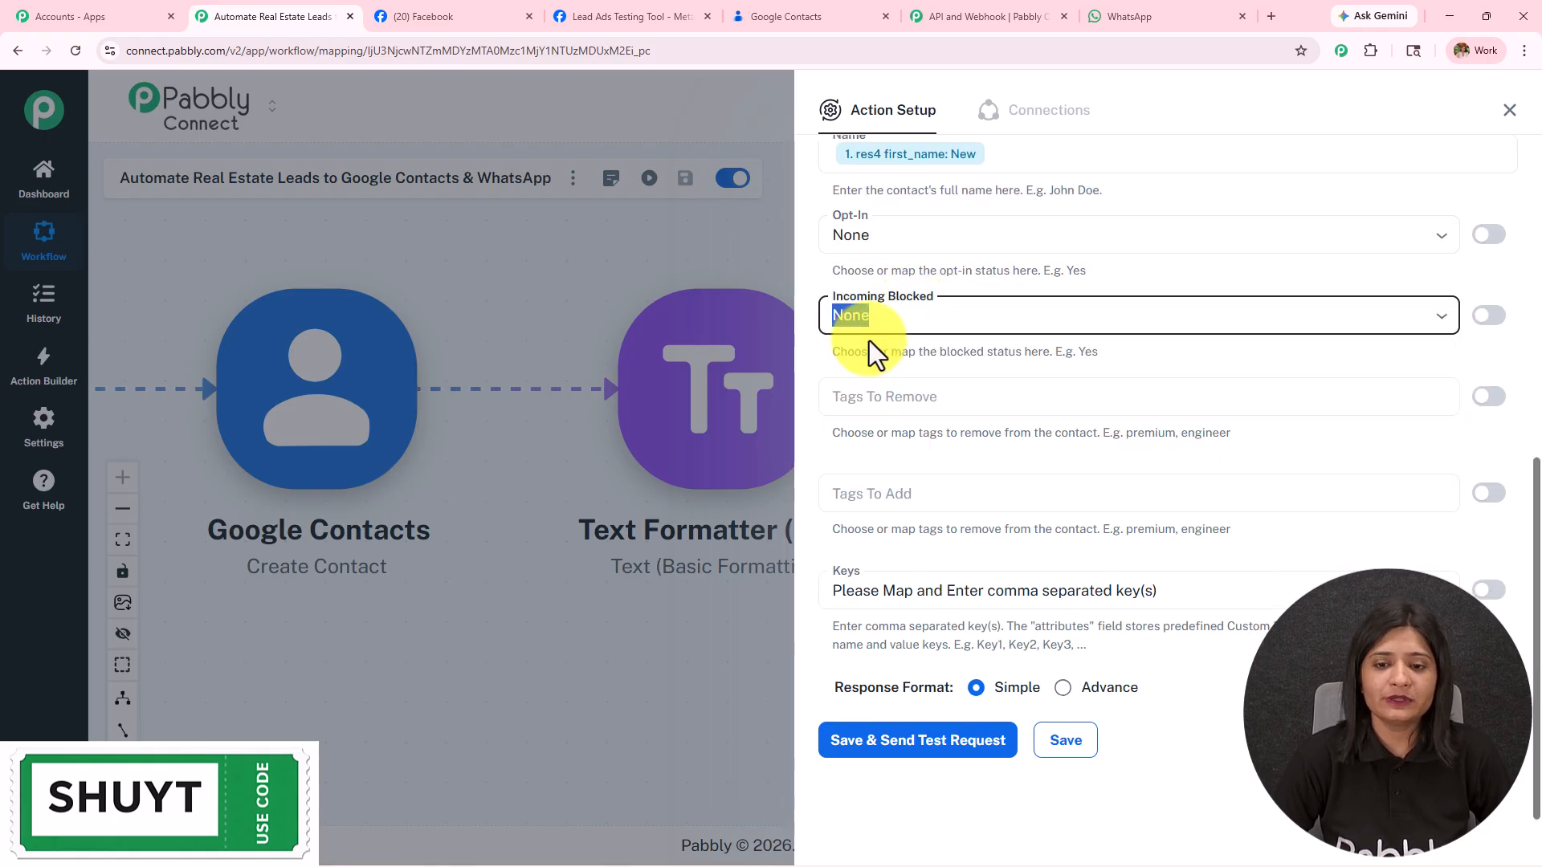
scroll(979, 597, "up", 7)
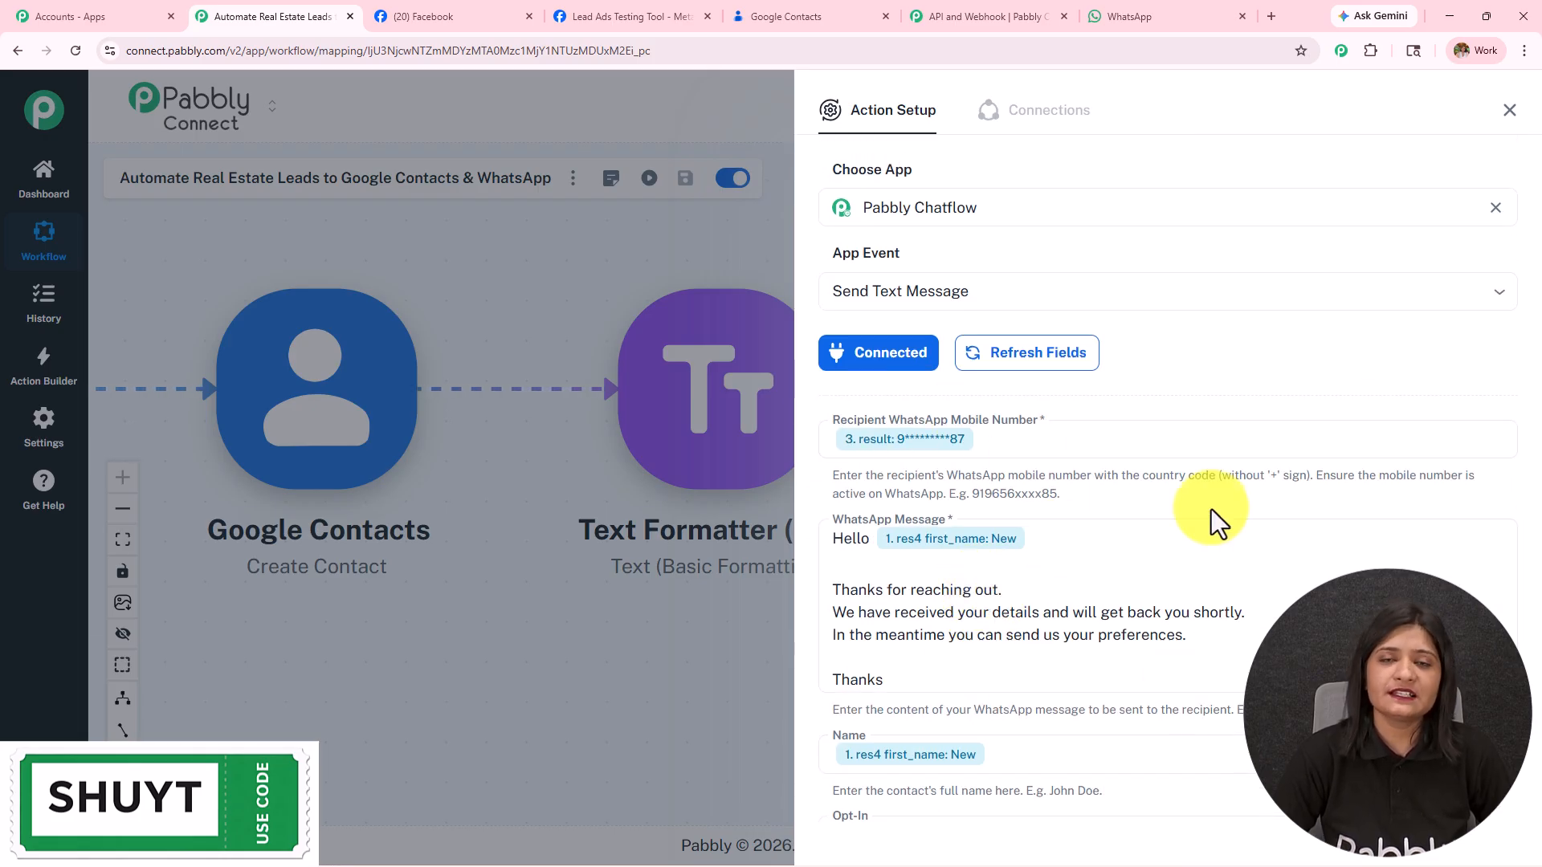
scroll(1212, 504, "down", 3)
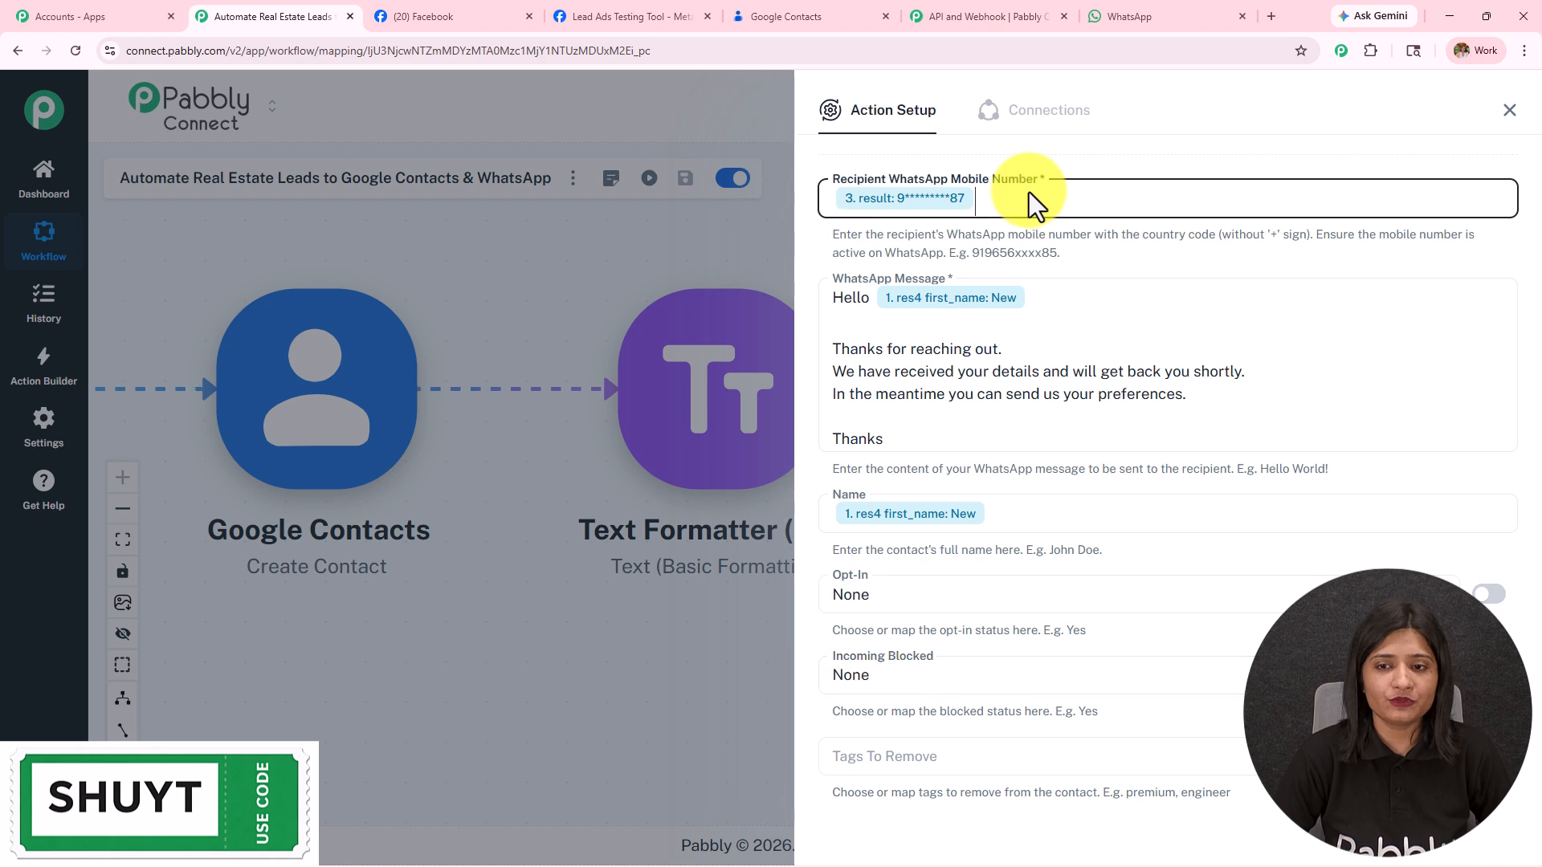
key("BackSpace")
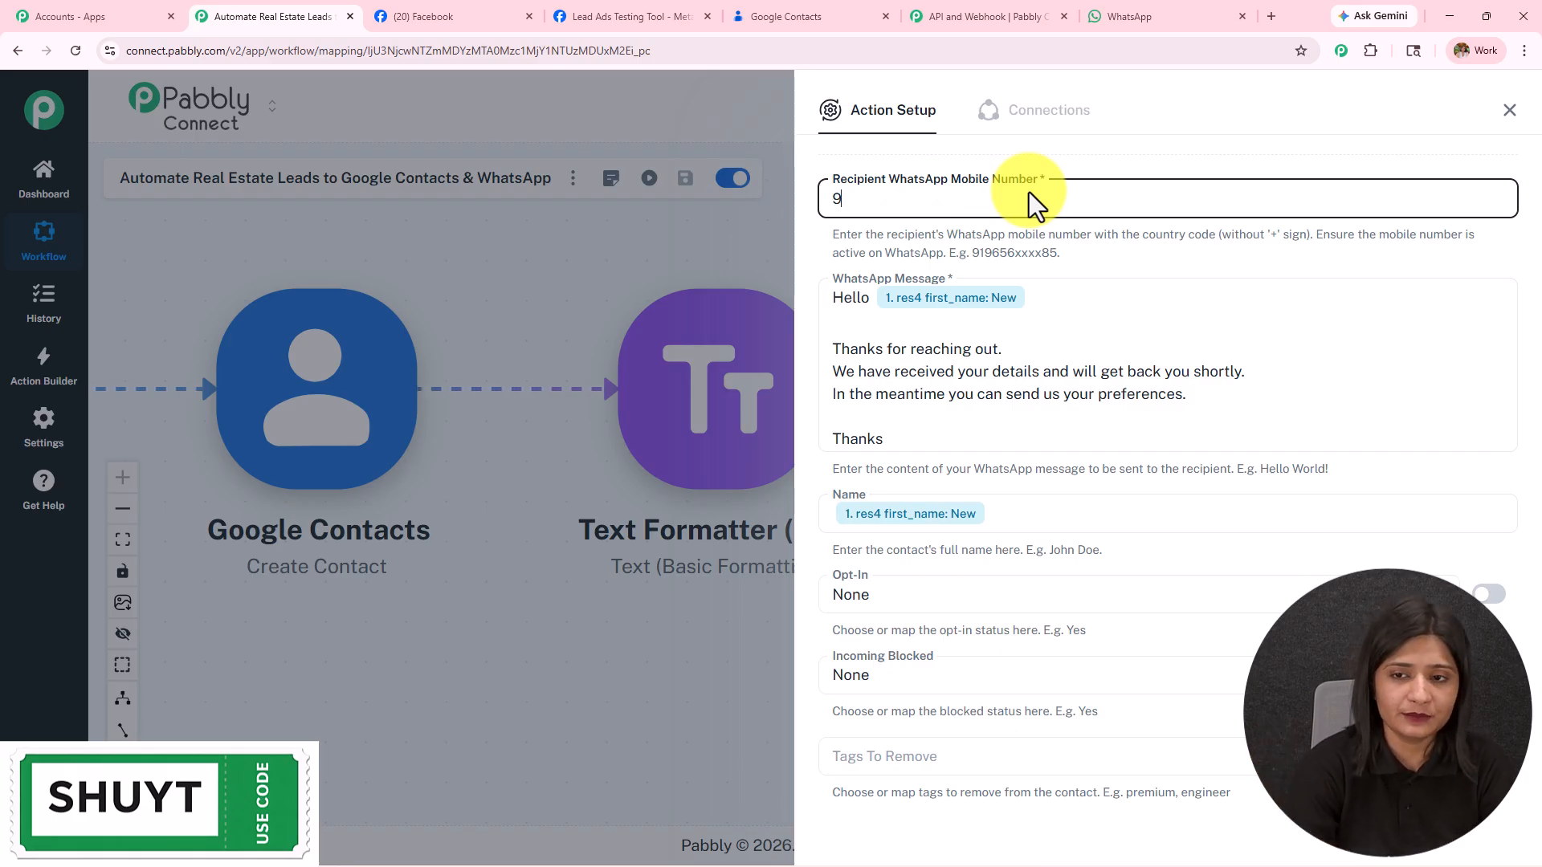
Step: Save and send a test message, confirming status success and 'Message sent'
scroll(829, 720, "down", 5)
left_click(922, 731)
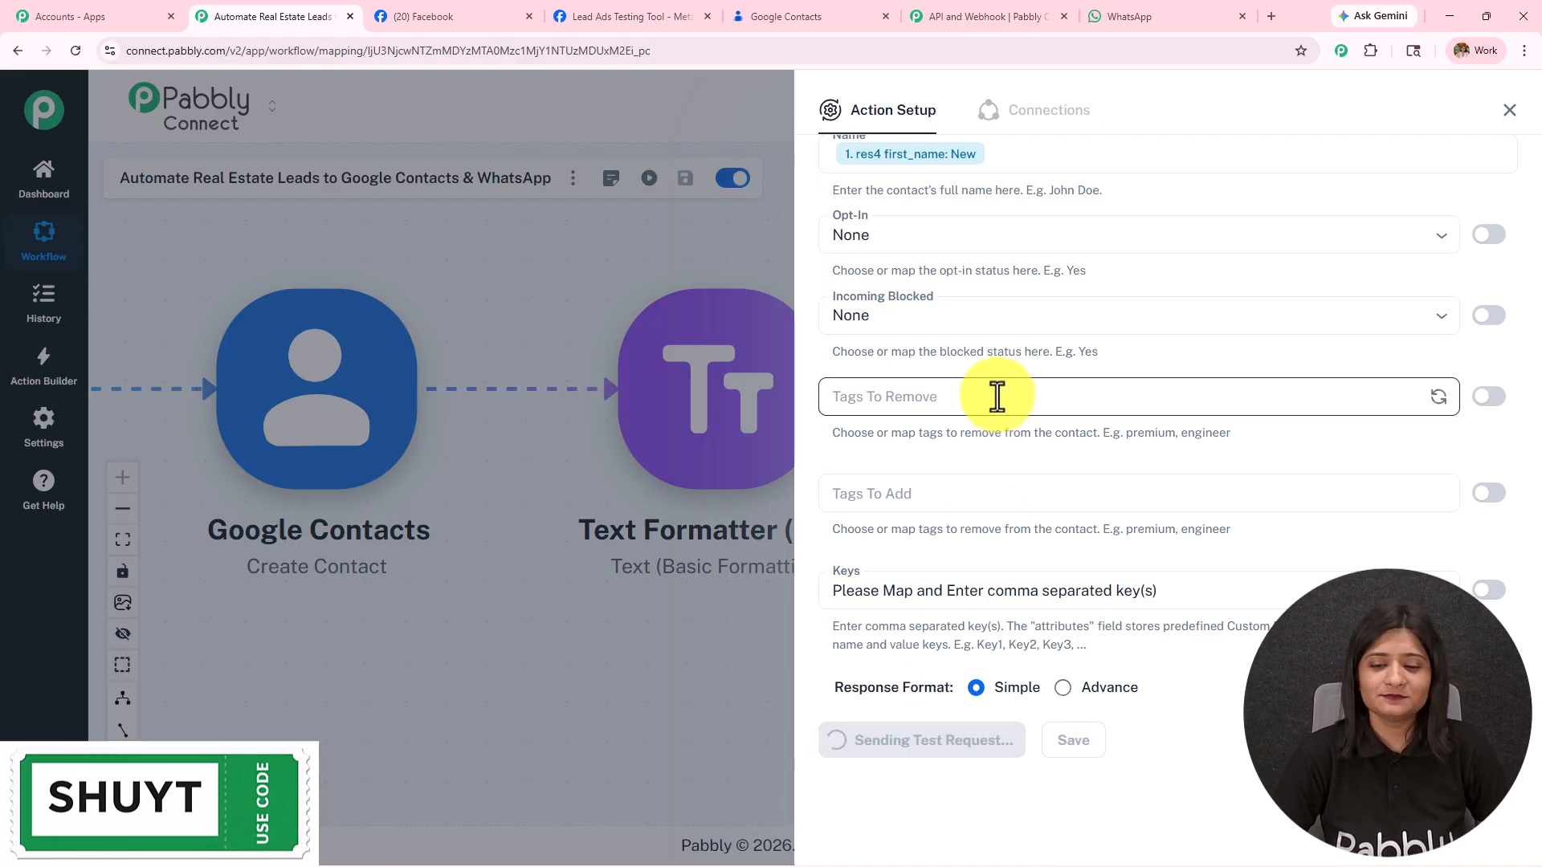
double_click(1250, 372)
triple_click(1272, 426)
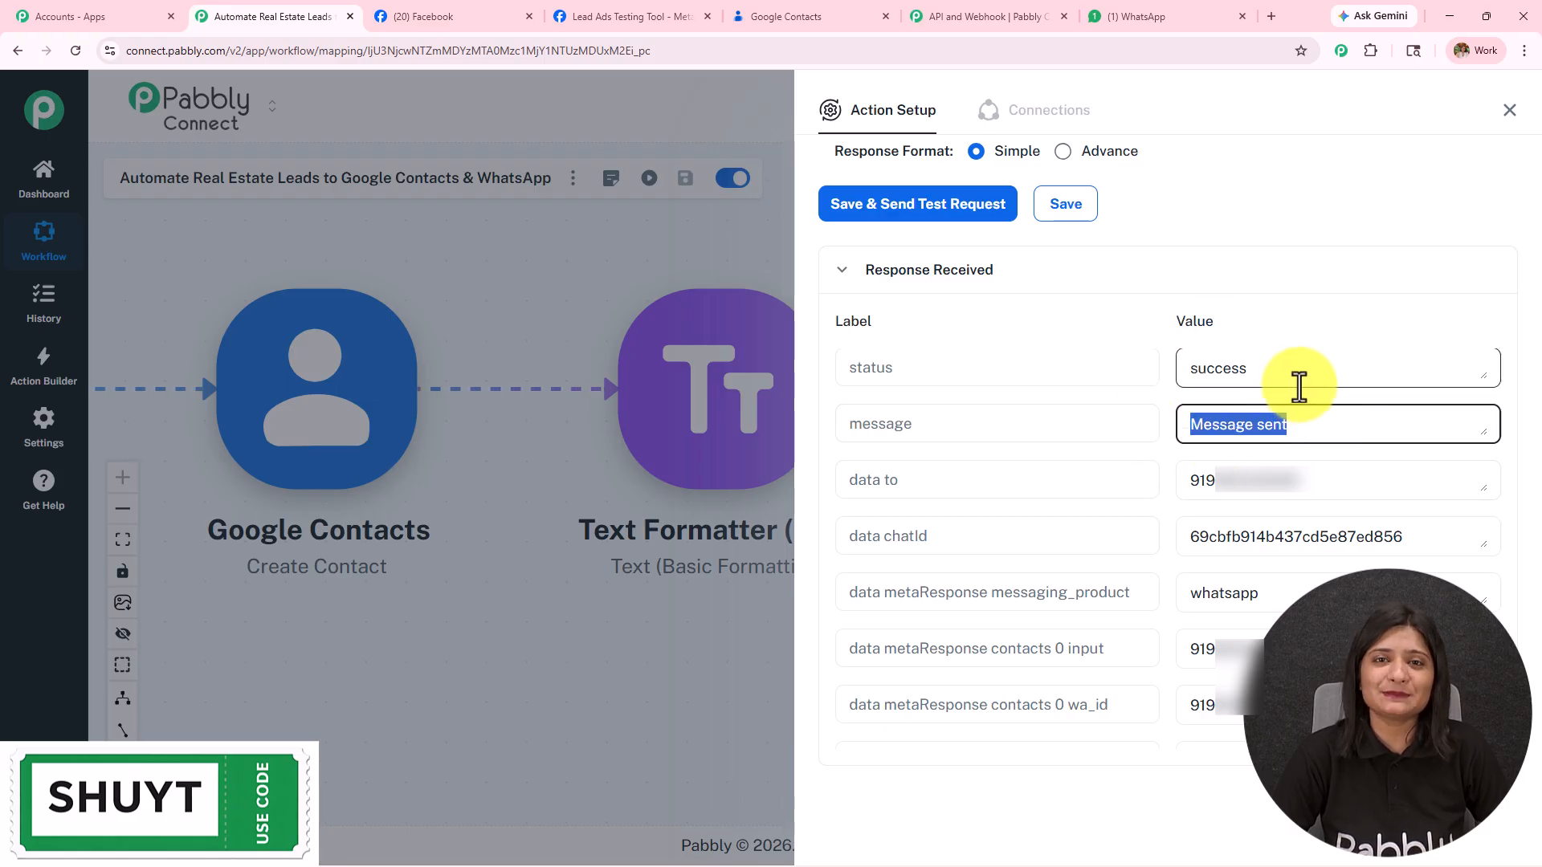
Step: Check the 'Hello New … Thanks' message in the Chatflow Chatbot WhatsApp chat, then return to the workflow
left_click(1187, 17)
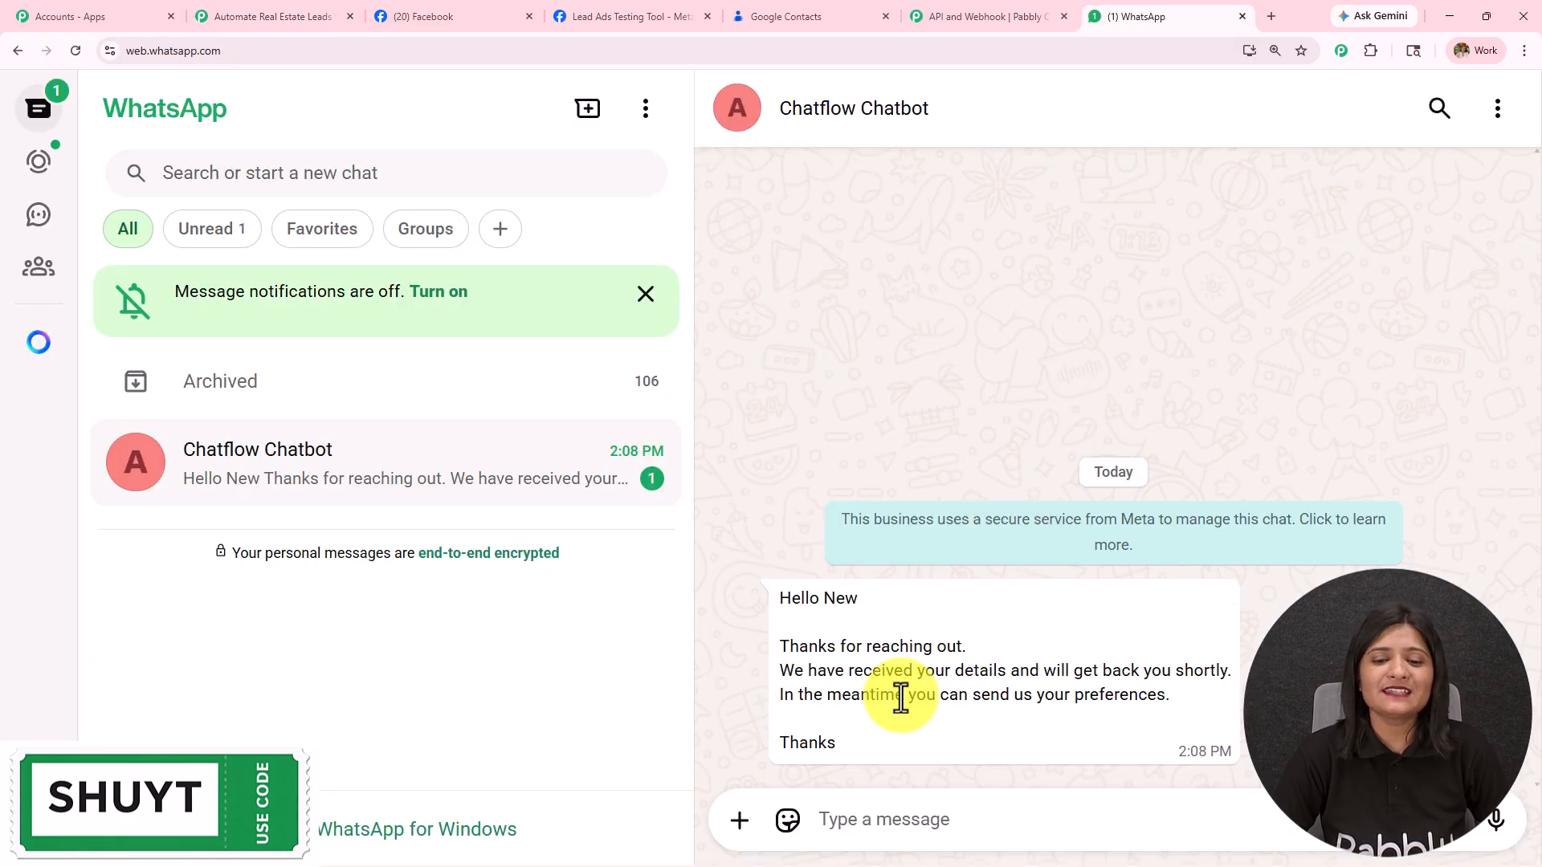
left_click_drag(837, 733, 641, 531)
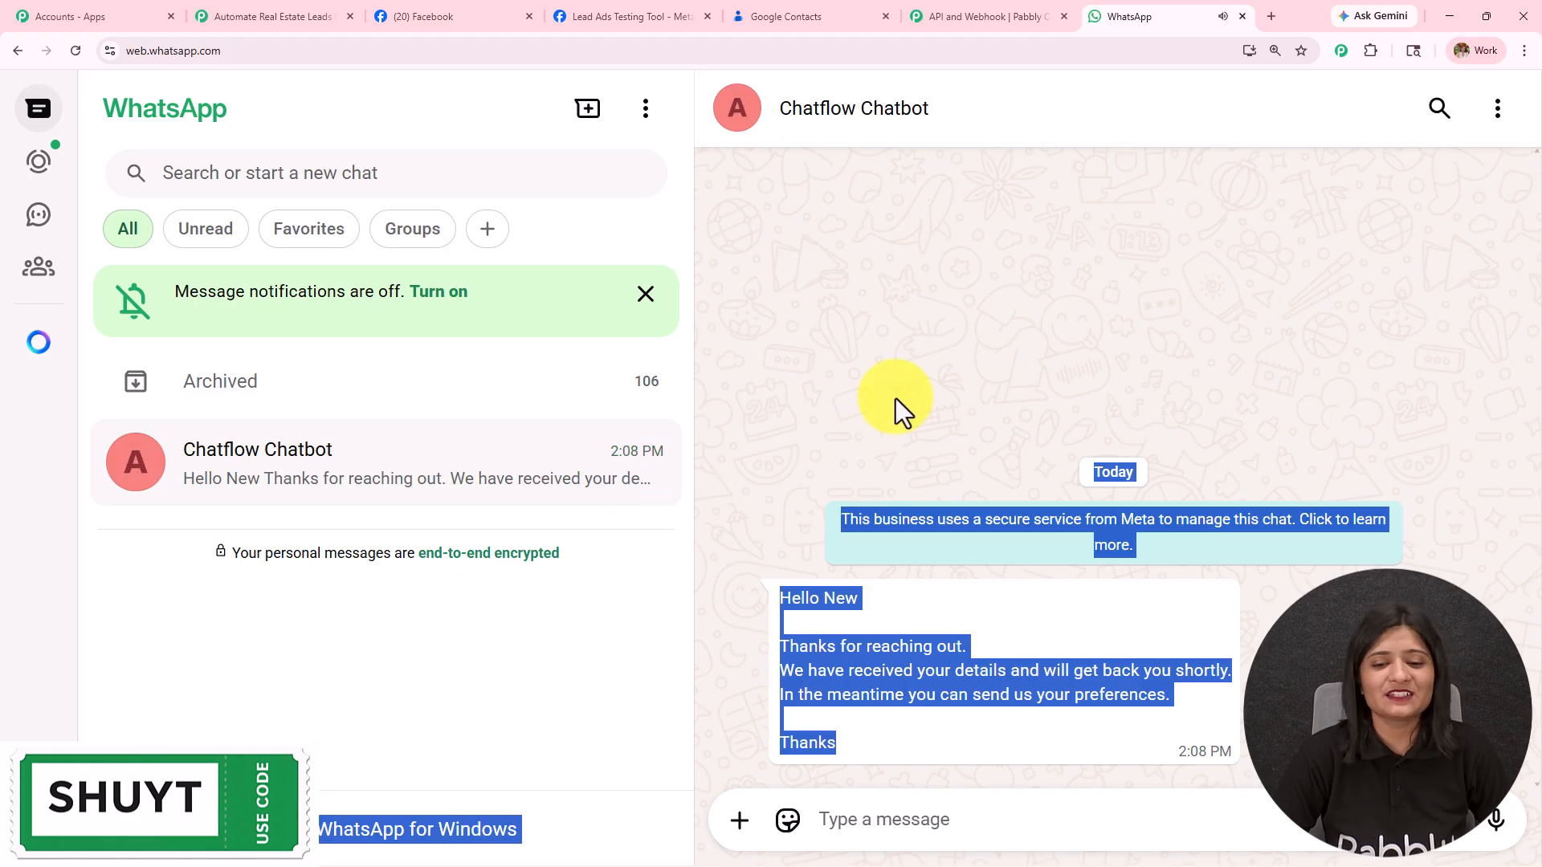
left_click(824, 612)
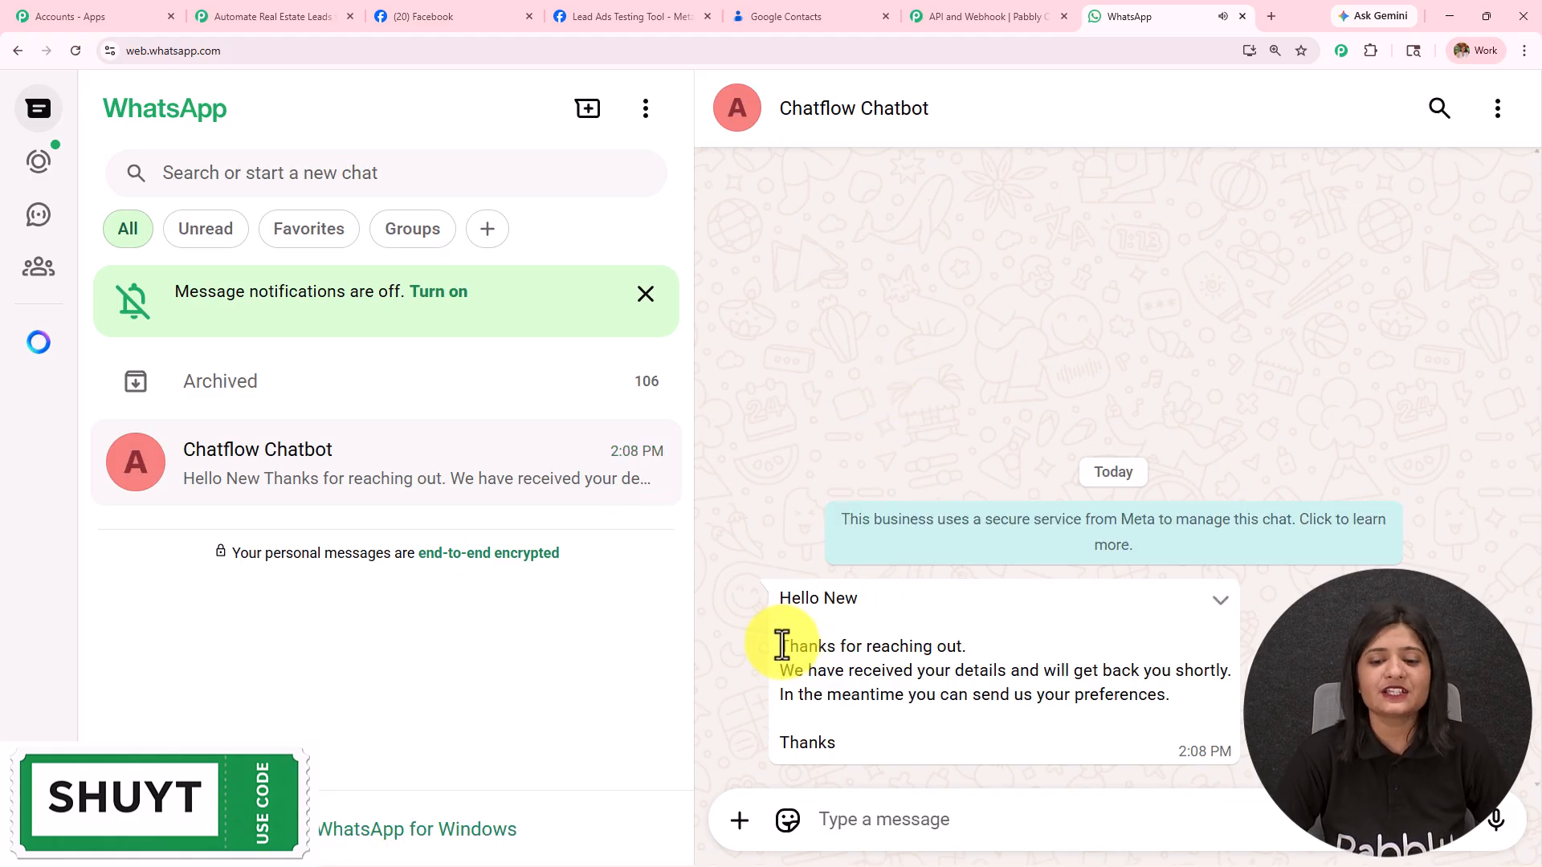
left_click_drag(778, 642, 1232, 710)
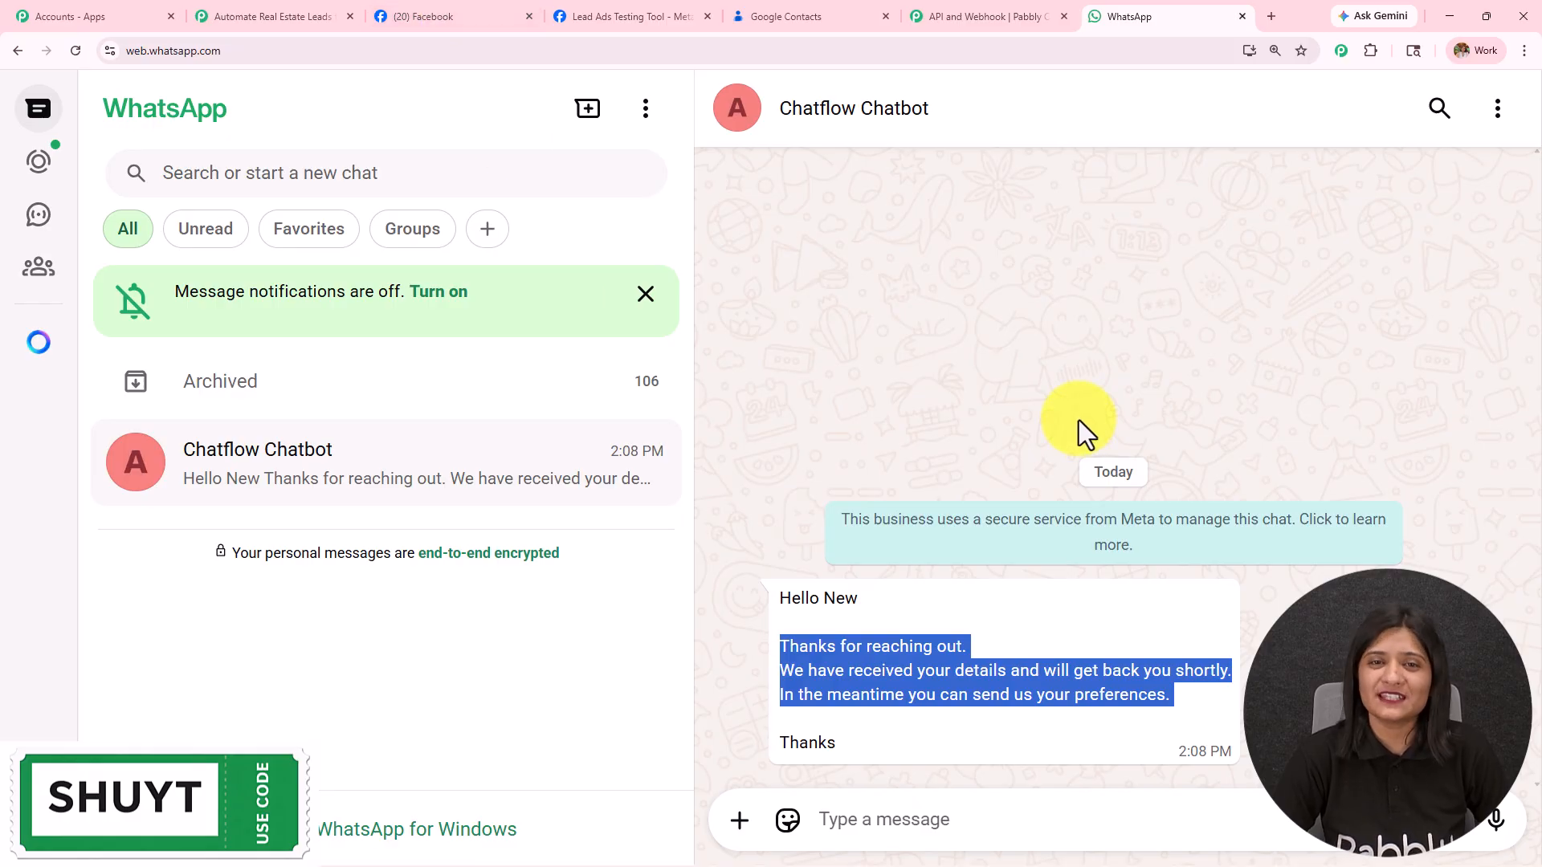
left_click(244, 14)
left_click_drag(517, 269, 805, 335)
scroll(806, 335, "up", 2)
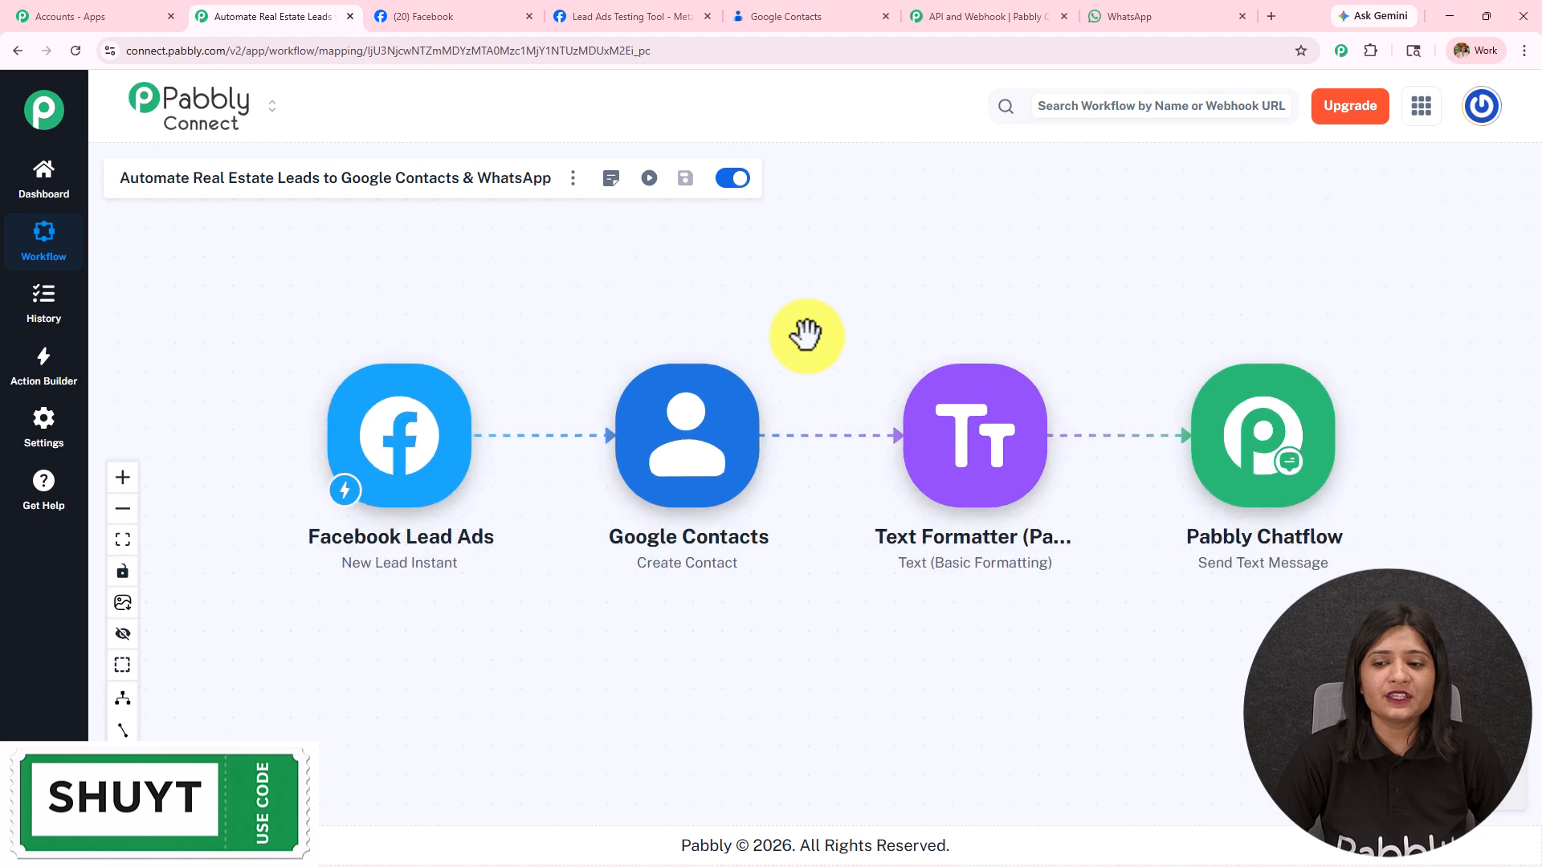
scroll(806, 335, "up", 1)
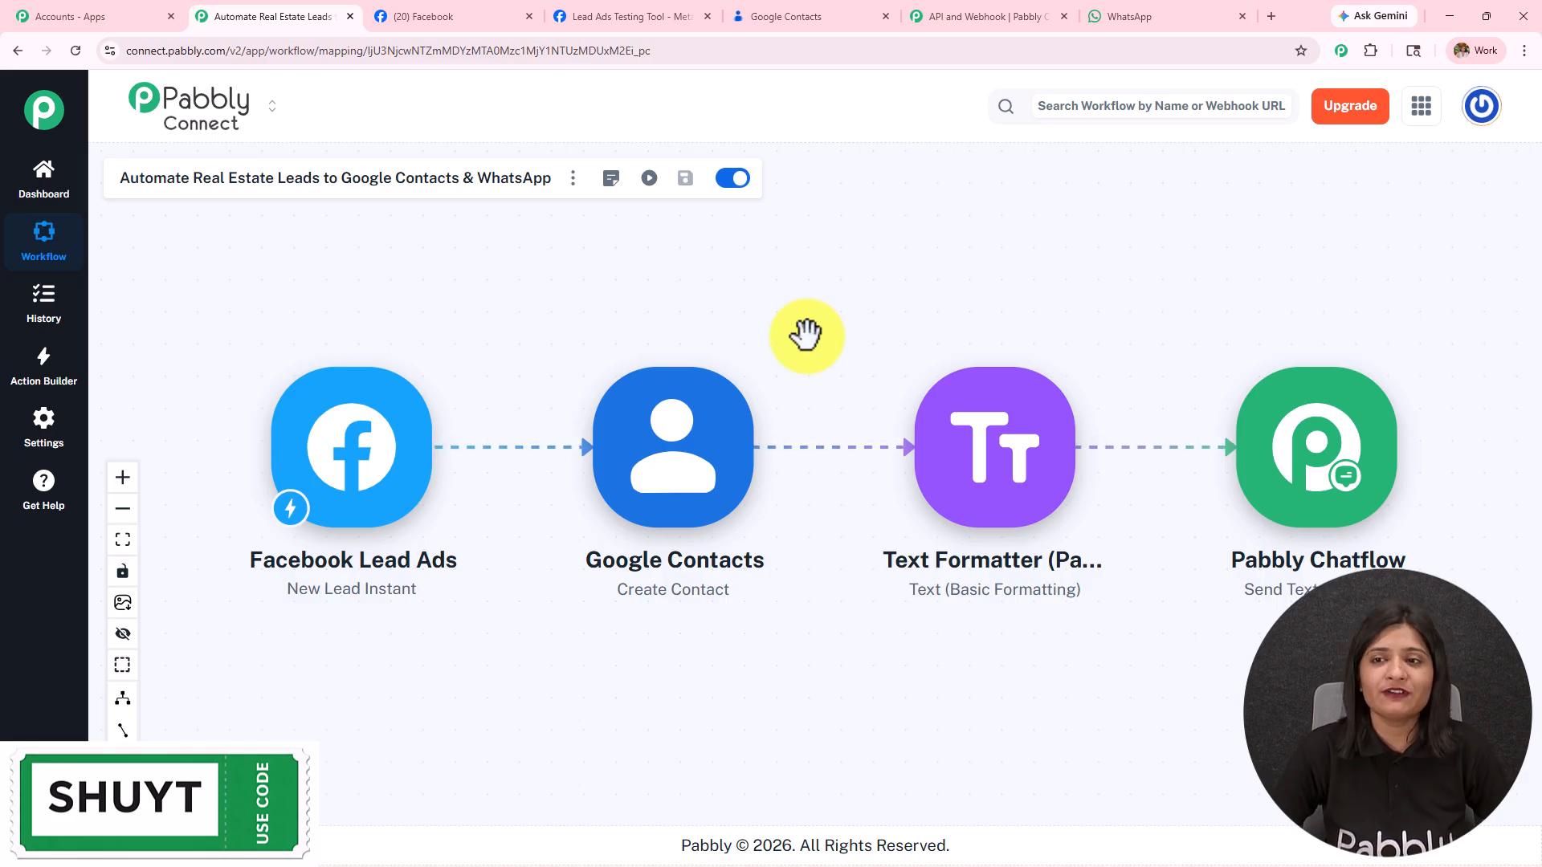
left_click(1159, 4)
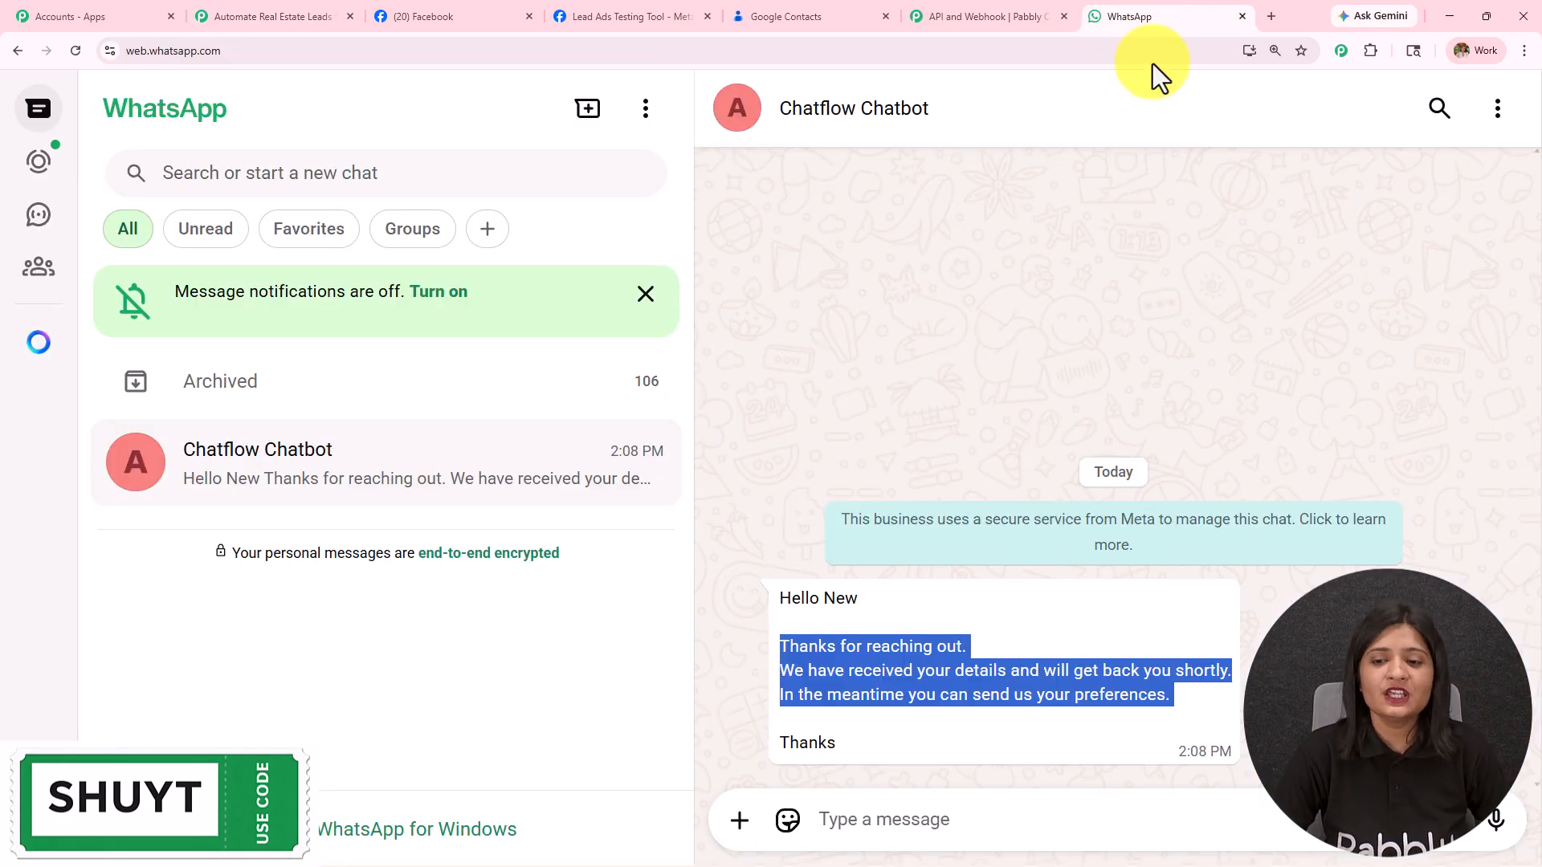
left_click(1013, 571)
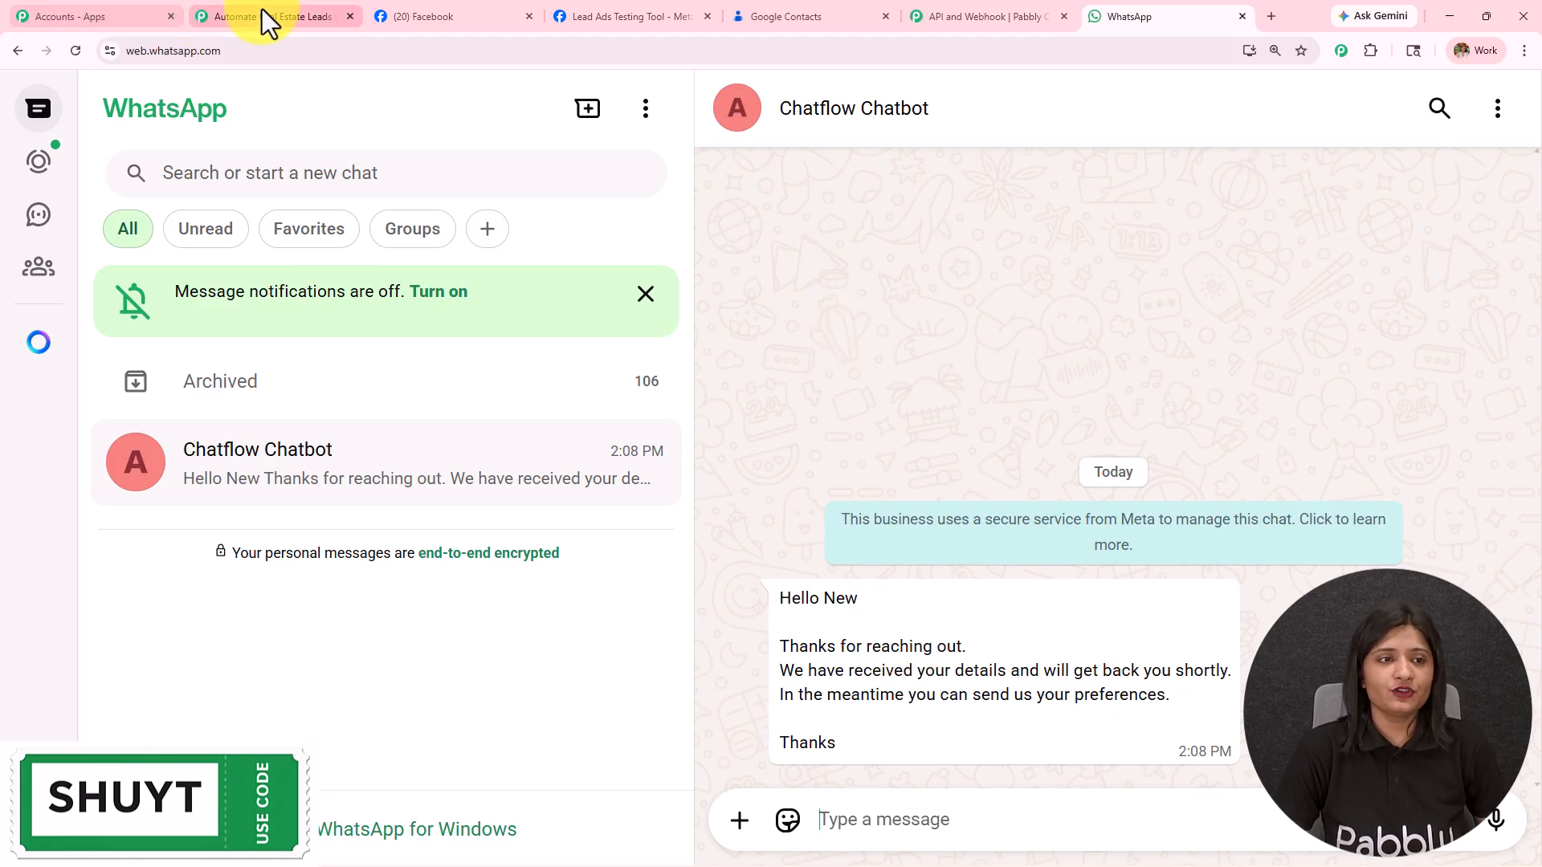
left_click(268, 18)
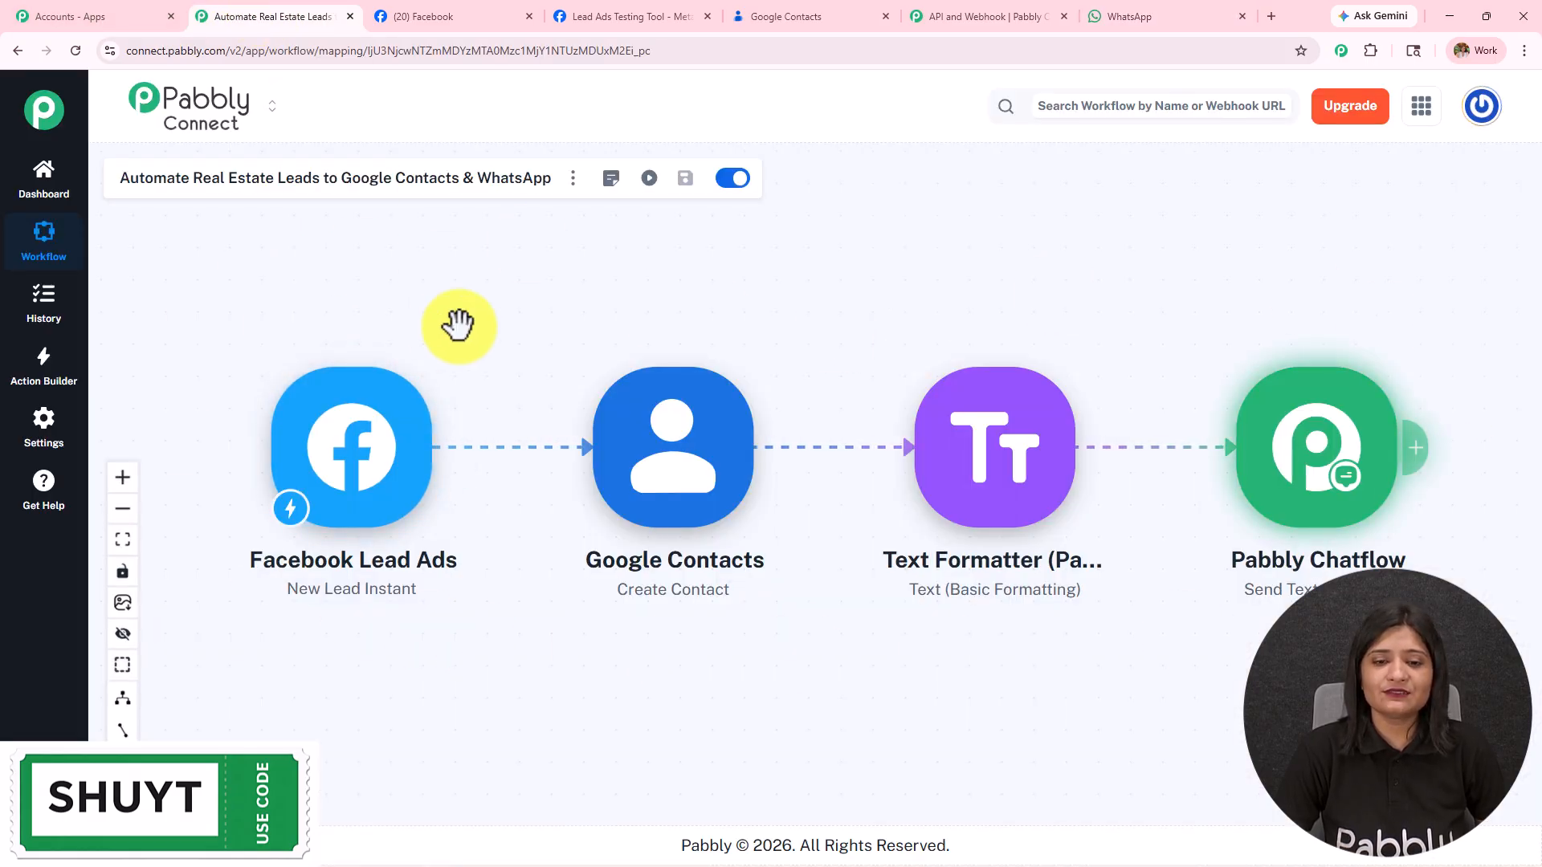